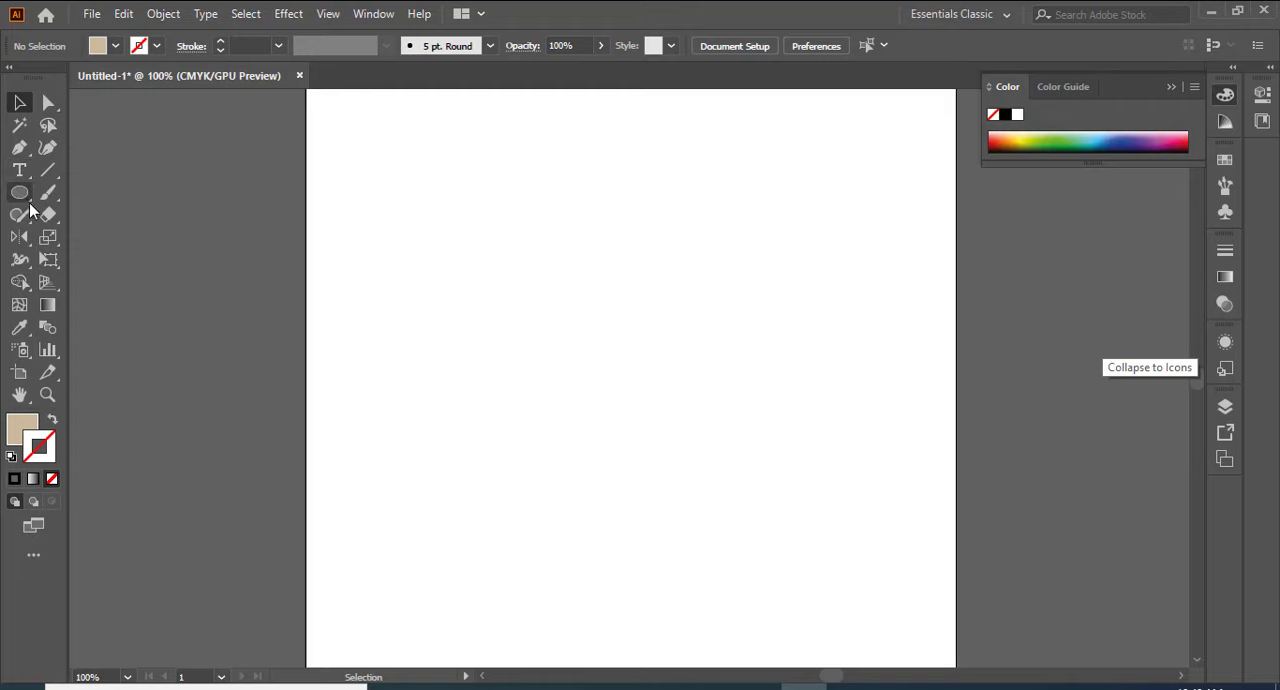
Step: Draw a beige circle about 4 in wide in the upper part of the artboard with the Ellipse tool
{"action": "left_click_drag", "start_coordinate": [27, 205], "coordinate": [86, 242]}
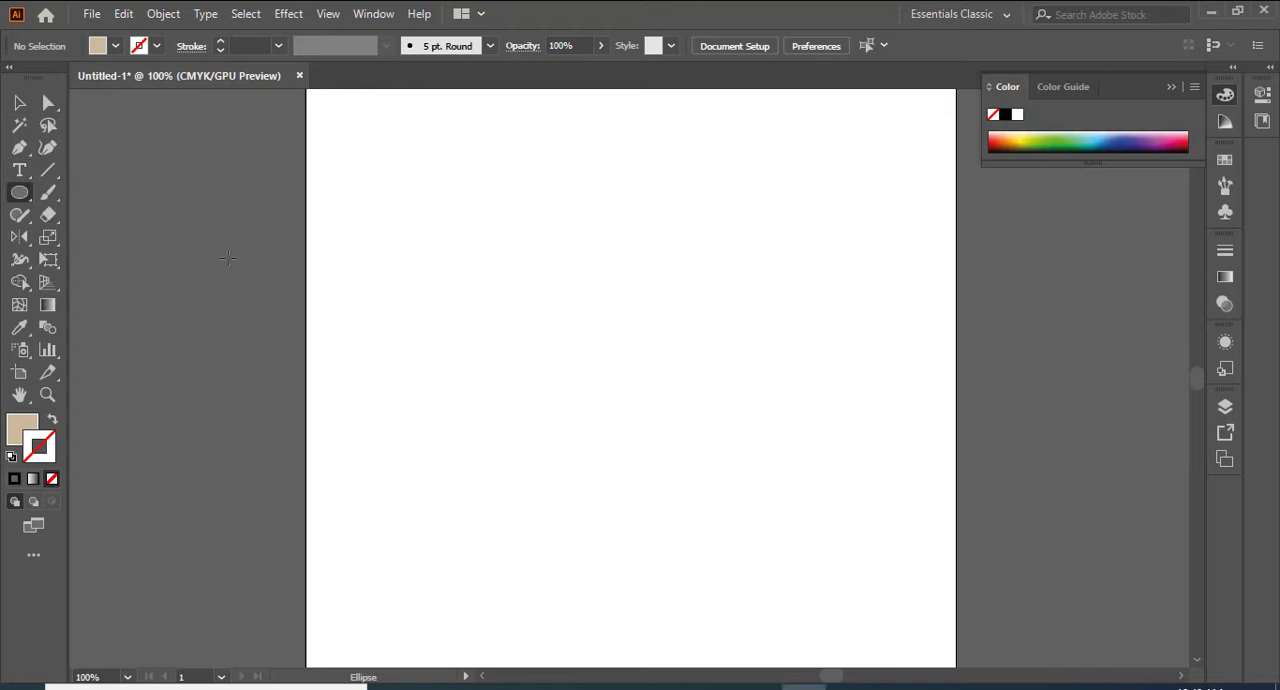
{"action": "left_click_drag", "start_coordinate": [538, 254], "coordinate": [694, 394]}
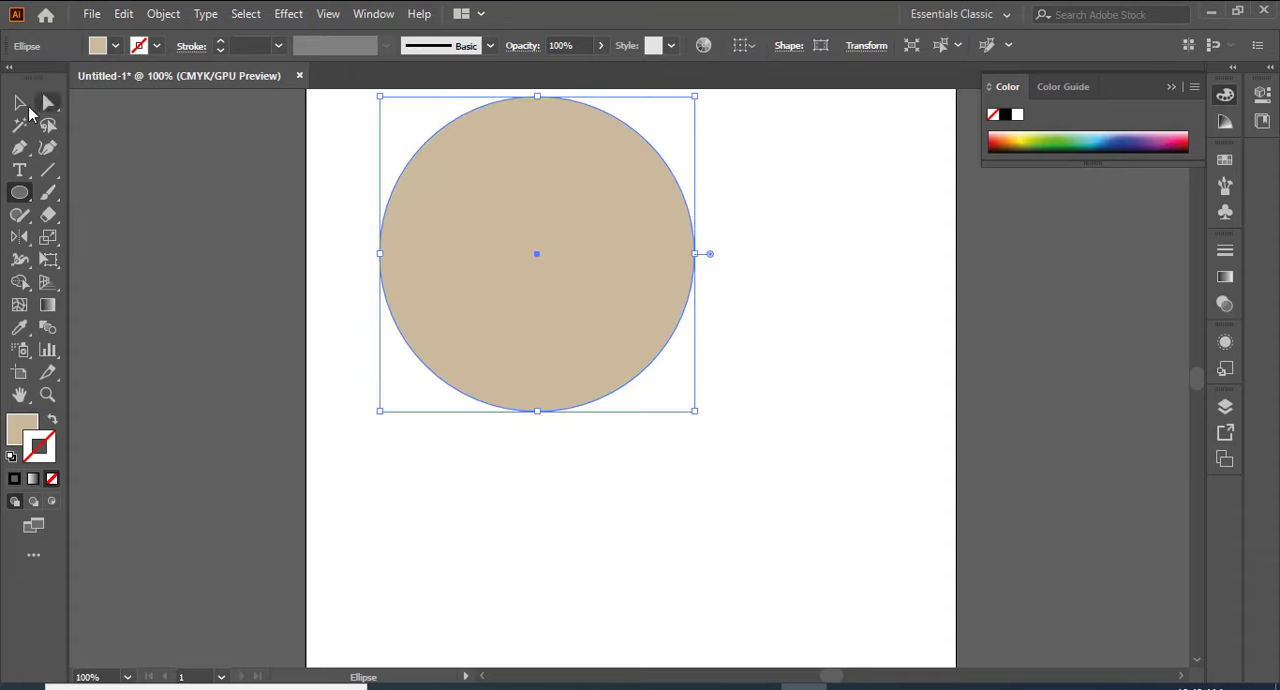
{"action": "left_click", "coordinate": [19, 103]}
{"action": "left_click", "coordinate": [140, 191]}
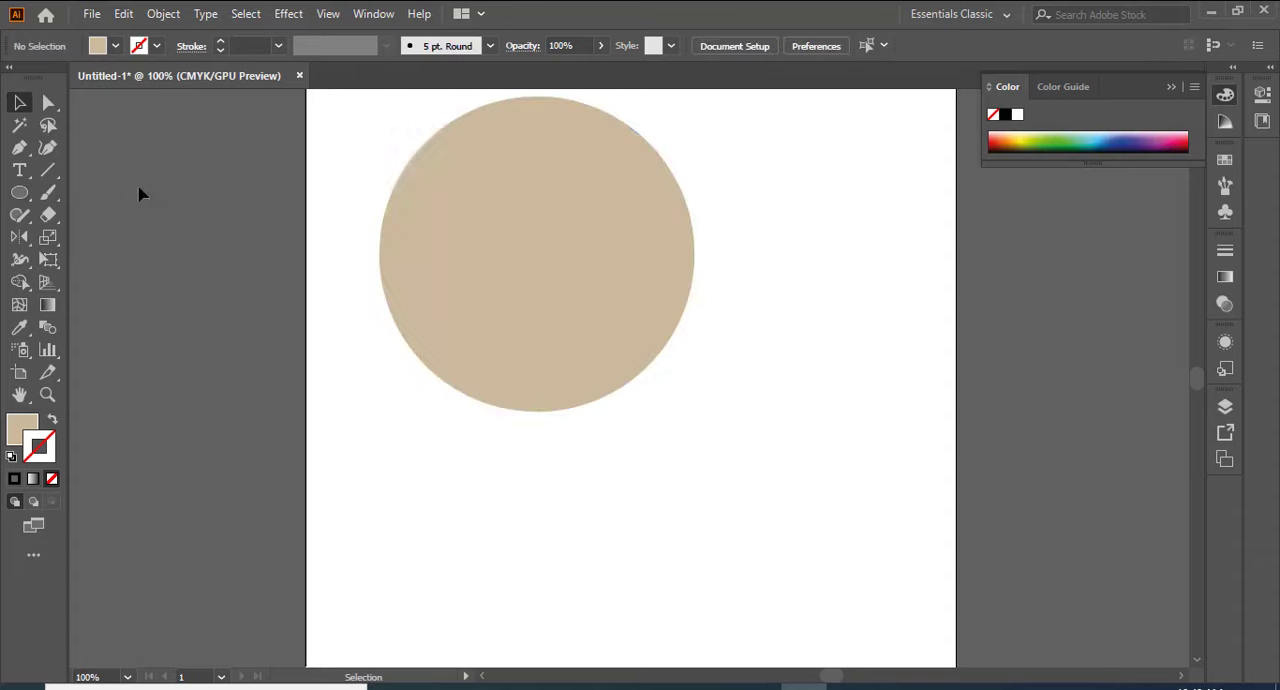
Step: Draw a circle about 2.2 in wide over the beige circle's upper-right area and fill it green (C=50 M=0 Y=100 K=0)
{"action": "left_click", "coordinate": [19, 193]}
{"action": "left_click_drag", "start_coordinate": [600, 205], "coordinate": [690, 291]}
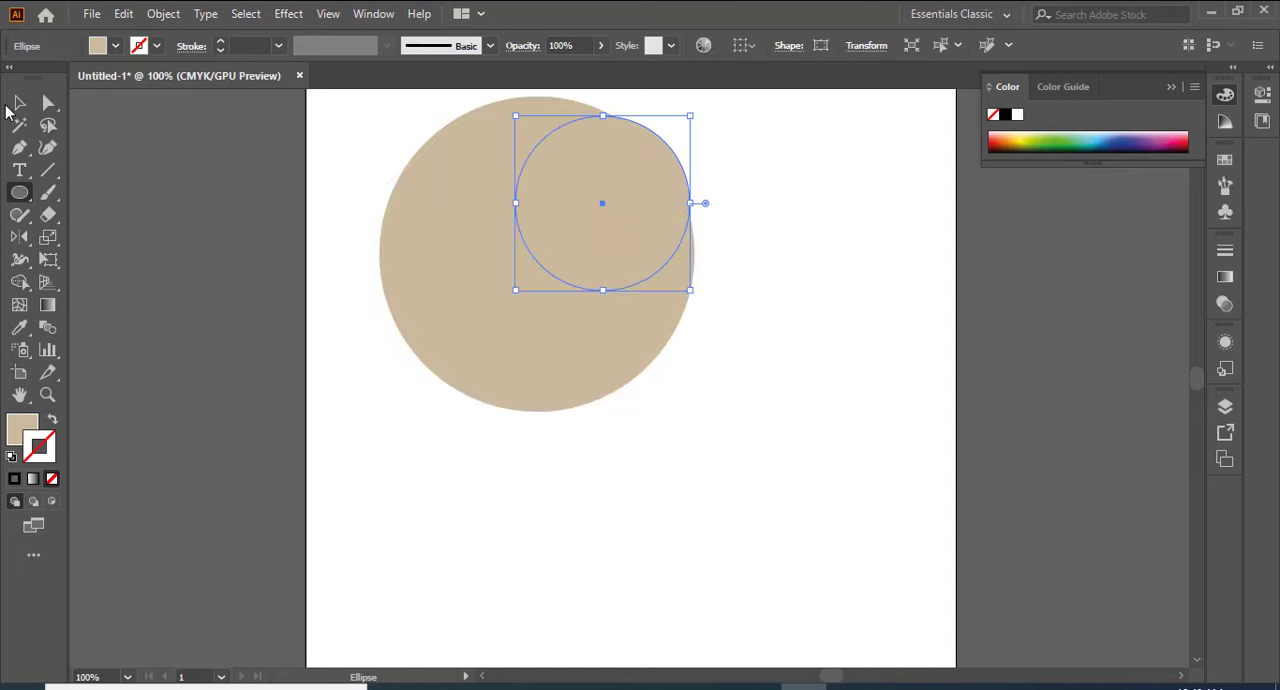
{"action": "left_click", "coordinate": [115, 46]}
{"action": "left_click", "coordinate": [52, 92]}
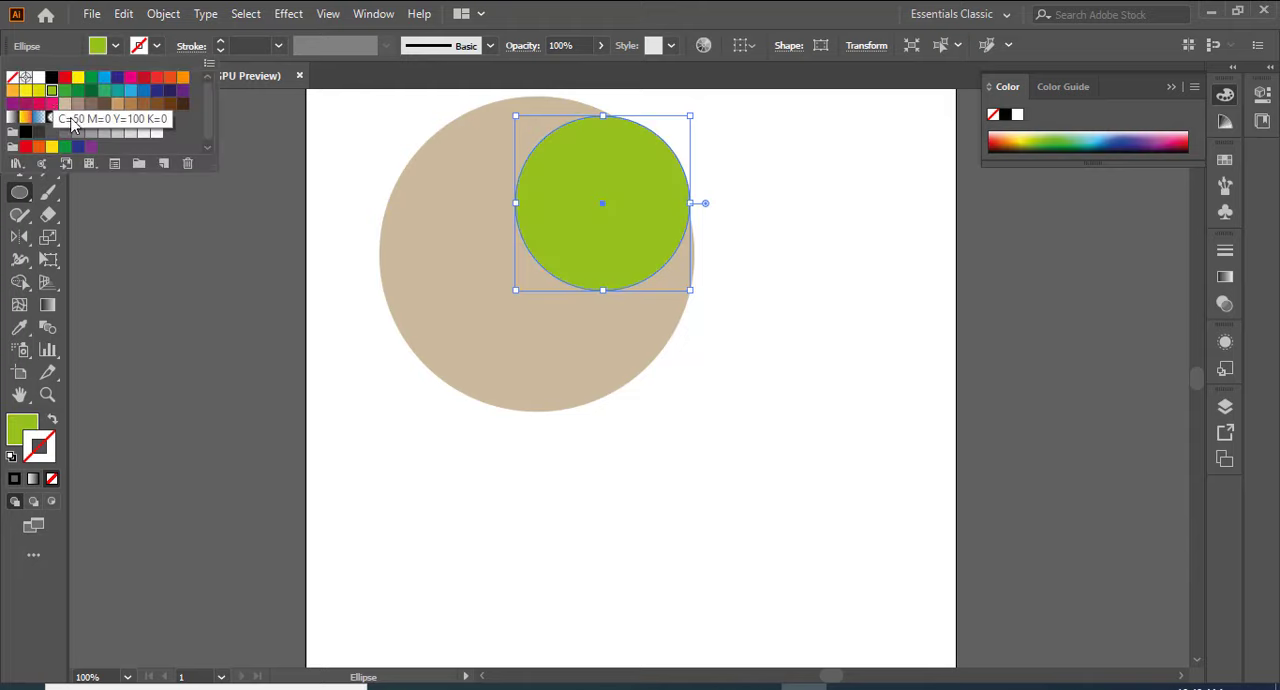
{"action": "left_click", "coordinate": [748, 402]}
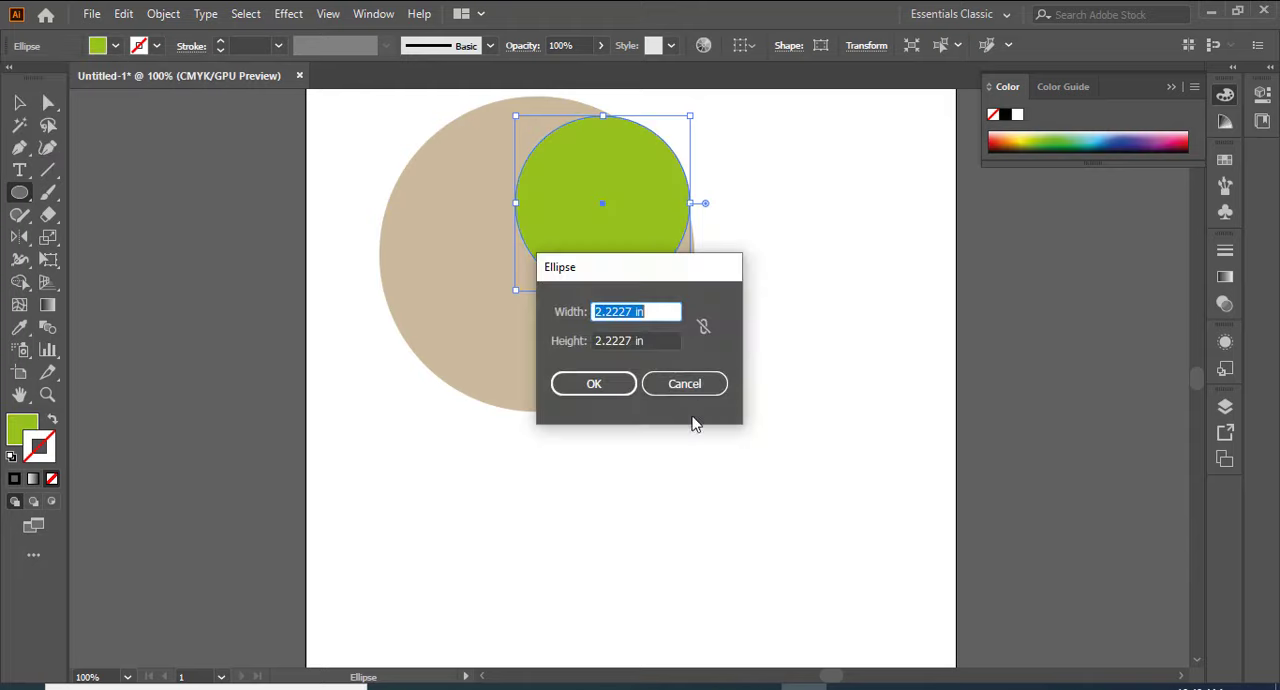
{"action": "left_click", "coordinate": [706, 384]}
{"action": "left_click", "coordinate": [20, 103]}
{"action": "left_click", "coordinate": [343, 229]}
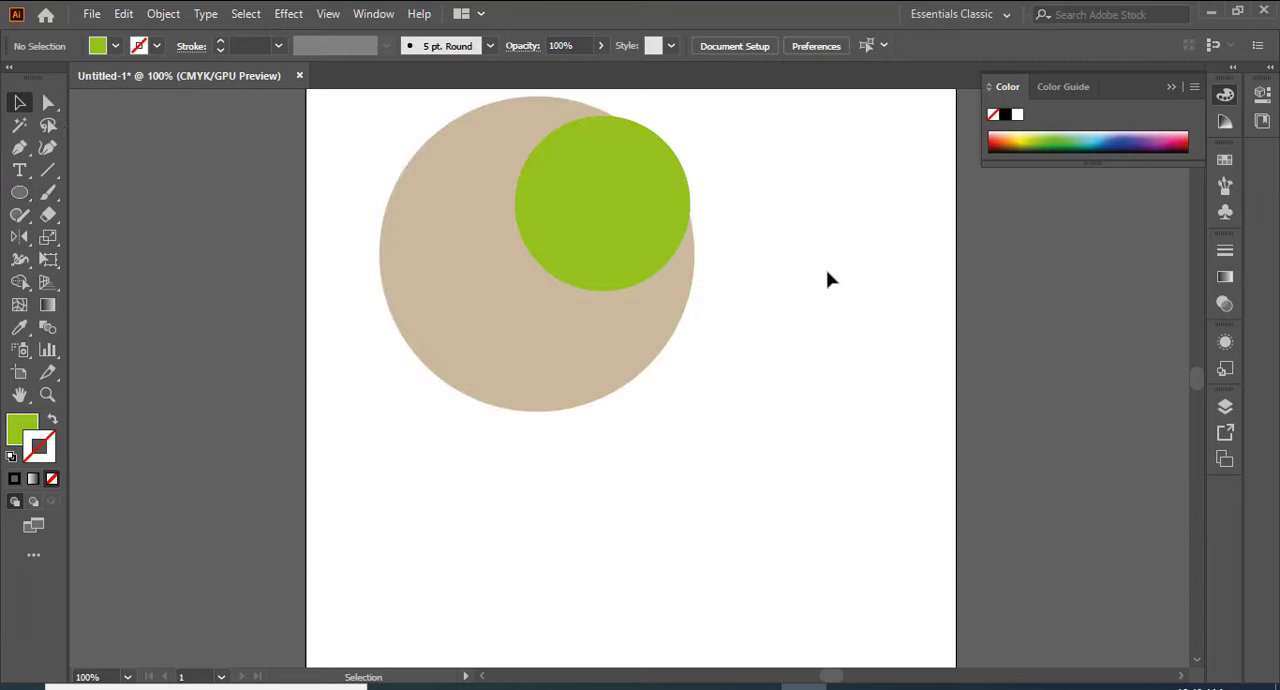
Step: Show the rulers and place a vertical guide through the centre of the large beige circle
{"action": "scroll", "coordinate": [849, 262], "scroll_direction": "up", "scroll_amount": 1}
{"action": "left_click", "coordinate": [478, 310]}
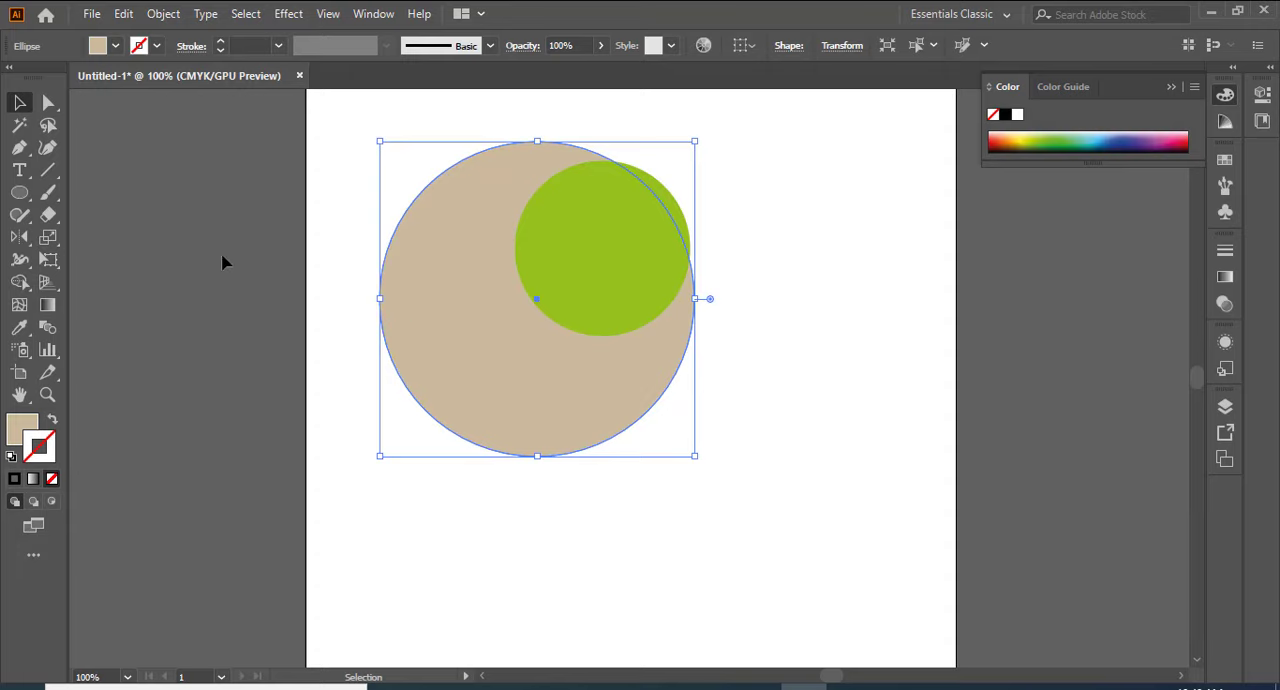
{"action": "key", "text": "ctrl+shift+b"}
{"action": "key", "text": "ctrl+r"}
{"action": "key", "text": "ctrl+shift+b"}
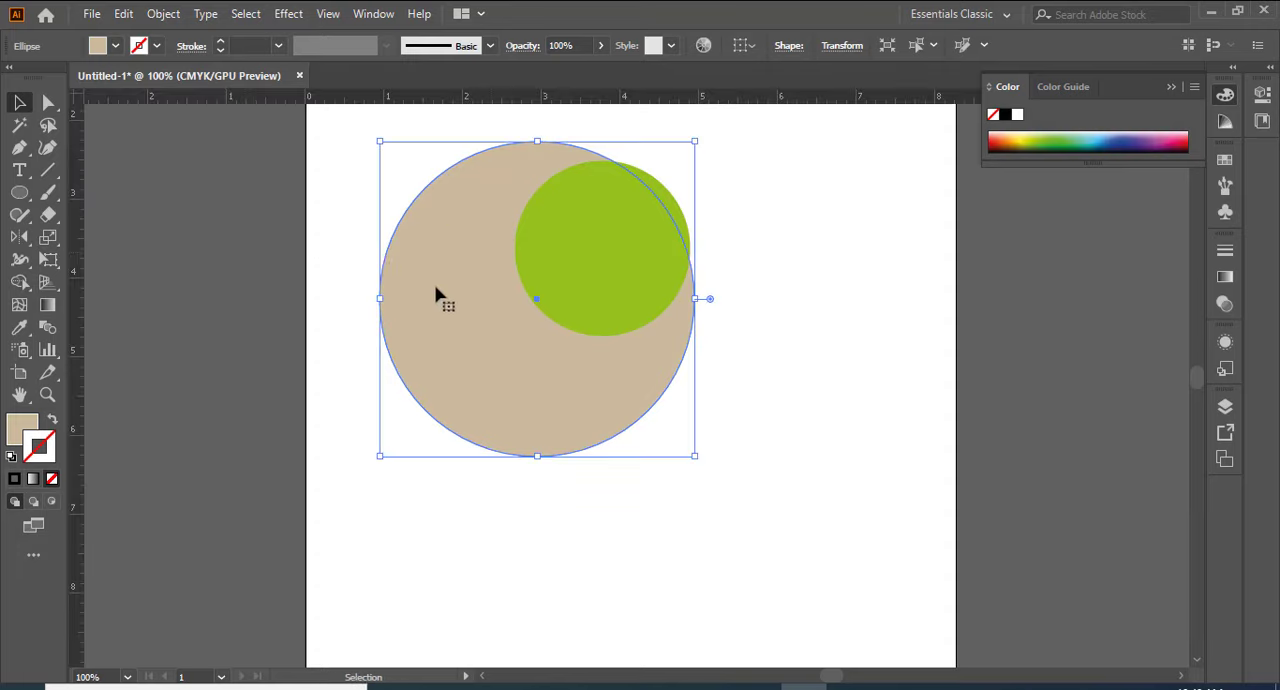
{"action": "key", "text": "ctrl+shift+b"}
{"action": "left_click_drag", "start_coordinate": [80, 346], "coordinate": [536, 395]}
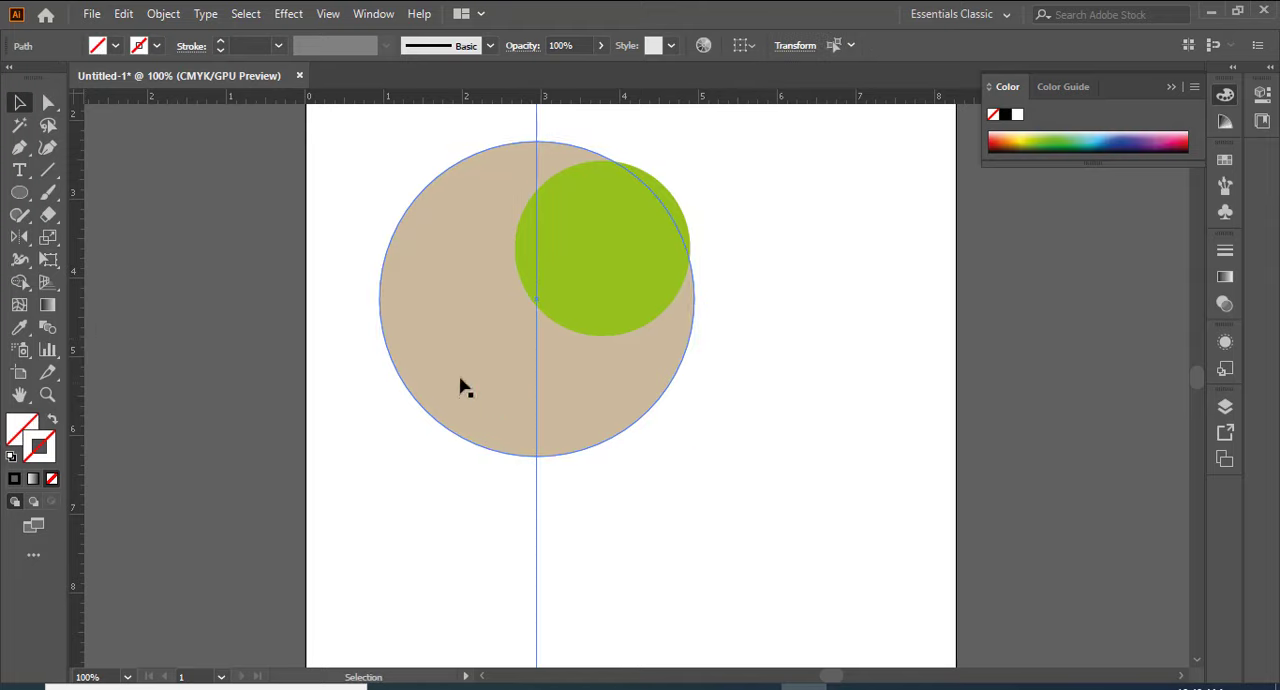
Step: Place a horizontal guide and adjust it to pass through the centre of the large beige circle
{"action": "left_click_drag", "start_coordinate": [469, 99], "coordinate": [449, 209]}
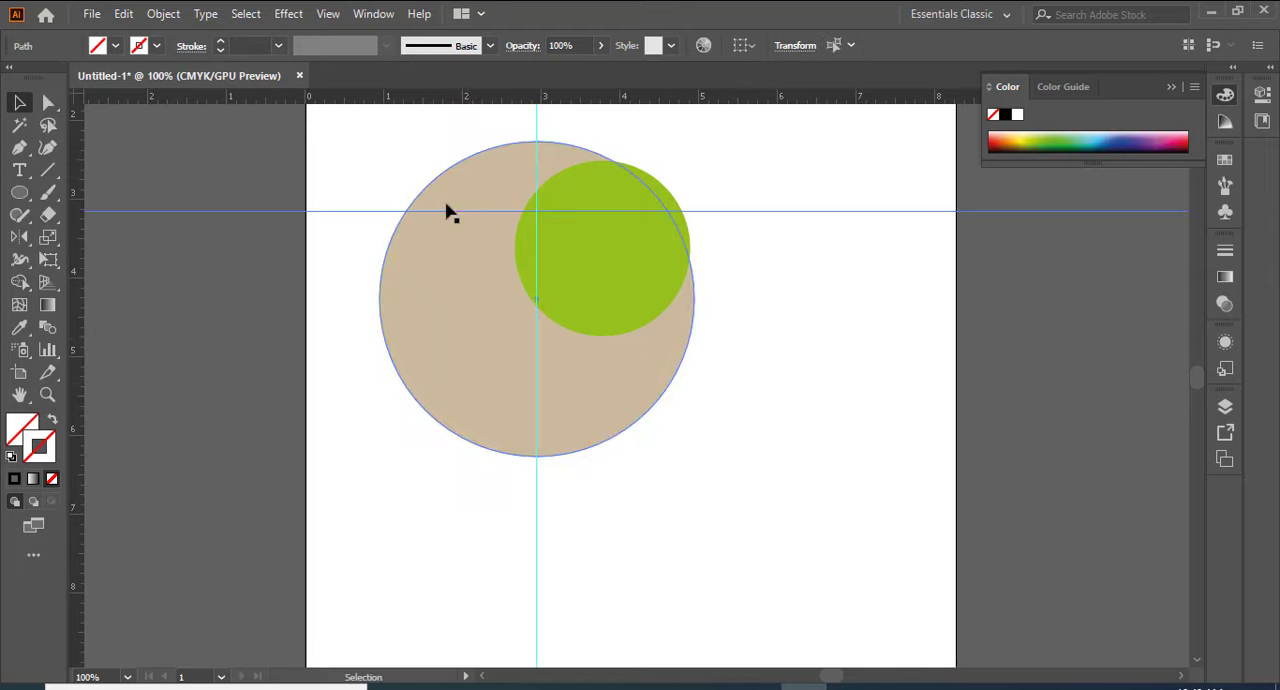
{"action": "key", "text": "ctrl+shift+a"}
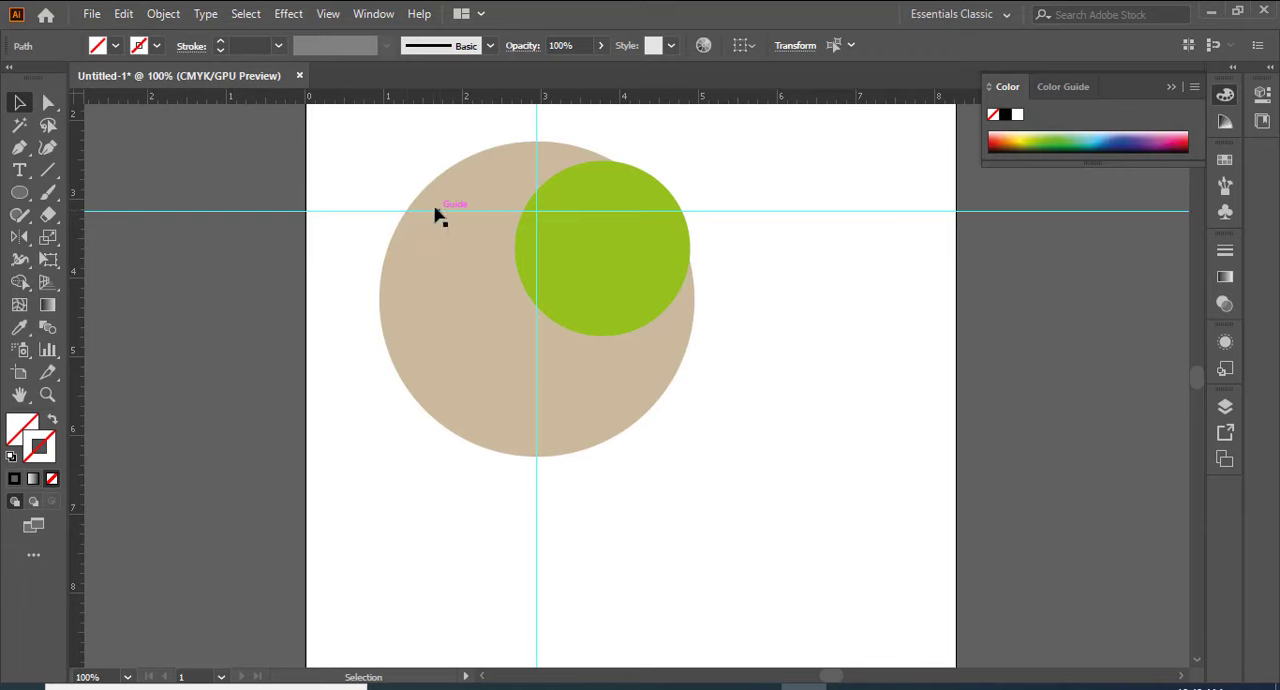
{"action": "left_click", "coordinate": [412, 276]}
{"action": "left_click_drag", "start_coordinate": [444, 213], "coordinate": [503, 309]}
{"action": "left_click", "coordinate": [427, 362]}
{"action": "left_click", "coordinate": [589, 388]}
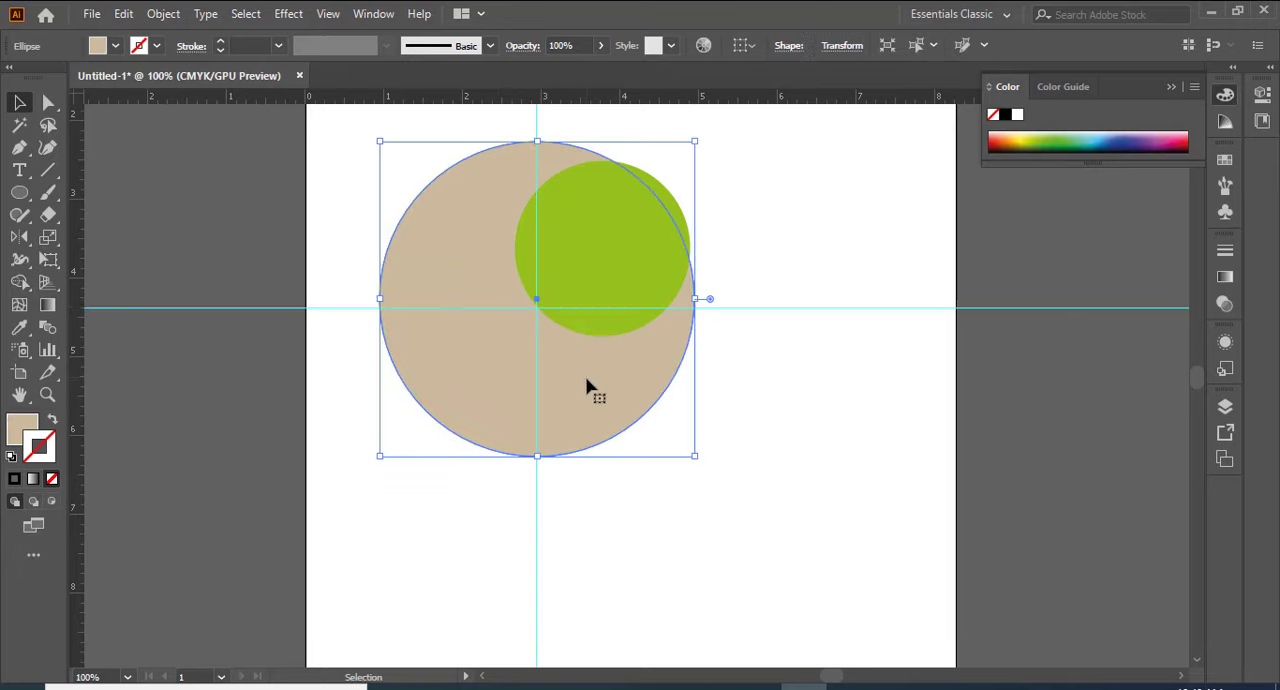
{"action": "left_click_drag", "start_coordinate": [795, 312], "coordinate": [796, 302]}
{"action": "left_click", "coordinate": [763, 426]}
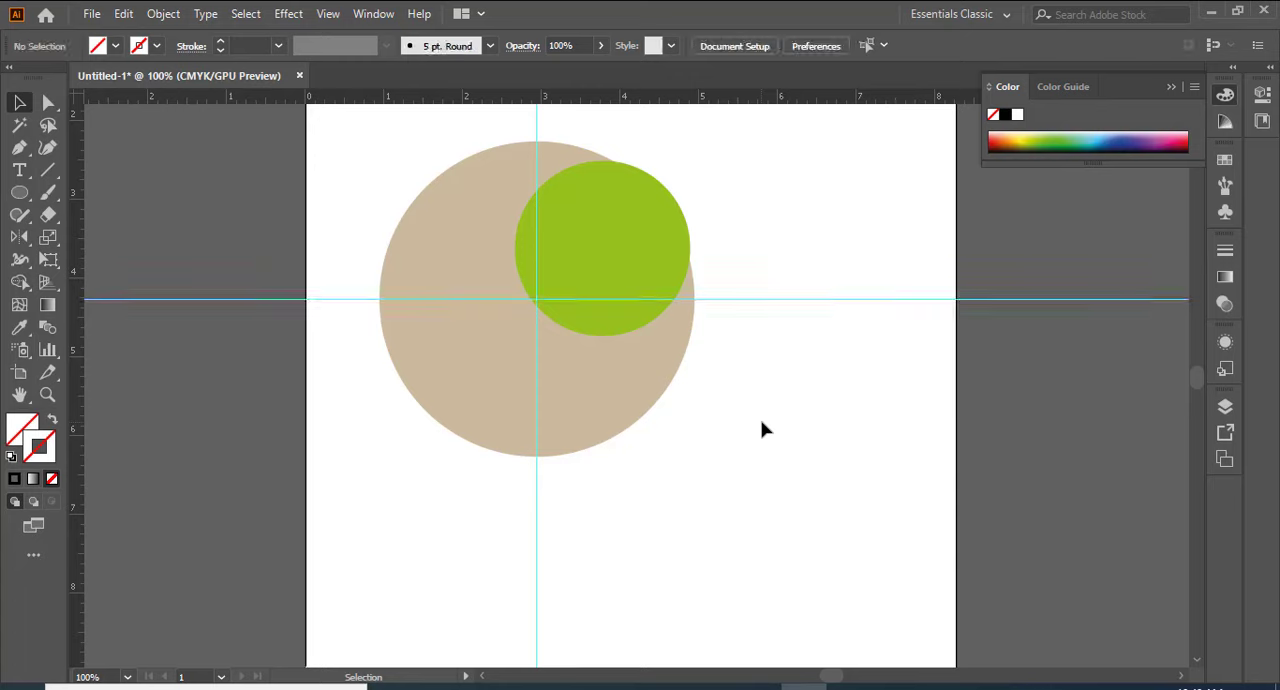
Step: Centre the green circle on the intersection of the two guides
{"action": "left_click", "coordinate": [638, 388]}
{"action": "left_click_drag", "start_coordinate": [627, 256], "coordinate": [562, 300]}
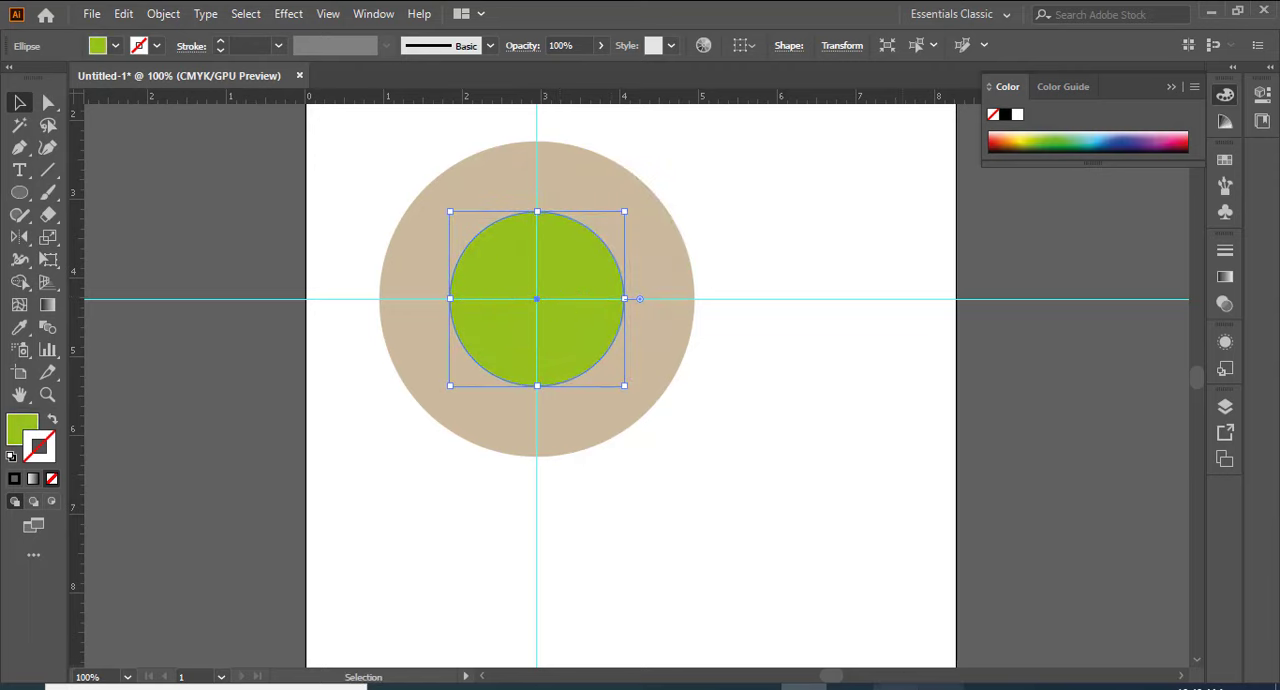
{"action": "left_click", "coordinate": [359, 354]}
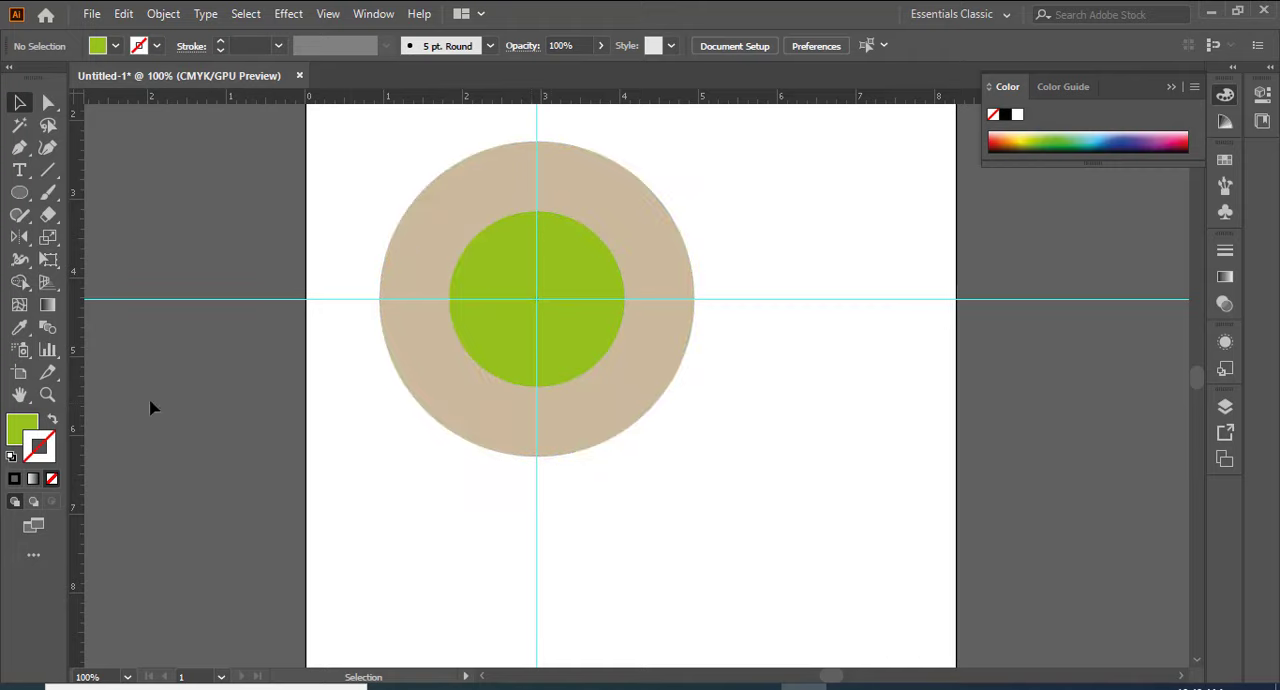
Step: Delete the horizontal and vertical guides, and undo both deletions
{"action": "left_click", "coordinate": [184, 298]}
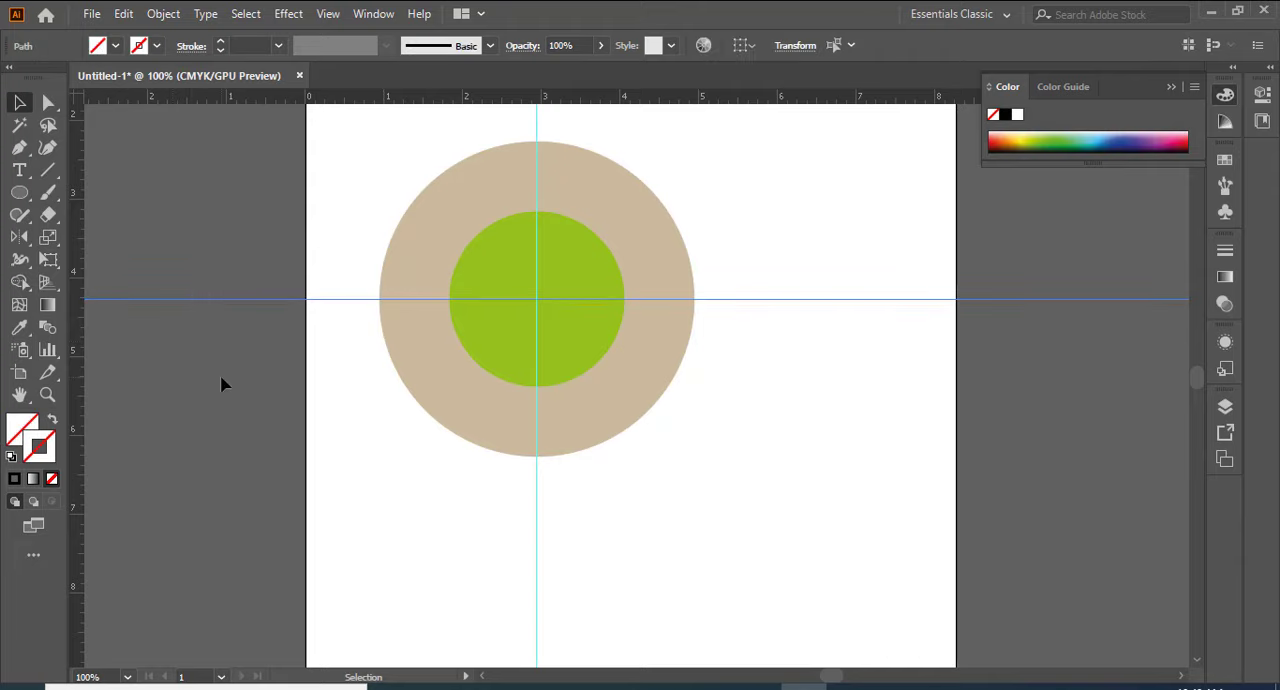
{"action": "key", "text": "Delete"}
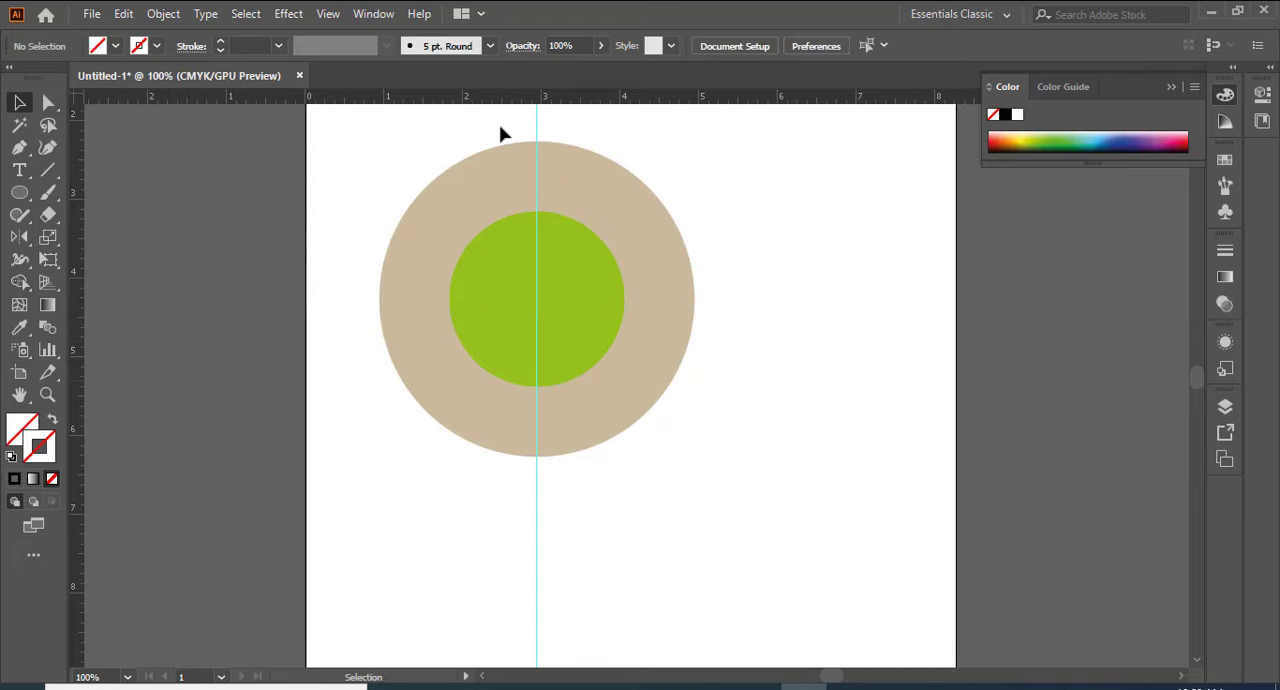
{"action": "left_click_drag", "start_coordinate": [503, 126], "coordinate": [590, 142]}
{"action": "key", "text": "Delete"}
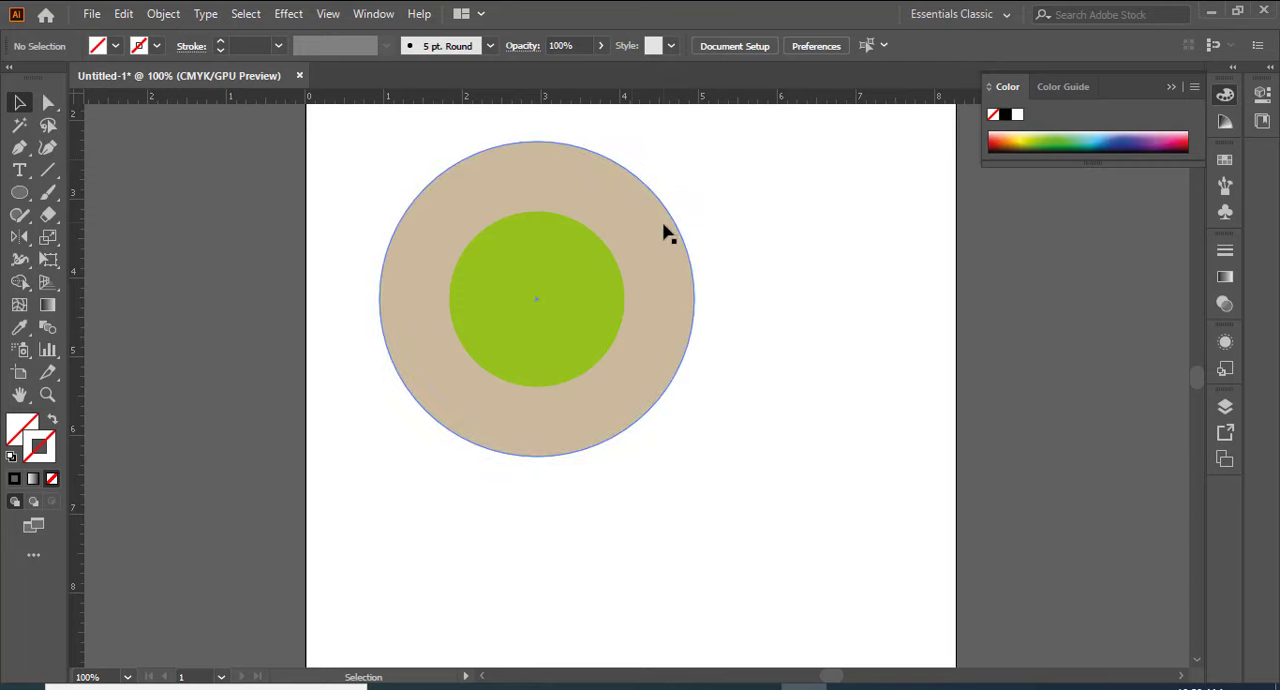
{"action": "key", "text": "ctrl+z"}
{"action": "key", "text": "ctrl+z"}
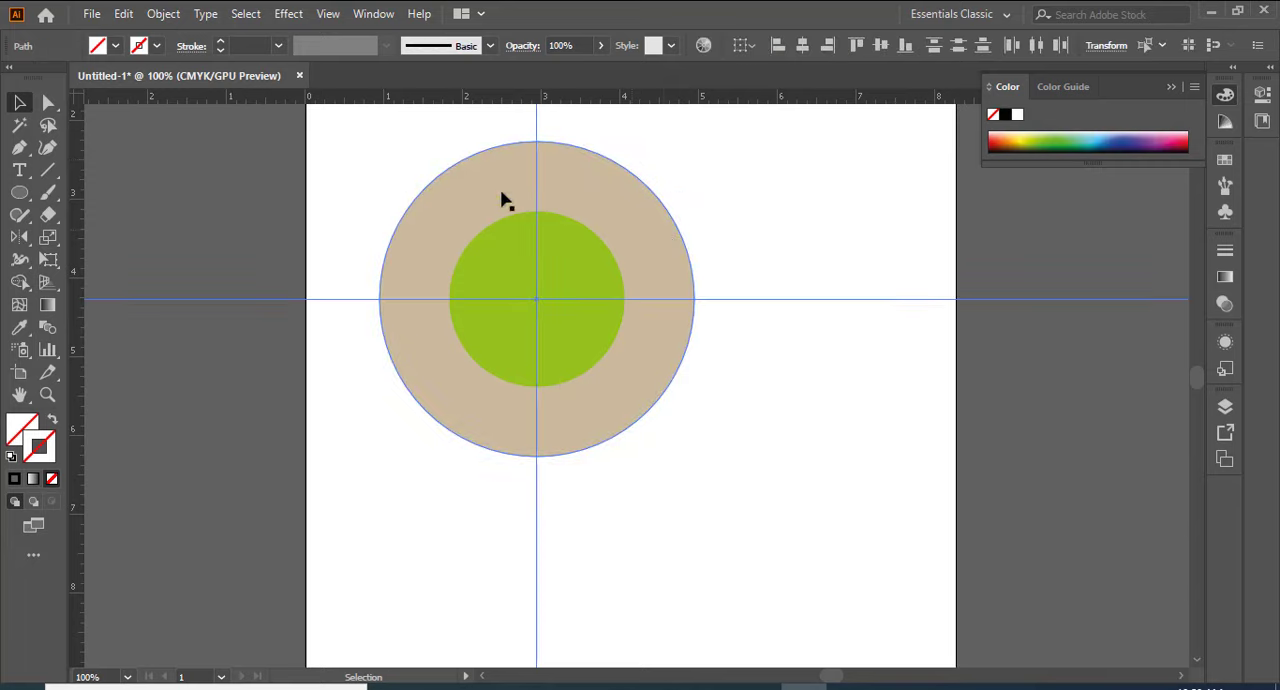
Step: Hide the guides with the Hide Guides command
{"action": "left_click", "coordinate": [329, 14]}
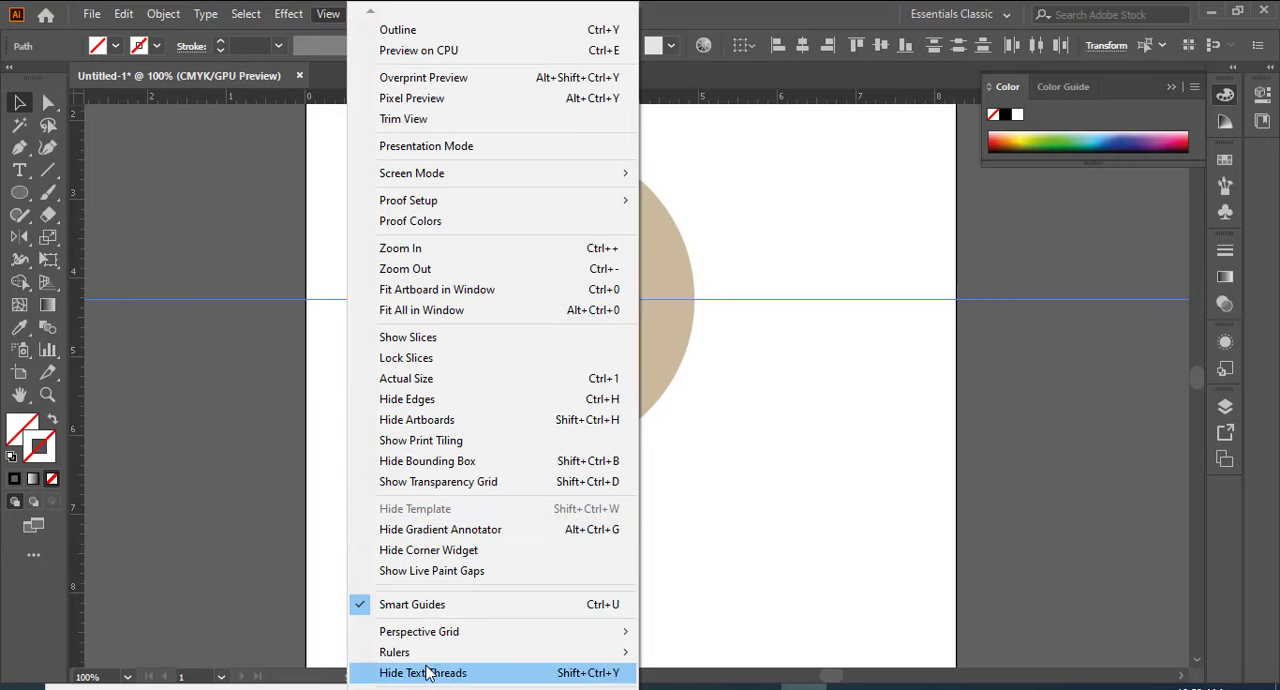
{"action": "mouse_move", "coordinate": [424, 688]}
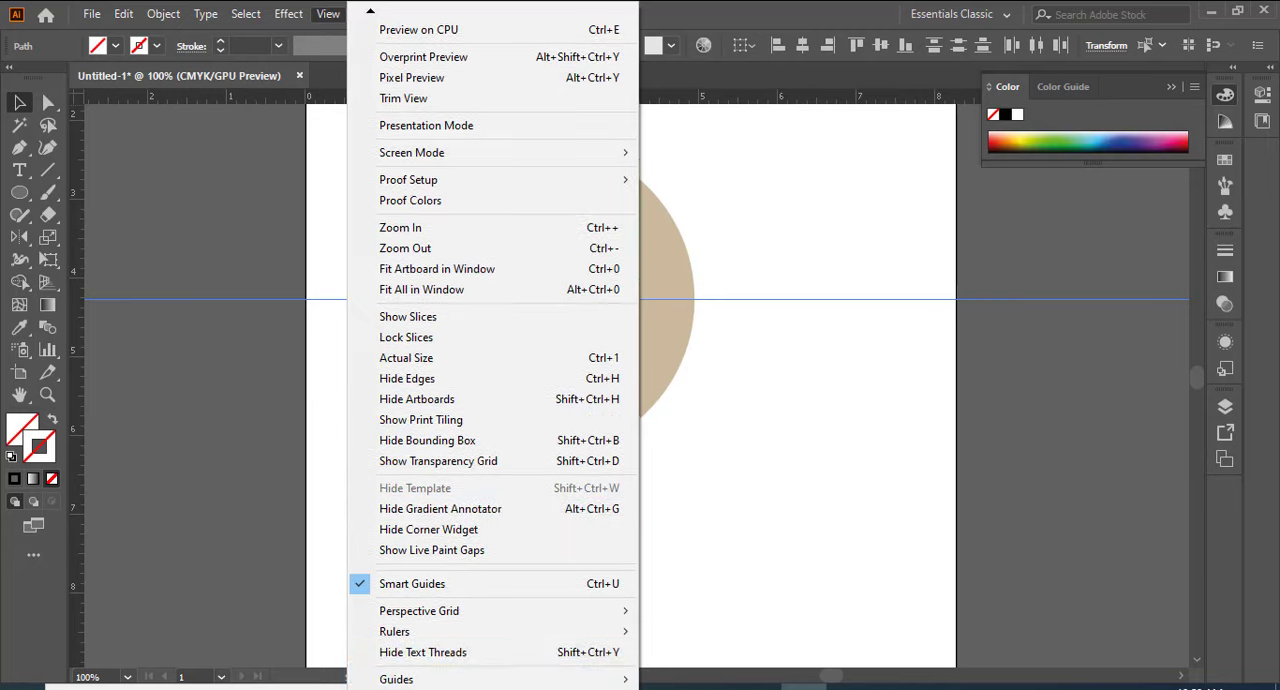
{"action": "mouse_move", "coordinate": [437, 658]}
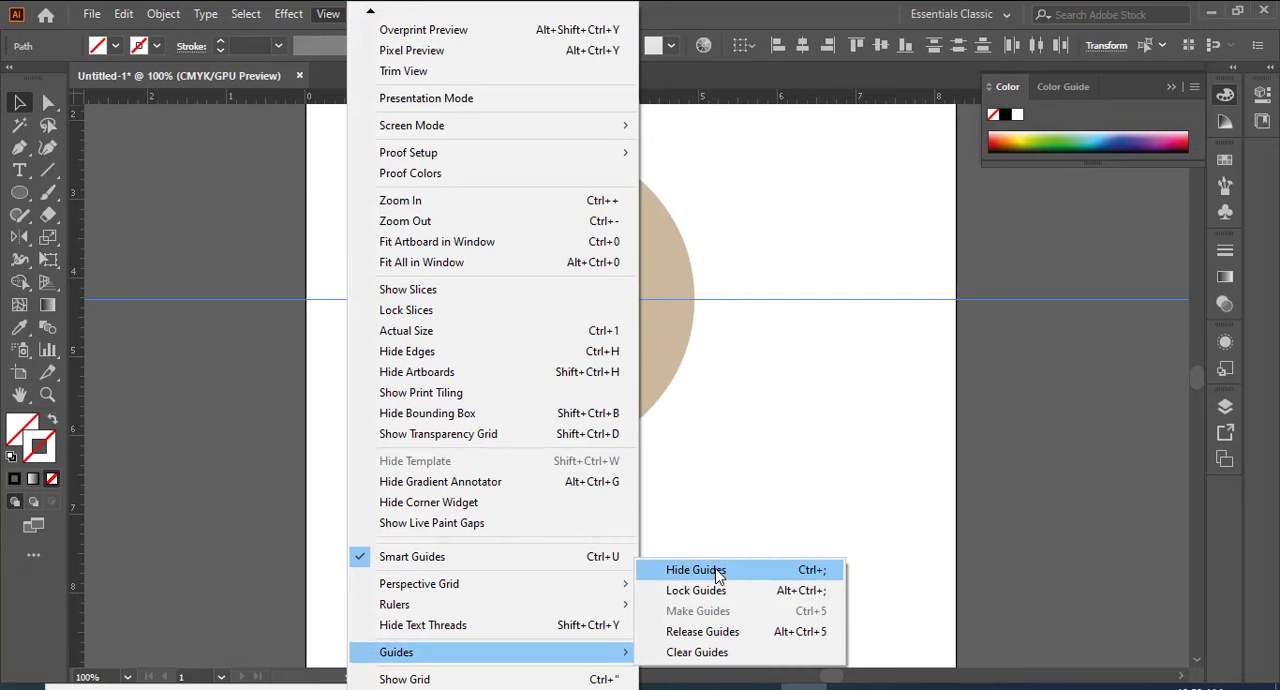
{"action": "left_click", "coordinate": [818, 572]}
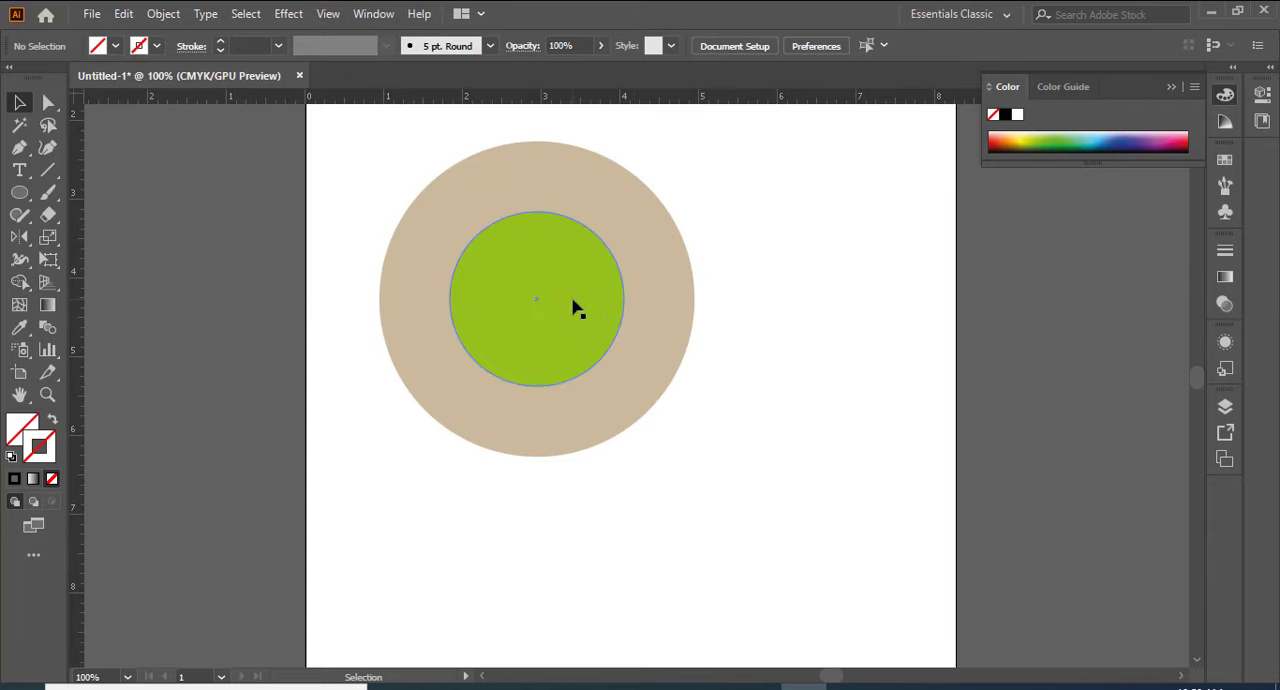
Step: Move the green circle onto the beige circle's upper-right edge and display the Align options beside the artwork
{"action": "left_click_drag", "start_coordinate": [577, 308], "coordinate": [726, 248]}
{"action": "scroll", "coordinate": [590, 541], "scroll_direction": "up", "scroll_amount": 1}
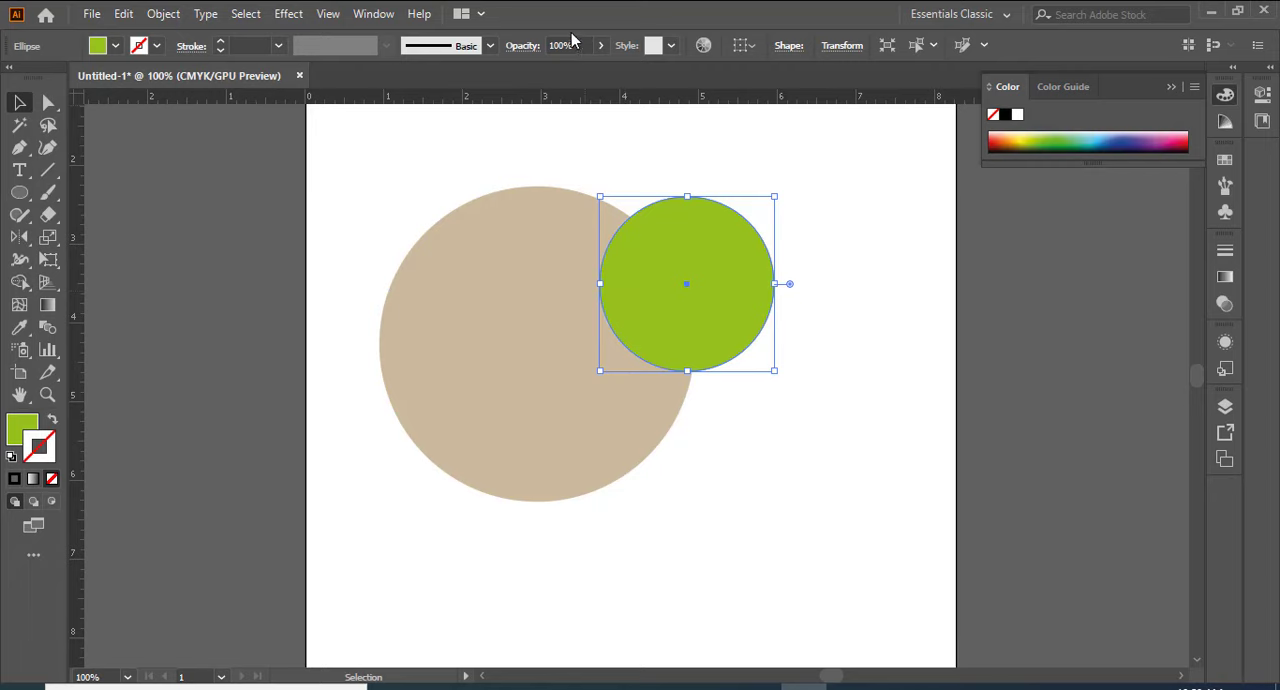
{"action": "left_click", "coordinate": [370, 16]}
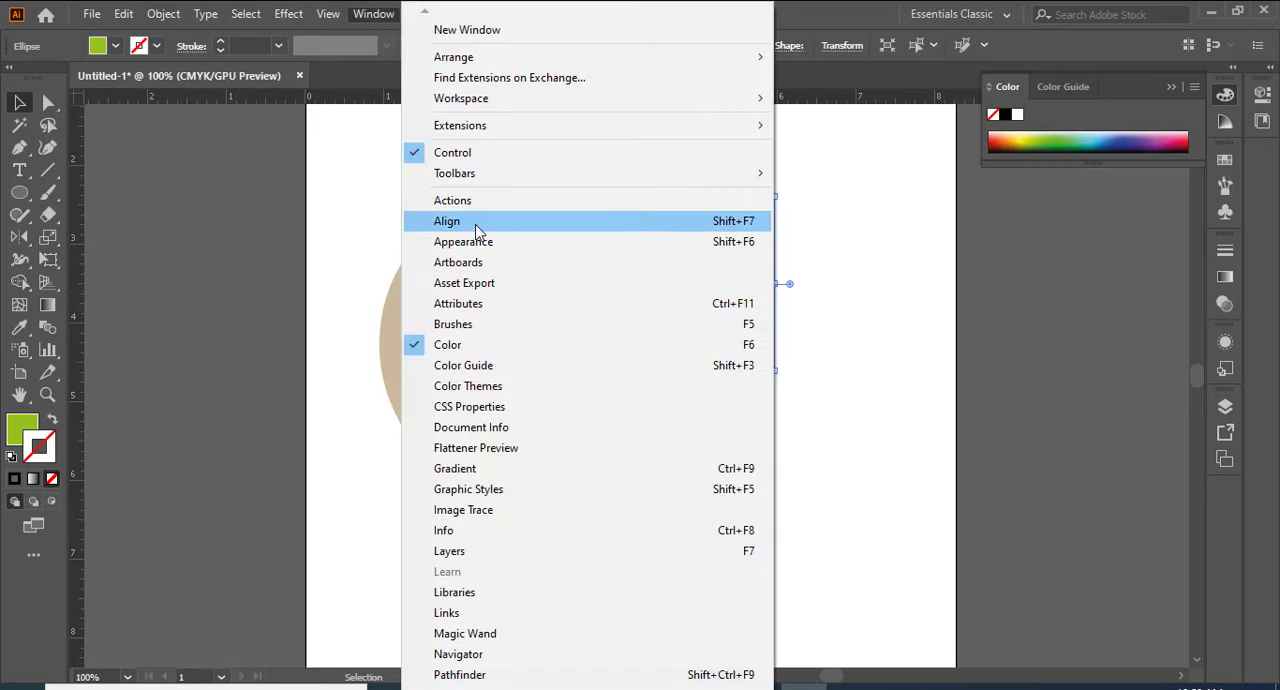
{"action": "left_click", "coordinate": [730, 226]}
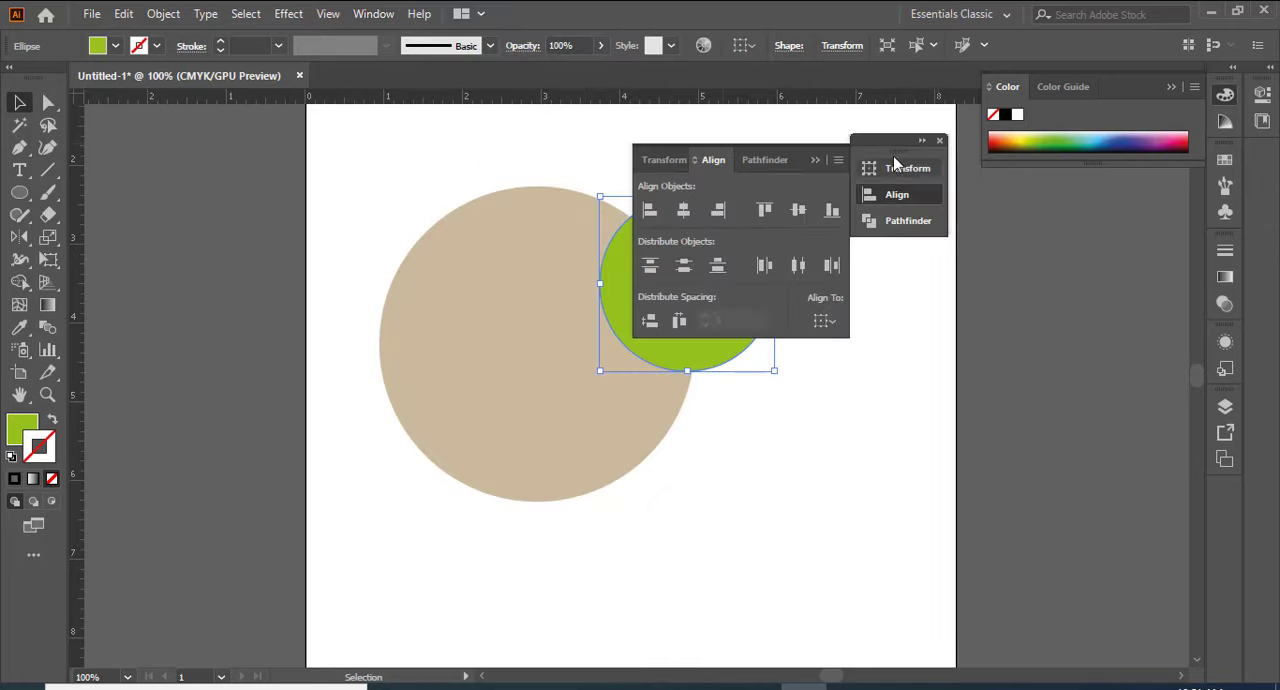
{"action": "left_click_drag", "start_coordinate": [878, 146], "coordinate": [1060, 183]}
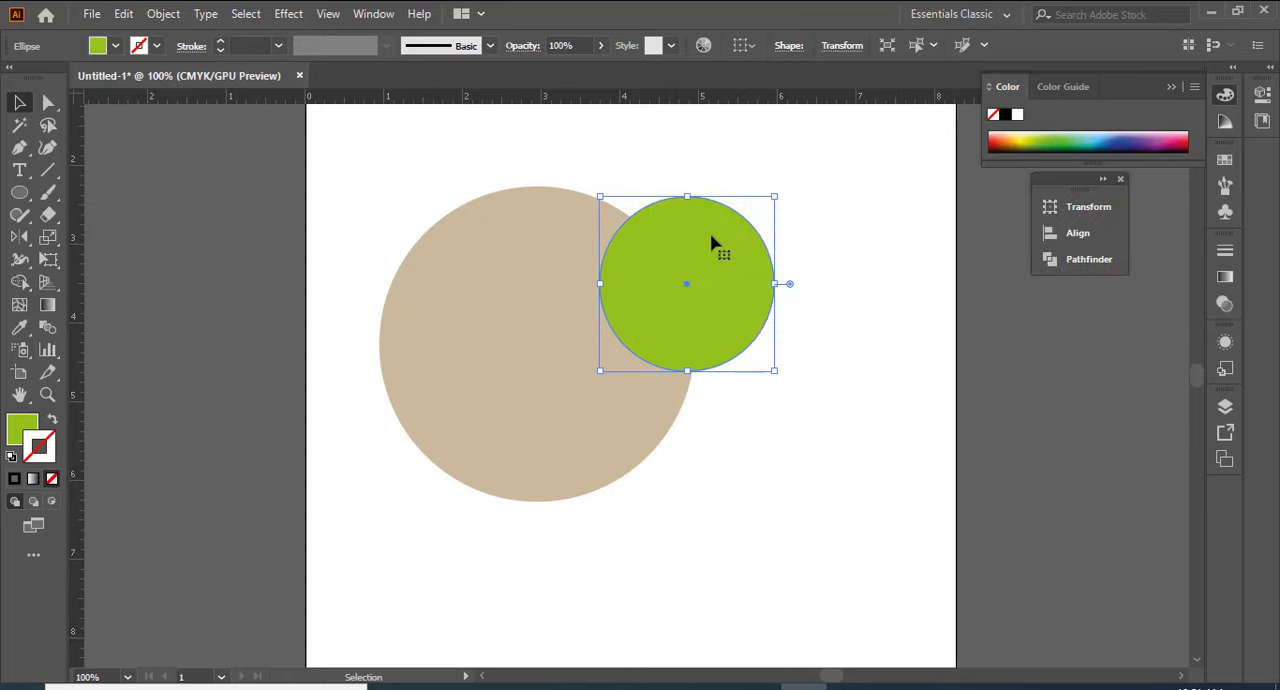
{"action": "left_click", "coordinate": [1080, 235]}
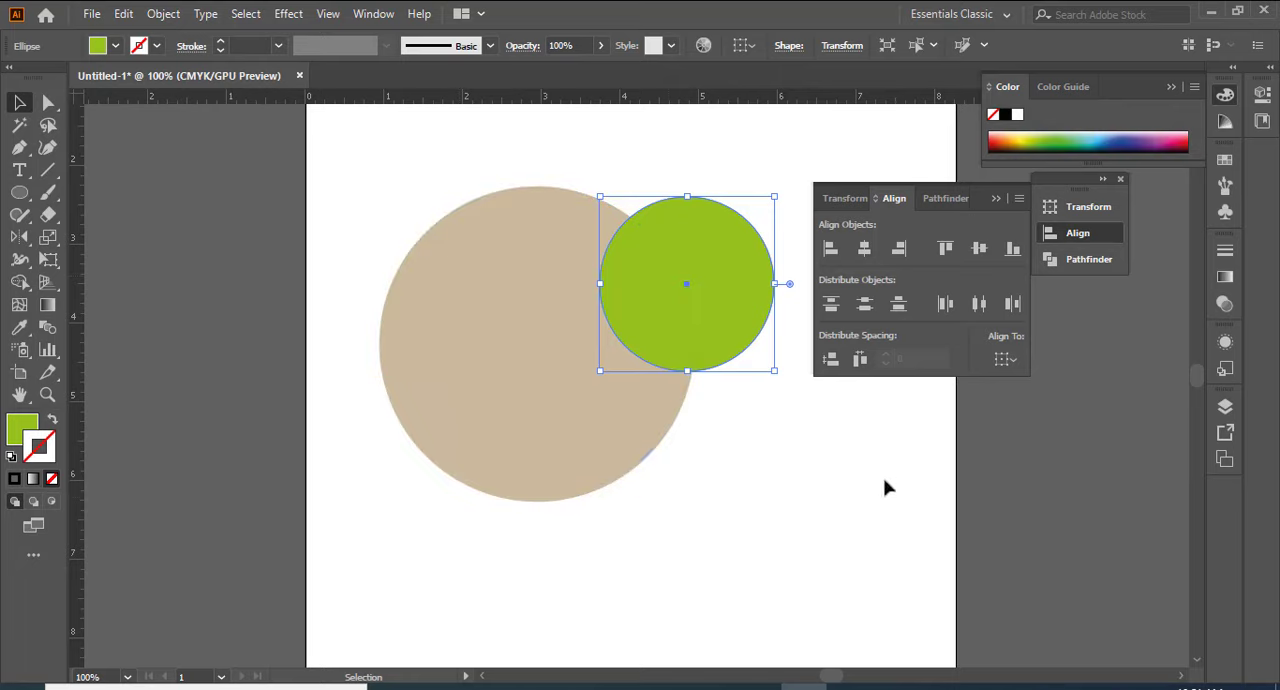
Step: Select both circles and centre-align them horizontally and vertically using Align to Selection
{"action": "left_click", "coordinate": [410, 205]}
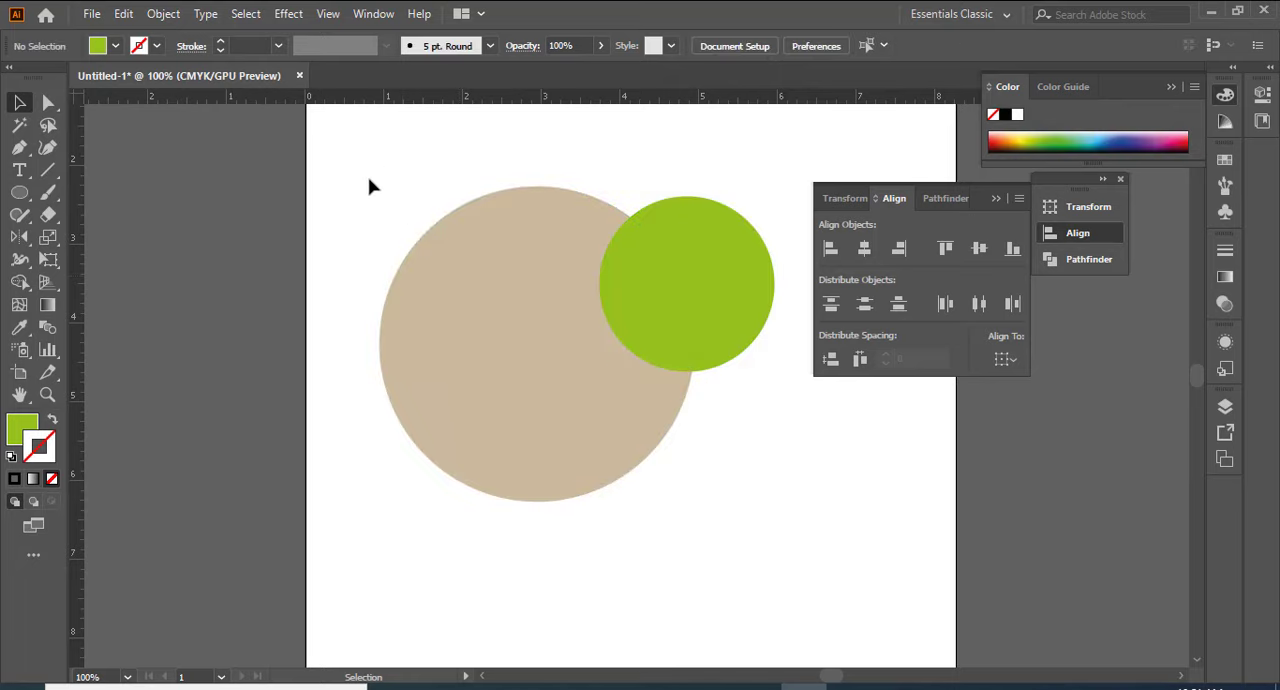
{"action": "left_click_drag", "start_coordinate": [371, 167], "coordinate": [757, 443]}
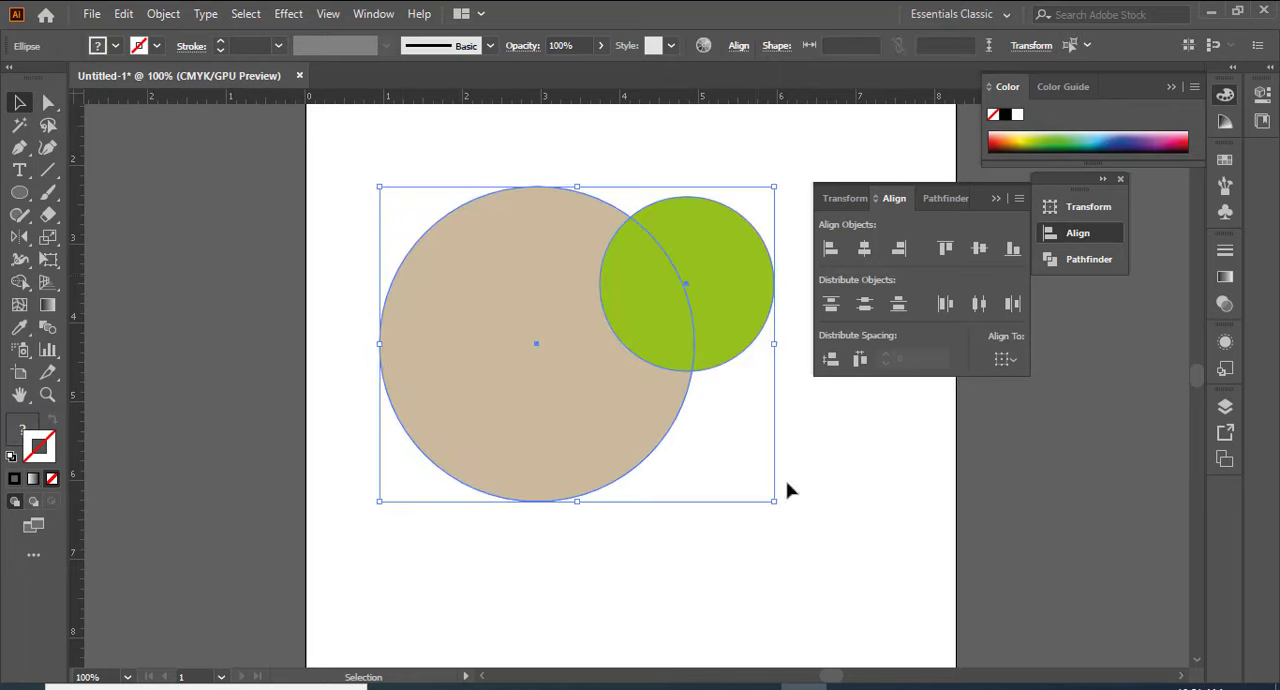
{"action": "left_click", "coordinate": [1016, 361]}
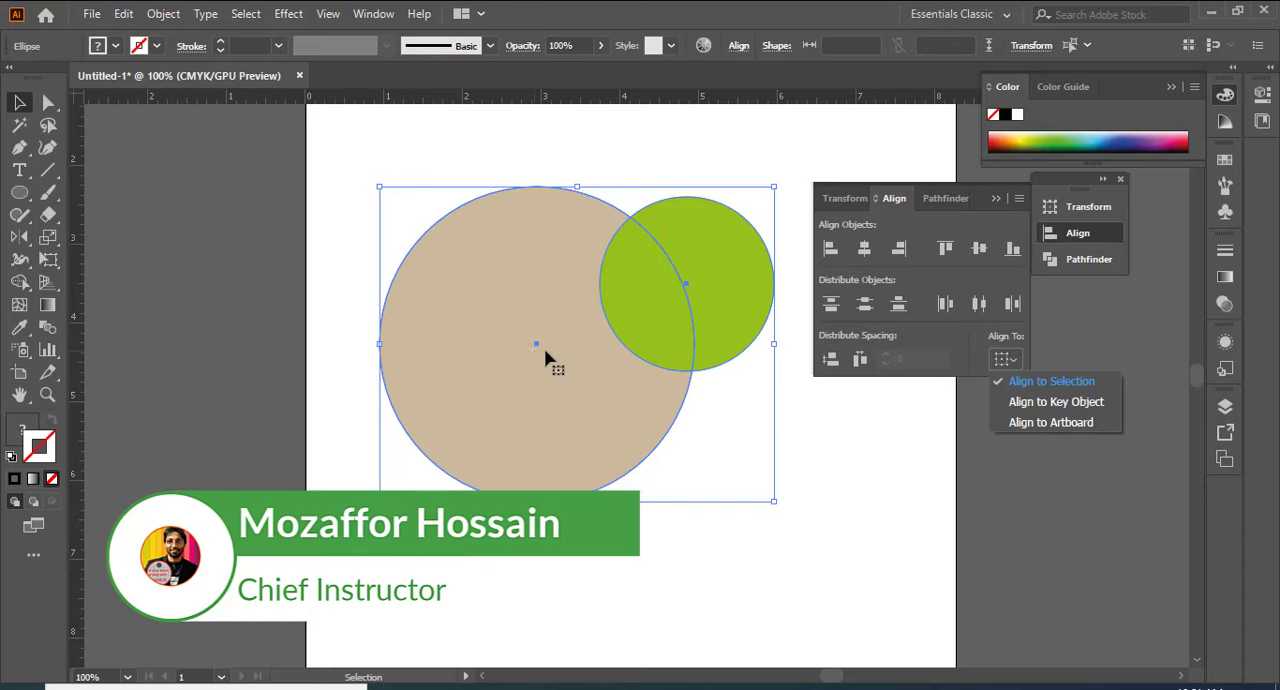
{"action": "left_click", "coordinate": [1049, 381]}
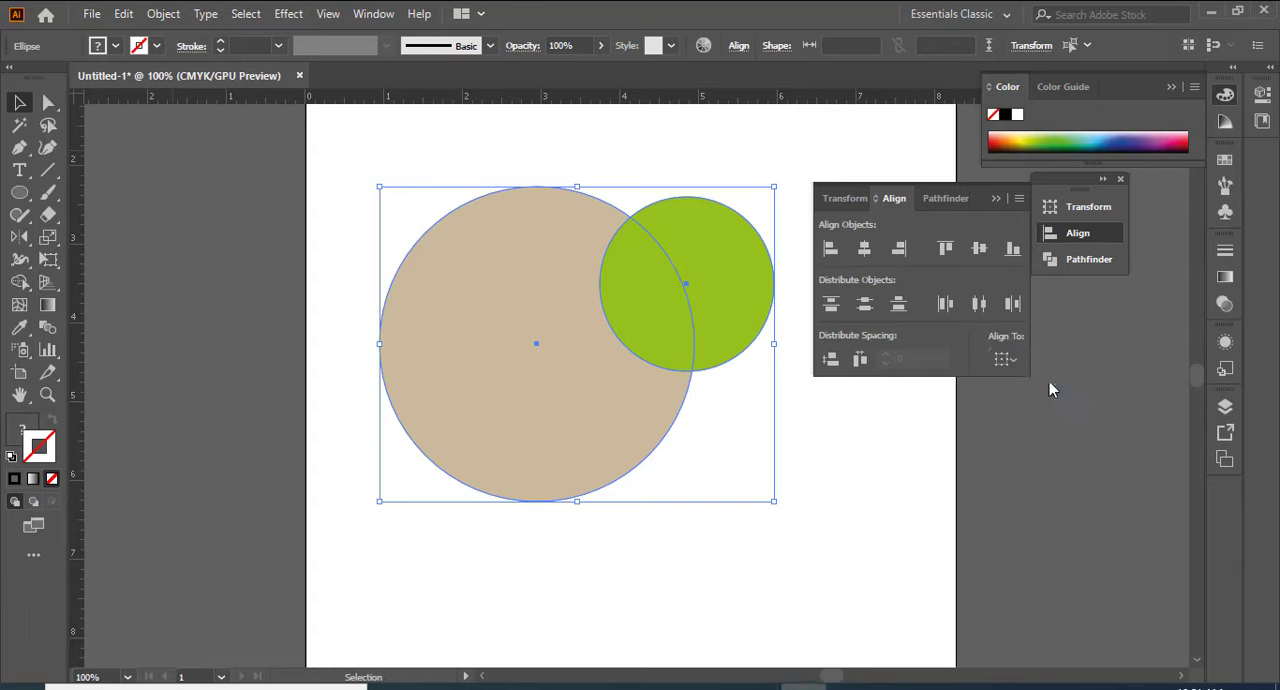
{"action": "left_click", "coordinate": [870, 251]}
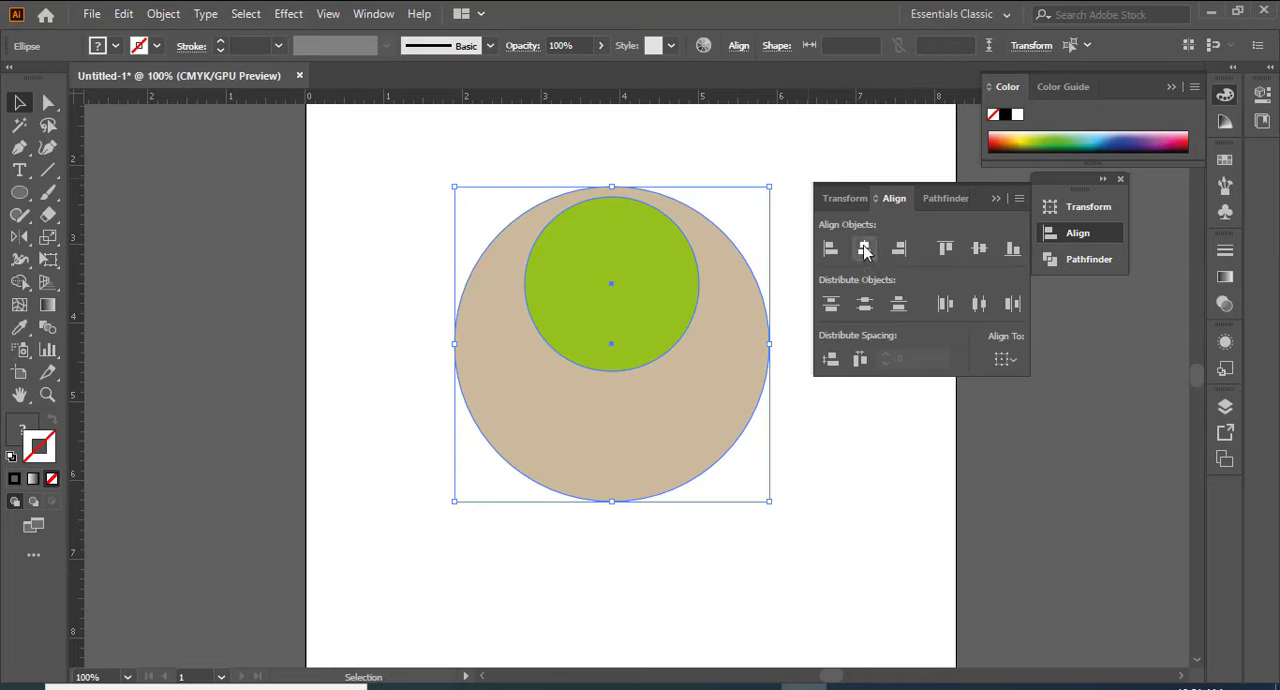
{"action": "left_click", "coordinate": [985, 252]}
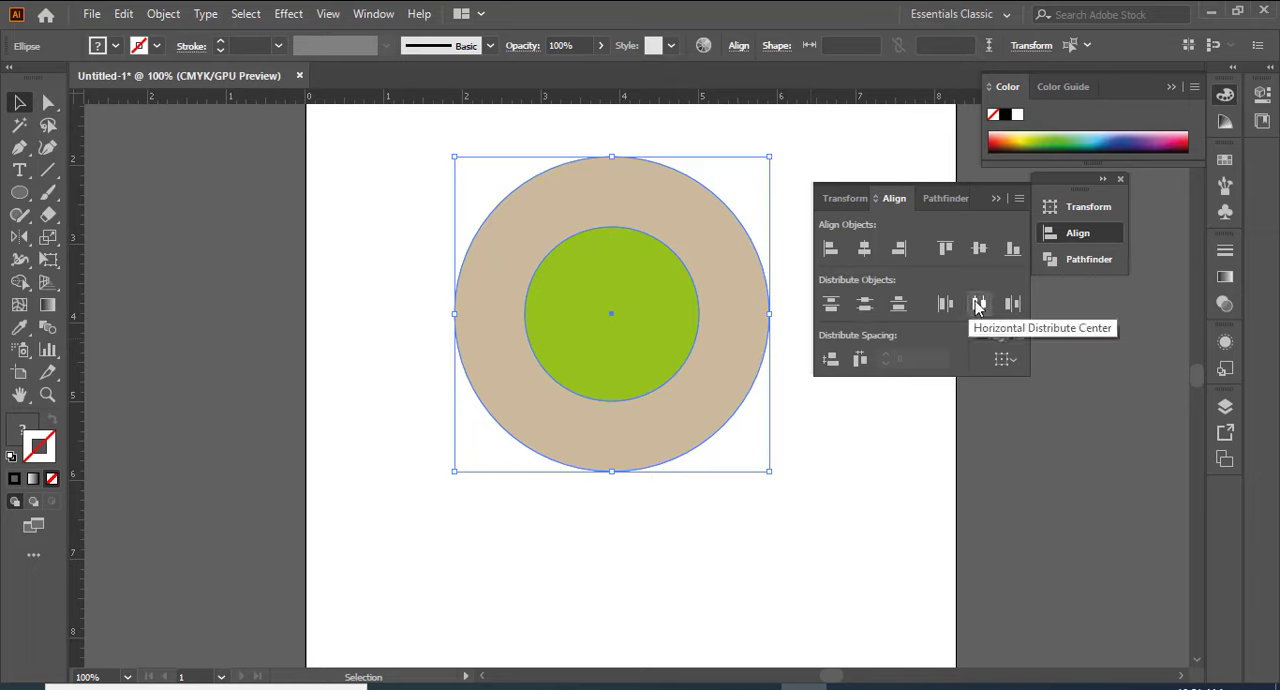
Step: Undo the vertical centre alignment of the green and beige circles and leave both circles deselected
{"action": "left_click", "coordinate": [400, 347]}
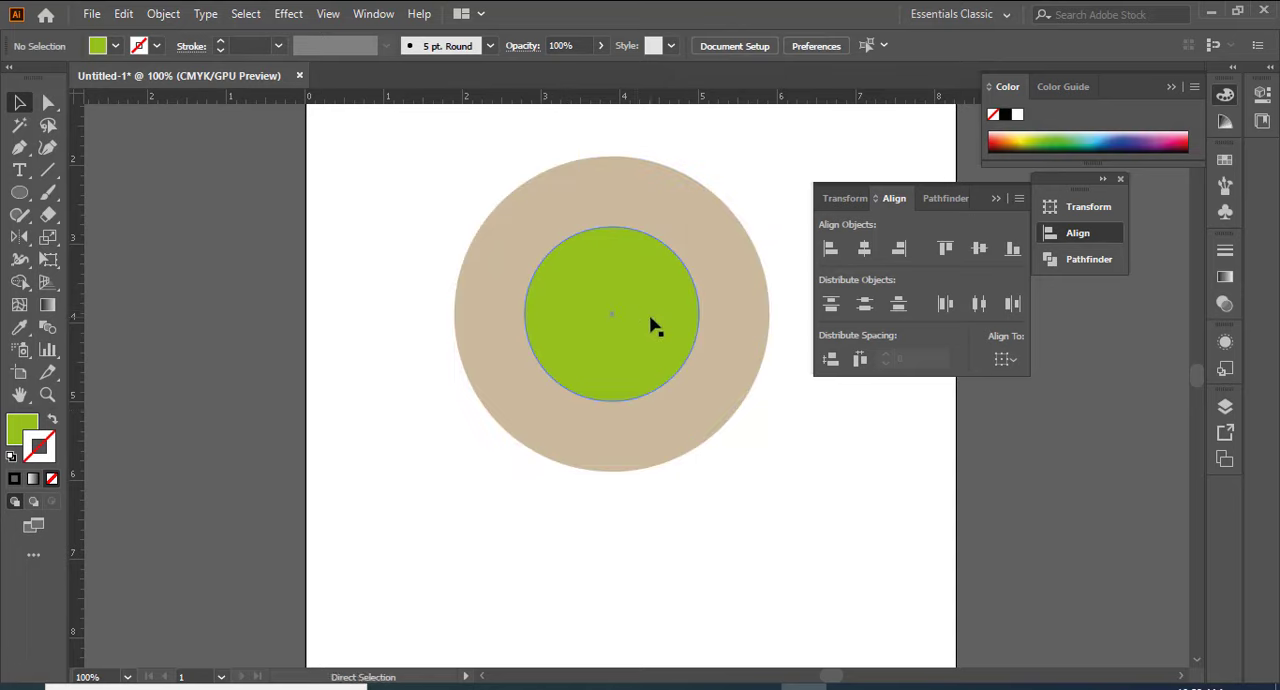
{"action": "key", "text": "ctrl+z"}
{"action": "left_click", "coordinate": [310, 257]}
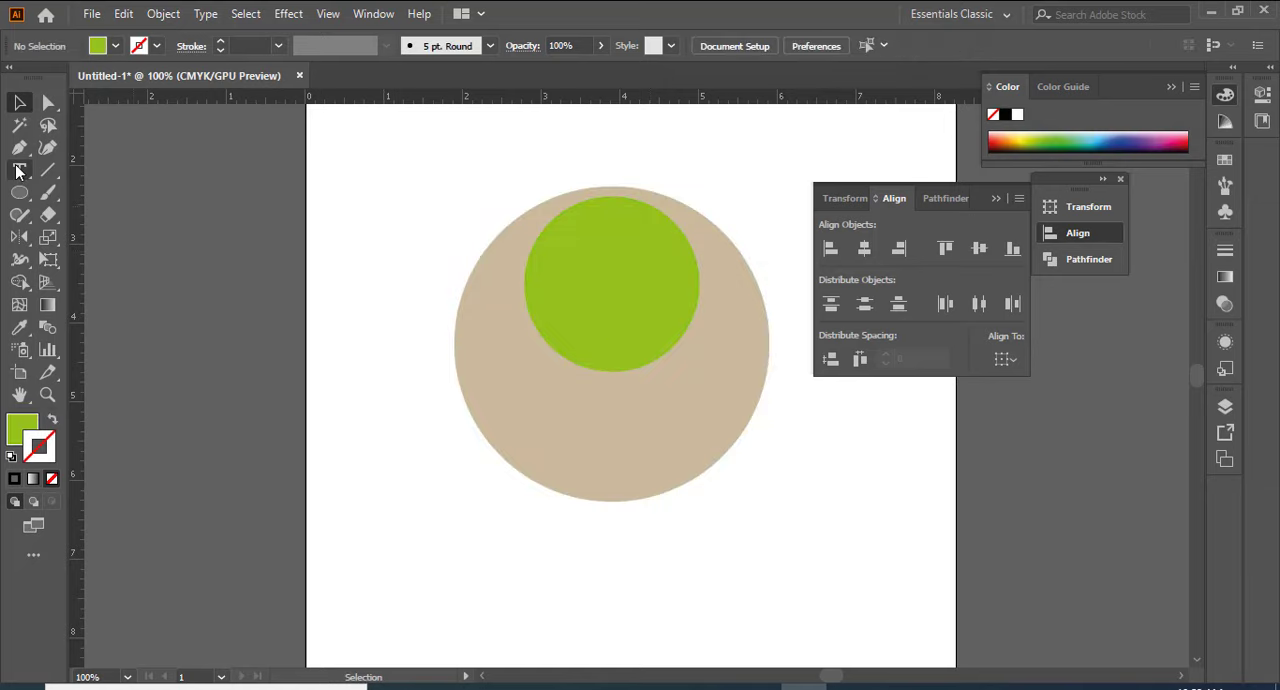
Step: Draw a small third circle with the Ellipse tool over the beige circle's lower-right edge and fill it red
{"action": "left_click", "coordinate": [19, 196]}
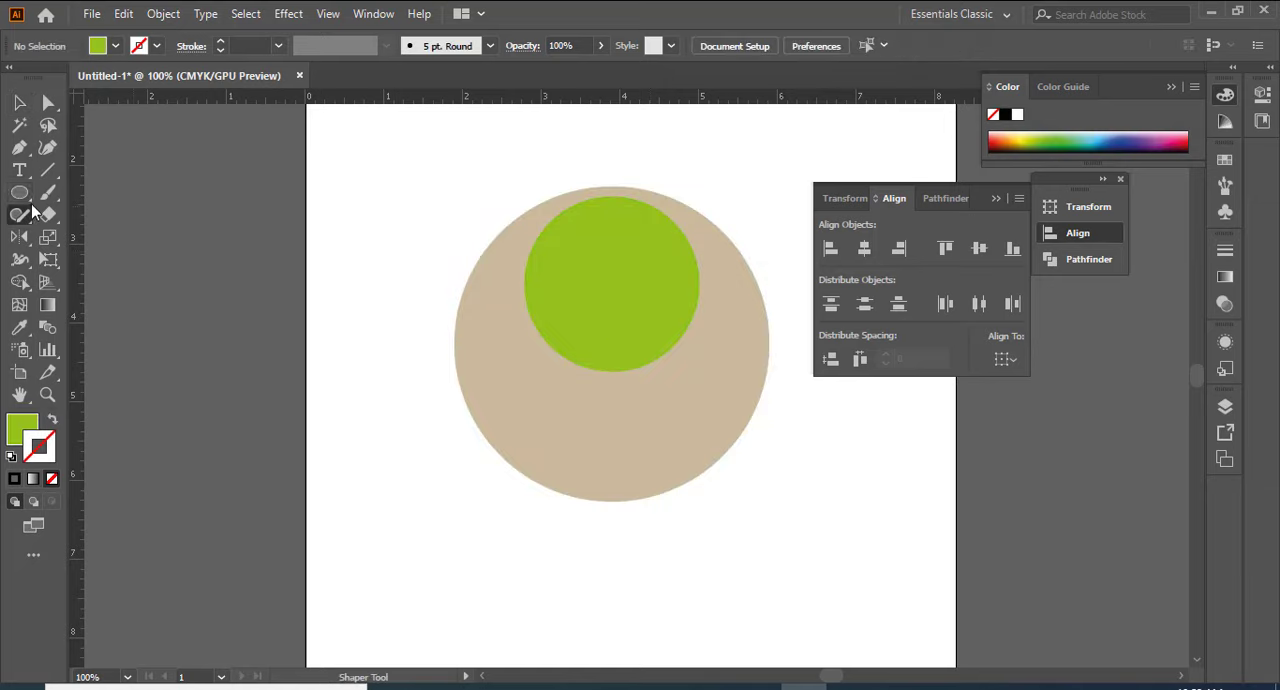
{"action": "left_click", "coordinate": [19, 214]}
{"action": "left_click_drag", "start_coordinate": [19, 193], "coordinate": [90, 237]}
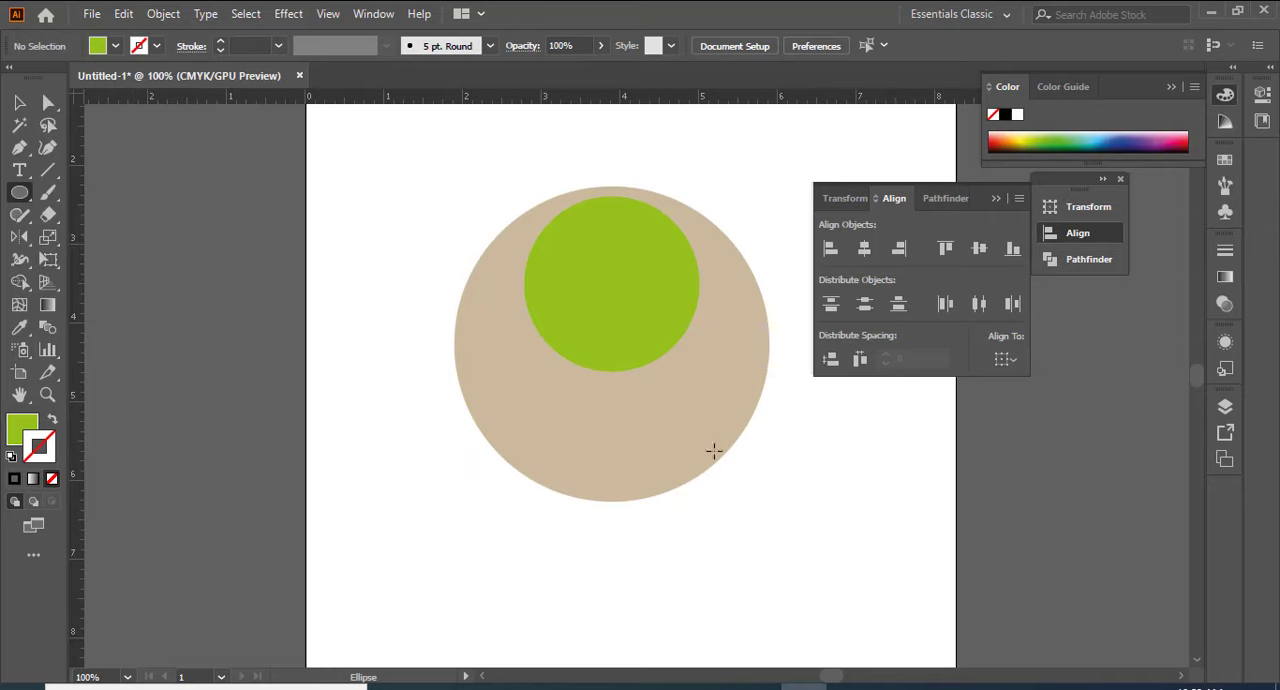
{"action": "left_click_drag", "start_coordinate": [656, 416], "coordinate": [726, 487]}
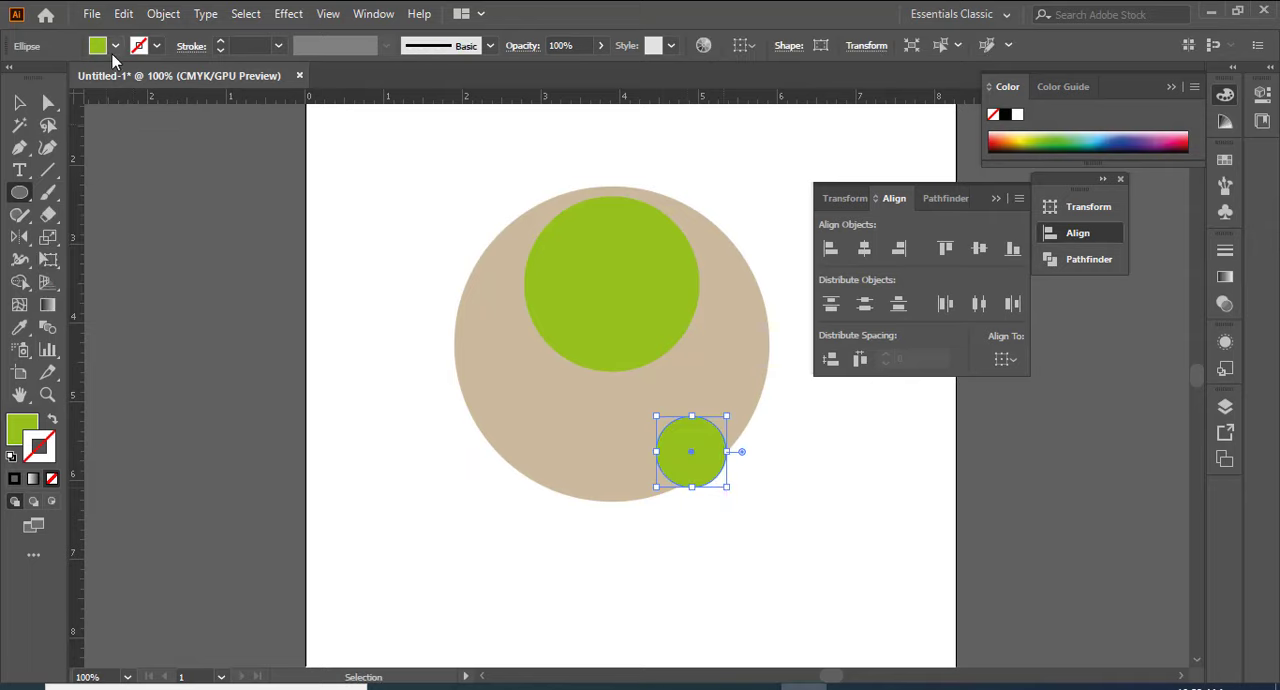
{"action": "left_click", "coordinate": [116, 46]}
{"action": "left_click", "coordinate": [65, 77]}
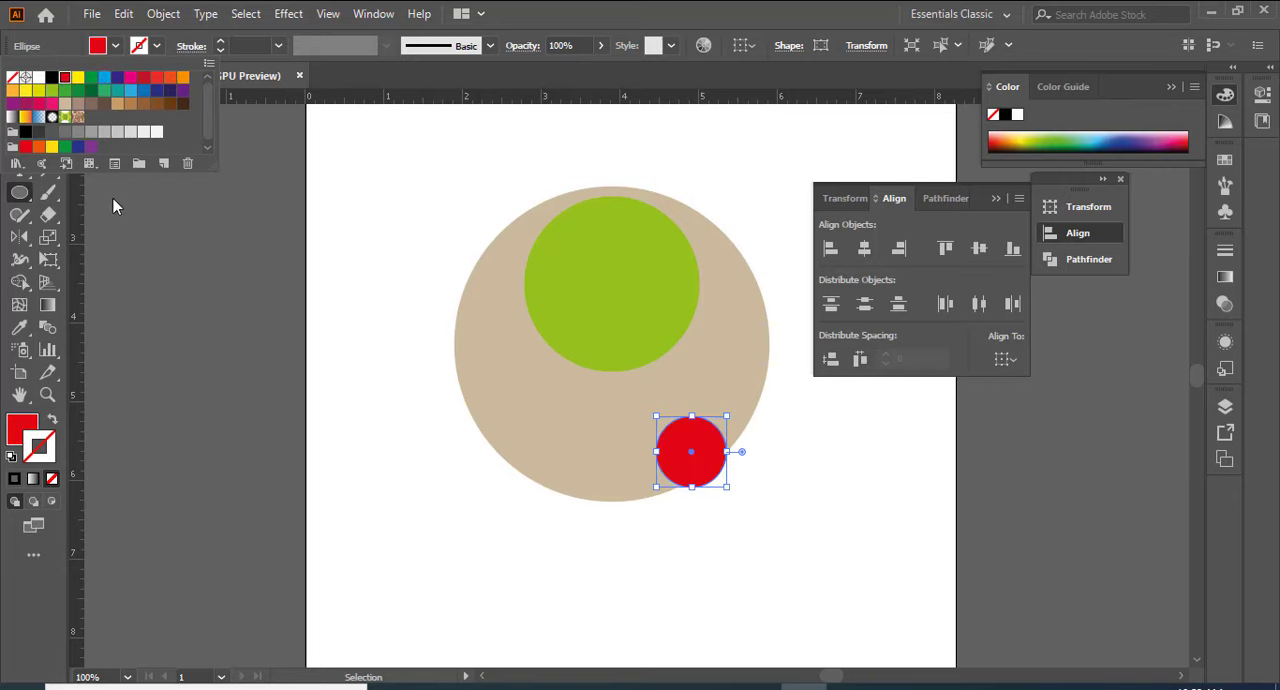
Step: Select the beige, green and red circles and centre-align them horizontally and vertically to the selection
{"action": "key", "text": "v"}
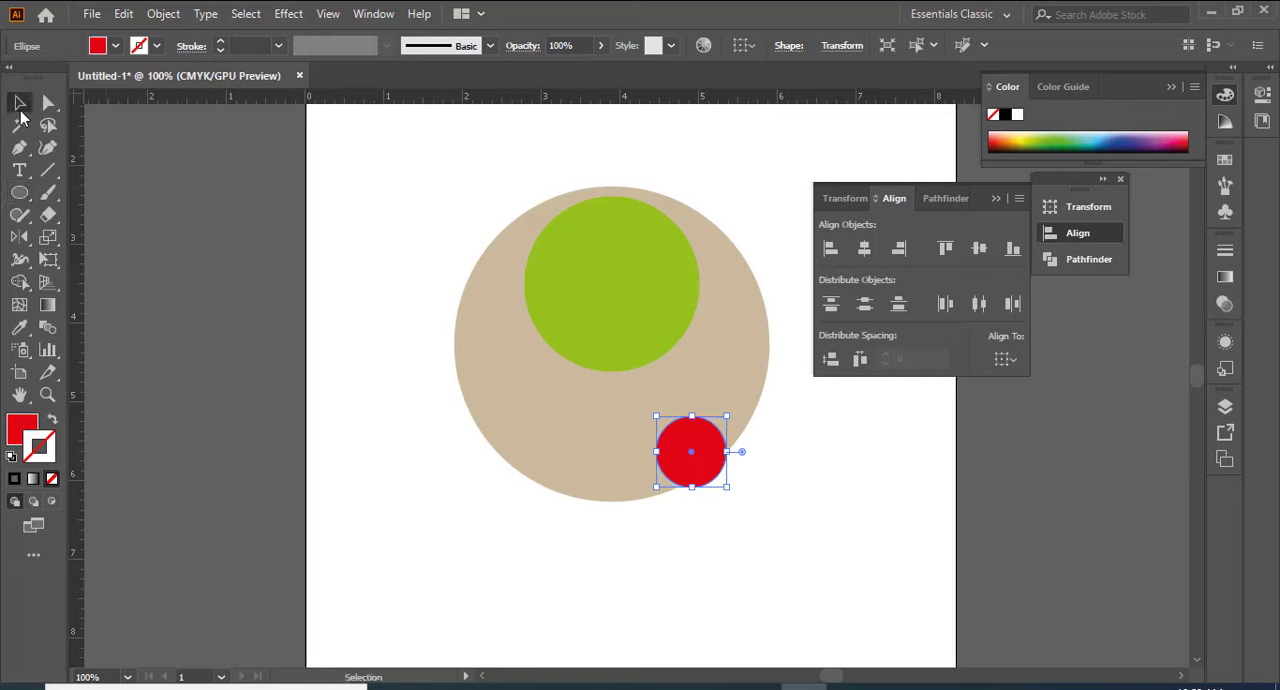
{"action": "left_click_drag", "start_coordinate": [376, 145], "coordinate": [792, 538]}
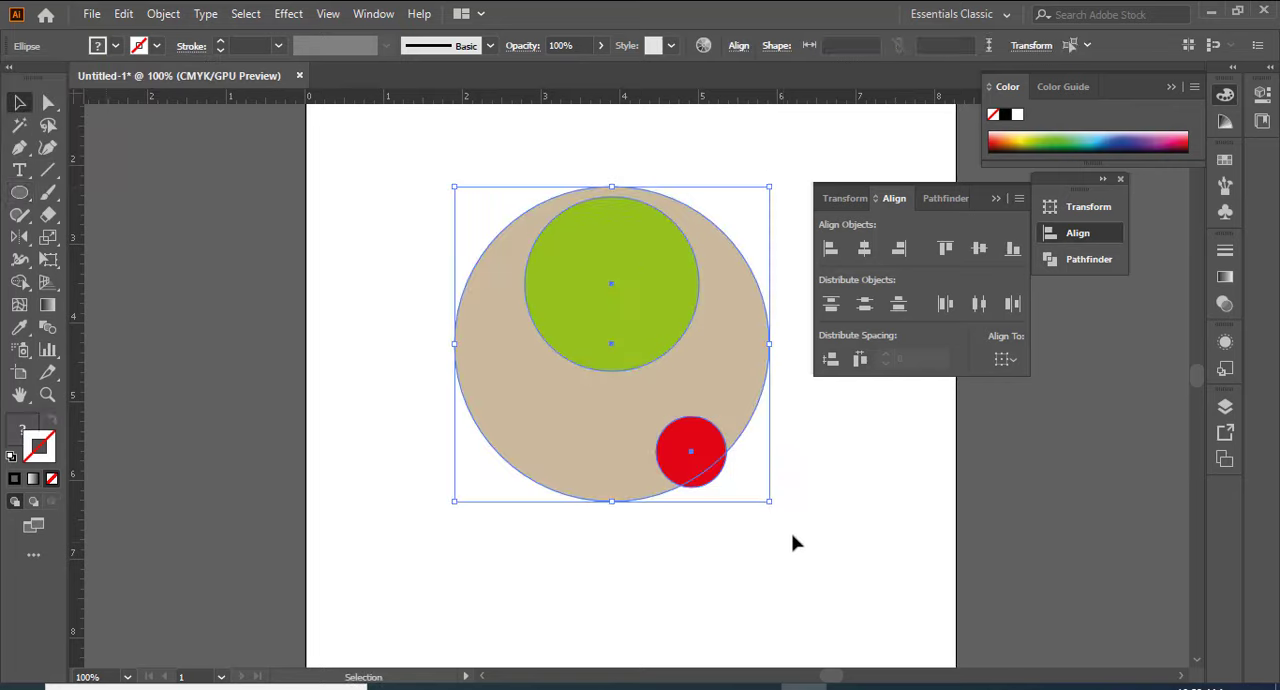
{"action": "left_click", "coordinate": [864, 248]}
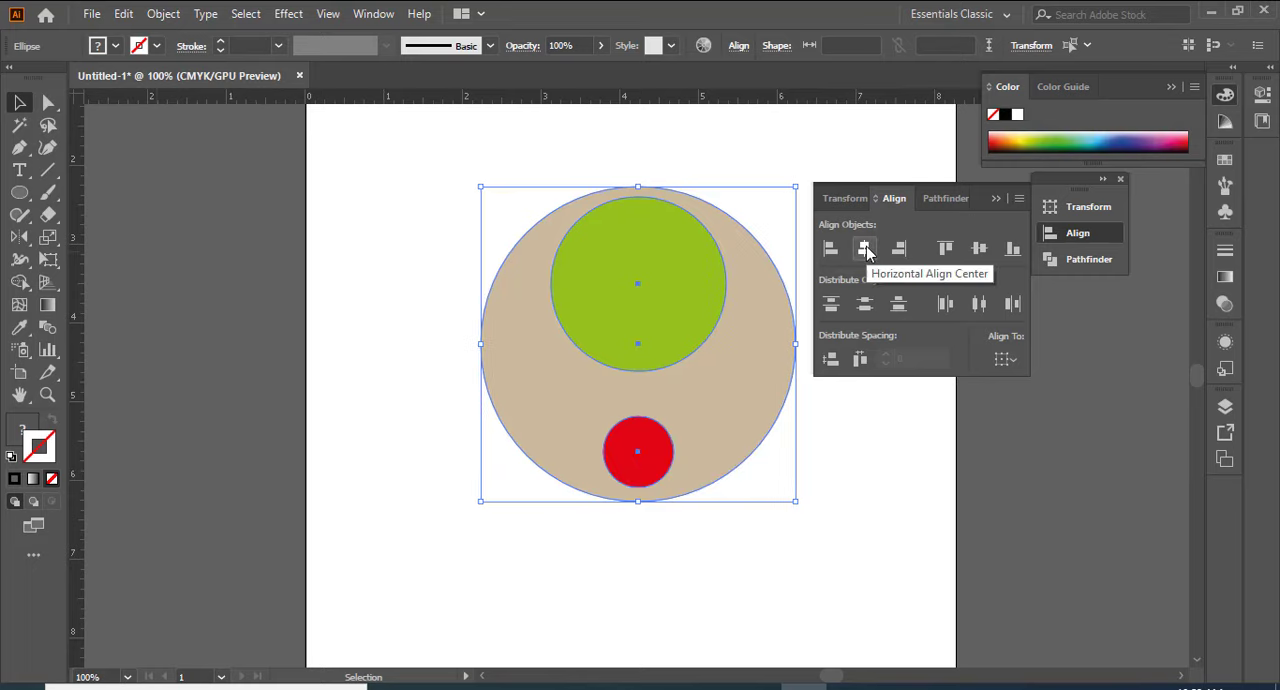
{"action": "left_click", "coordinate": [979, 250]}
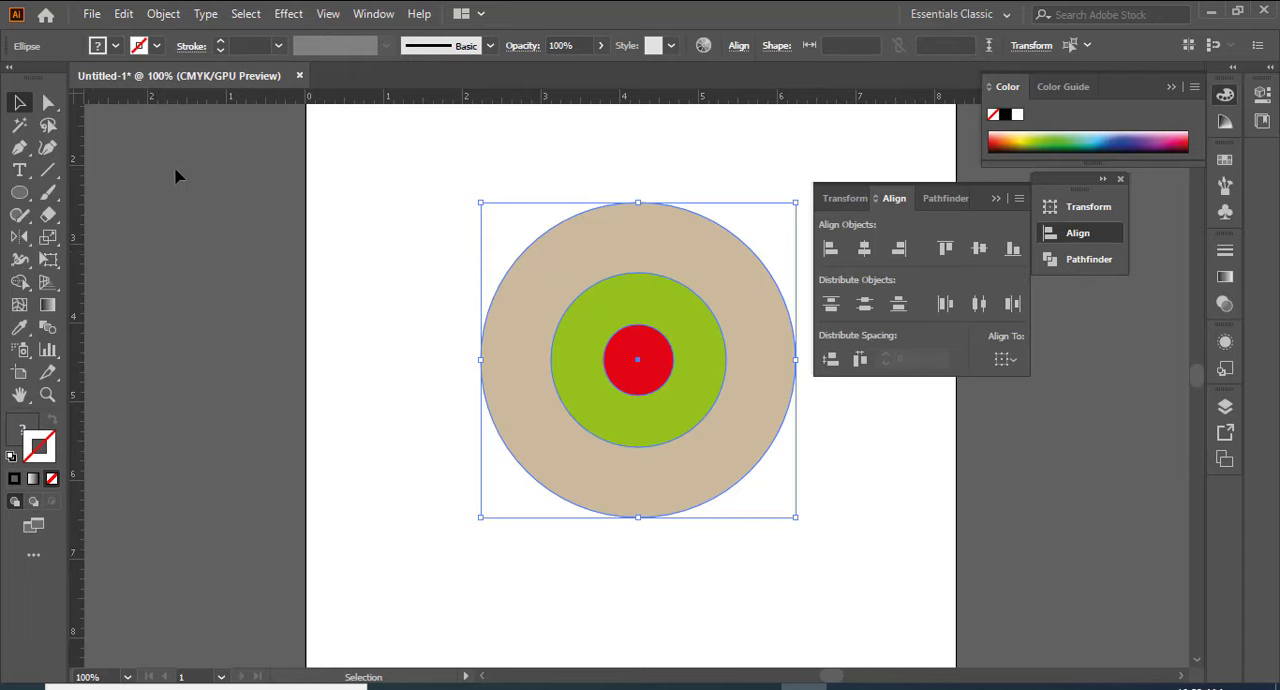
{"action": "left_click", "coordinate": [165, 207]}
Step: Centre all three circles horizontally and vertically on the page using Align to Artboard
{"action": "scroll", "coordinate": [669, 546], "scroll_direction": "up", "scroll_amount": 5}
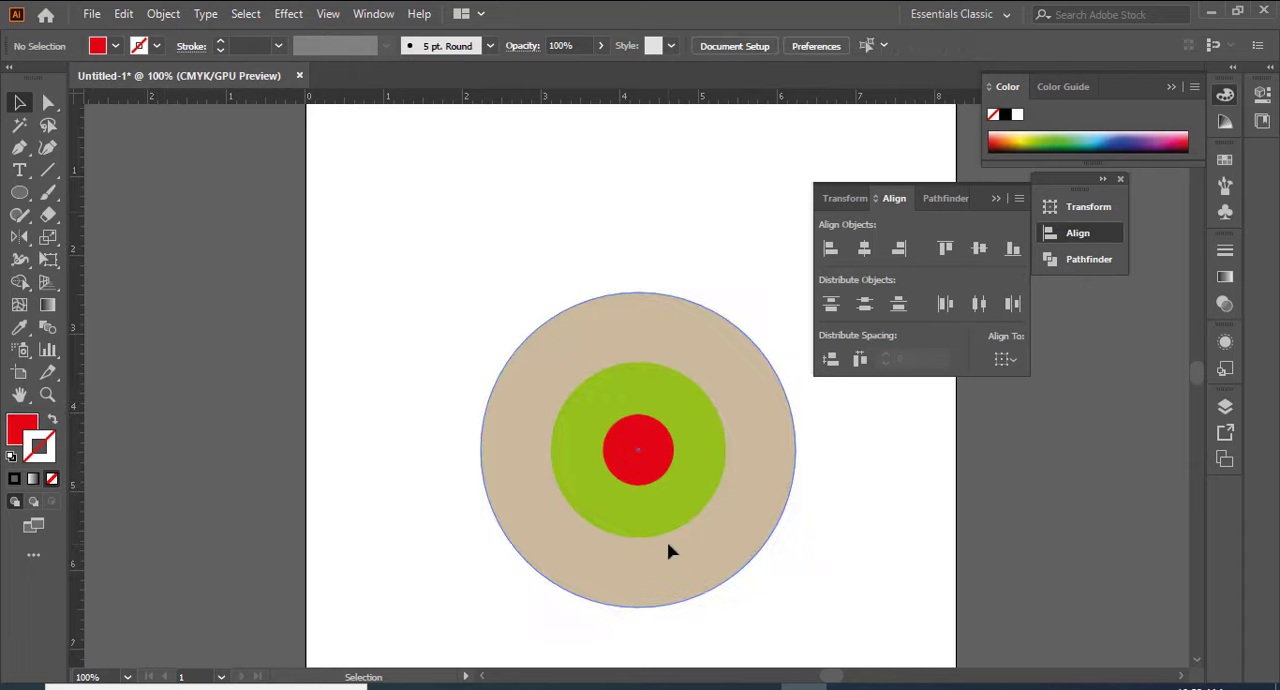
{"action": "key", "text": "ctrl+0"}
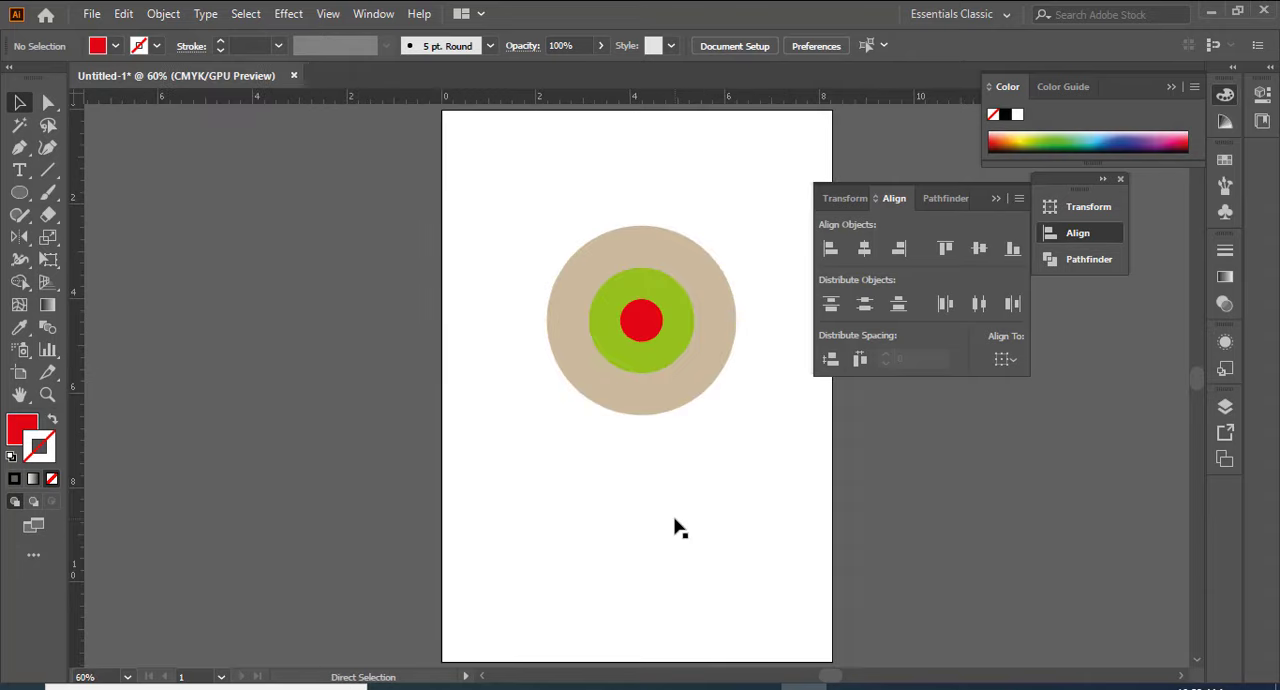
{"action": "scroll", "coordinate": [458, 222], "scroll_direction": "up", "scroll_amount": 1}
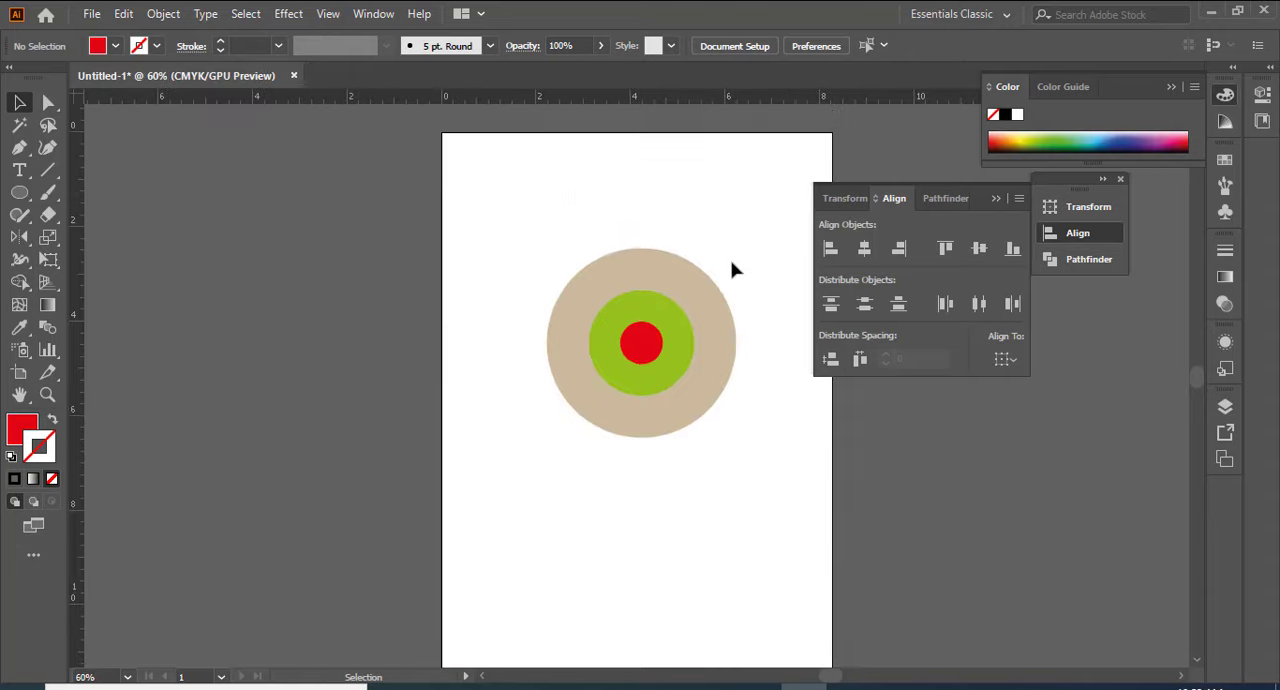
{"action": "scroll", "coordinate": [731, 269], "scroll_direction": "down", "scroll_amount": 1}
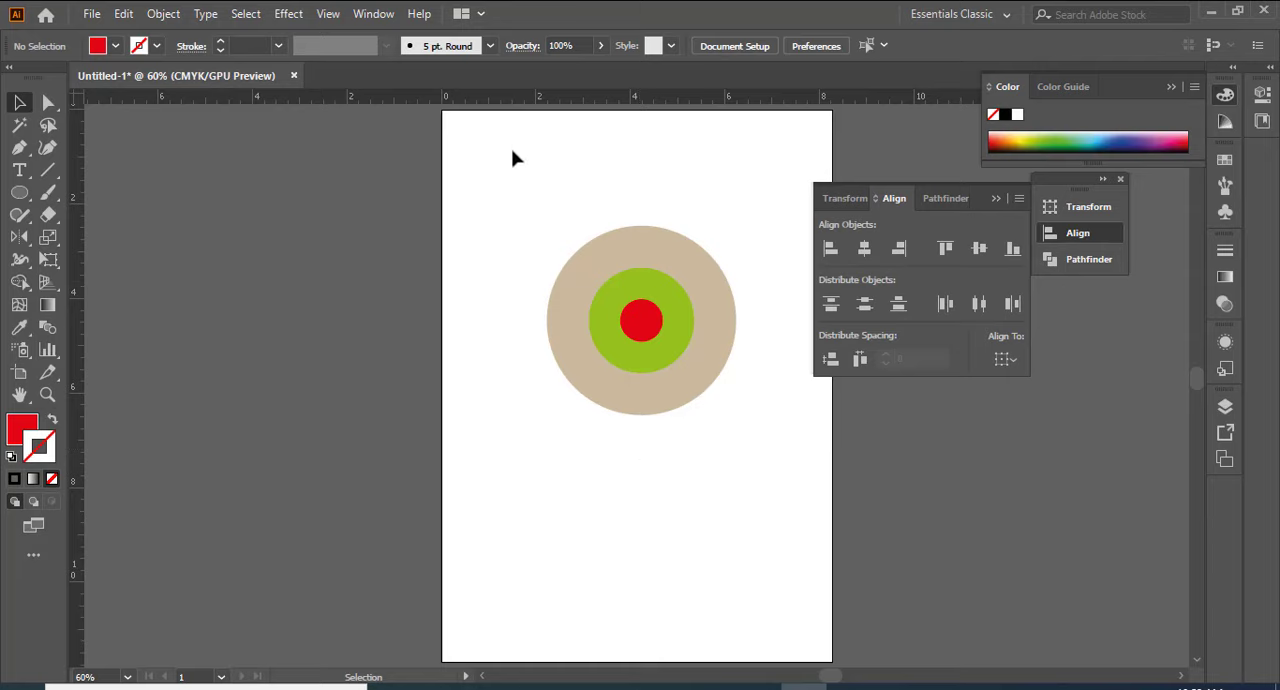
{"action": "left_click_drag", "start_coordinate": [500, 160], "coordinate": [771, 483]}
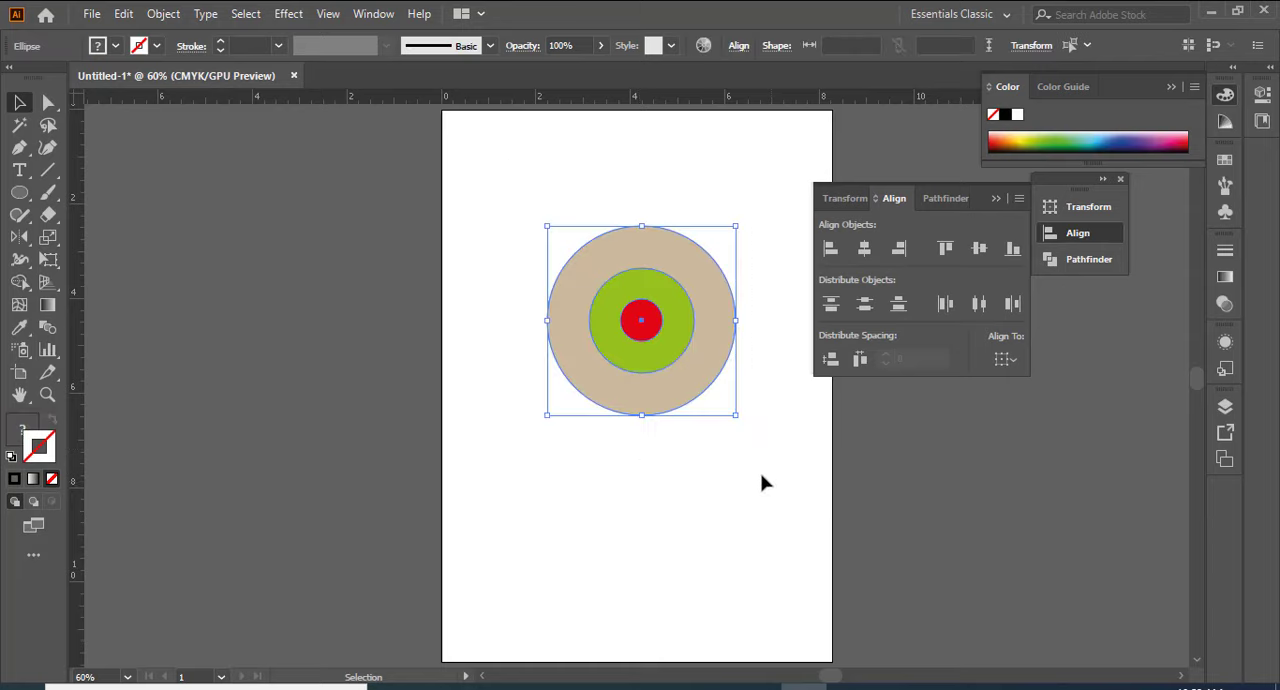
{"action": "left_click", "coordinate": [743, 483]}
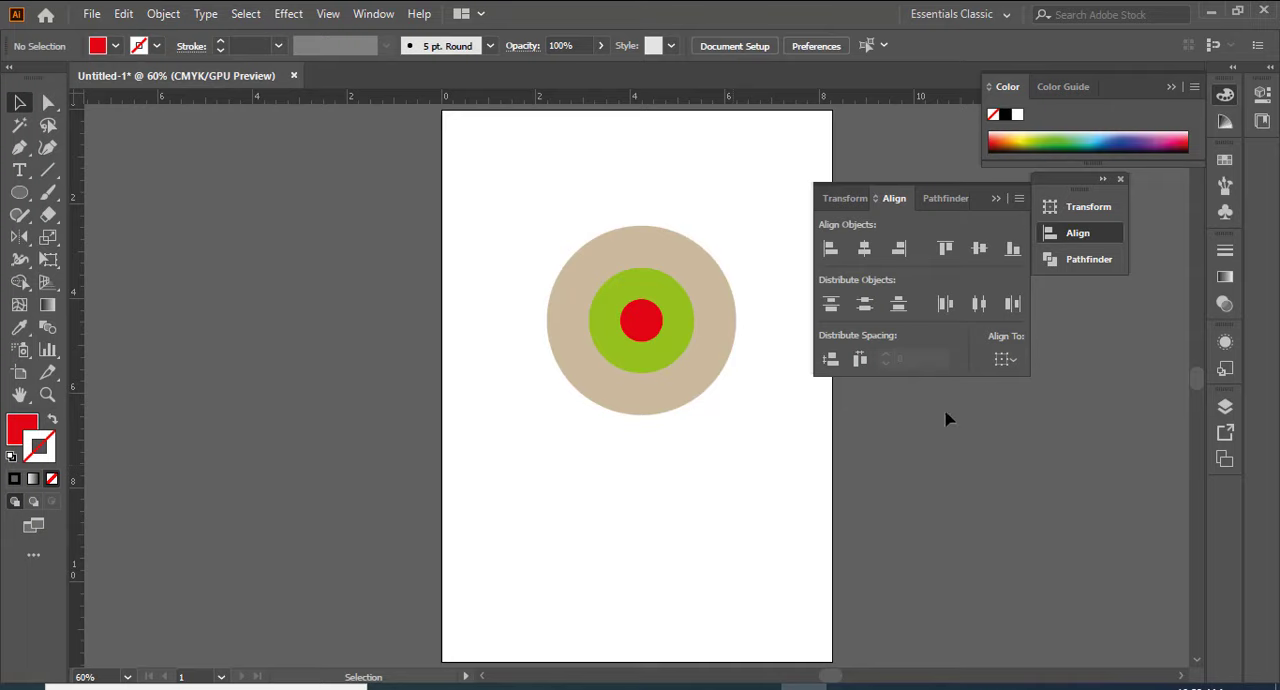
{"action": "left_click", "coordinate": [1022, 359]}
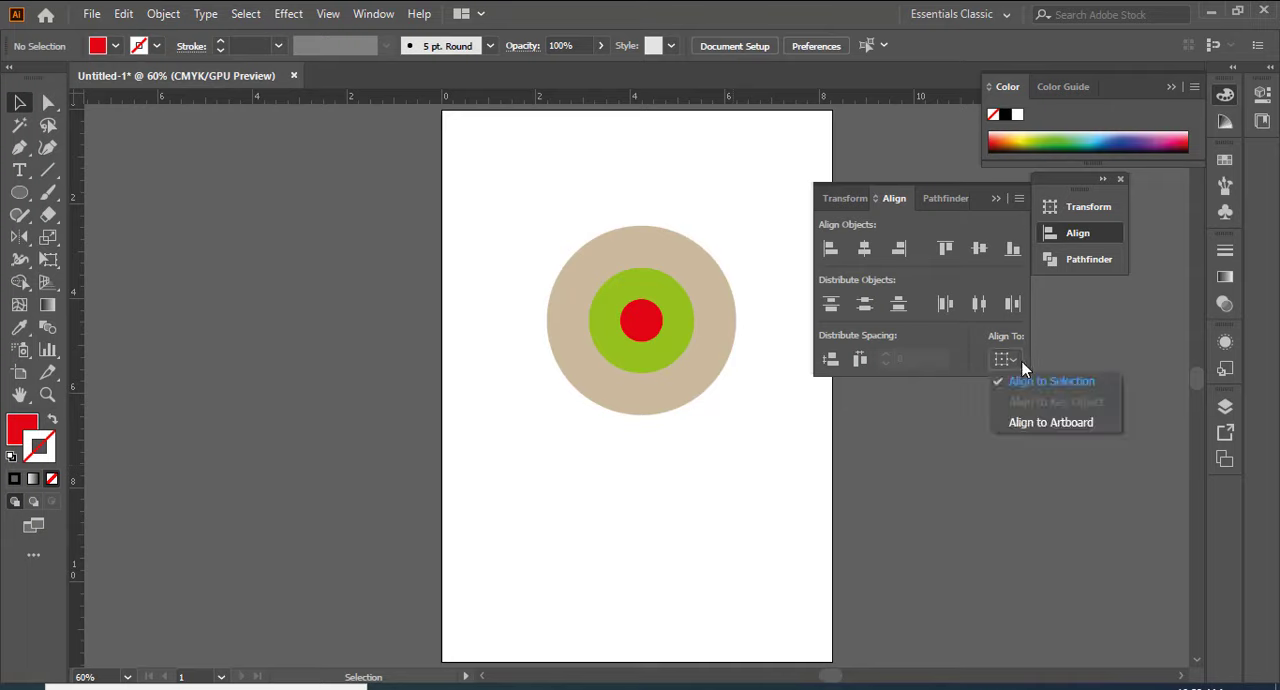
{"action": "left_click", "coordinate": [1013, 424]}
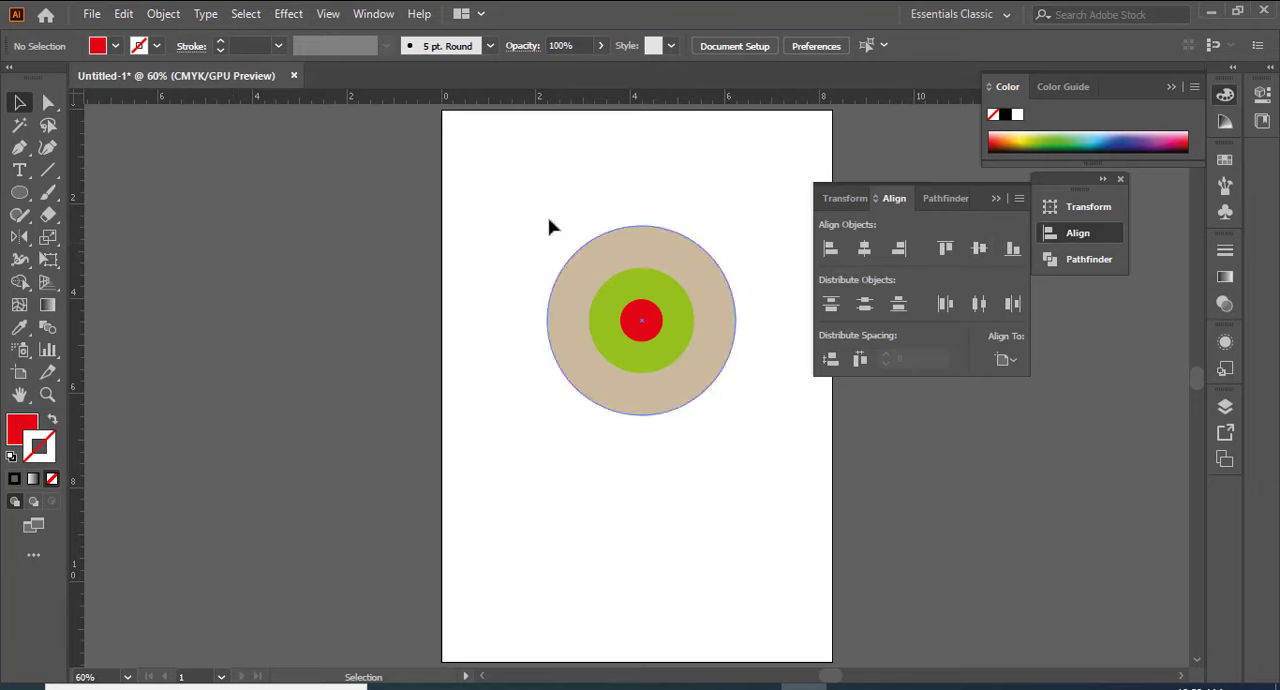
{"action": "left_click_drag", "start_coordinate": [521, 195], "coordinate": [834, 544]}
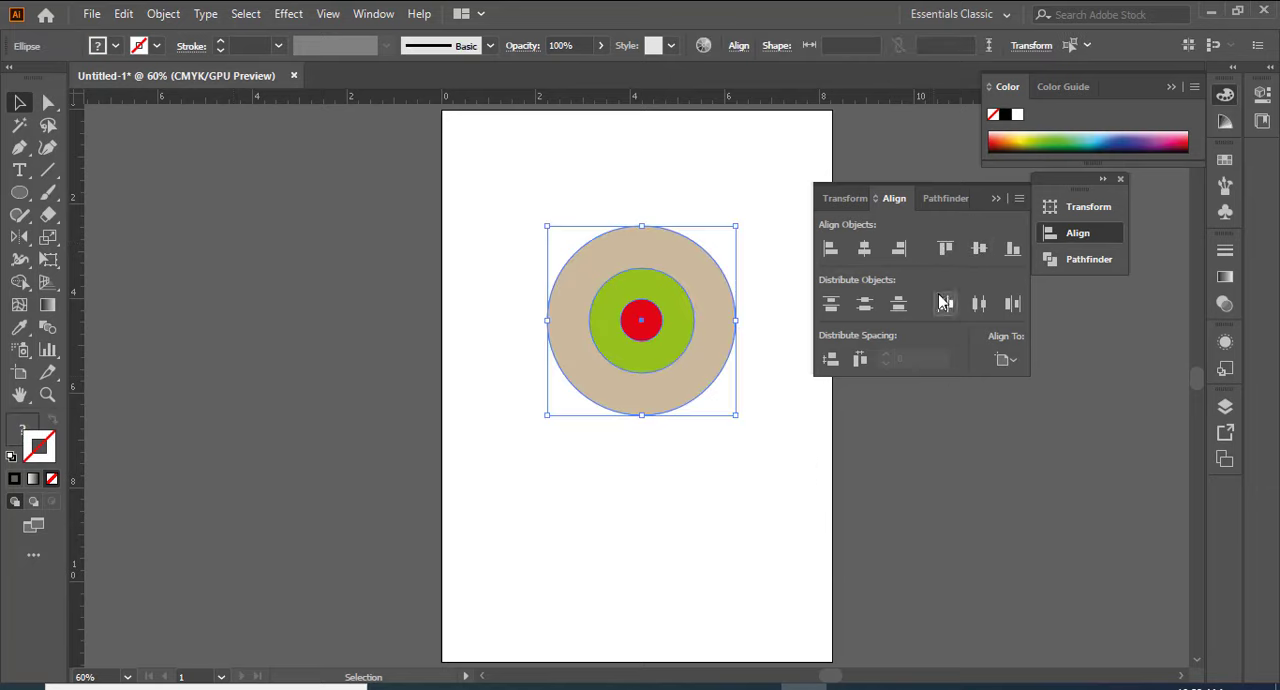
{"action": "left_click", "coordinate": [864, 248]}
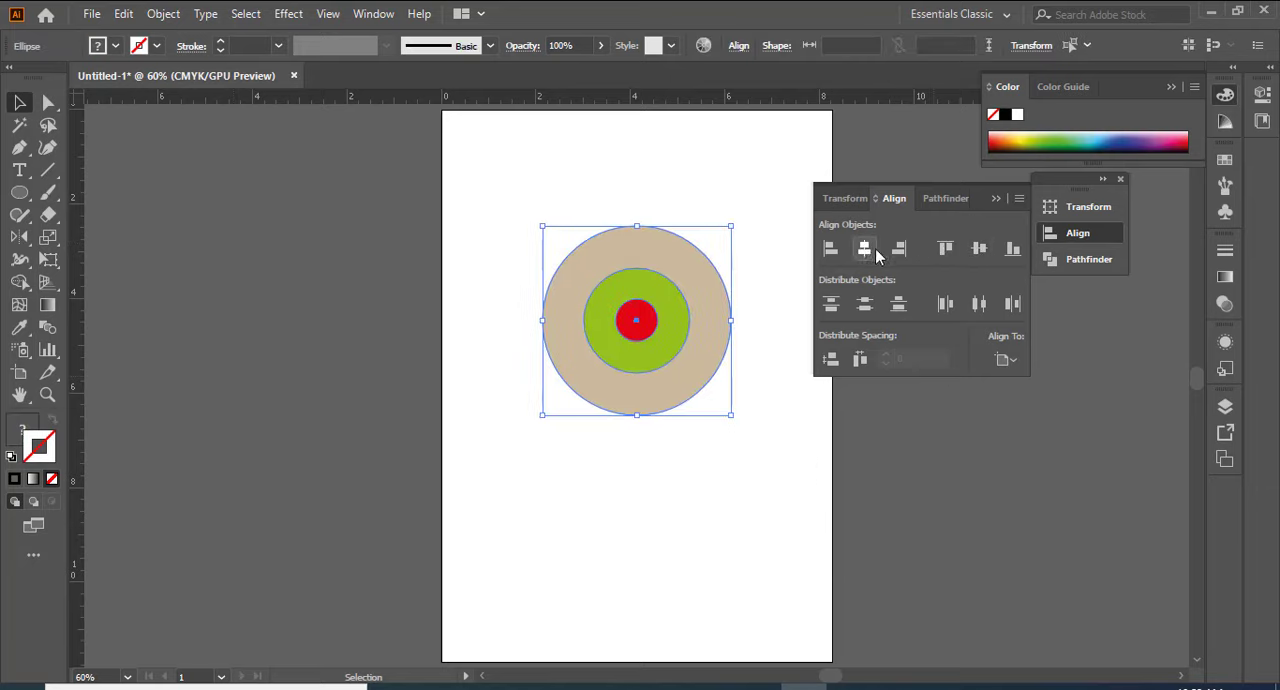
{"action": "left_click", "coordinate": [980, 256]}
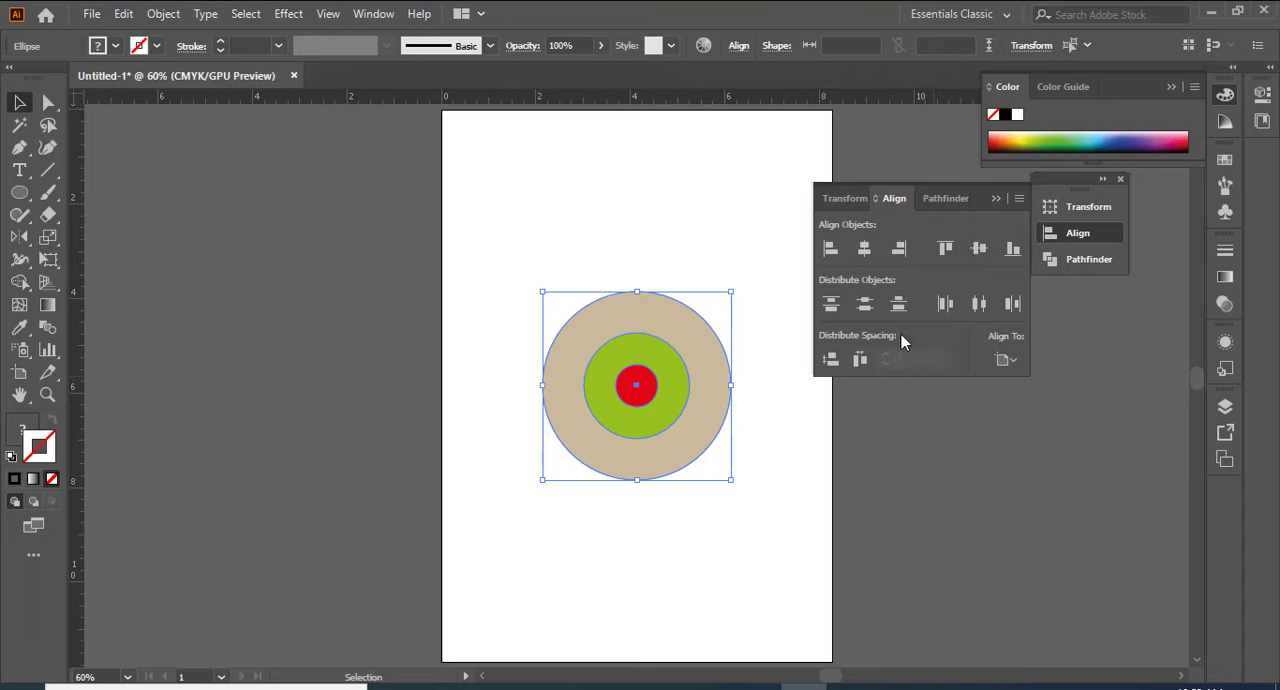
{"action": "left_click", "coordinate": [917, 500]}
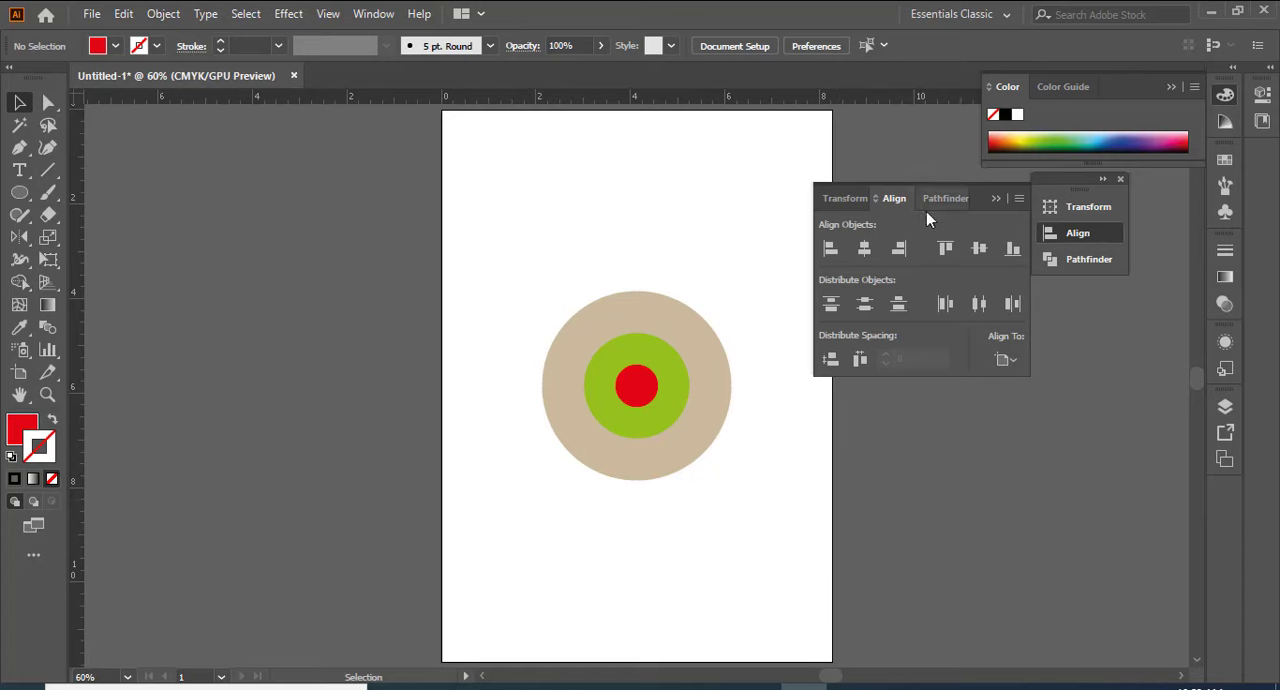
Step: Close the floating Align and Transform group and collapse the Color options to clear the workspace
{"action": "left_click", "coordinate": [1003, 201]}
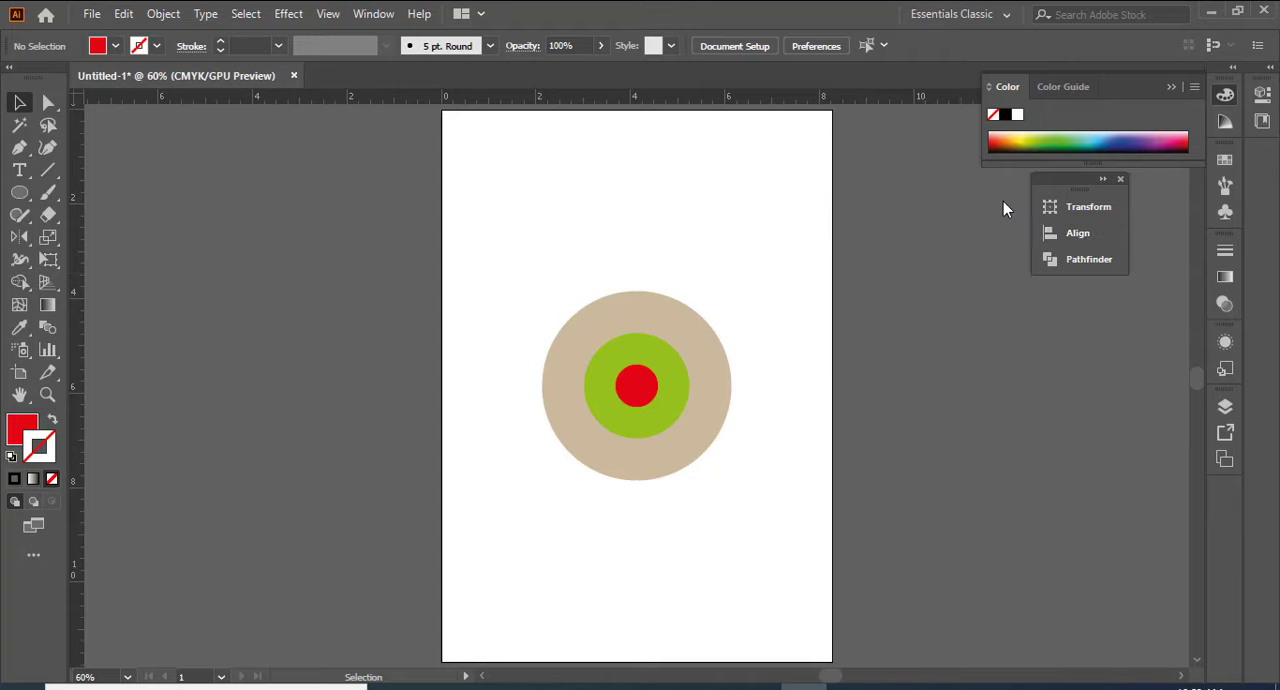
{"action": "left_click", "coordinate": [1121, 180]}
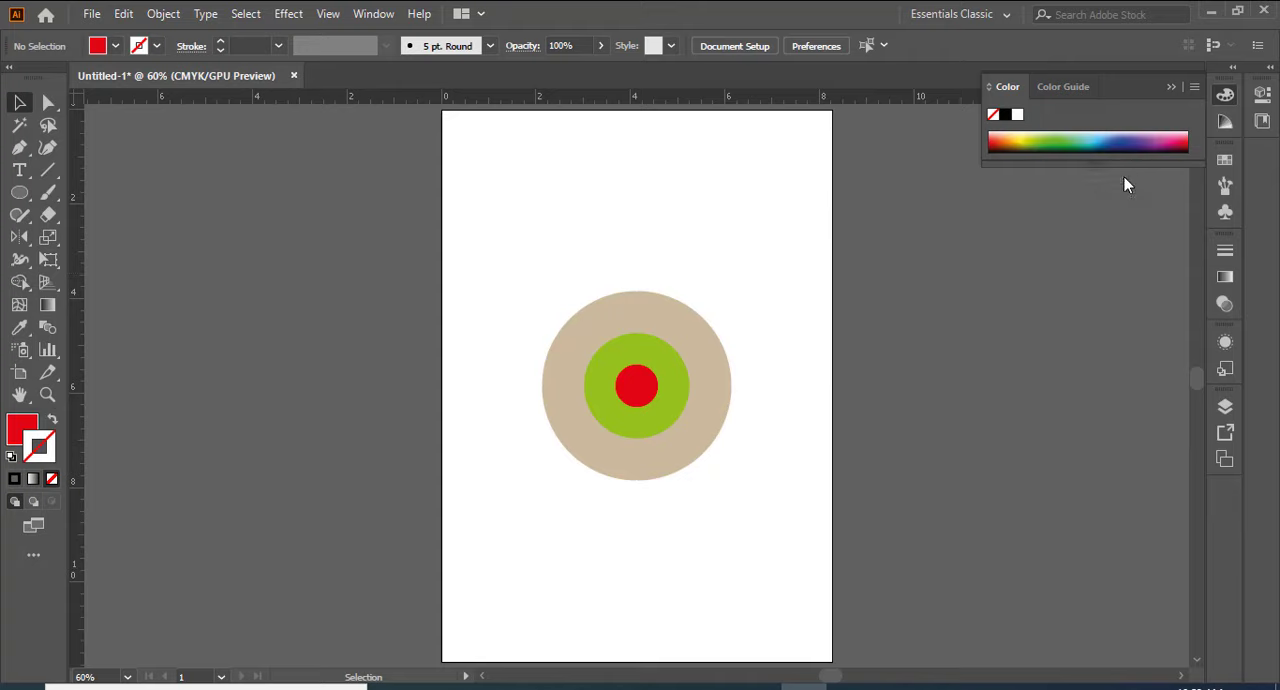
{"action": "left_click", "coordinate": [1172, 86]}
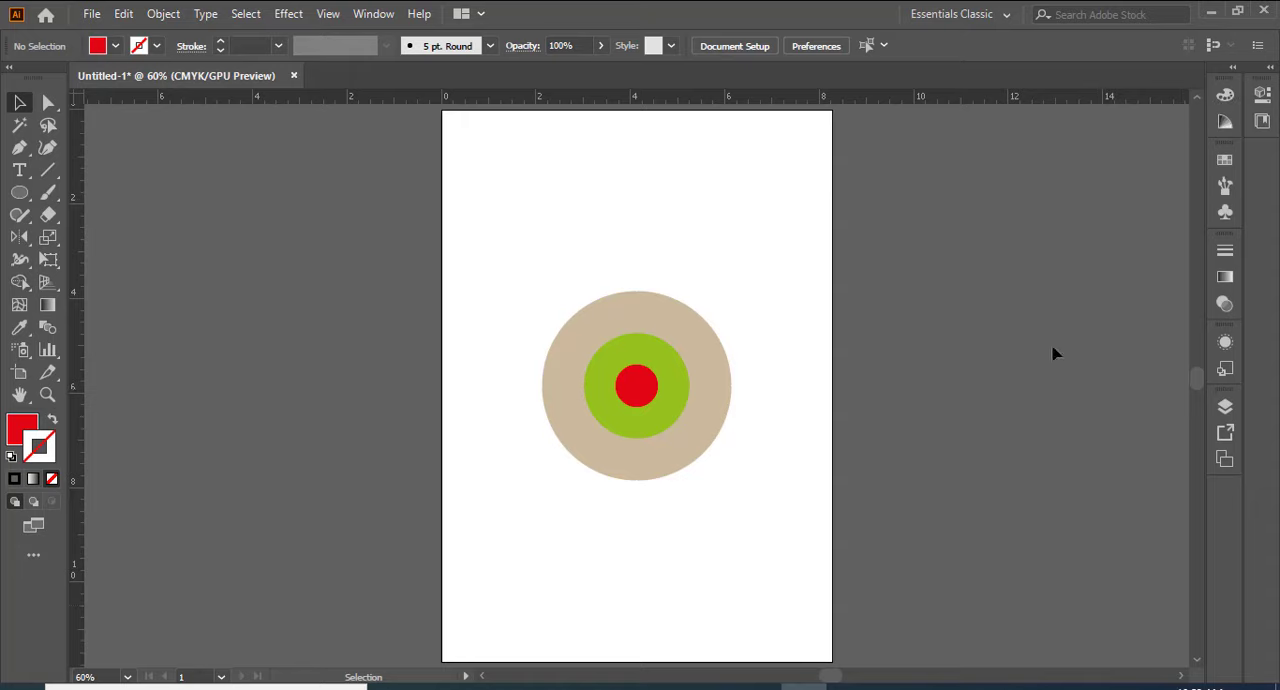
Step: Look up the Align command's shortcut, display the Align options again and close them
{"action": "left_click", "coordinate": [372, 16]}
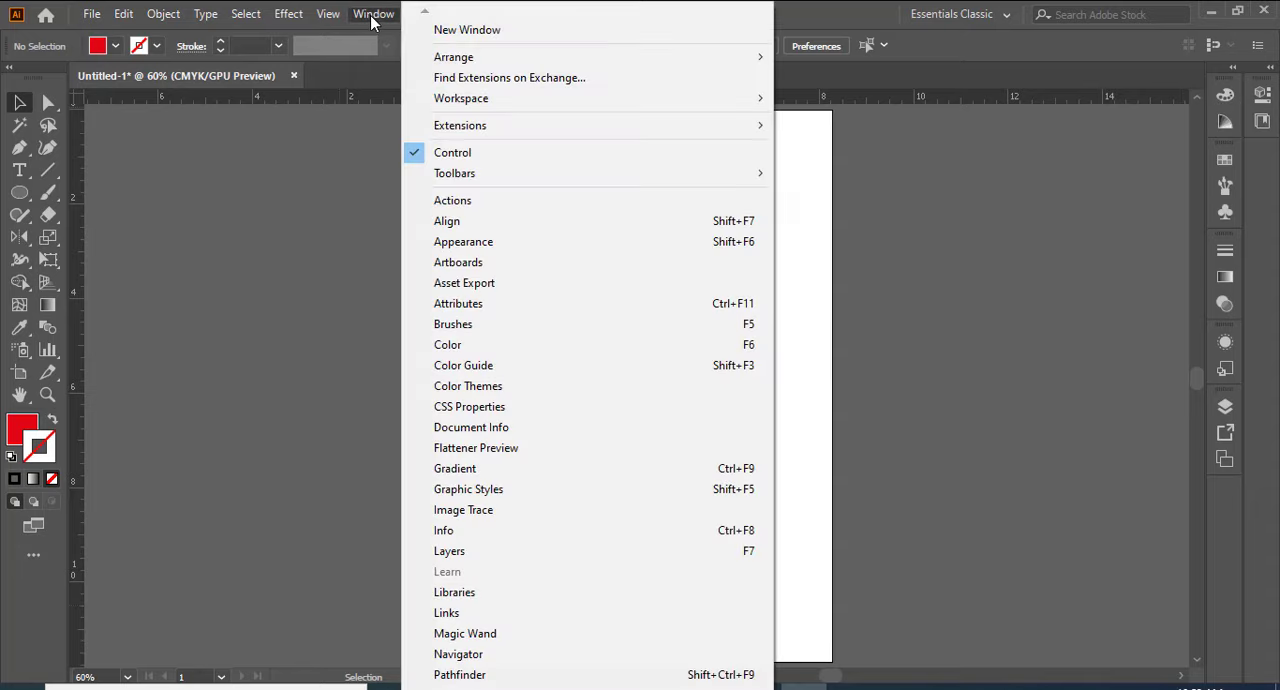
{"action": "left_click", "coordinate": [1010, 242]}
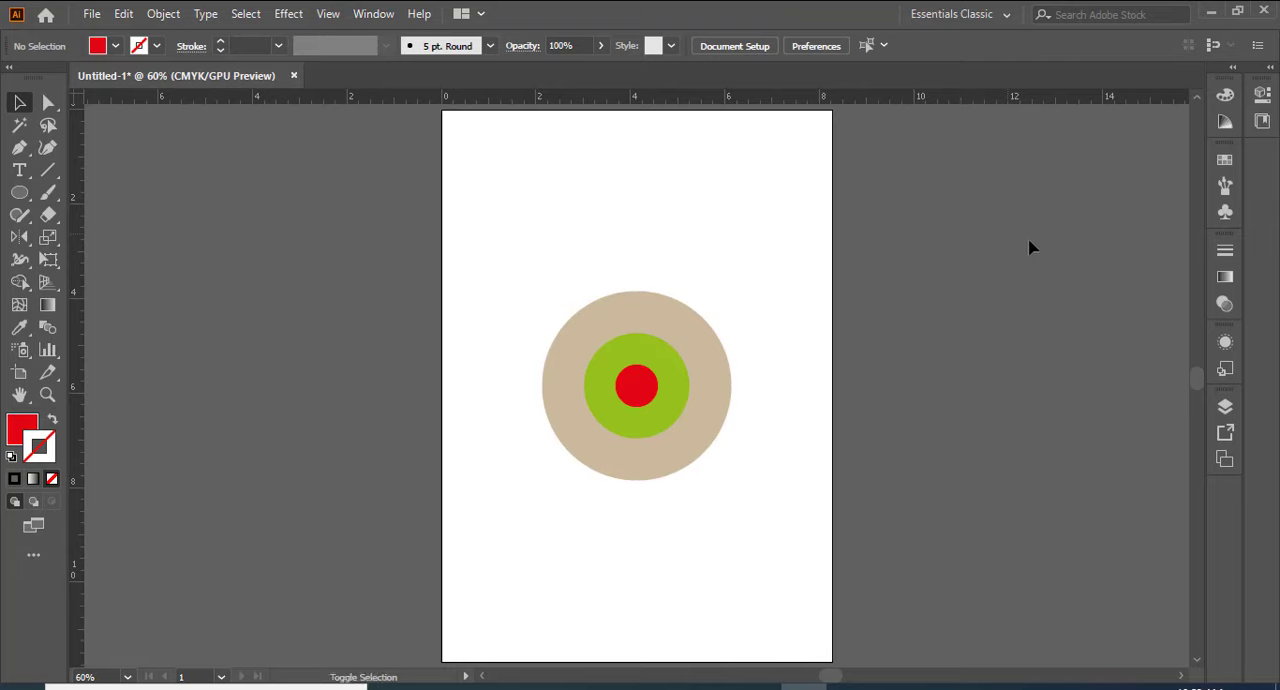
{"action": "key", "text": "shift+F7"}
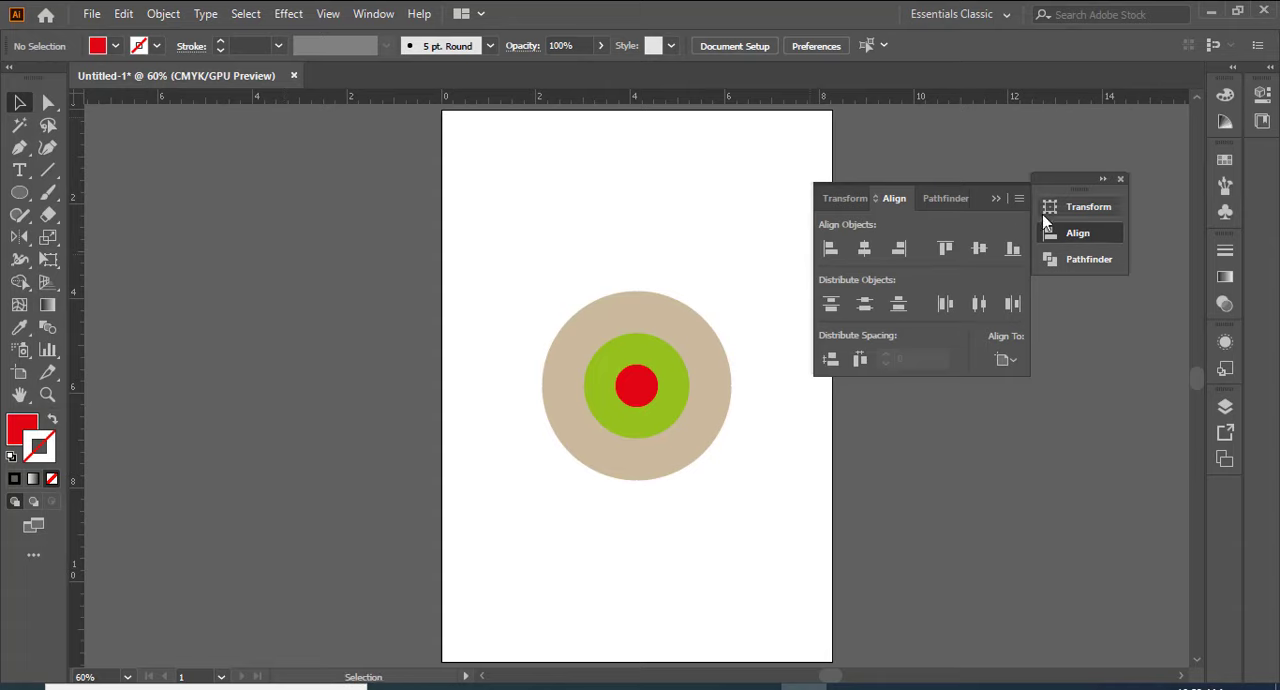
{"action": "left_click", "coordinate": [996, 193]}
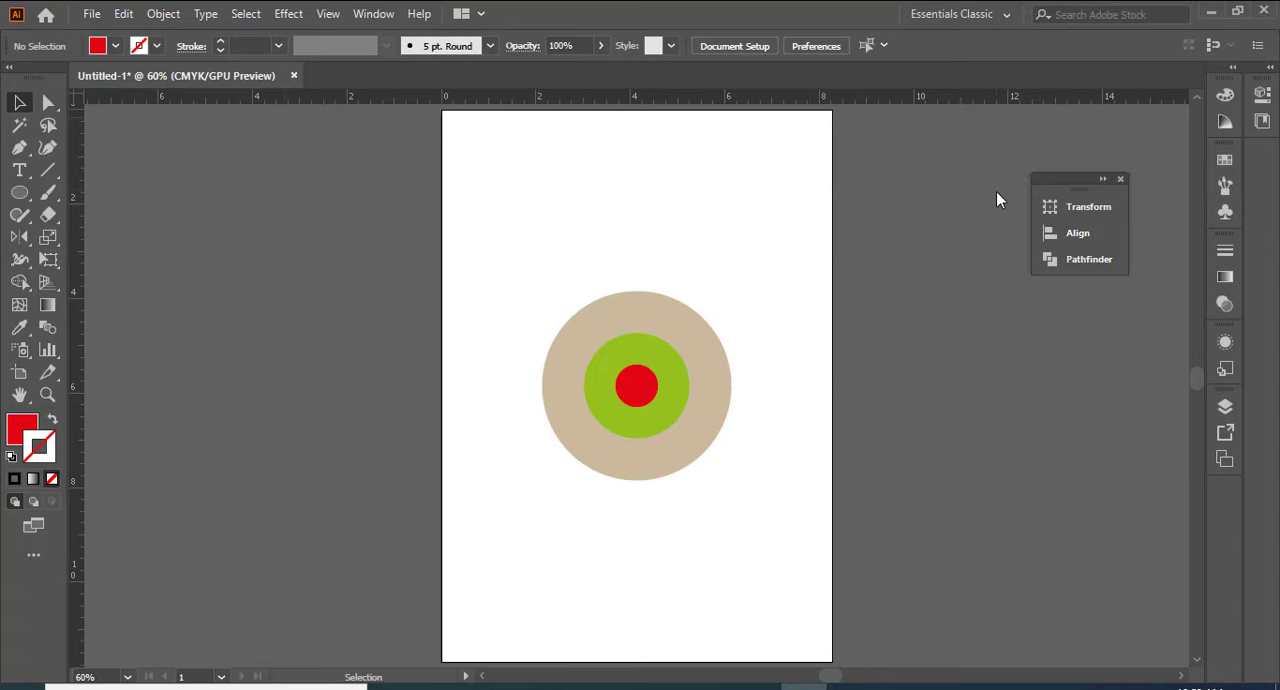
{"action": "left_click", "coordinate": [1120, 179]}
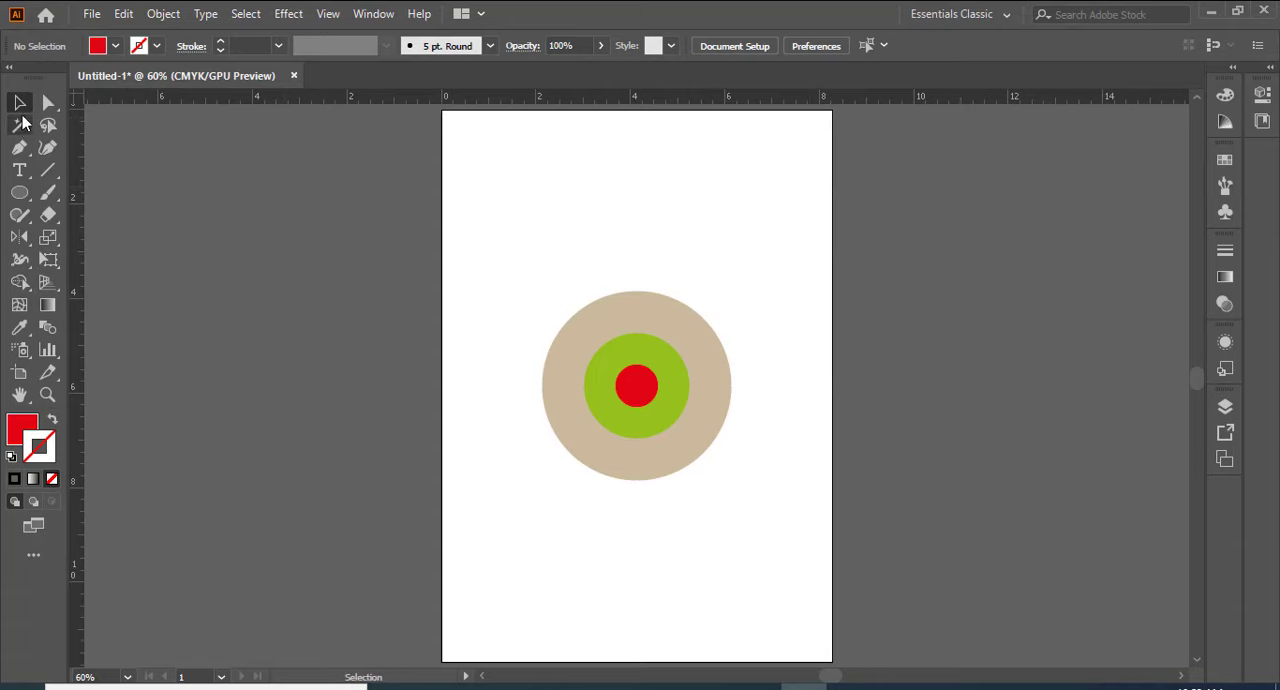
Step: Delete all three concentric circles from the artboard
{"action": "left_click_drag", "start_coordinate": [472, 258], "coordinate": [766, 517]}
{"action": "key", "text": "Delete"}
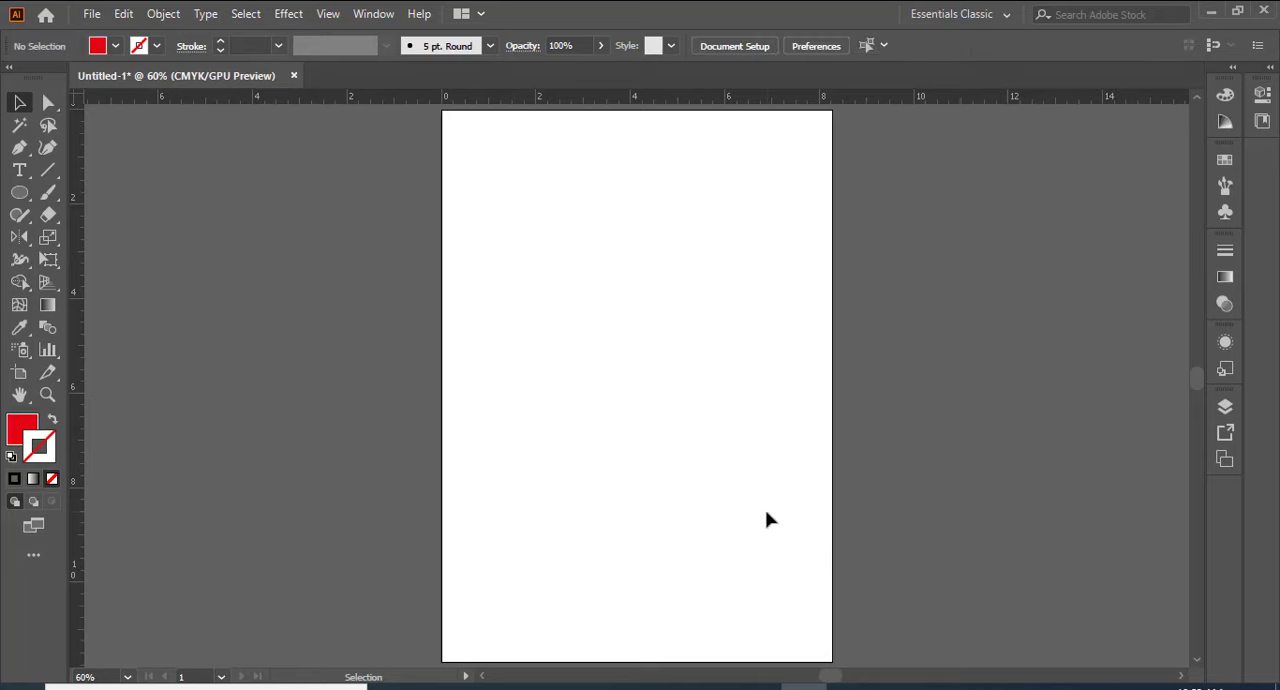
Step: Draw a red circle about 2.26 in across in the upper part of the artboard with the Ellipse tool
{"action": "left_click", "coordinate": [22, 195]}
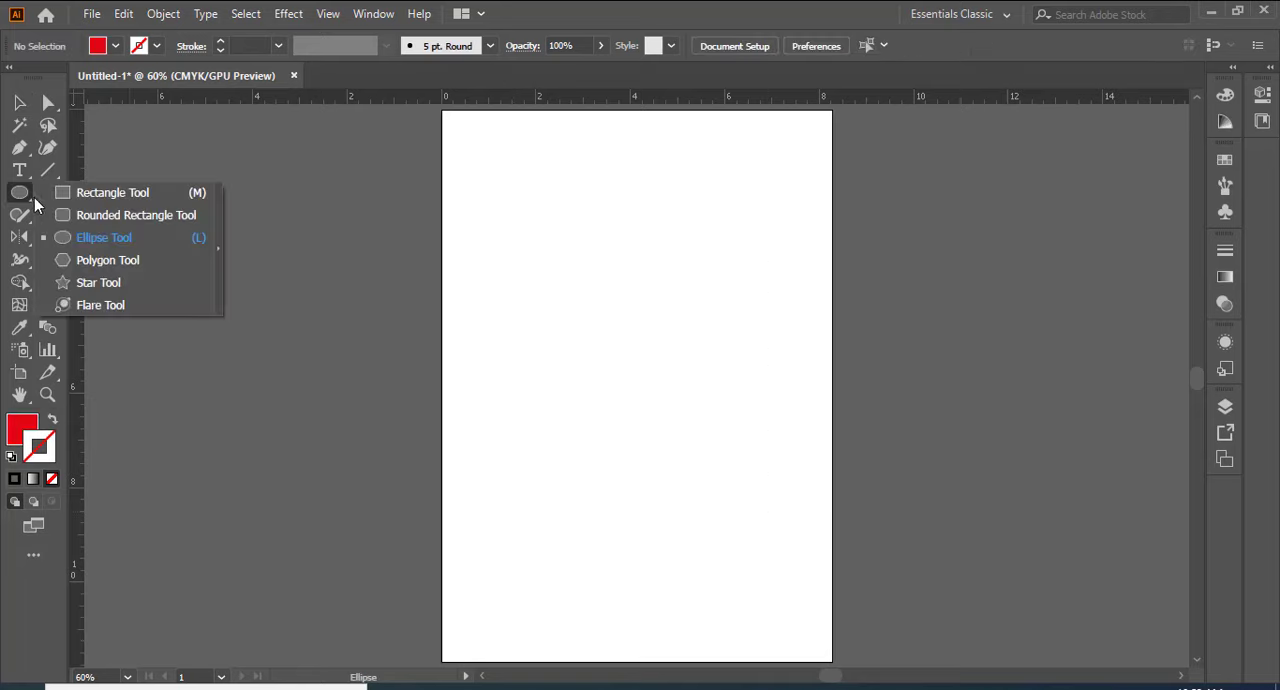
{"action": "left_click", "coordinate": [81, 238]}
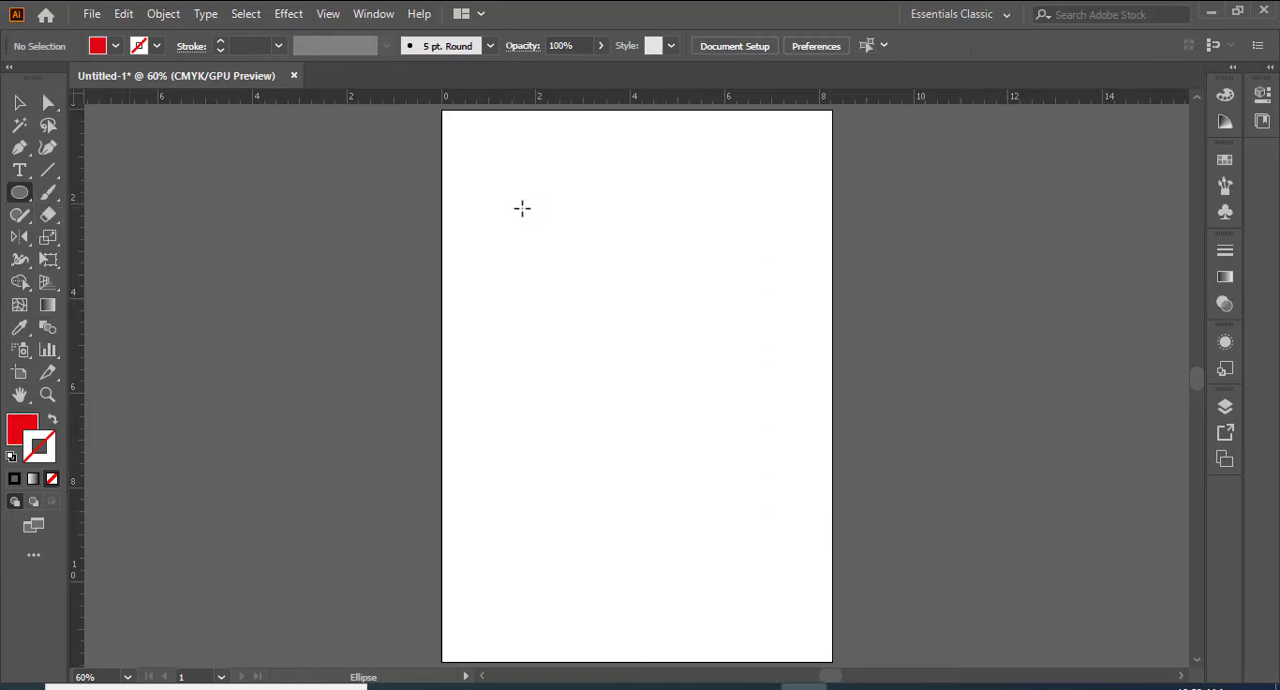
{"action": "left_click_drag", "start_coordinate": [521, 207], "coordinate": [627, 316]}
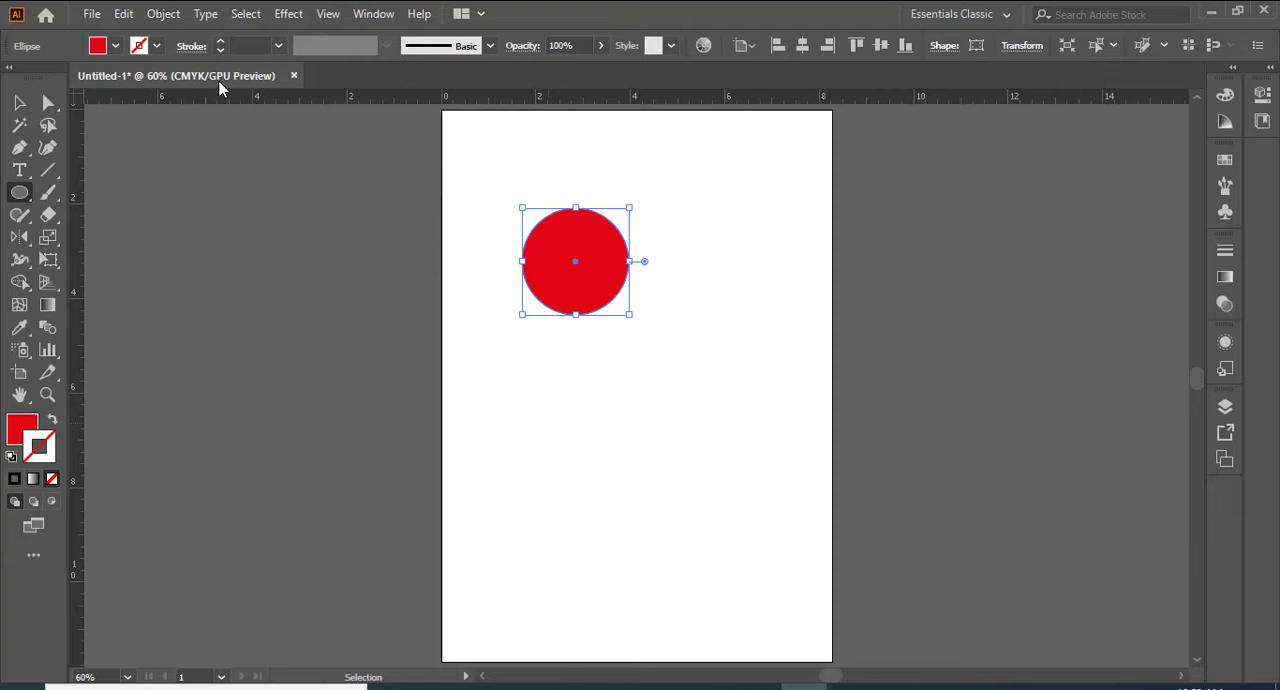
Step: Paste a copy of the red circle in place and fill the copy with green
{"action": "left_click", "coordinate": [115, 46]}
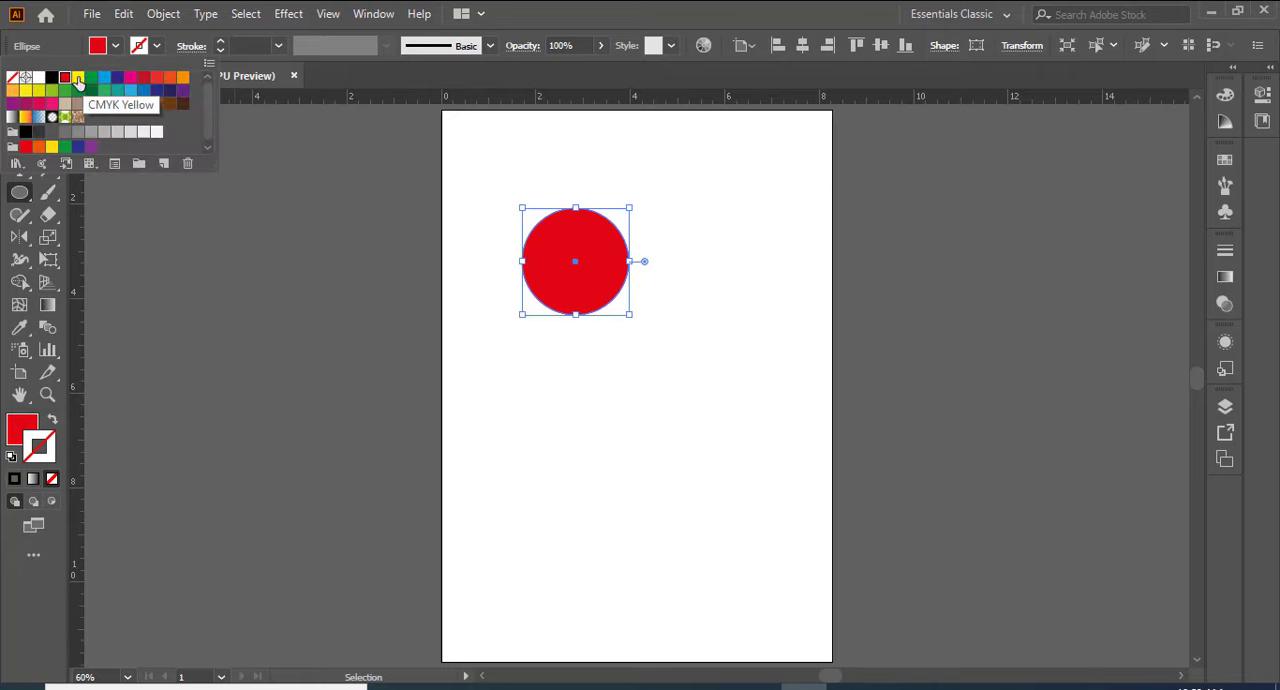
{"action": "left_click", "coordinate": [79, 78]}
{"action": "left_click", "coordinate": [91, 78]}
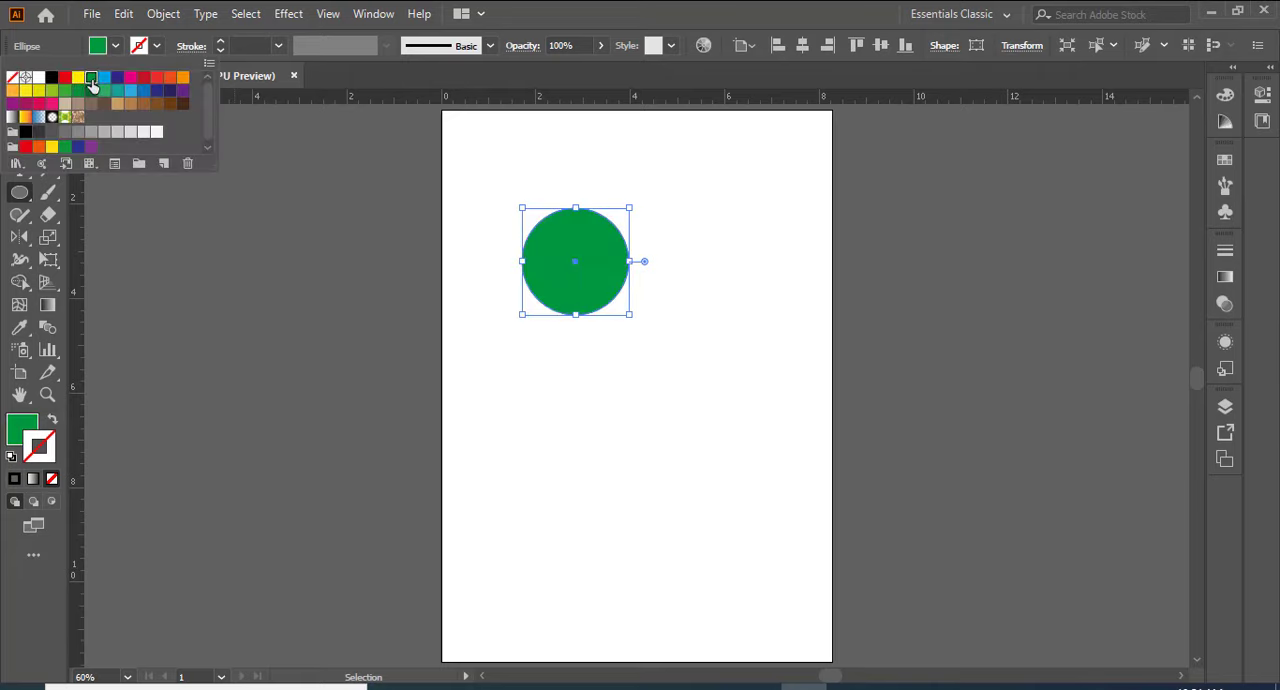
{"action": "left_click", "coordinate": [1030, 226]}
Step: Nudge the green circle to the right so that it still partly overlaps the red circle
{"action": "key", "text": "Right"}
{"action": "key", "text": "Right"}
{"action": "key", "text": "Right"}
{"action": "key", "text": "Right"}
{"action": "key", "text": "Right"}
{"action": "key", "text": "Right"}
{"action": "key", "text": "Right"}
{"action": "key", "text": "Right"}
{"action": "key", "text": "Right"}
{"action": "key", "text": "Right"}
{"action": "key", "text": "Right"}
{"action": "key", "text": "Right"}
{"action": "key", "text": "Right"}
{"action": "key", "text": "Right"}
{"action": "key", "text": "Right"}
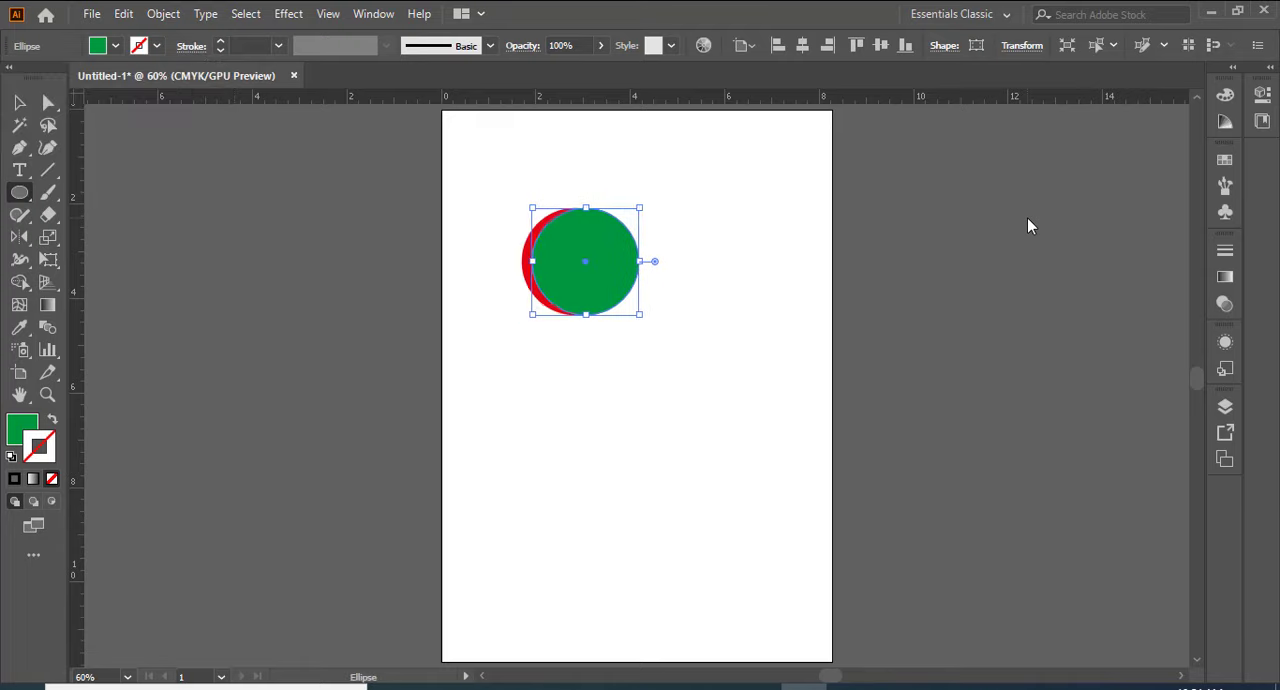
{"action": "key", "text": "Right"}
{"action": "key", "text": "Right"}
{"action": "key", "text": "Right"}
{"action": "key", "text": "Right"}
{"action": "key", "text": "Right"}
{"action": "key", "text": "Right"}
{"action": "key", "text": "Right"}
{"action": "key", "text": "Right"}
{"action": "key", "text": "Right"}
{"action": "key", "text": "Right"}
{"action": "key", "text": "Right"}
{"action": "key", "text": "Right"}
{"action": "key", "text": "Right"}
{"action": "key", "text": "Right"}
{"action": "key", "text": "Right"}
{"action": "key", "text": "Right"}
{"action": "key", "text": "Right"}
{"action": "key", "text": "Right"}
{"action": "key", "text": "Right"}
{"action": "key", "text": "Right"}
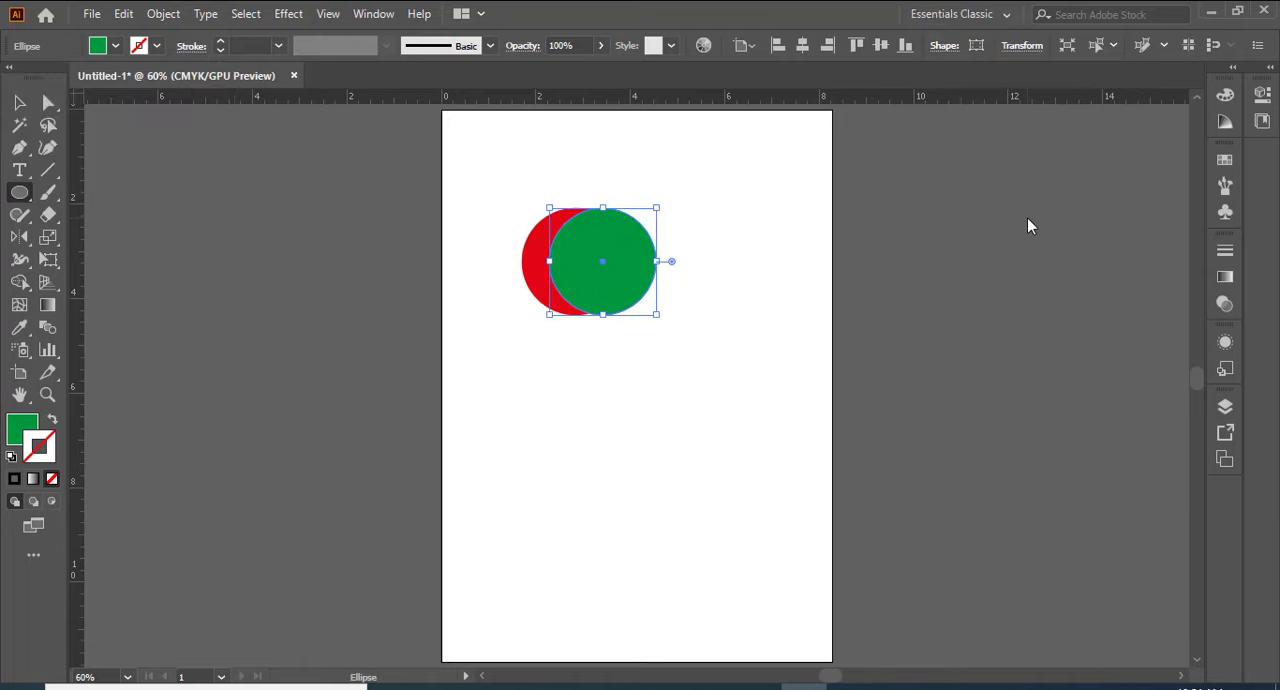
Step: Paste another red copy in front and nudge it left until it partly overlaps the other two circles
{"action": "key", "text": "ctrl+f"}
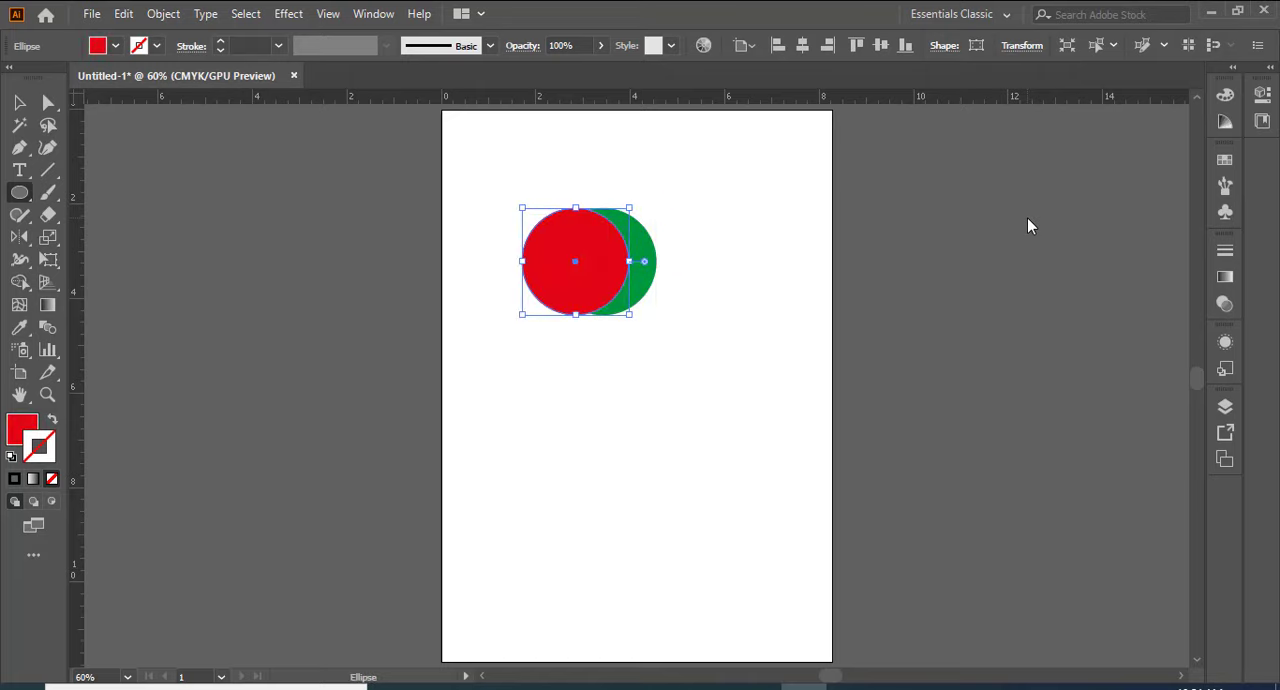
{"action": "key", "text": "Left"}
{"action": "key", "text": "Left"}
{"action": "key", "text": "Left"}
{"action": "key", "text": "Left"}
{"action": "key", "text": "Left"}
{"action": "key", "text": "Left"}
{"action": "key", "text": "Left"}
{"action": "key", "text": "Left"}
{"action": "key", "text": "Left"}
{"action": "key", "text": "Left"}
{"action": "key", "text": "Left"}
{"action": "key", "text": "Left"}
{"action": "key", "text": "Left"}
{"action": "key", "text": "Left"}
{"action": "key", "text": "Left"}
{"action": "key", "text": "Left"}
{"action": "key", "text": "Left"}
{"action": "key", "text": "Left"}
{"action": "key", "text": "Left"}
{"action": "key", "text": "Left"}
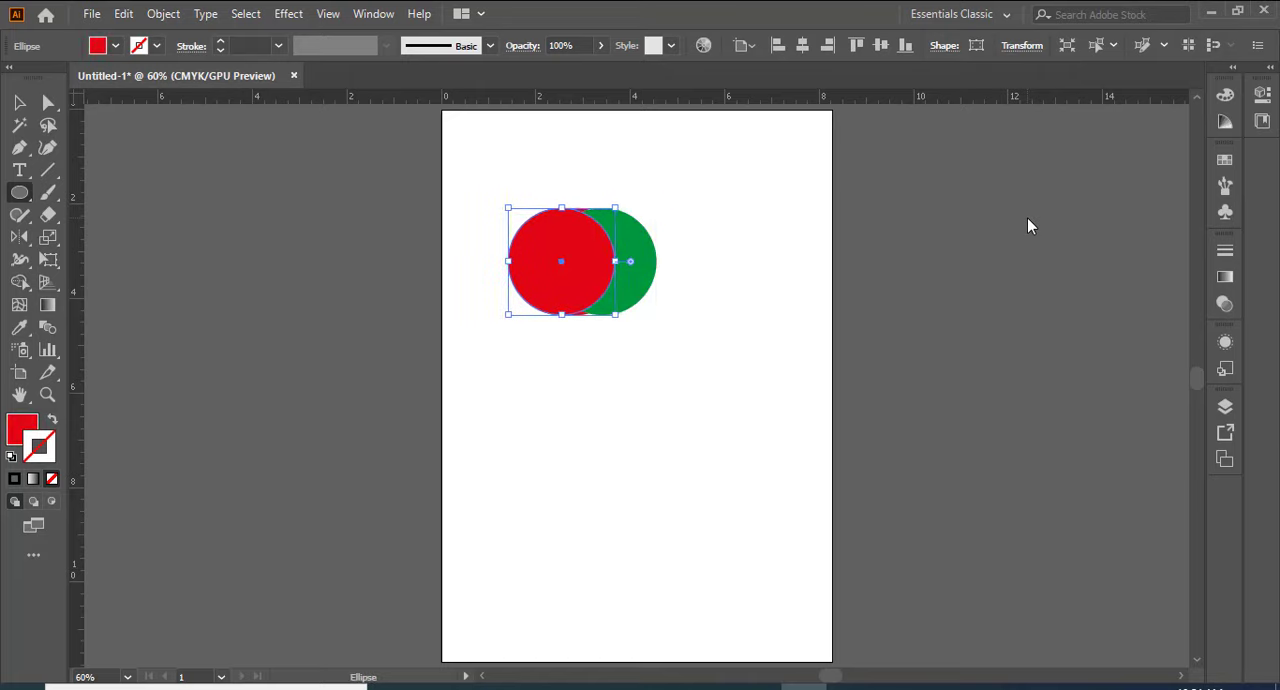
{"action": "key", "text": "Left"}
{"action": "key", "text": "Left"}
{"action": "key", "text": "Left"}
{"action": "key", "text": "Left"}
{"action": "key", "text": "Left"}
{"action": "key", "text": "Left"}
{"action": "key", "text": "Left"}
{"action": "key", "text": "Left"}
{"action": "key", "text": "Left"}
{"action": "key", "text": "Left"}
{"action": "key", "text": "Left"}
{"action": "key", "text": "Left"}
{"action": "key", "text": "Left"}
{"action": "key", "text": "Left"}
{"action": "key", "text": "Left"}
{"action": "key", "text": "Left"}
{"action": "key", "text": "Left"}
{"action": "key", "text": "Left"}
{"action": "key", "text": "Left"}
{"action": "key", "text": "Left"}
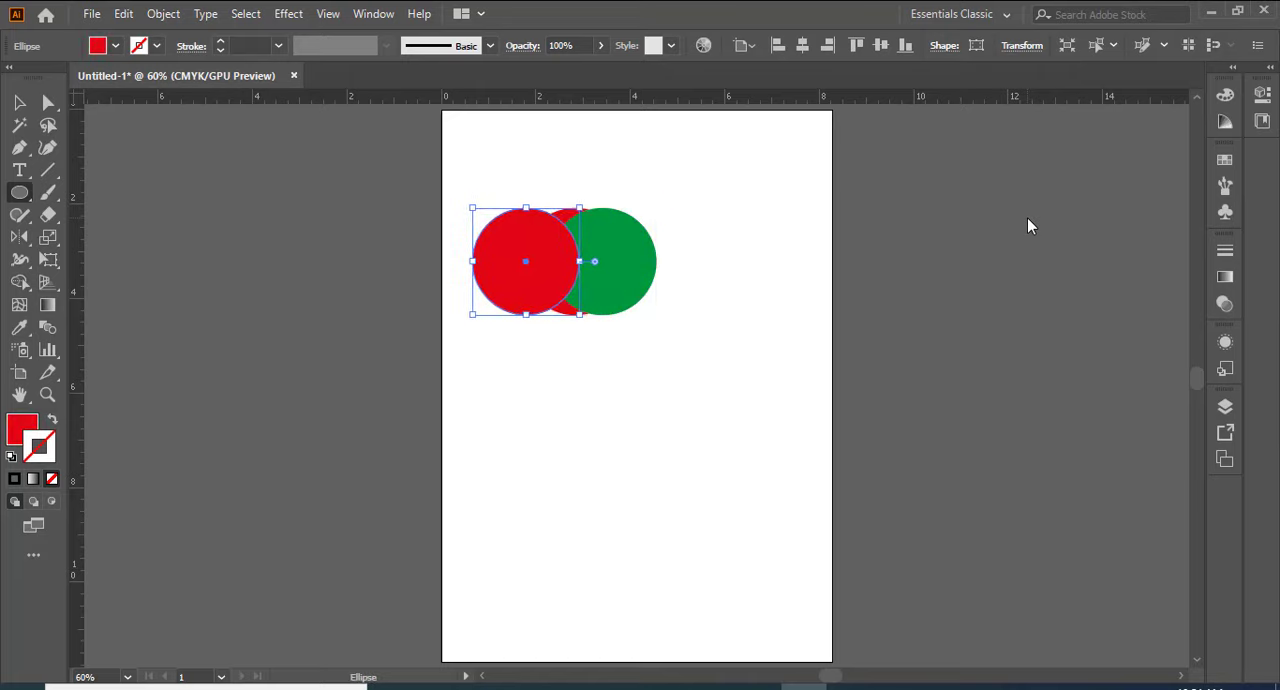
Step: Fill the leftmost circle with dark blue
{"action": "left_click", "coordinate": [115, 47]}
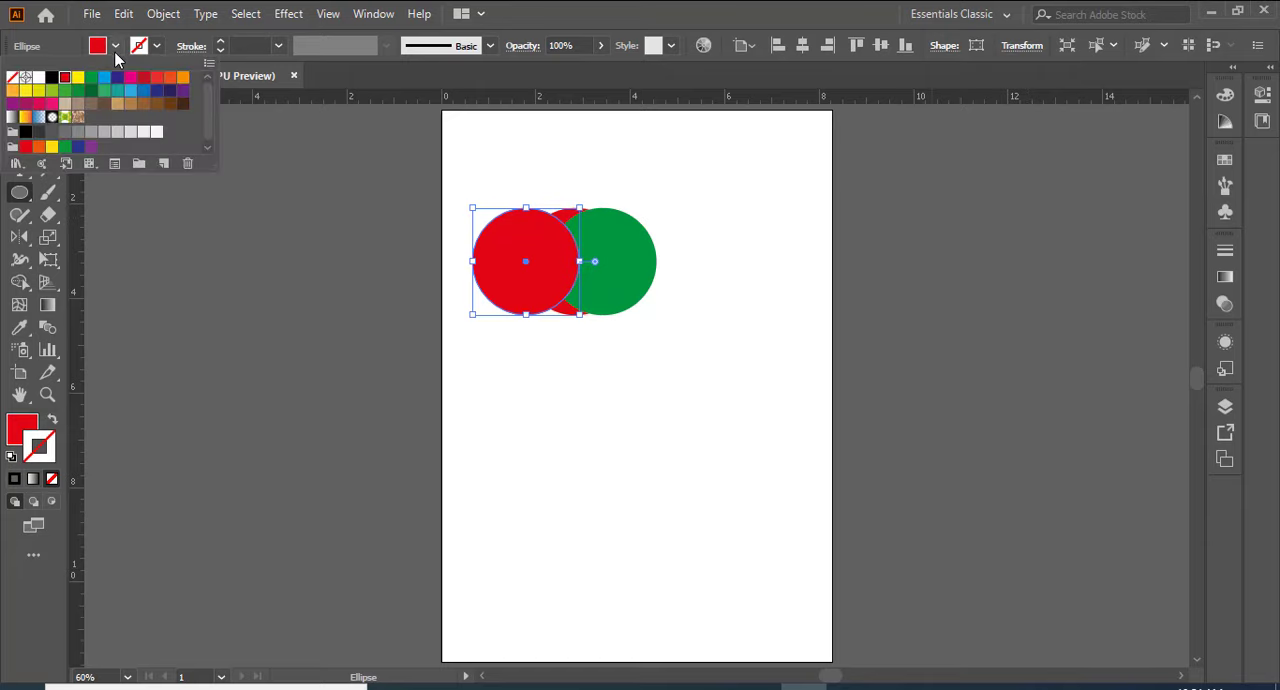
{"action": "left_click", "coordinate": [156, 92]}
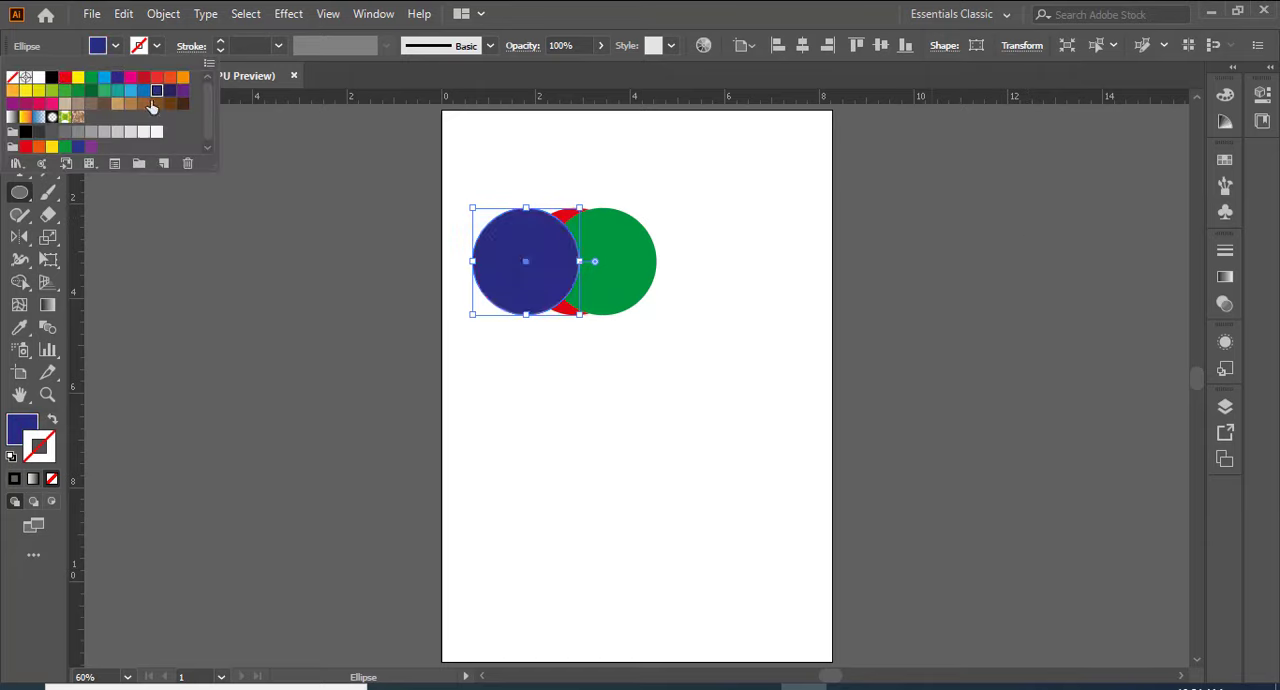
{"action": "left_click", "coordinate": [610, 404]}
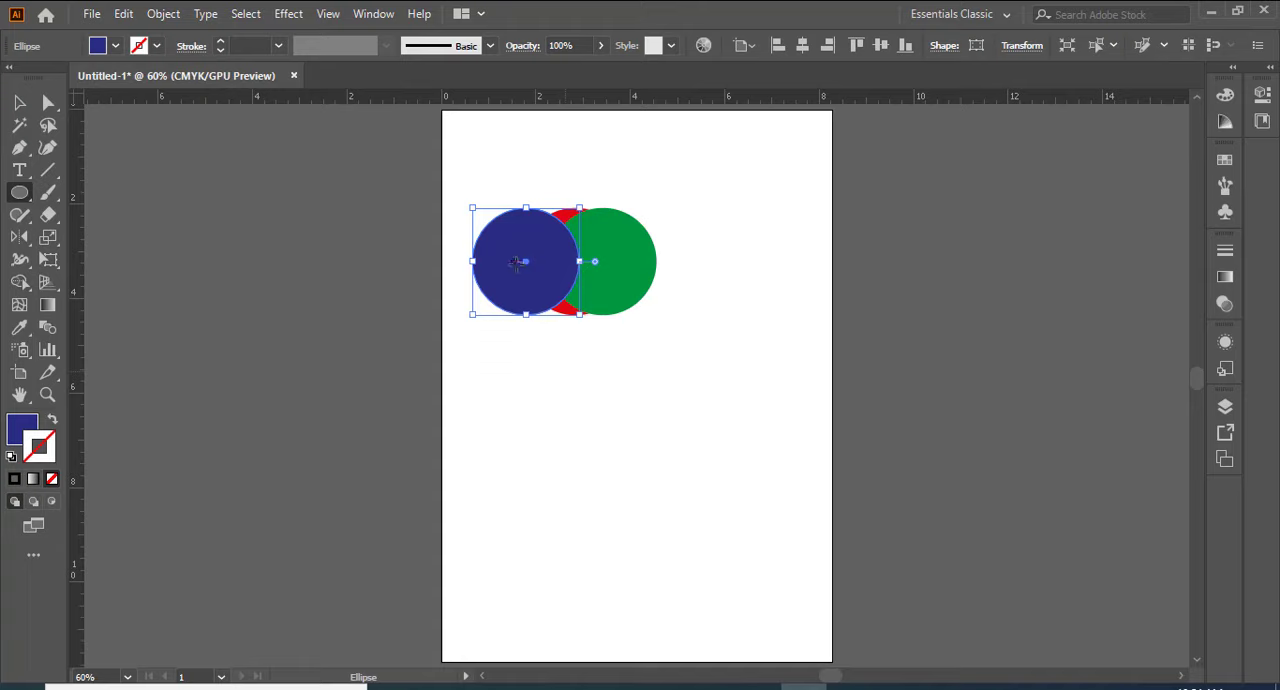
Step: Move the dark blue circle down and to the right so it overlaps the lower part of the other two, and deselect it
{"action": "left_click", "coordinate": [20, 102]}
{"action": "left_click", "coordinate": [174, 306]}
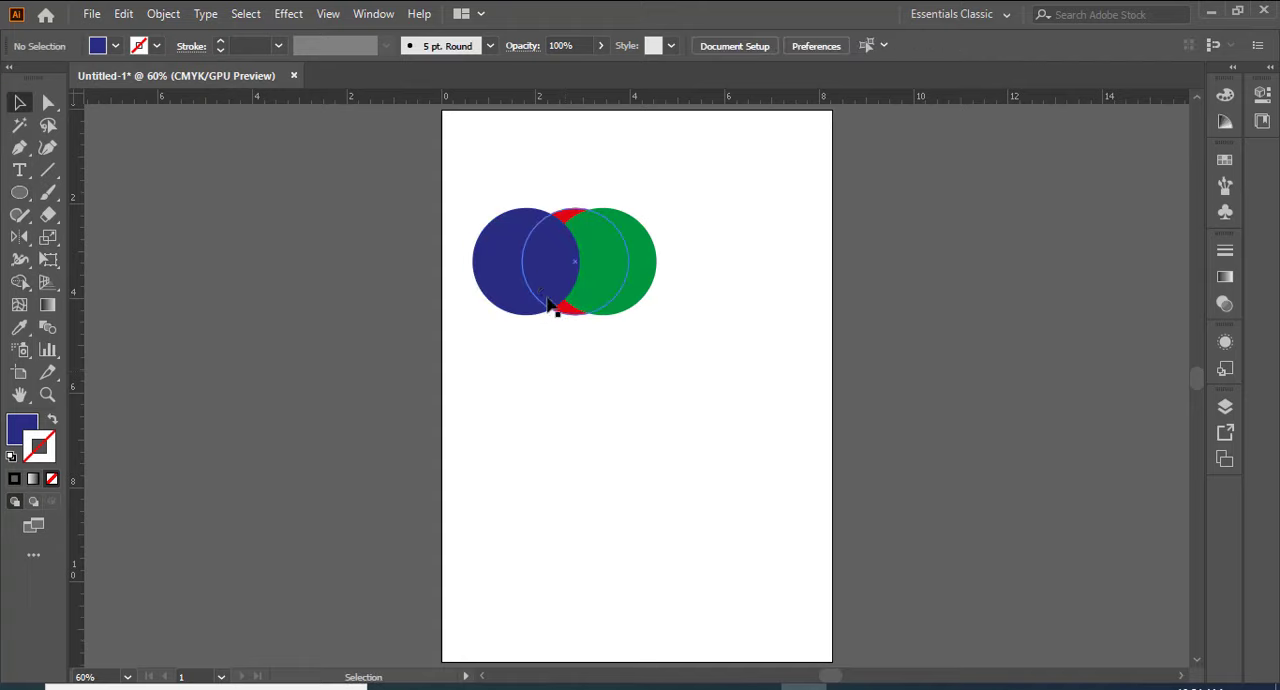
{"action": "left_click_drag", "start_coordinate": [518, 262], "coordinate": [572, 322]}
{"action": "left_click", "coordinate": [643, 423]}
{"action": "left_click", "coordinate": [612, 490]}
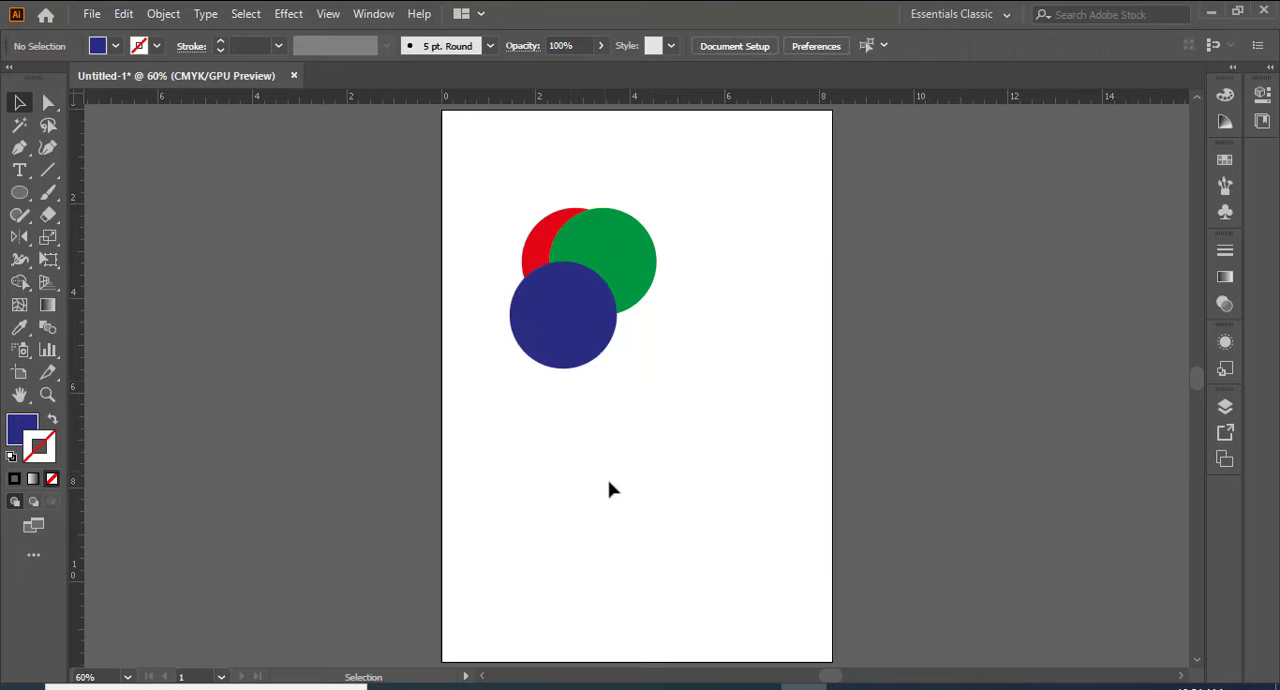
Step: Select all three overlapping circles and display the Pathfinder options
{"action": "left_click_drag", "start_coordinate": [493, 180], "coordinate": [755, 465]}
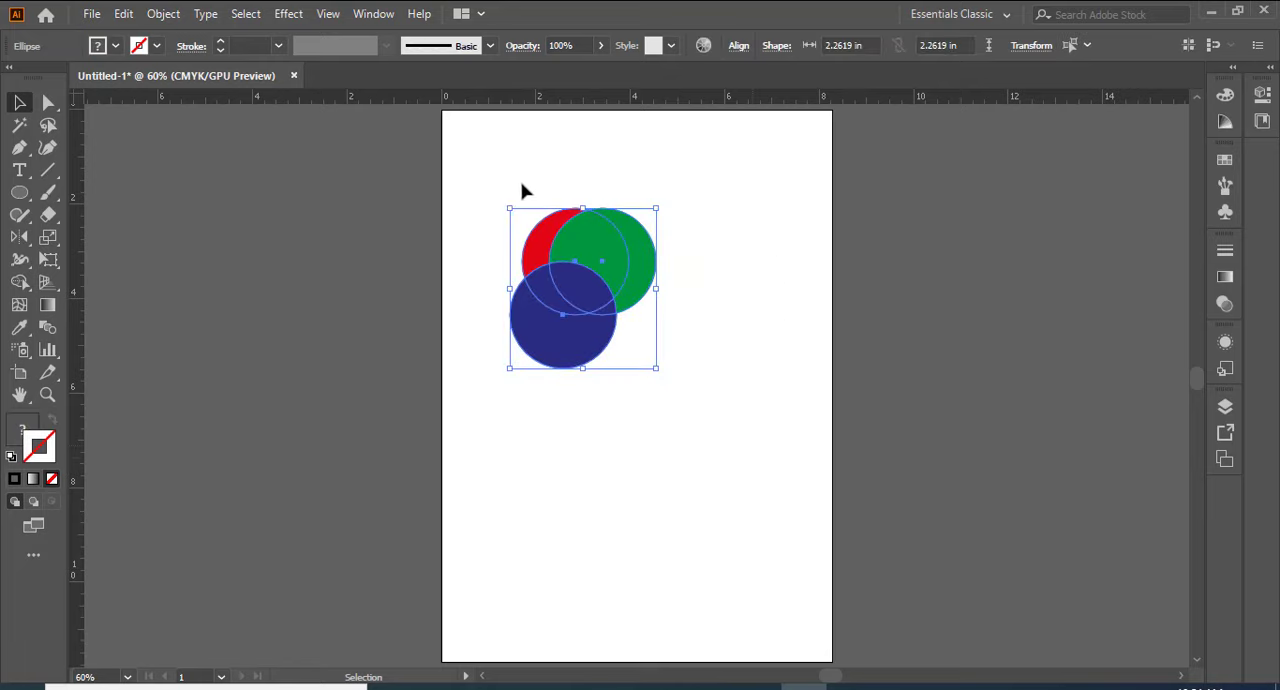
{"action": "left_click", "coordinate": [359, 19]}
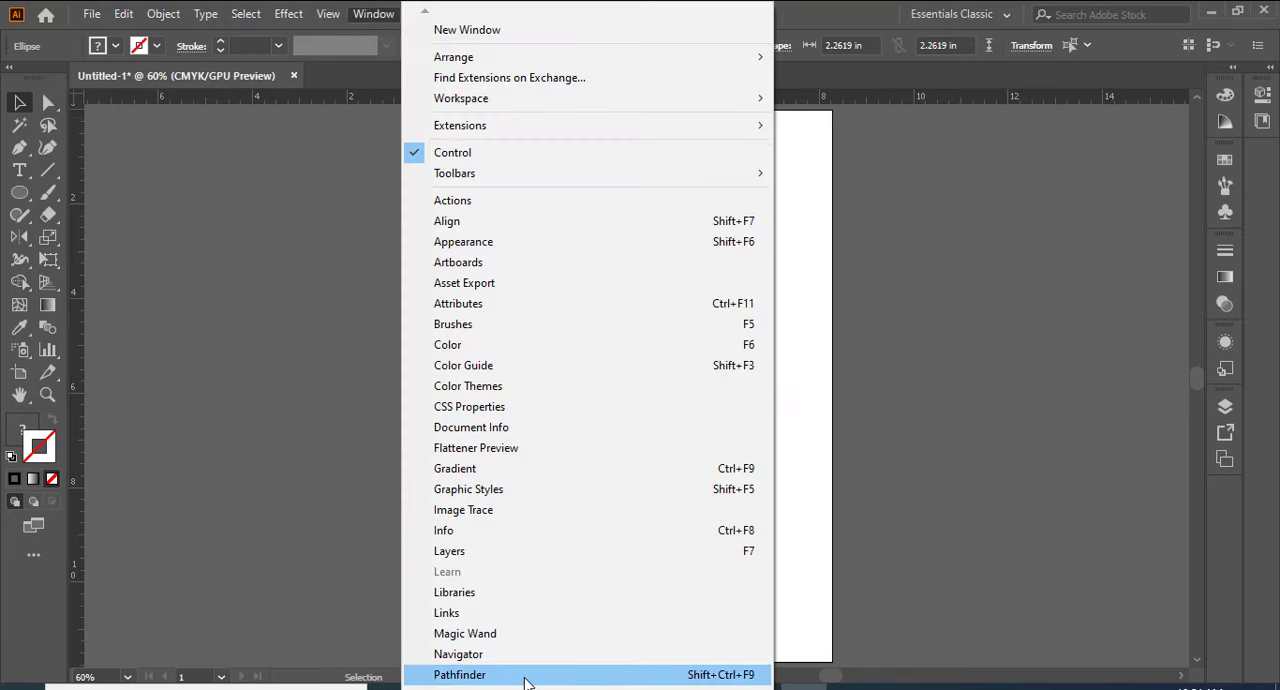
{"action": "left_click", "coordinate": [460, 675]}
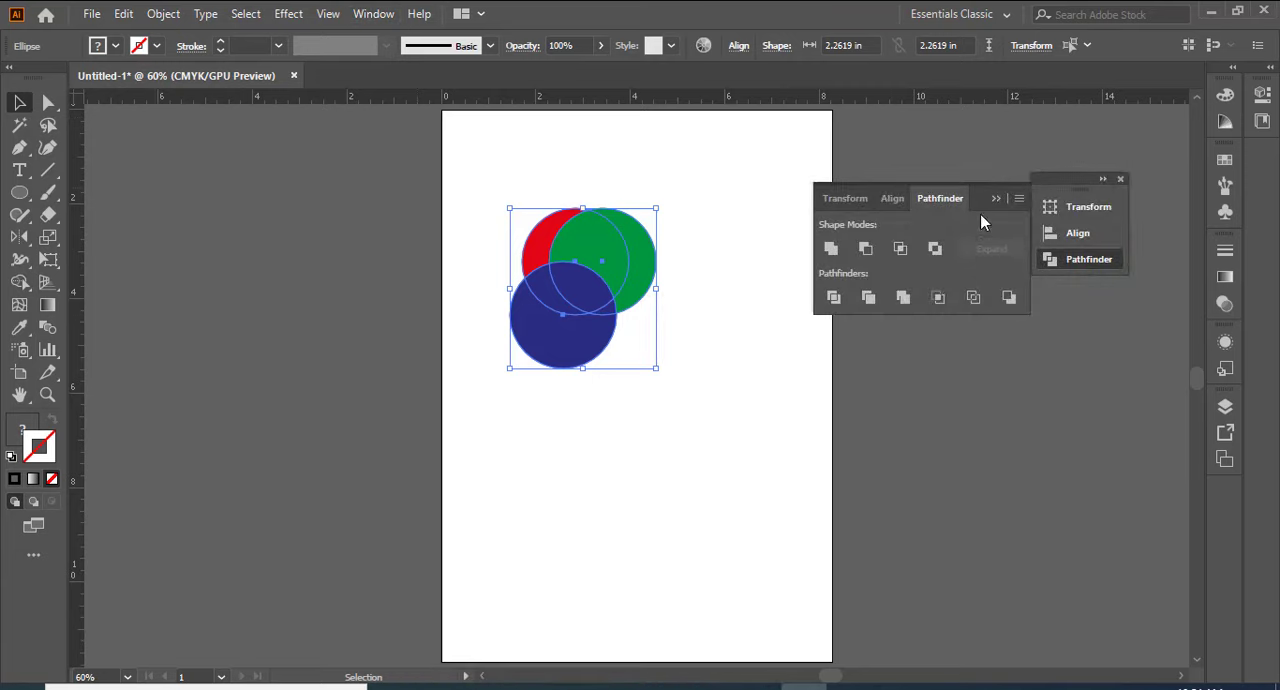
Step: Try Unite as a compound shape on the three circles, inspect the separate outlines, and undo it
{"action": "left_click", "coordinate": [831, 249]}
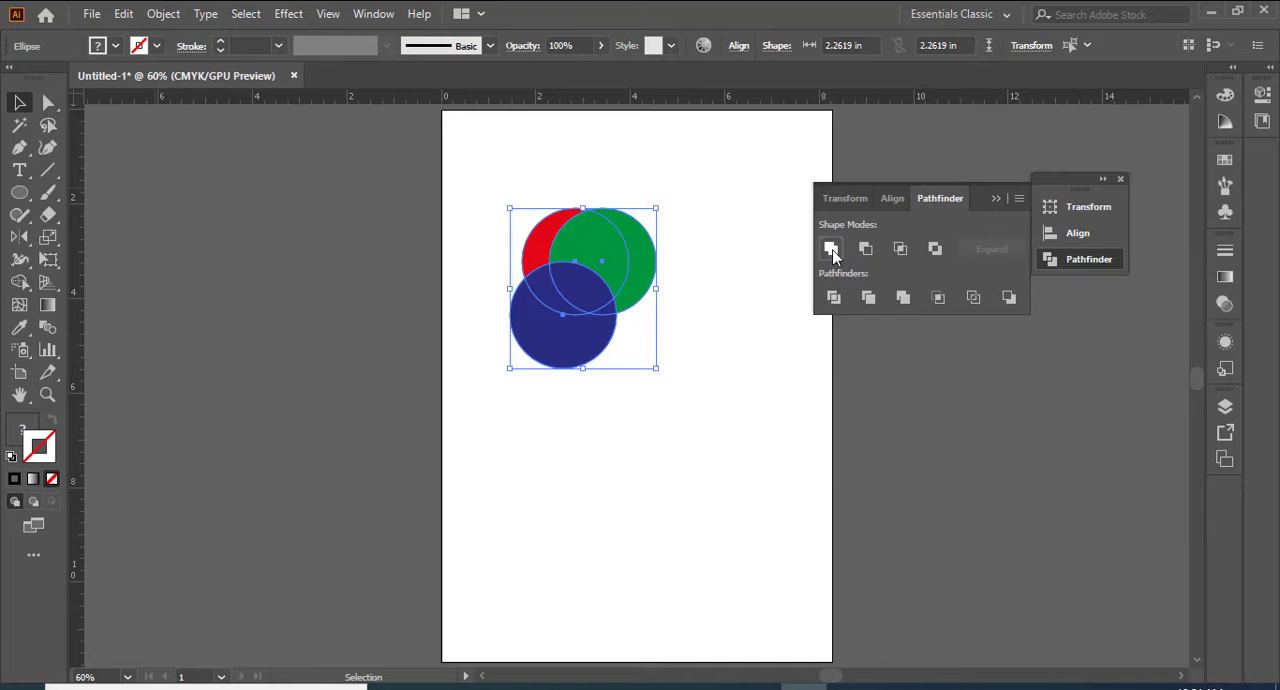
{"action": "left_click", "coordinate": [101, 181]}
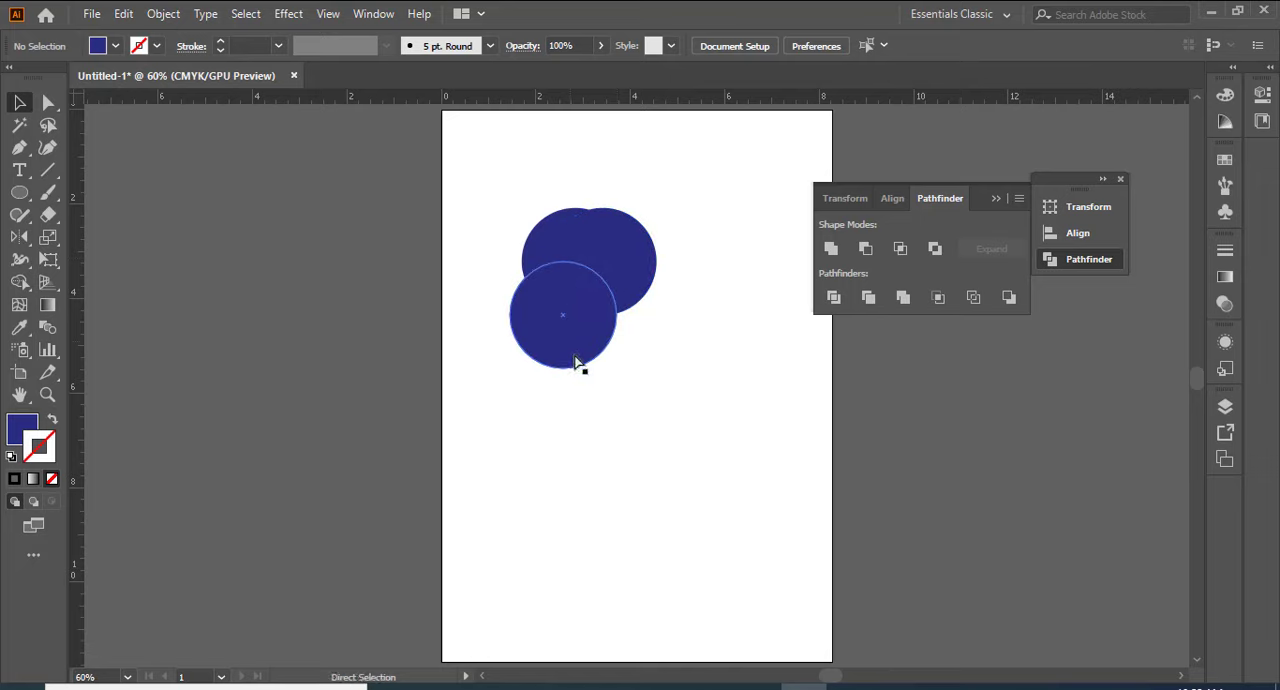
{"action": "key", "text": "ctrl+z"}
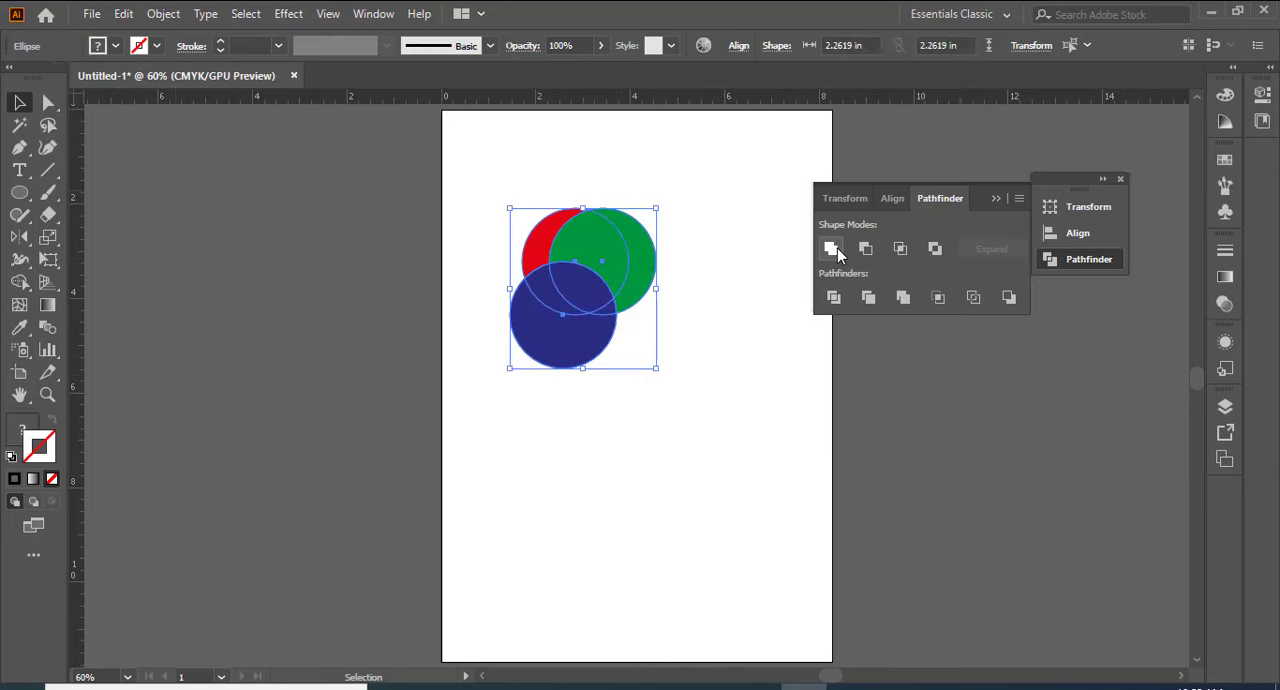
Step: Try a regular Unite to merge the three circles into one path, and undo the merge
{"action": "left_click", "coordinate": [837, 248]}
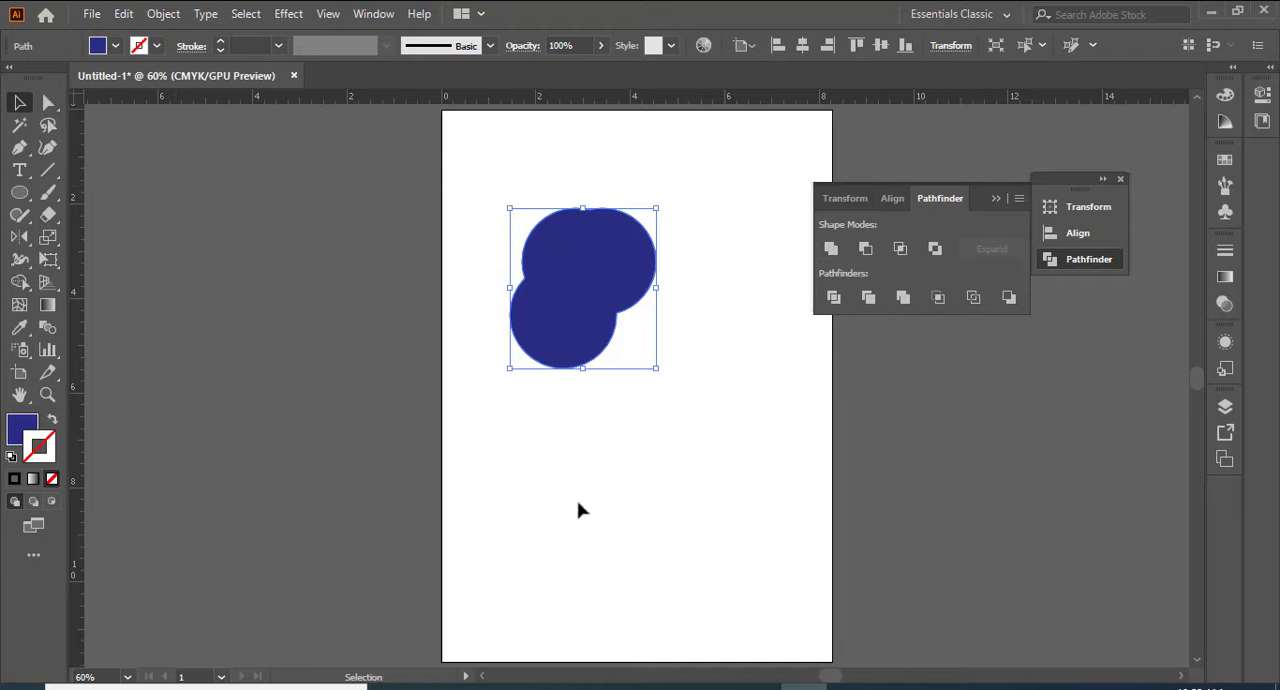
{"action": "left_click", "coordinate": [608, 503]}
{"action": "left_click", "coordinate": [626, 309]}
{"action": "key", "text": "ctrl+z"}
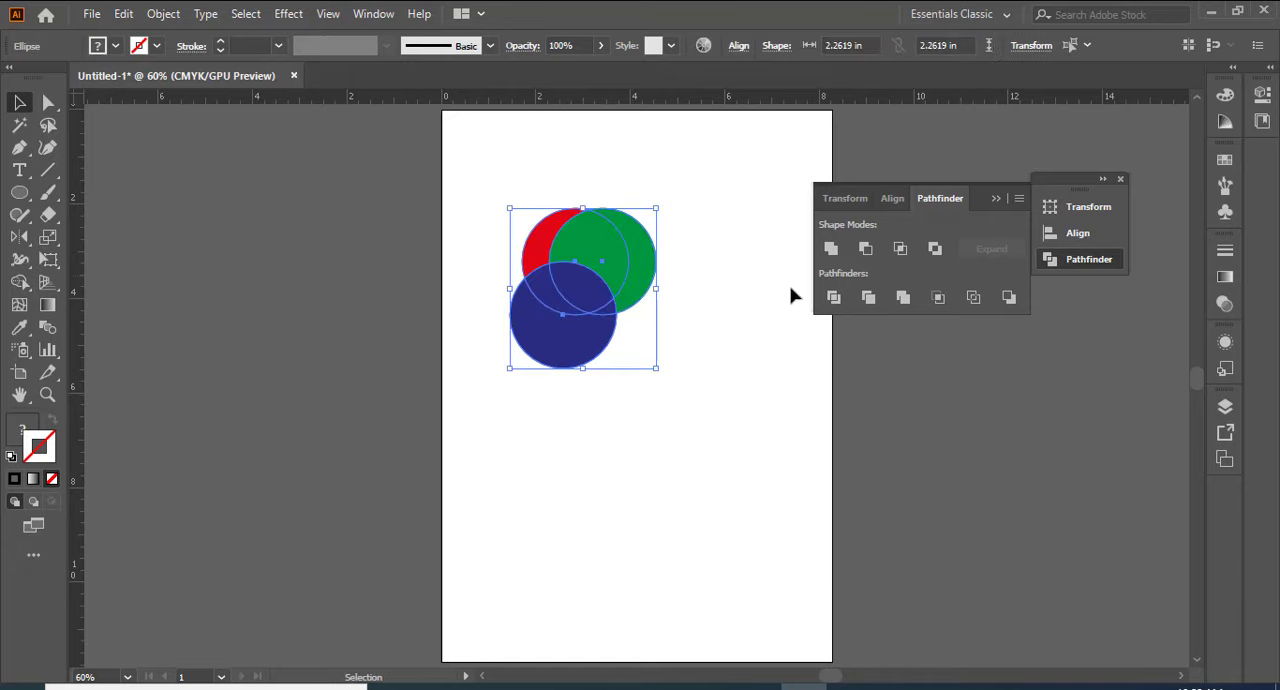
Step: Unite the three circles as an editable compound shape and enter isolation mode on it
{"action": "left_click", "coordinate": [831, 249], "text": "alt"}
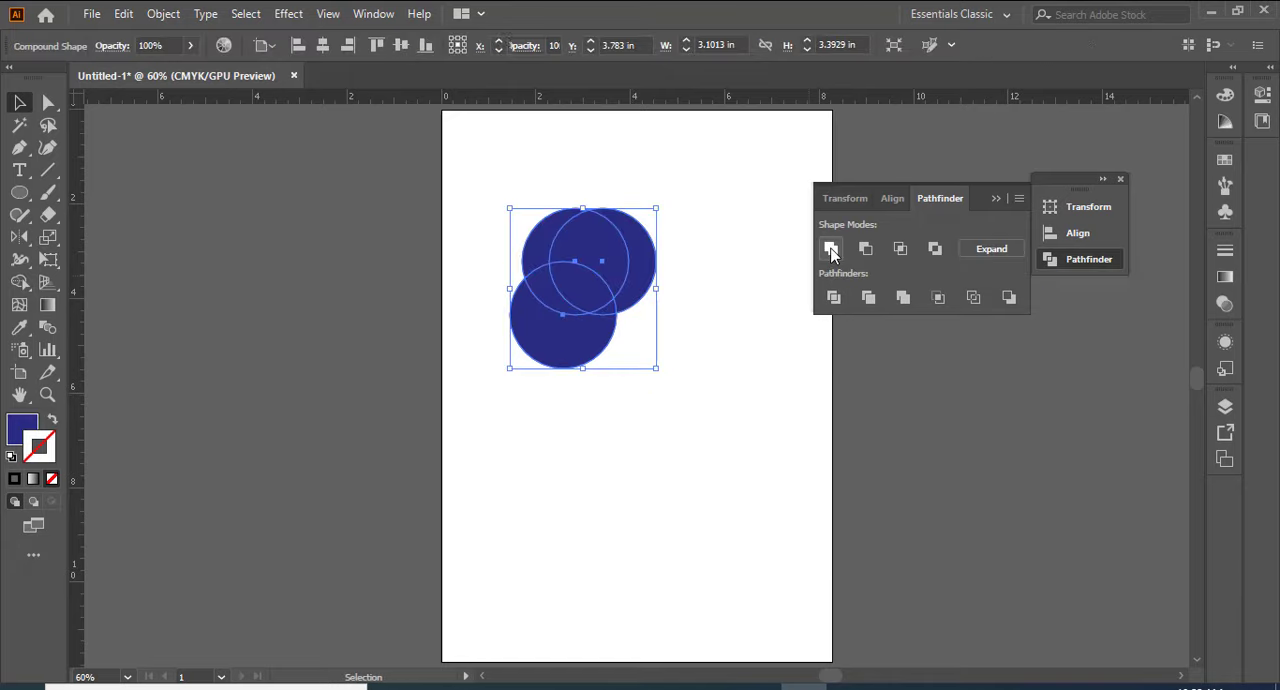
{"action": "left_click", "coordinate": [617, 347]}
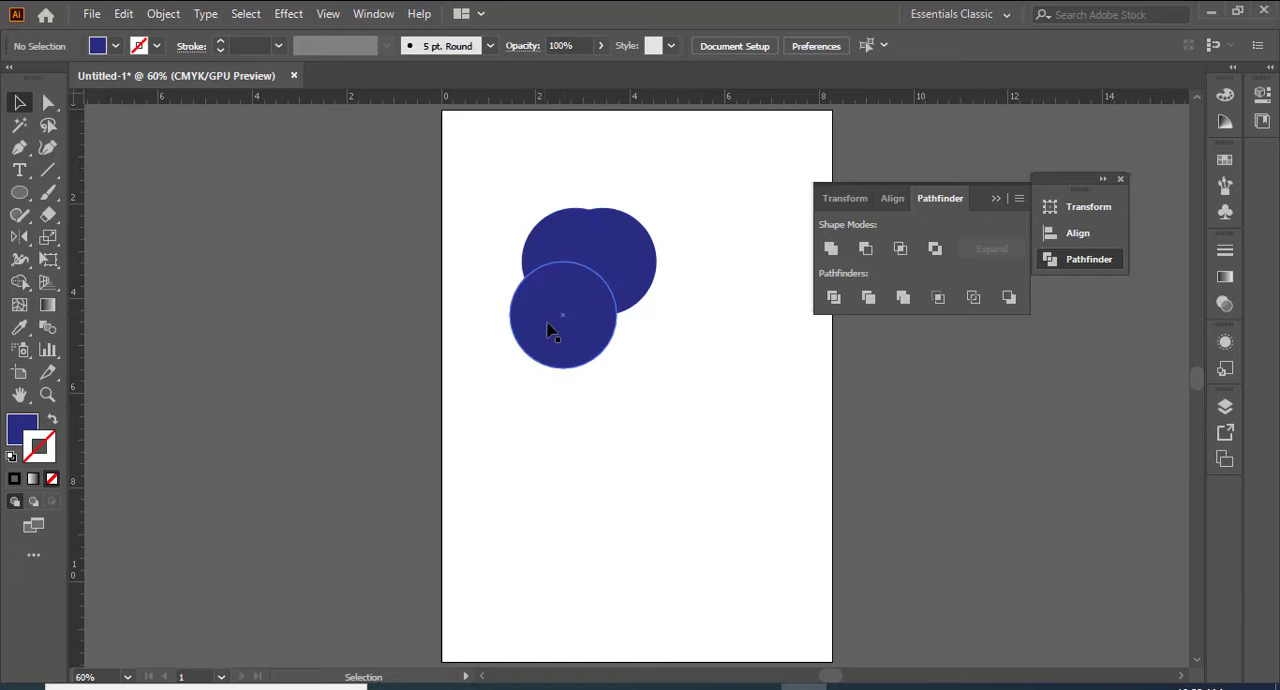
{"action": "double_click", "coordinate": [562, 312]}
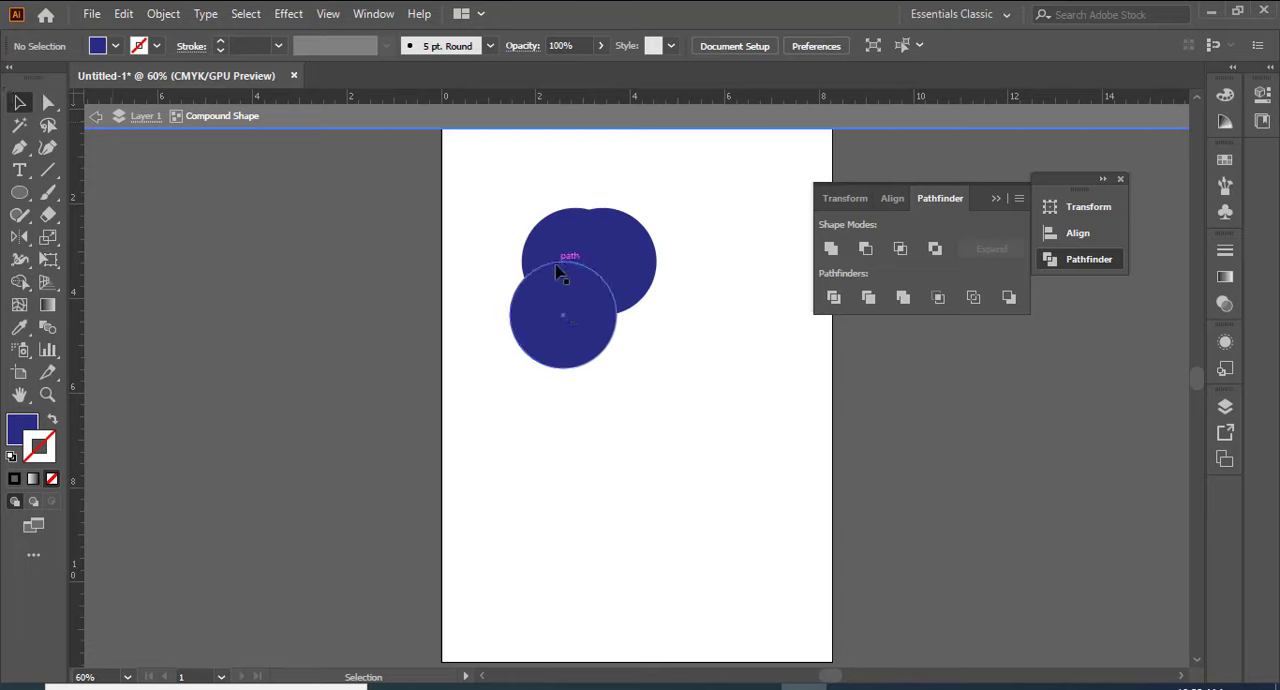
Step: Move the lower circle down and the upper-right circle further right within the compound shape, and adjust the lower circle's position
{"action": "left_click_drag", "start_coordinate": [560, 273], "coordinate": [560, 303]}
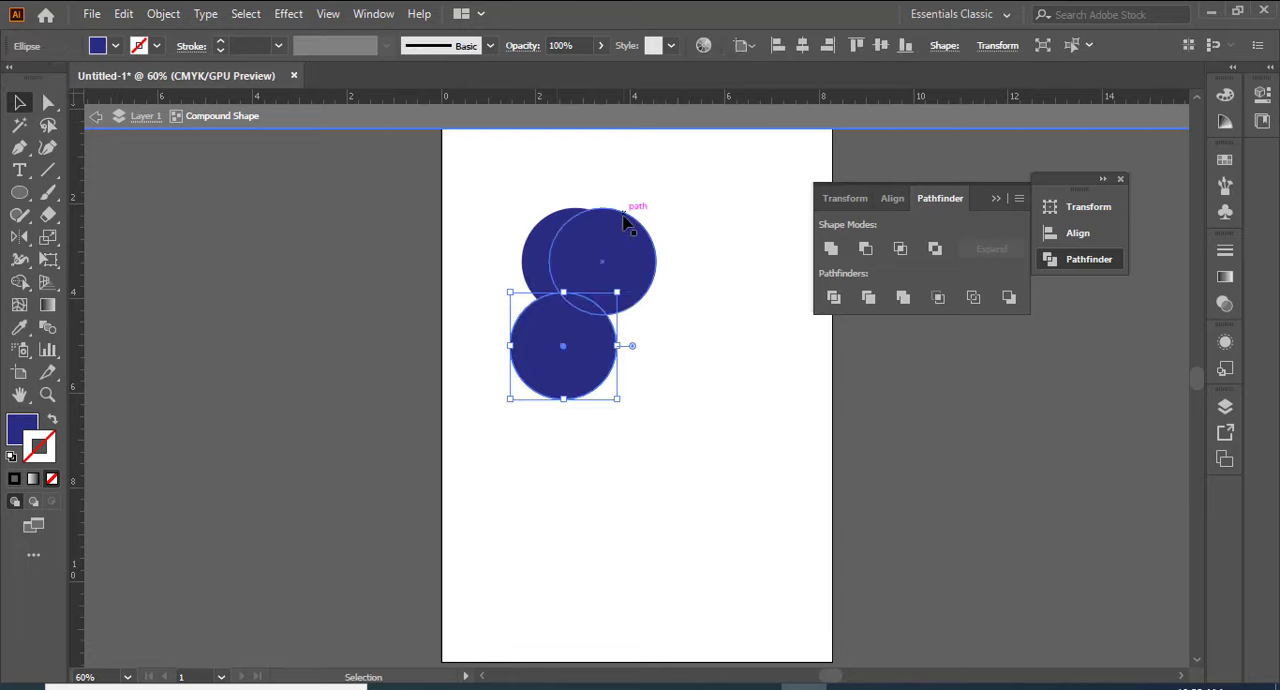
{"action": "left_click_drag", "start_coordinate": [624, 222], "coordinate": [666, 226]}
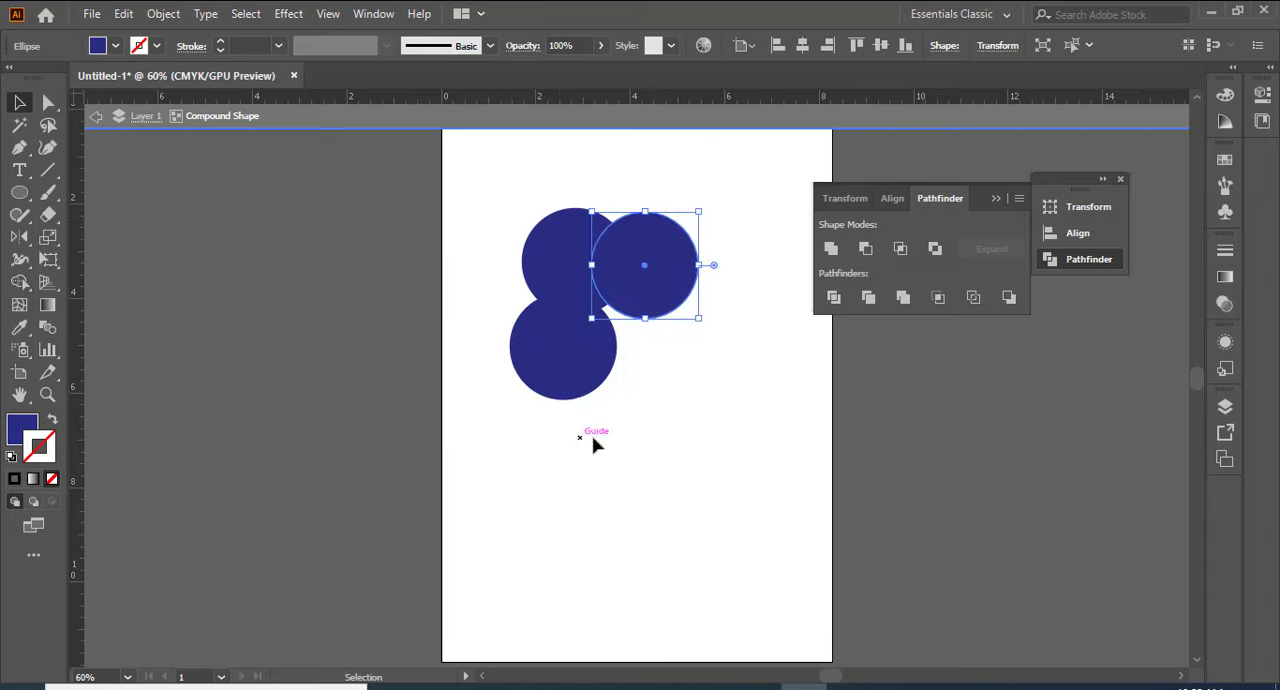
{"action": "left_click_drag", "start_coordinate": [579, 338], "coordinate": [574, 329]}
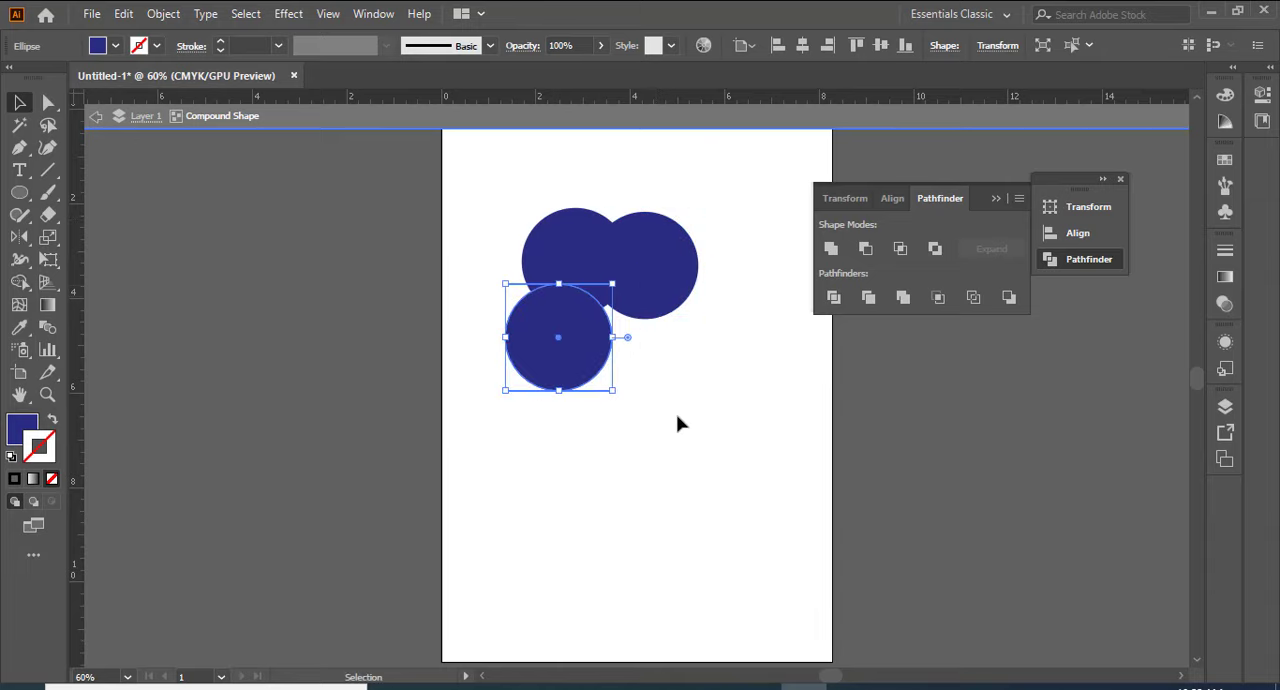
Step: Use Direct Selection to shift the lower circle slightly up and then back down within the compound shape
{"action": "left_click", "coordinate": [48, 102]}
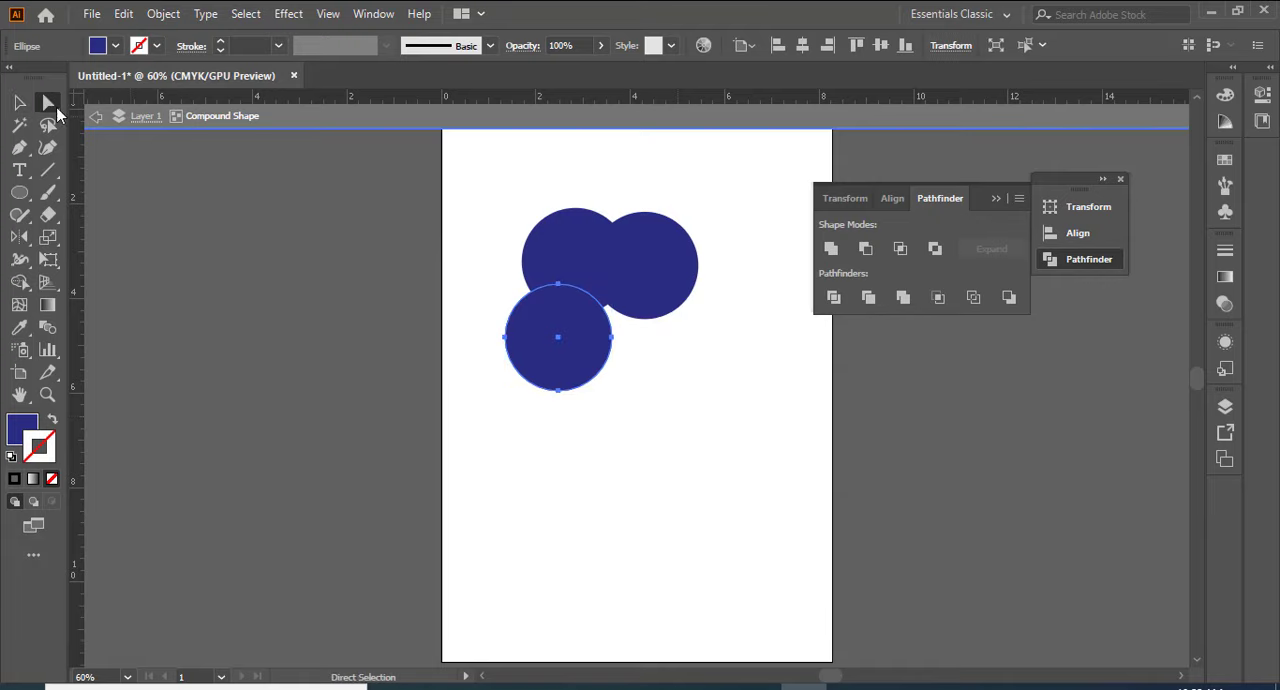
{"action": "left_click", "coordinate": [561, 396]}
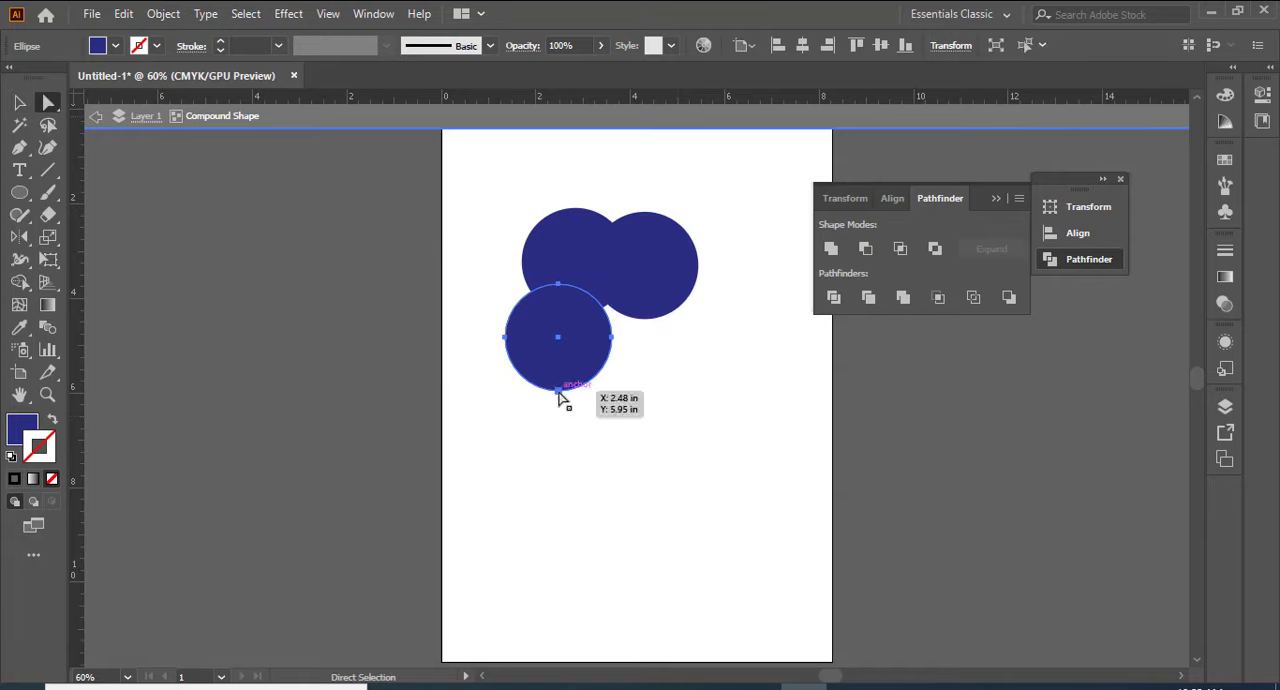
{"action": "mouse_move", "coordinate": [559, 391]}
{"action": "left_mouse_down"}
{"action": "mouse_move", "coordinate": [552, 412]}
{"action": "mouse_move", "coordinate": [562, 383]}
{"action": "left_mouse_up"}
{"action": "left_click", "coordinate": [560, 384]}
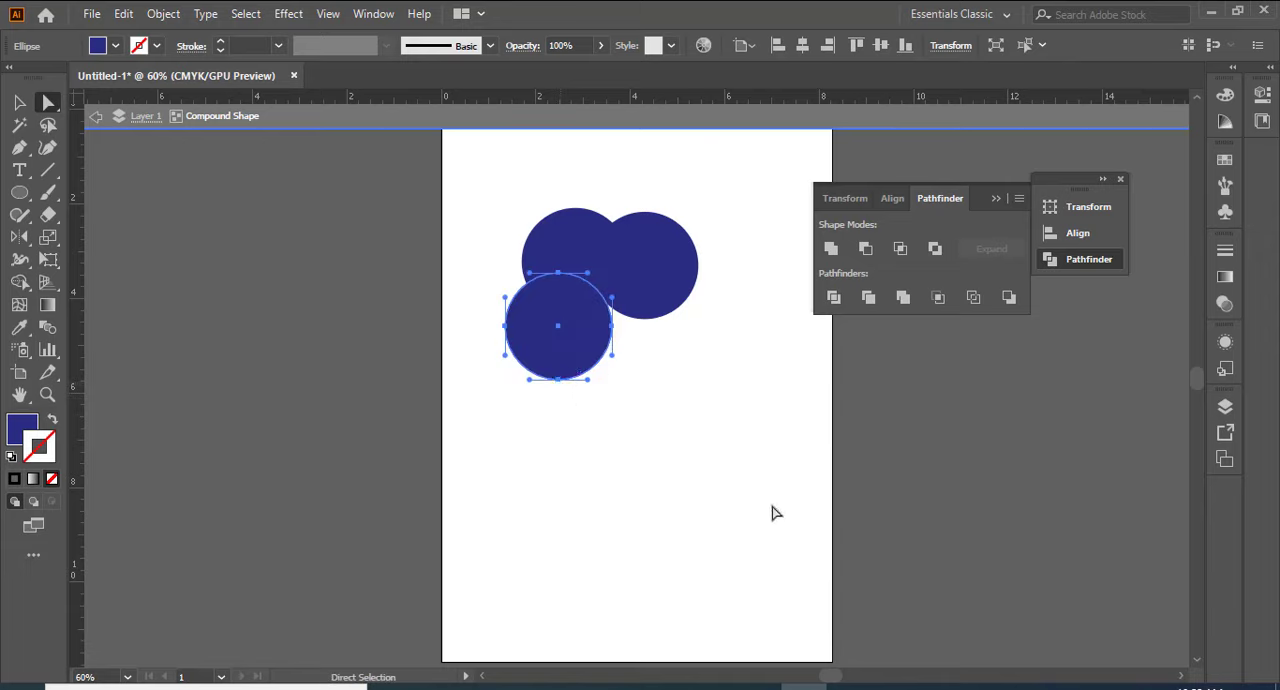
{"action": "key", "text": "Down"}
{"action": "key", "text": "Down"}
{"action": "key", "text": "Down"}
{"action": "key", "text": "Down"}
{"action": "key", "text": "Down"}
{"action": "key", "text": "Down"}
{"action": "key", "text": "Down"}
{"action": "key", "text": "Down"}
{"action": "key", "text": "Down"}
{"action": "key", "text": "Down"}
{"action": "key", "text": "Down"}
{"action": "key", "text": "Down"}
{"action": "key", "text": "Down"}
{"action": "key", "text": "Down"}
{"action": "key", "text": "Down"}
{"action": "key", "text": "Down"}
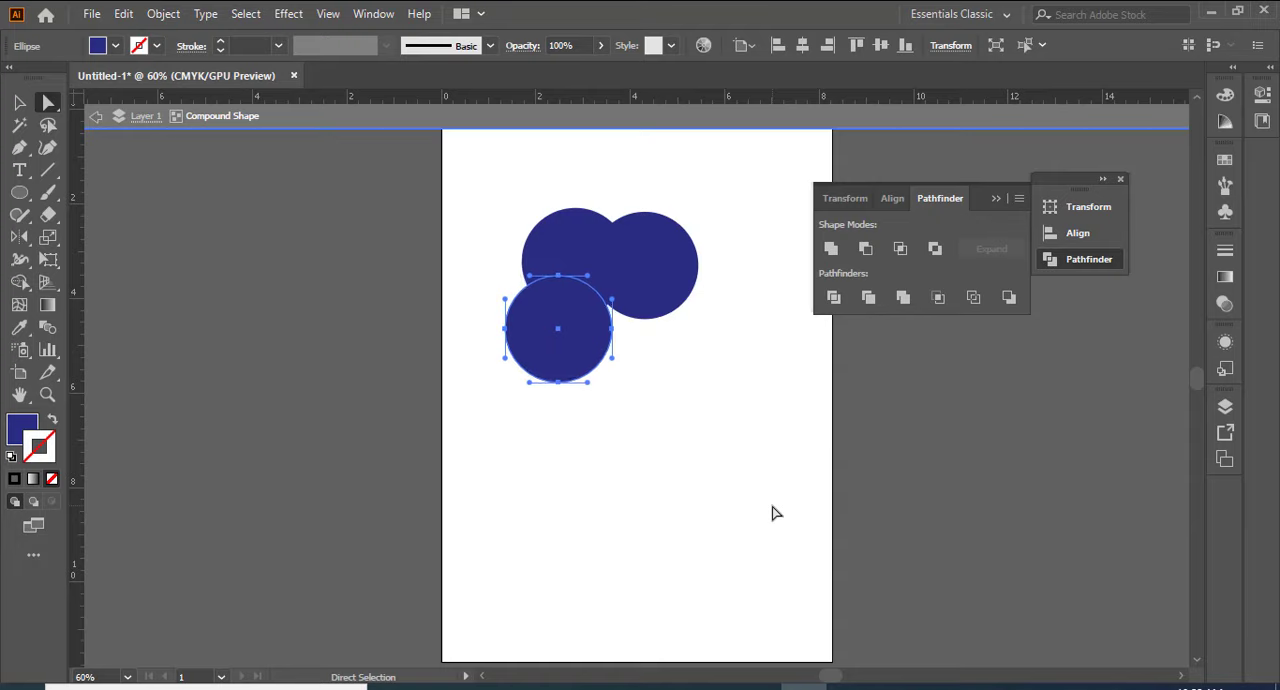
{"action": "key", "text": "Down"}
{"action": "key", "text": "Down"}
{"action": "key", "text": "Down"}
{"action": "key", "text": "Down"}
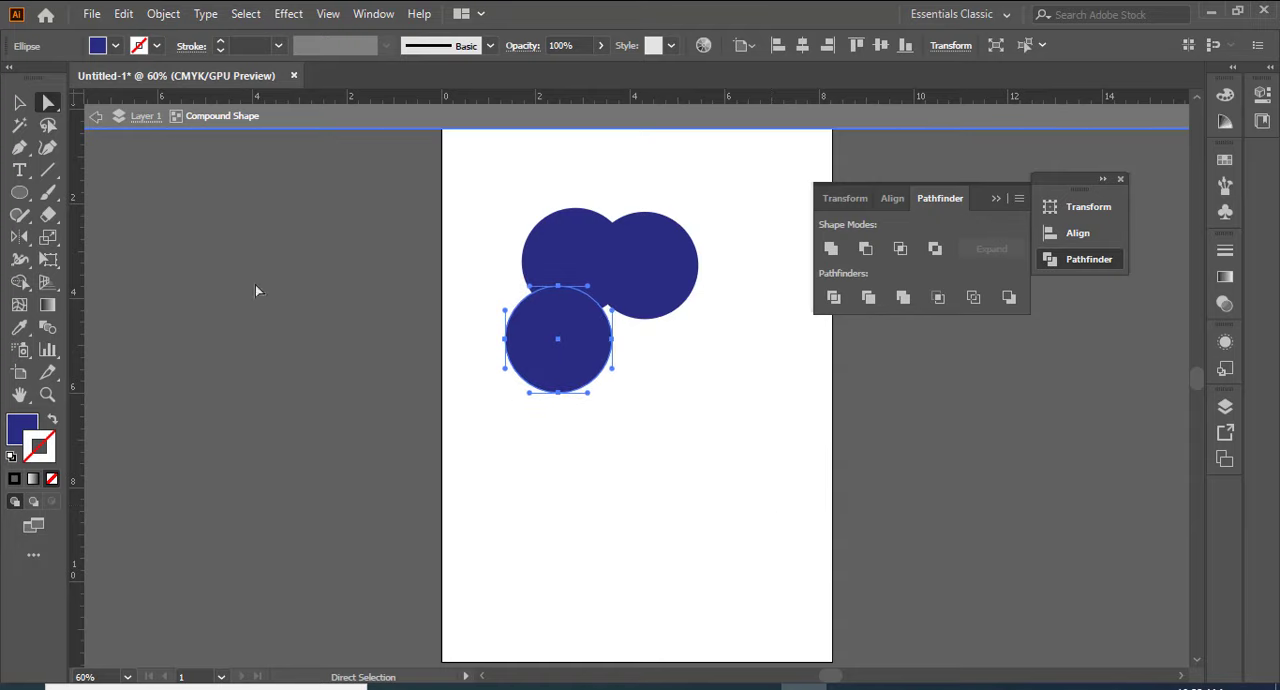
Step: Stretch the compound shape's lower circle by moving its bottom anchor point down to about Y 6.61 in, and exit isolation mode
{"action": "left_click_drag", "start_coordinate": [516, 431], "coordinate": [576, 385]}
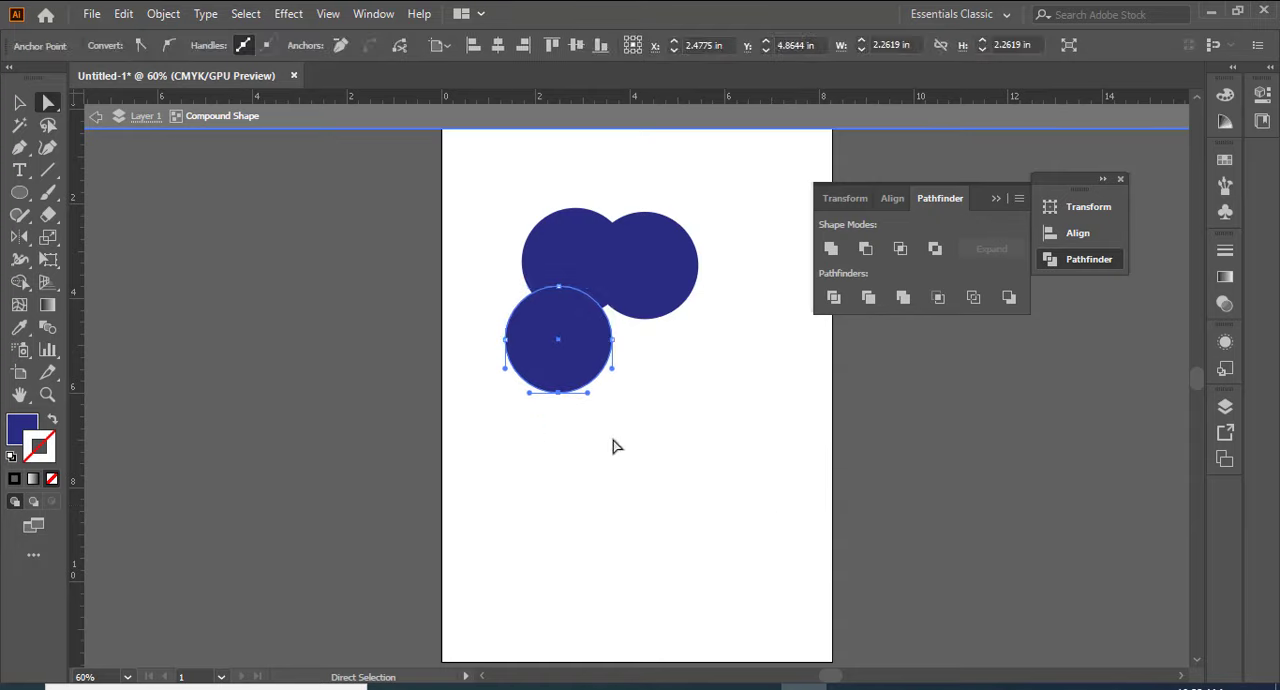
{"action": "key", "text": "Down"}
{"action": "key", "text": "Down"}
{"action": "key", "text": "Down"}
{"action": "key", "text": "Down"}
{"action": "key", "text": "Down"}
{"action": "key", "text": "Down"}
{"action": "key", "text": "Down"}
{"action": "key", "text": "Down"}
{"action": "key", "text": "Down"}
{"action": "key", "text": "Down"}
{"action": "key", "text": "Down"}
{"action": "key", "text": "Down"}
{"action": "key", "text": "Down"}
{"action": "key", "text": "Down"}
{"action": "key", "text": "Down"}
{"action": "key", "text": "Down"}
{"action": "key", "text": "Down"}
{"action": "key", "text": "Down"}
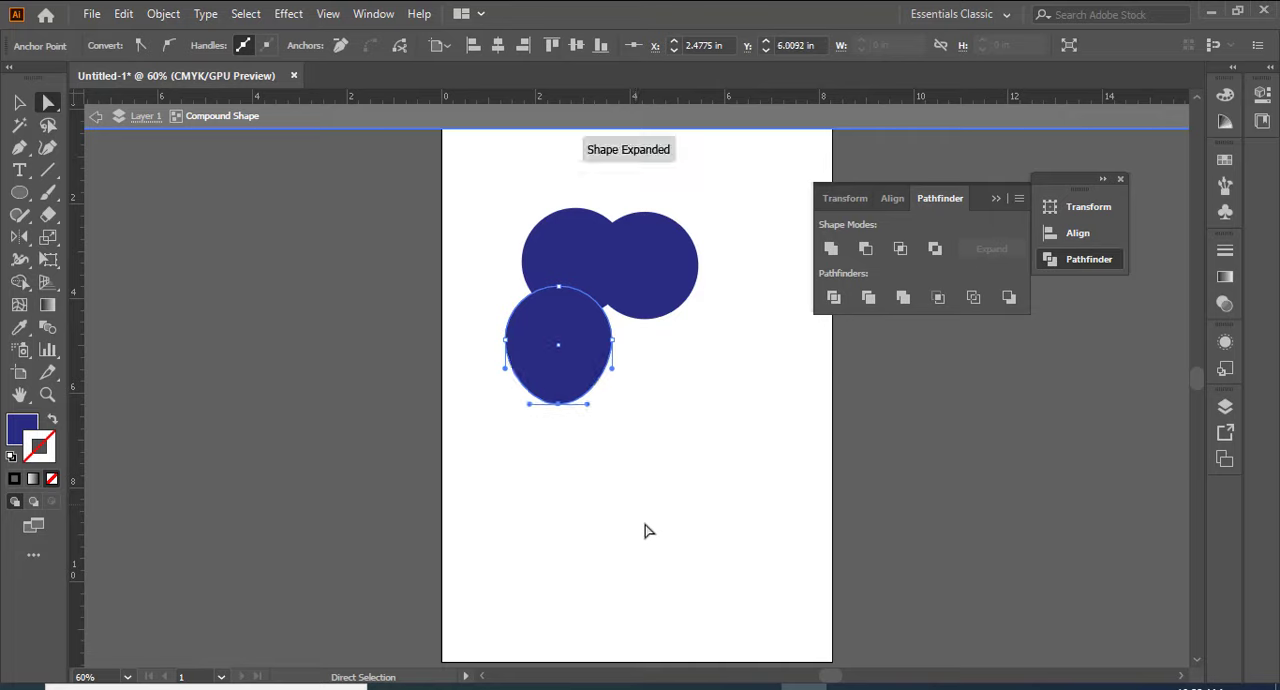
{"action": "key", "text": "Down"}
{"action": "key", "text": "Down"}
{"action": "key", "text": "Down"}
{"action": "key", "text": "Down"}
{"action": "key", "text": "Down"}
{"action": "key", "text": "Down"}
{"action": "key", "text": "Down"}
{"action": "key", "text": "Down"}
{"action": "key", "text": "Down"}
{"action": "key", "text": "Down"}
{"action": "key", "text": "Down"}
{"action": "key", "text": "Down"}
{"action": "key", "text": "Down"}
{"action": "key", "text": "Down"}
{"action": "key", "text": "Down"}
{"action": "key", "text": "Down"}
{"action": "key", "text": "Down"}
{"action": "key", "text": "Down"}
{"action": "key", "text": "Down"}
{"action": "key", "text": "Down"}
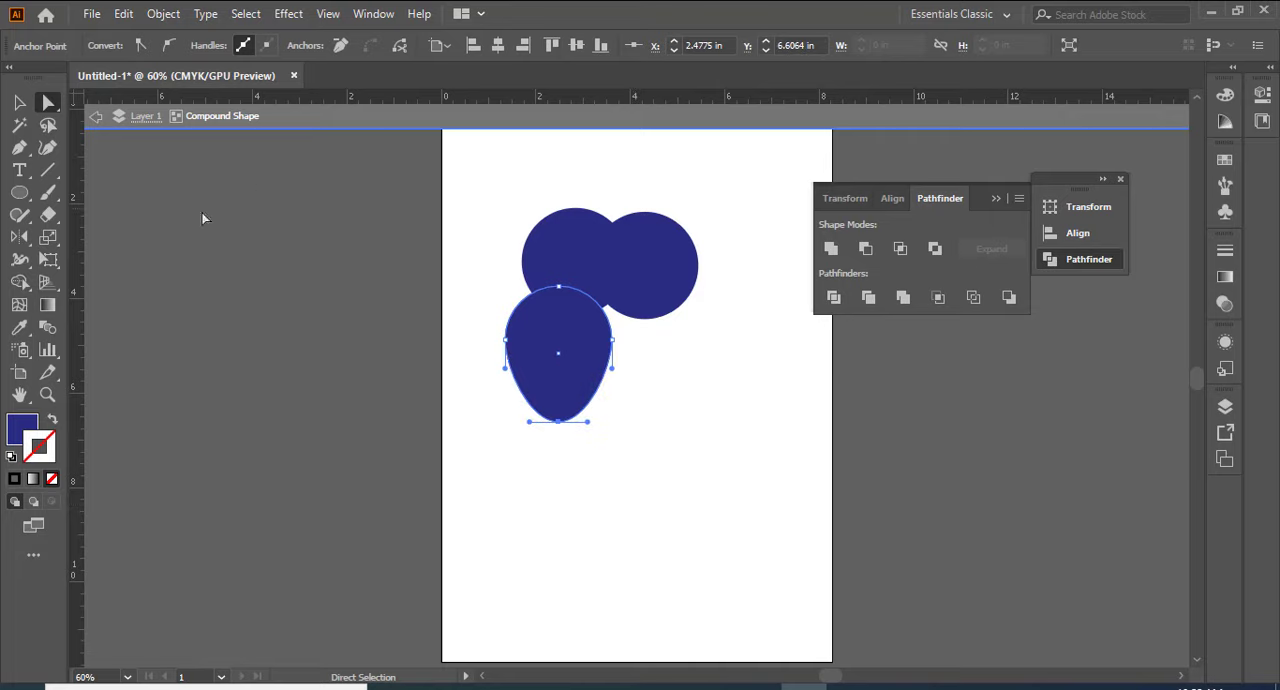
{"action": "key", "text": "Escape"}
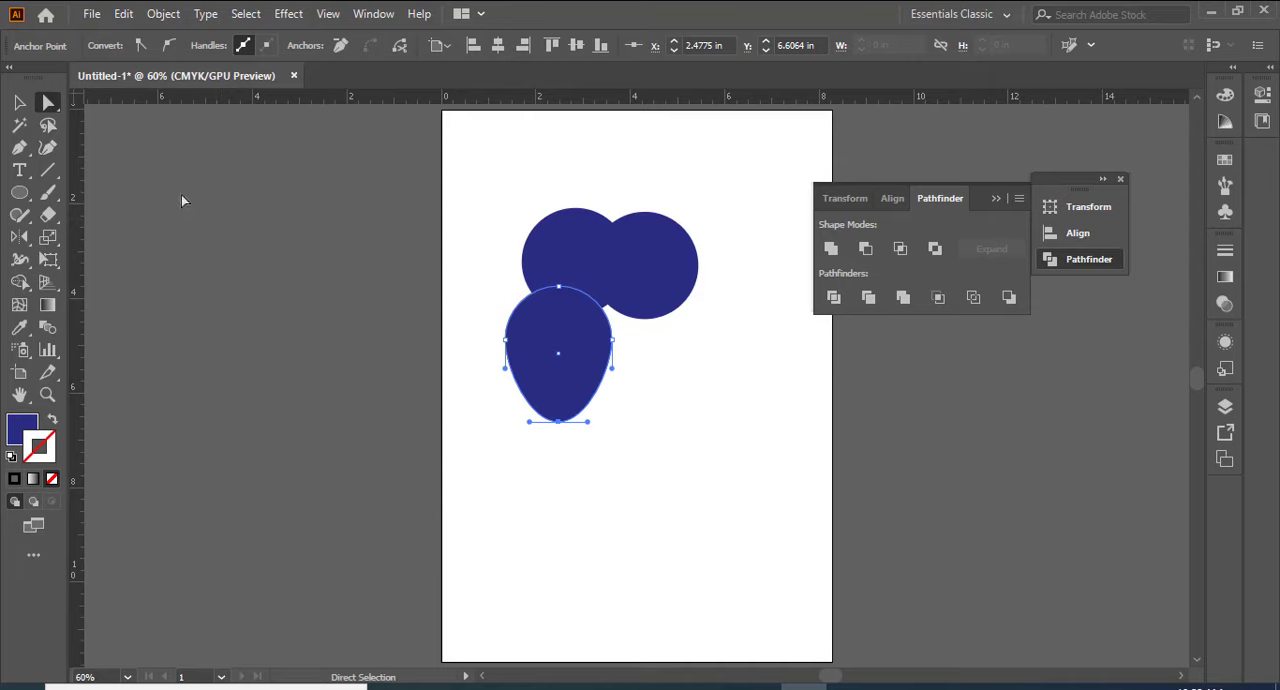
{"action": "left_click", "coordinate": [237, 226]}
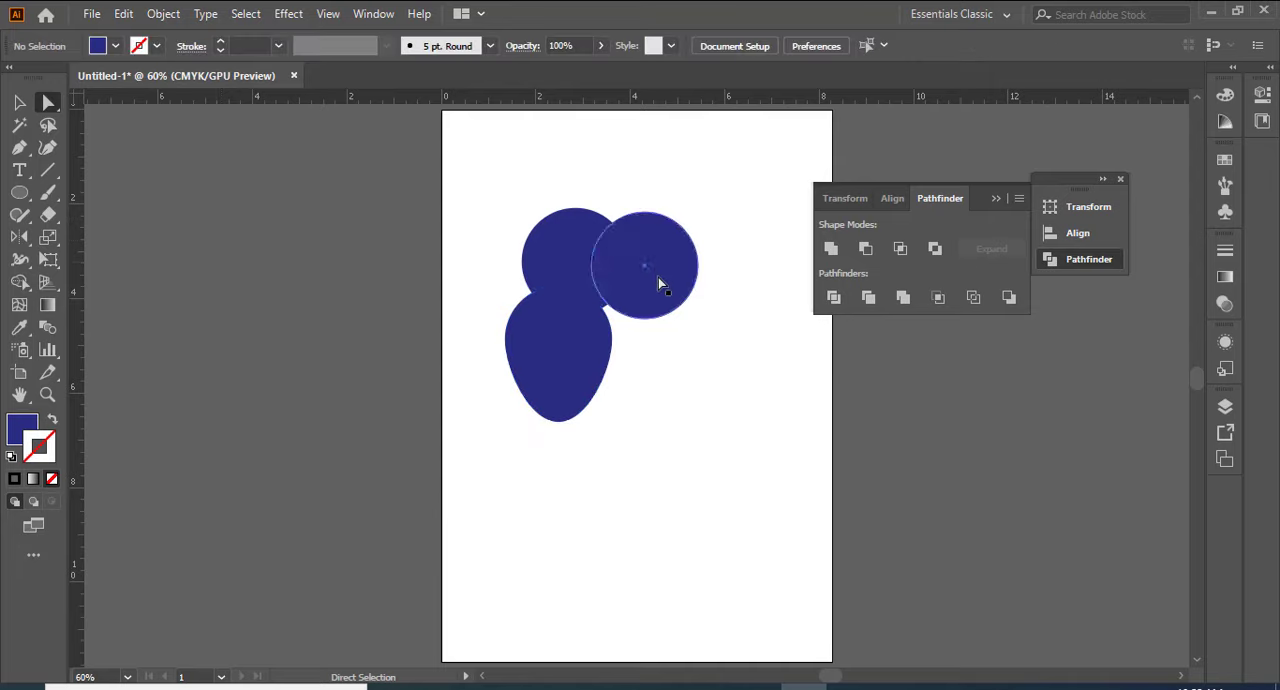
Step: Move the whole compound shape slightly up and to the left on the artboard, and deselect it
{"action": "left_click", "coordinate": [626, 286]}
{"action": "left_click", "coordinate": [560, 287]}
{"action": "left_click", "coordinate": [19, 102]}
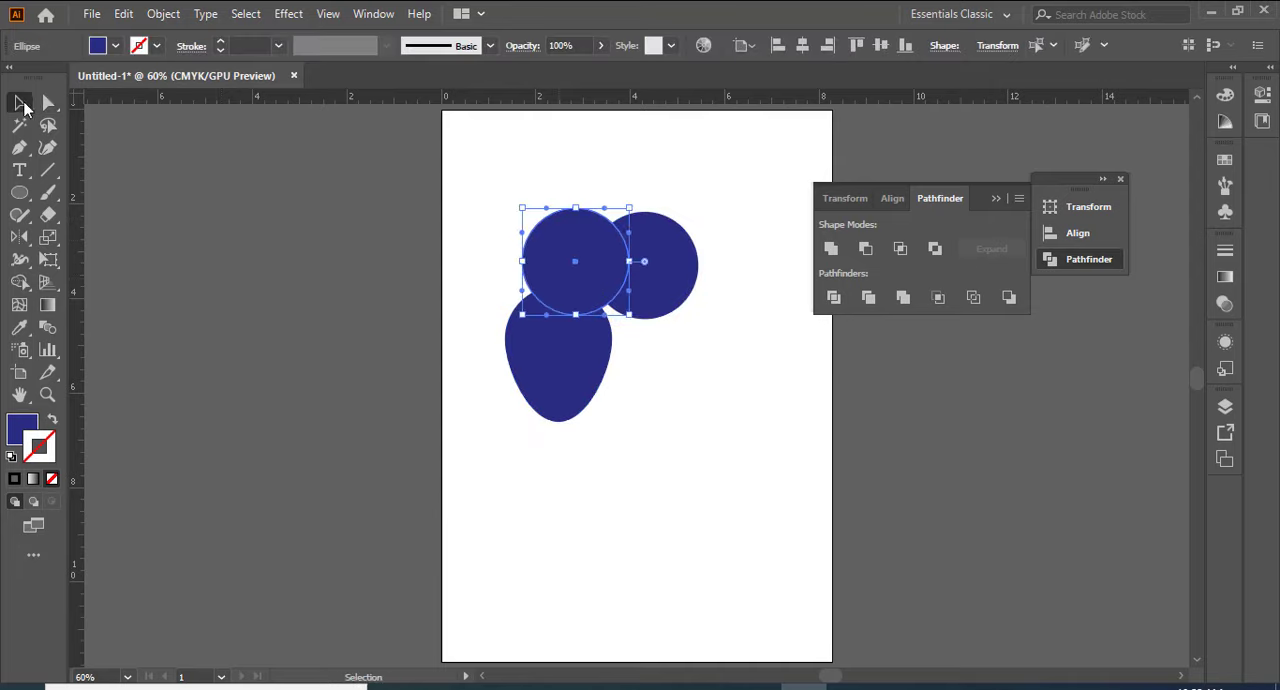
{"action": "left_click", "coordinate": [657, 535]}
{"action": "left_click_drag", "start_coordinate": [583, 309], "coordinate": [568, 296]}
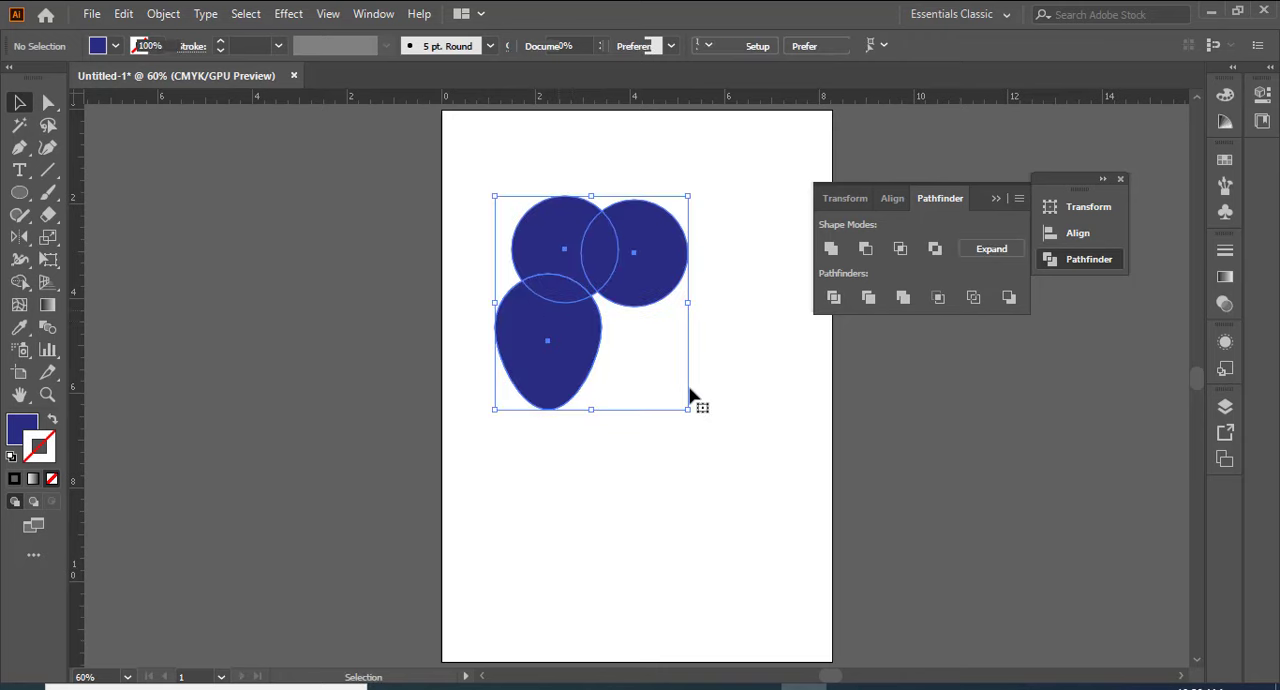
{"action": "left_click", "coordinate": [694, 394]}
{"action": "left_click", "coordinate": [569, 323]}
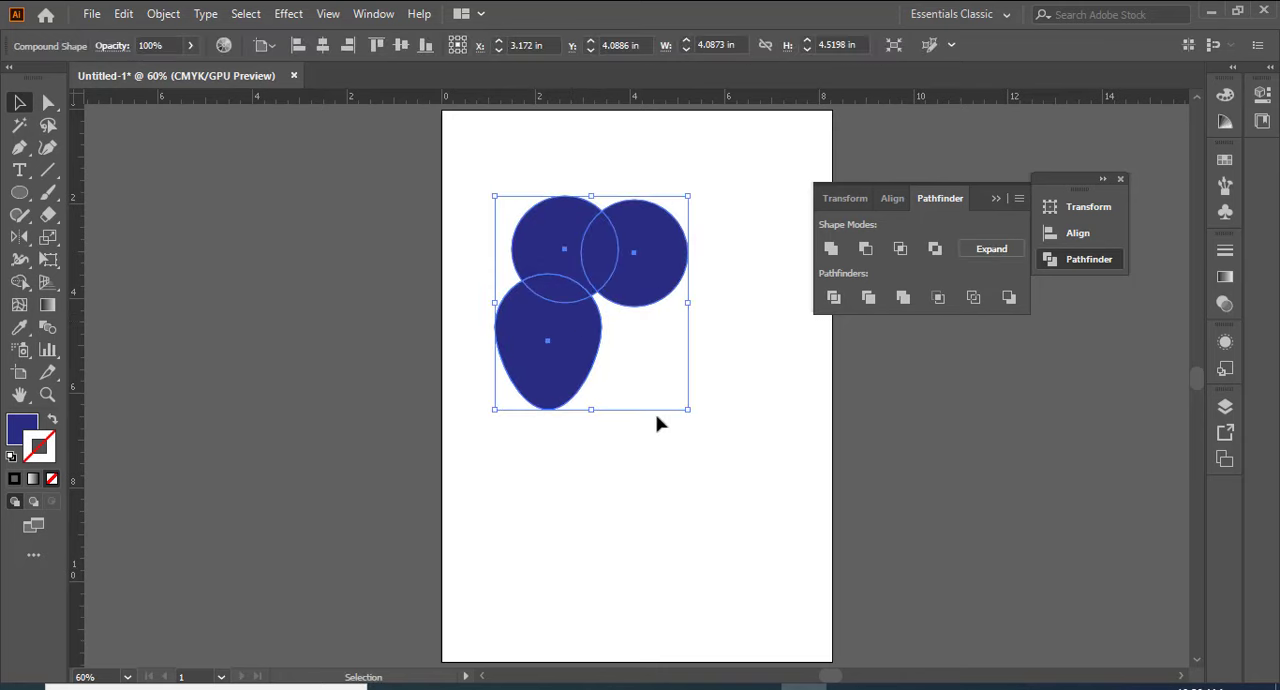
{"action": "key", "text": "a"}
{"action": "key", "text": "ctrl"}
{"action": "left_click", "coordinate": [336, 158]}
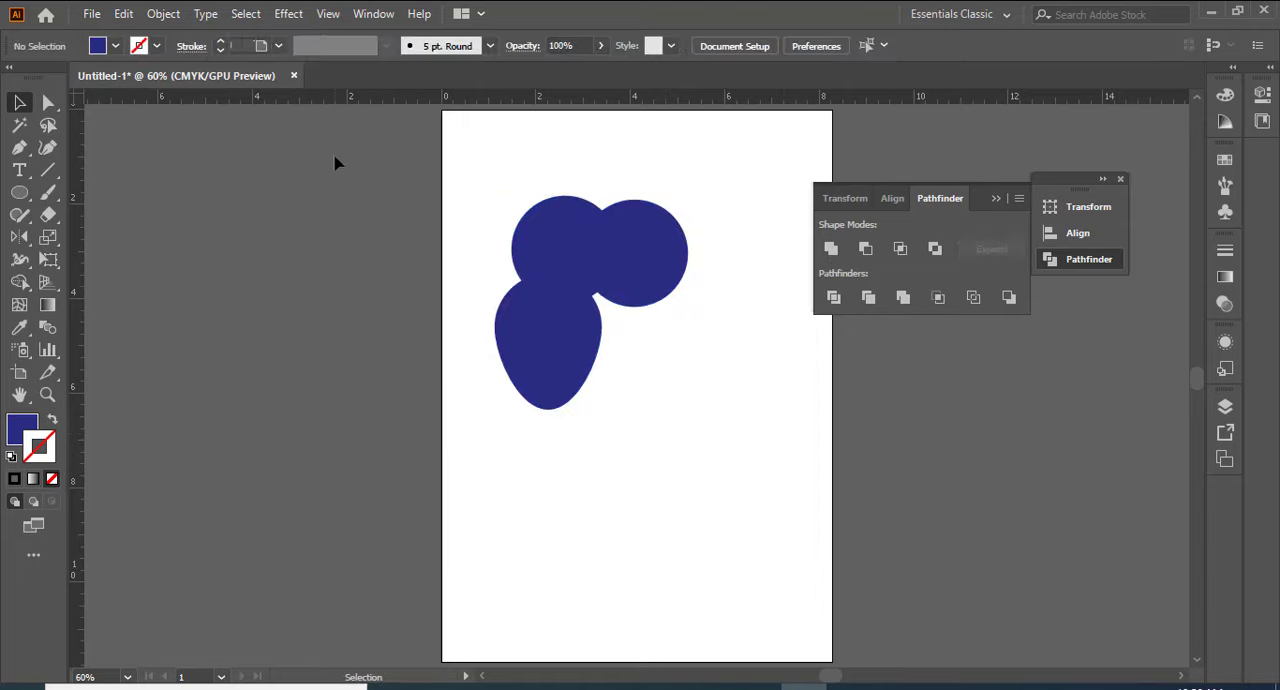
Step: Draw an upright ellipse about 1.39 in wide and 2 in high below the compound shape, and fill it with red
{"action": "left_click", "coordinate": [19, 192]}
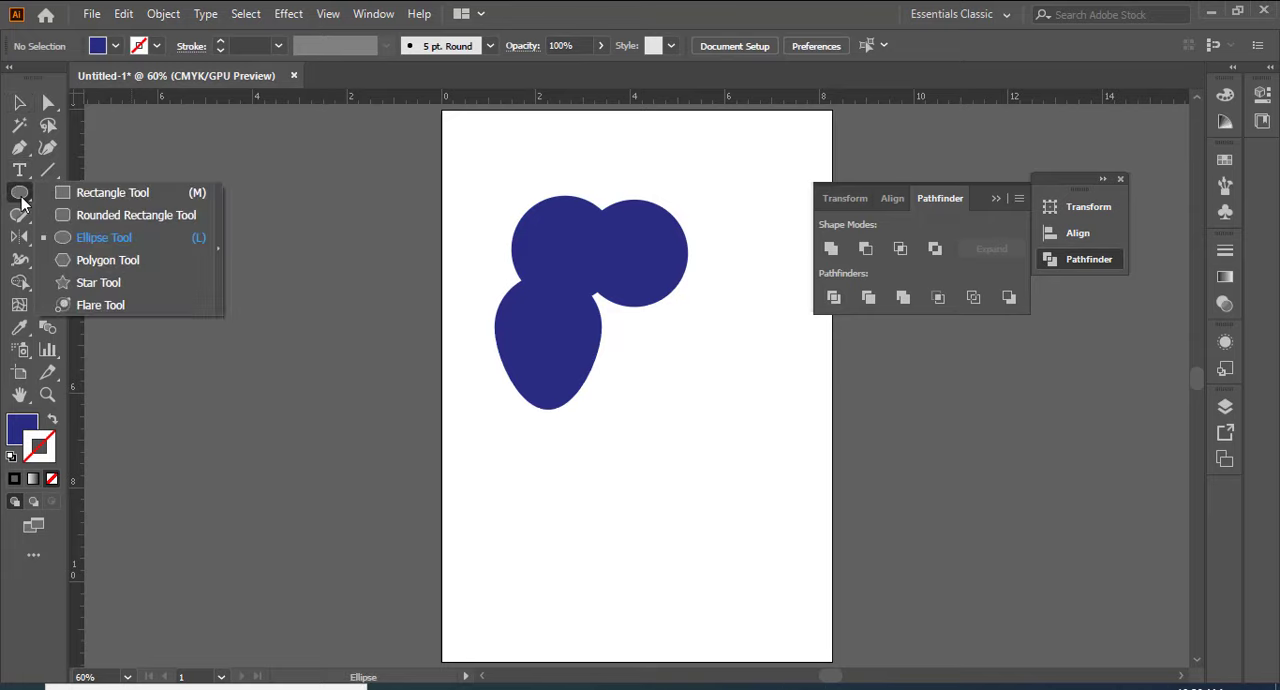
{"action": "left_click", "coordinate": [82, 240]}
{"action": "left_click_drag", "start_coordinate": [475, 466], "coordinate": [542, 560]}
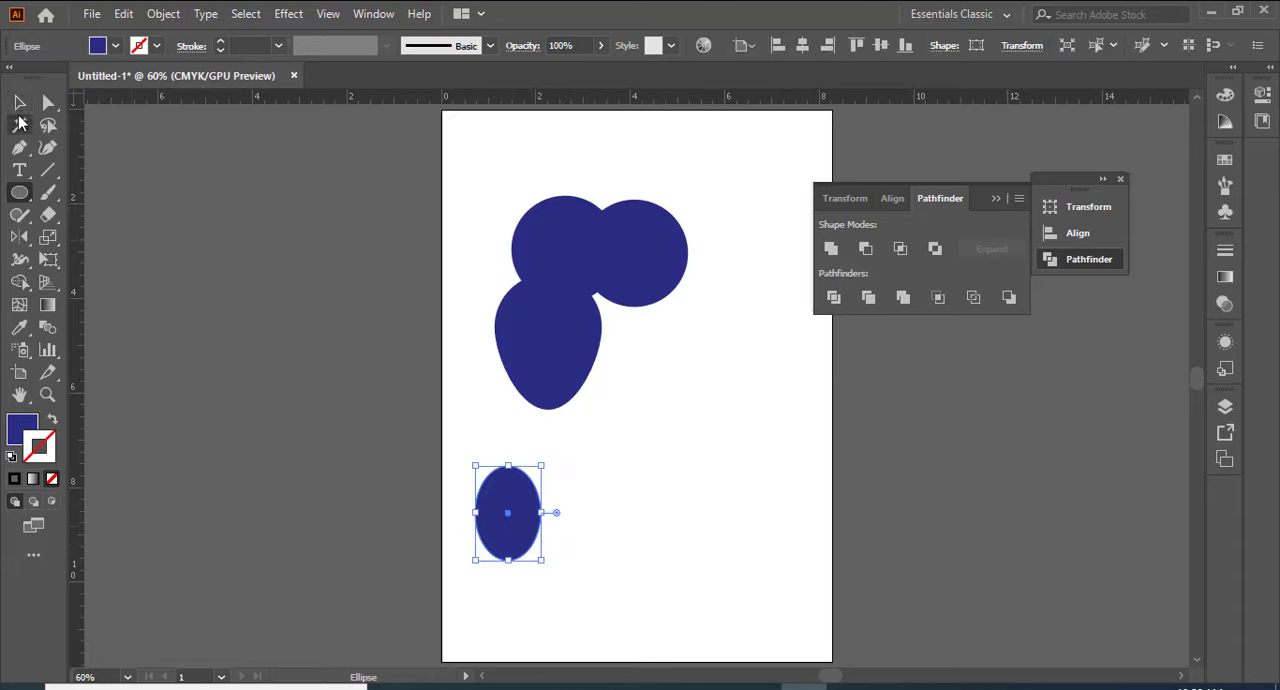
{"action": "left_click", "coordinate": [115, 46]}
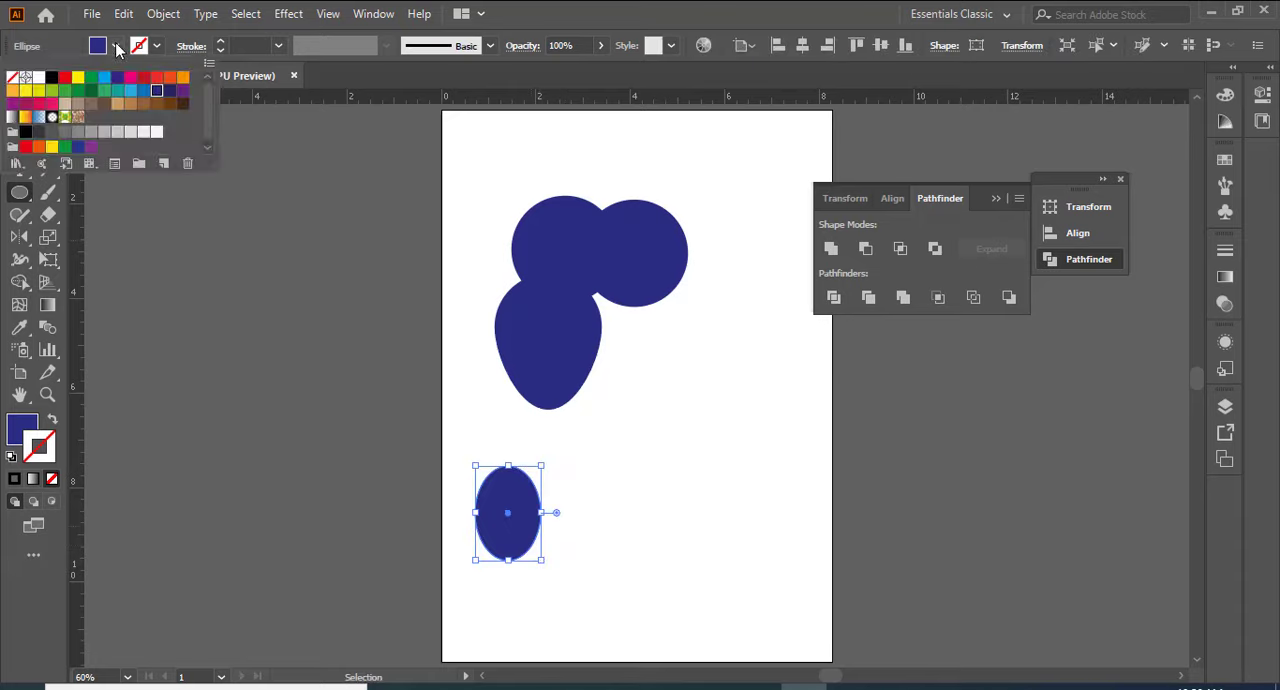
{"action": "left_click", "coordinate": [65, 77]}
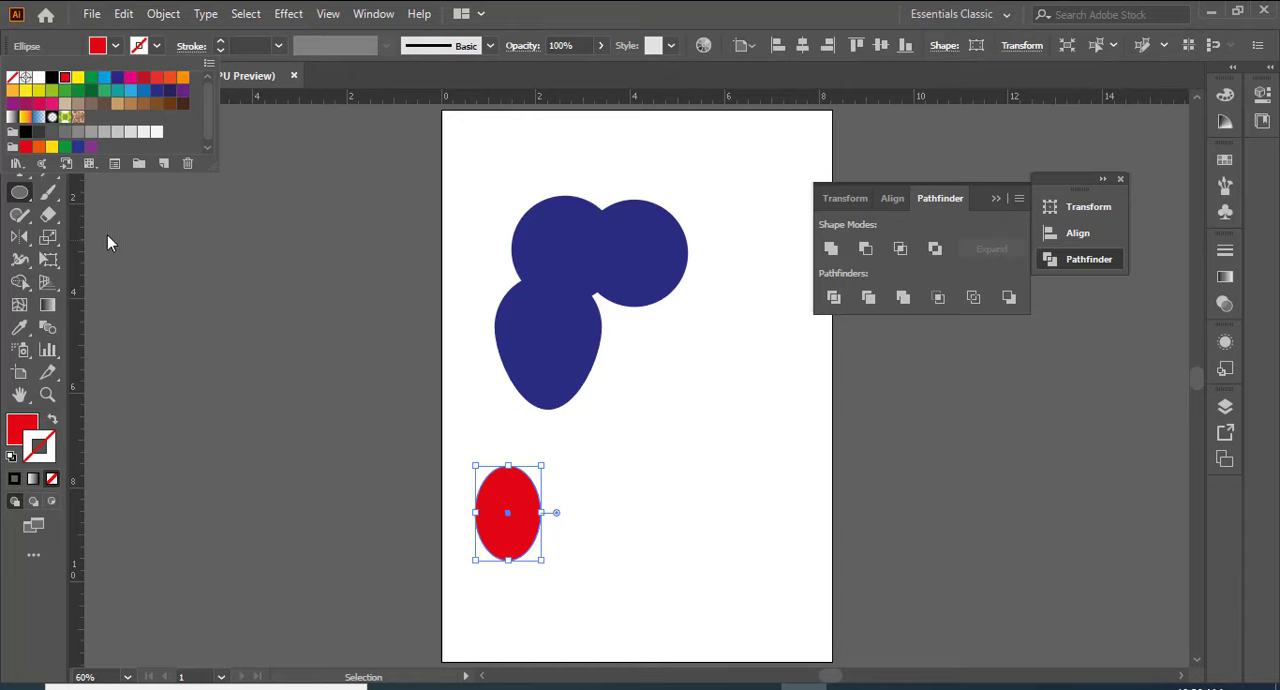
{"action": "left_click", "coordinate": [170, 263]}
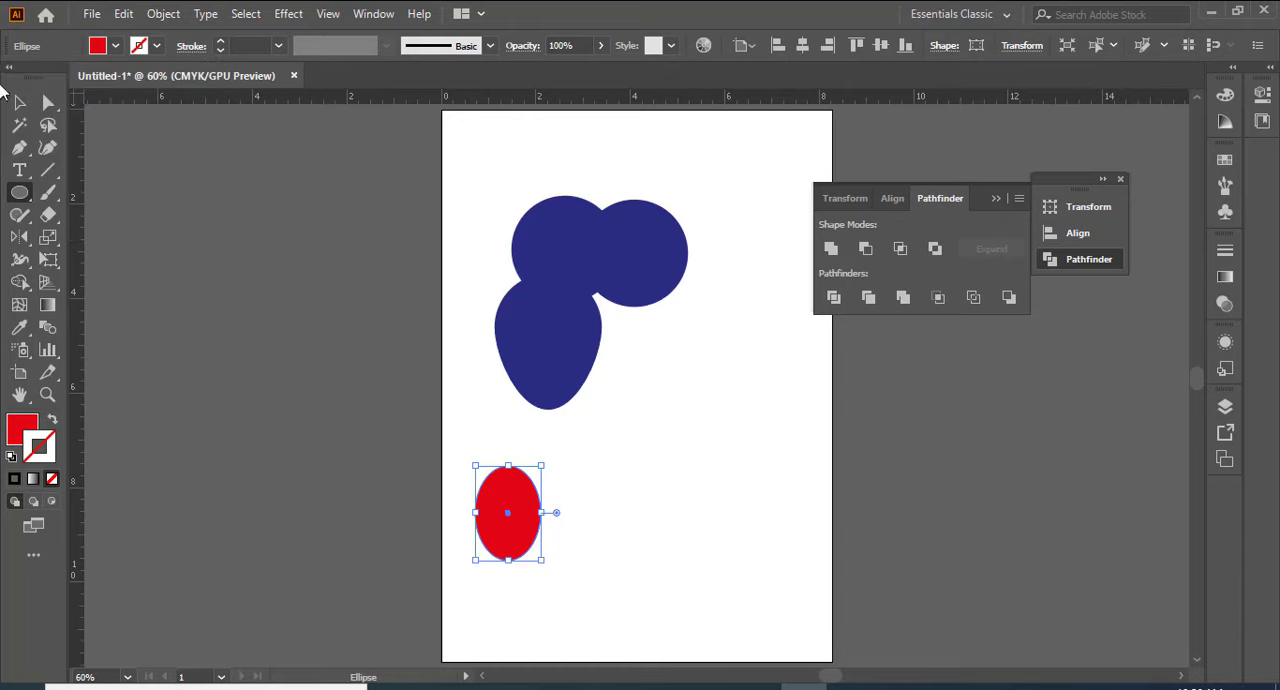
Step: Duplicate the red ellipse three times to the right to form a row of four overlapping ellipses
{"action": "left_click", "coordinate": [20, 108]}
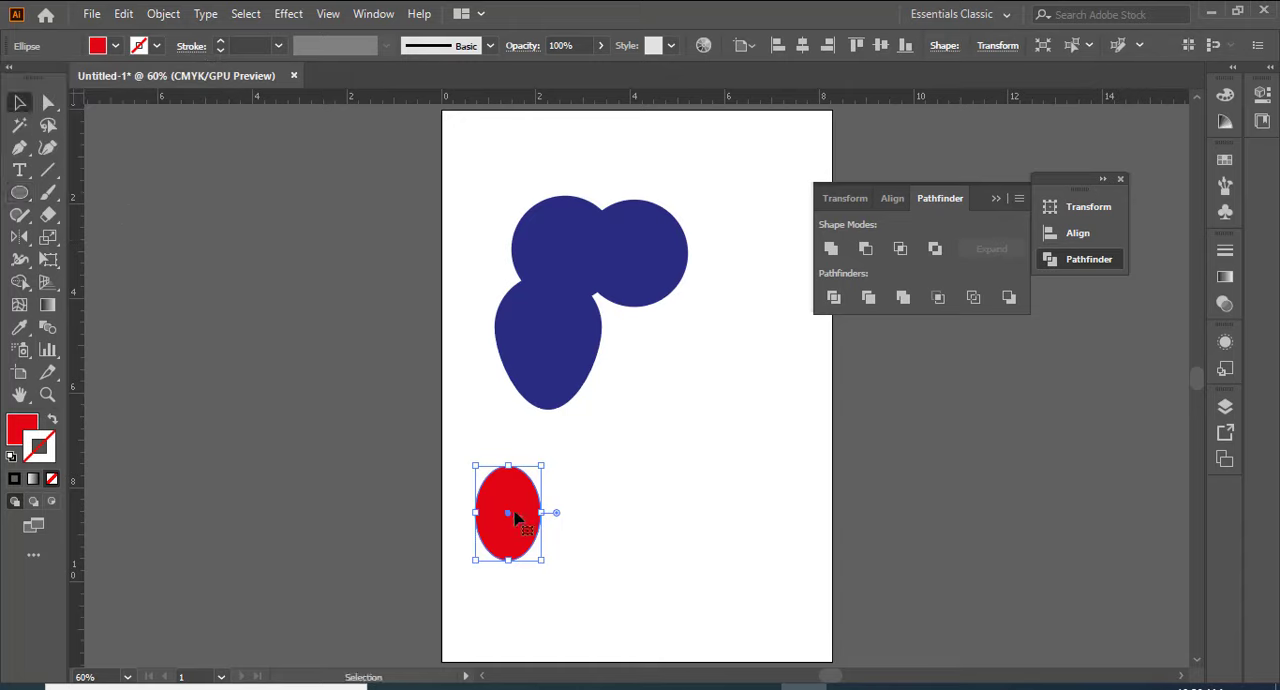
{"action": "left_click_drag", "start_coordinate": [514, 515], "coordinate": [616, 515]}
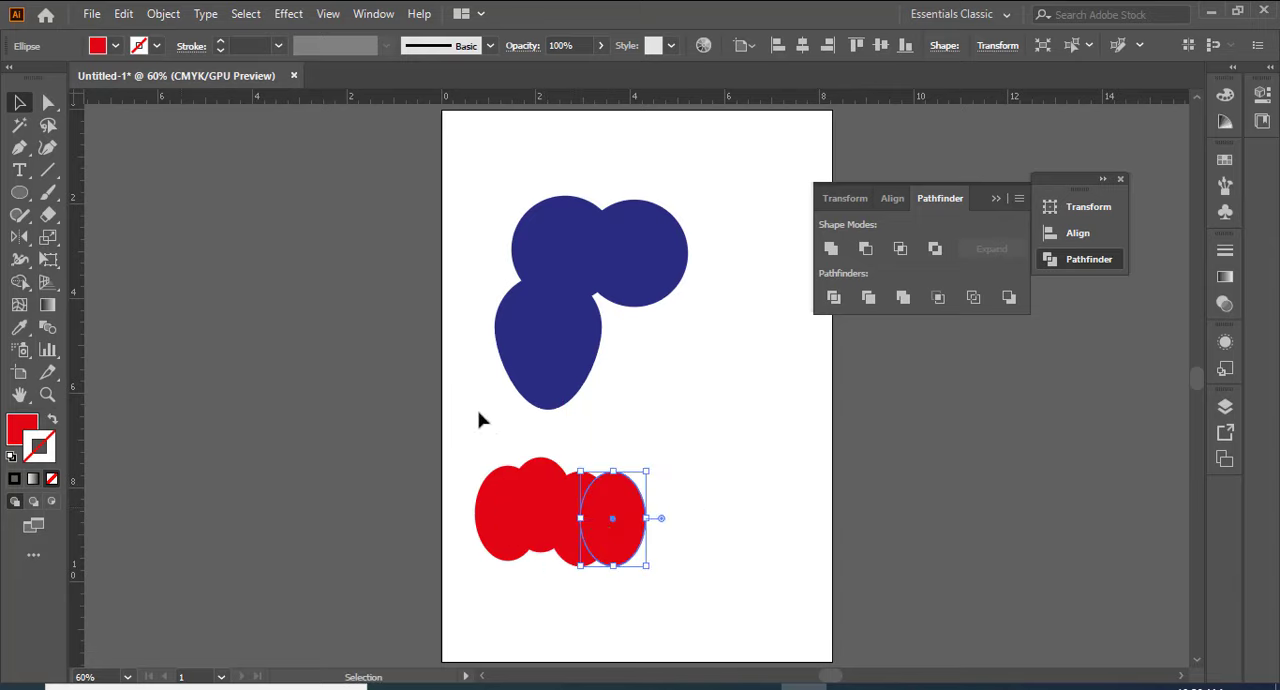
Step: Select the four red ellipses and merge them into one path with a regular Pathfinder Unite
{"action": "left_click_drag", "start_coordinate": [470, 442], "coordinate": [712, 600]}
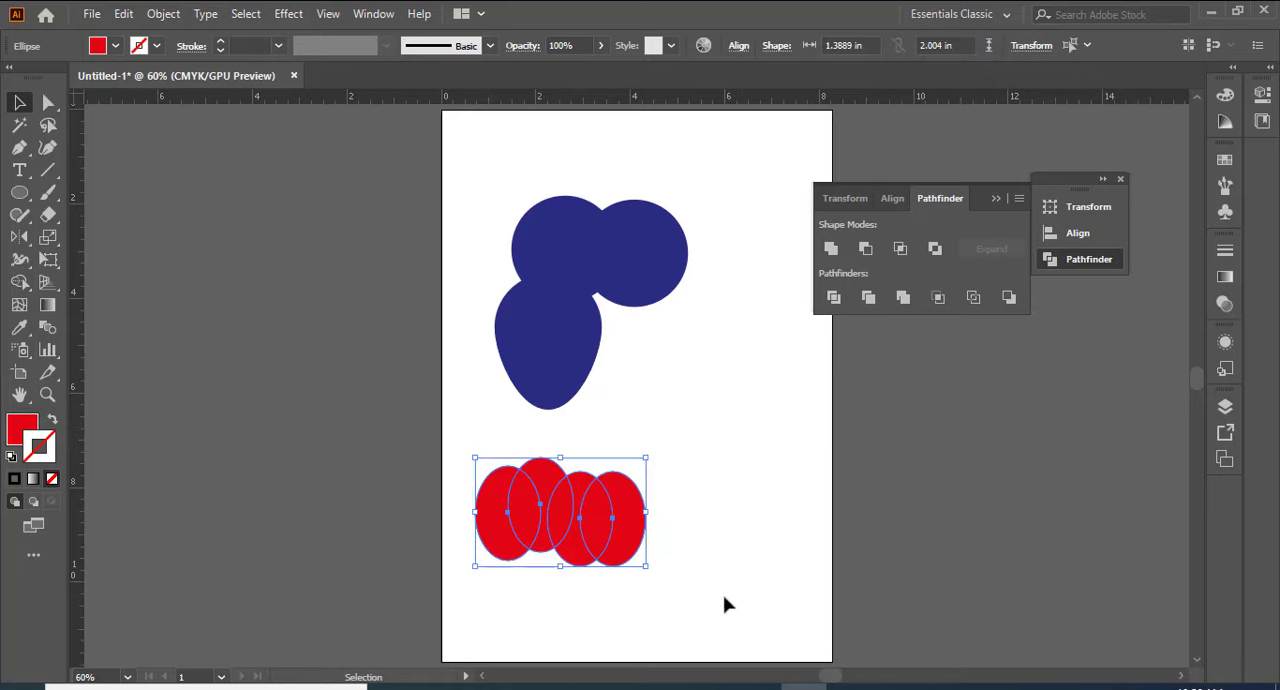
{"action": "left_click", "coordinate": [831, 249]}
{"action": "left_click", "coordinate": [750, 518]}
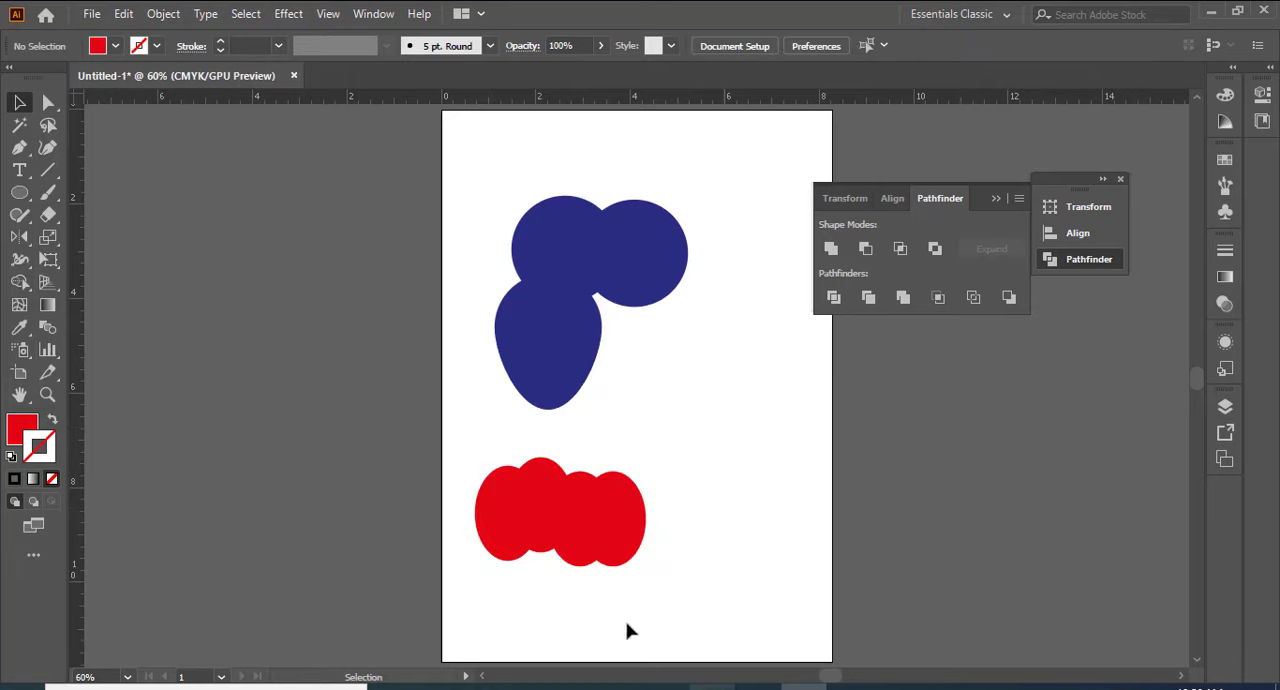
Step: Fill the merged ellipse shape with light blue and move it up and to the left
{"action": "left_click", "coordinate": [578, 533]}
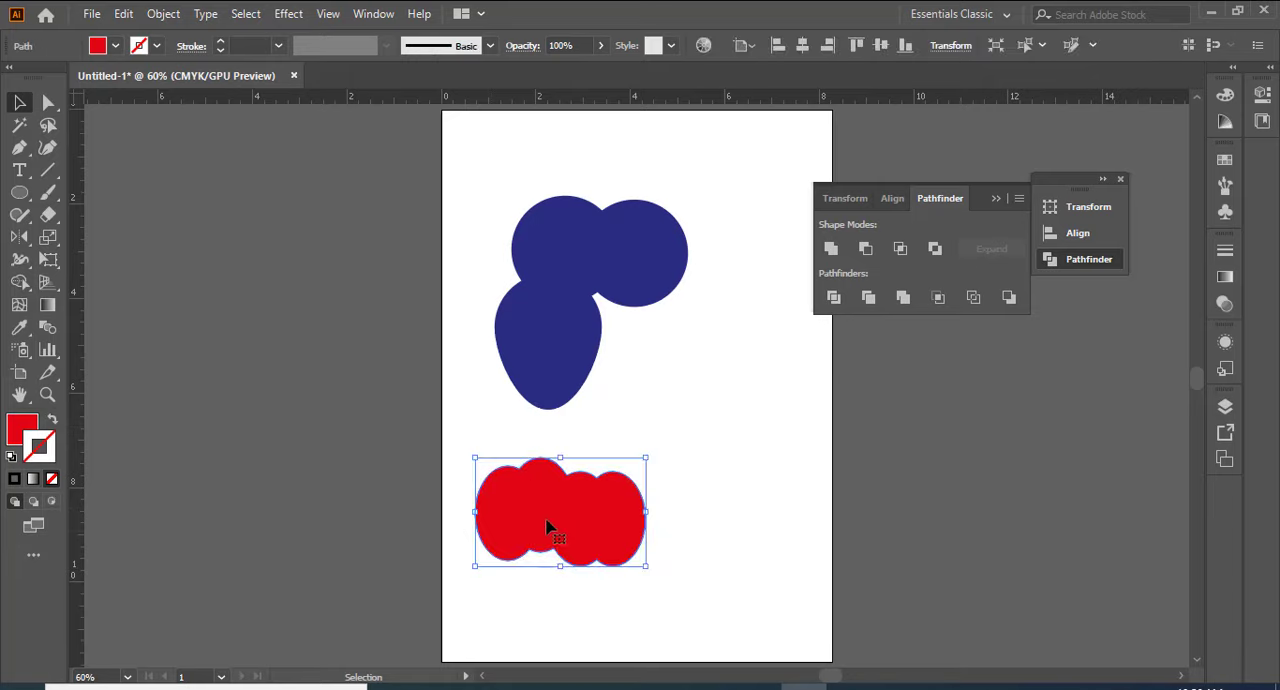
{"action": "left_click", "coordinate": [116, 46]}
{"action": "left_click", "coordinate": [131, 91]}
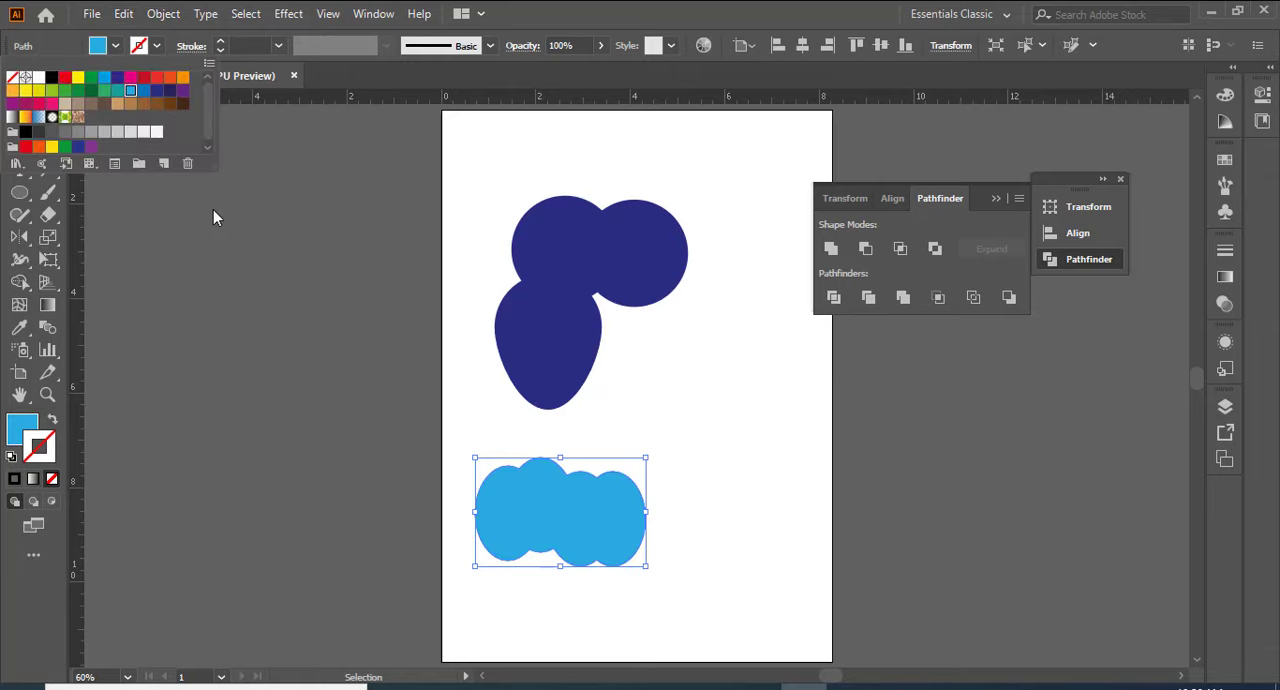
{"action": "left_click", "coordinate": [768, 572]}
{"action": "left_click_drag", "start_coordinate": [578, 542], "coordinate": [521, 497]}
{"action": "left_click", "coordinate": [690, 502]}
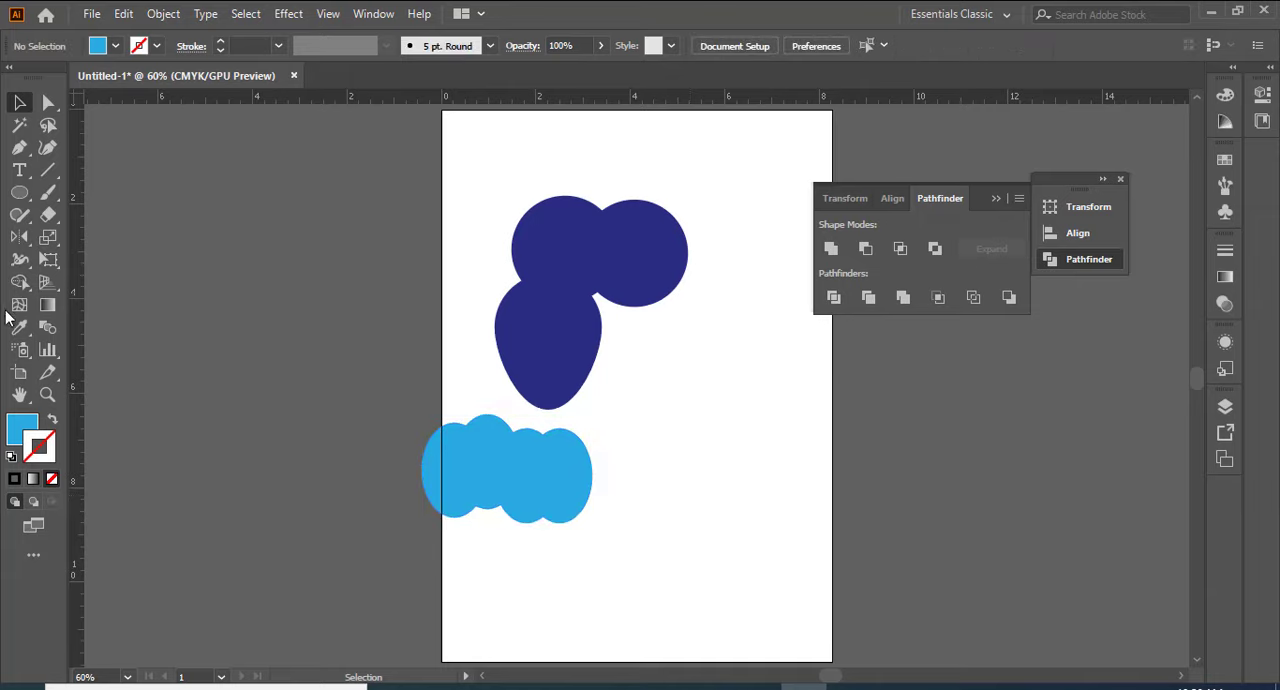
Step: Undo the move, the light blue fill and the Unite on the ellipses
{"action": "key", "text": "ctrl+z"}
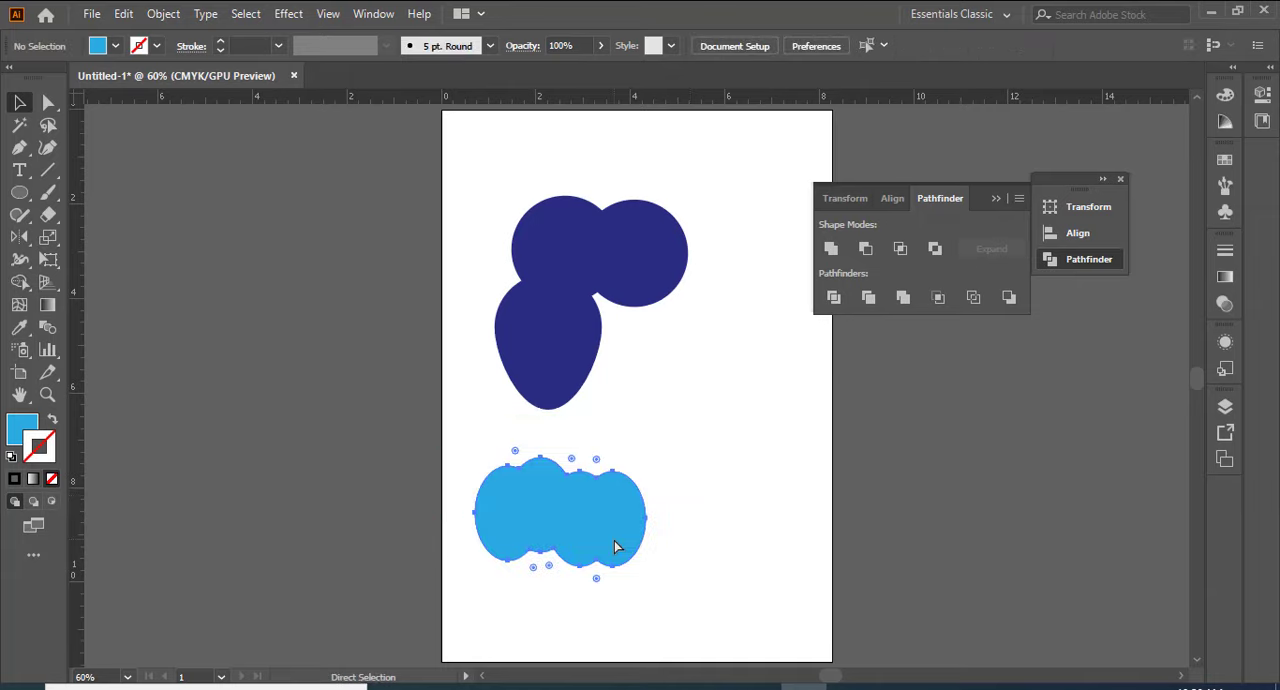
{"action": "key", "text": "ctrl+z"}
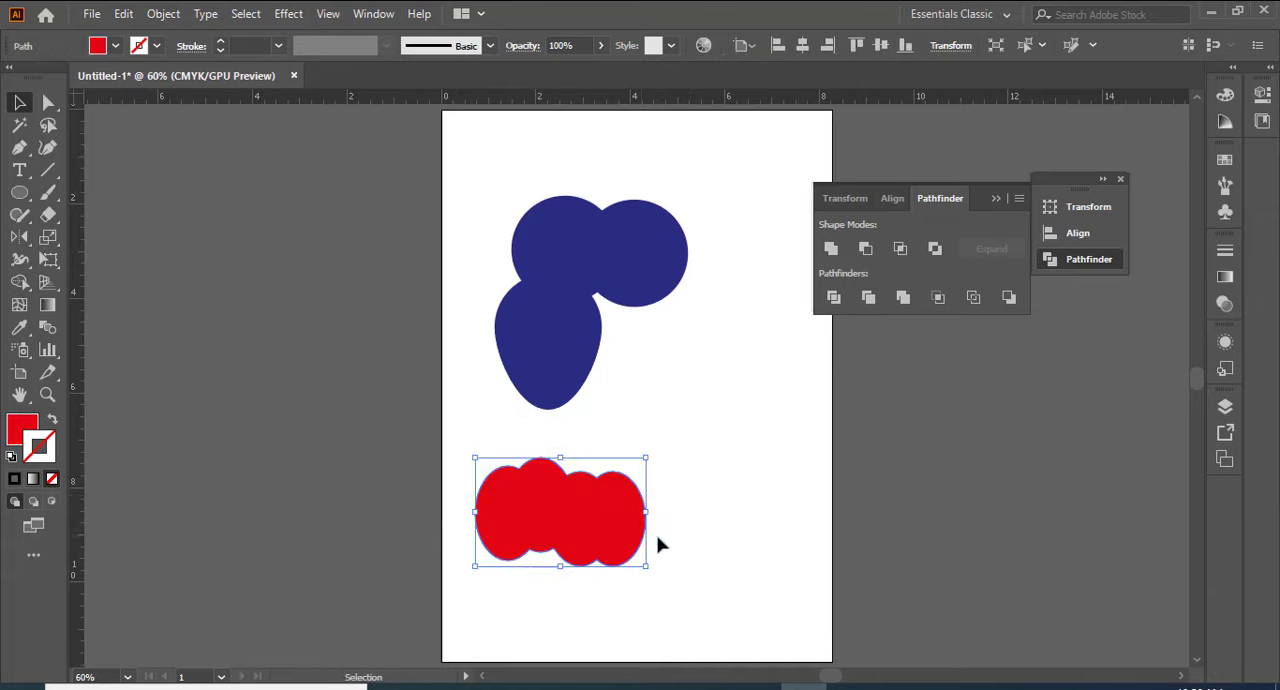
{"action": "key", "text": "ctrl+z"}
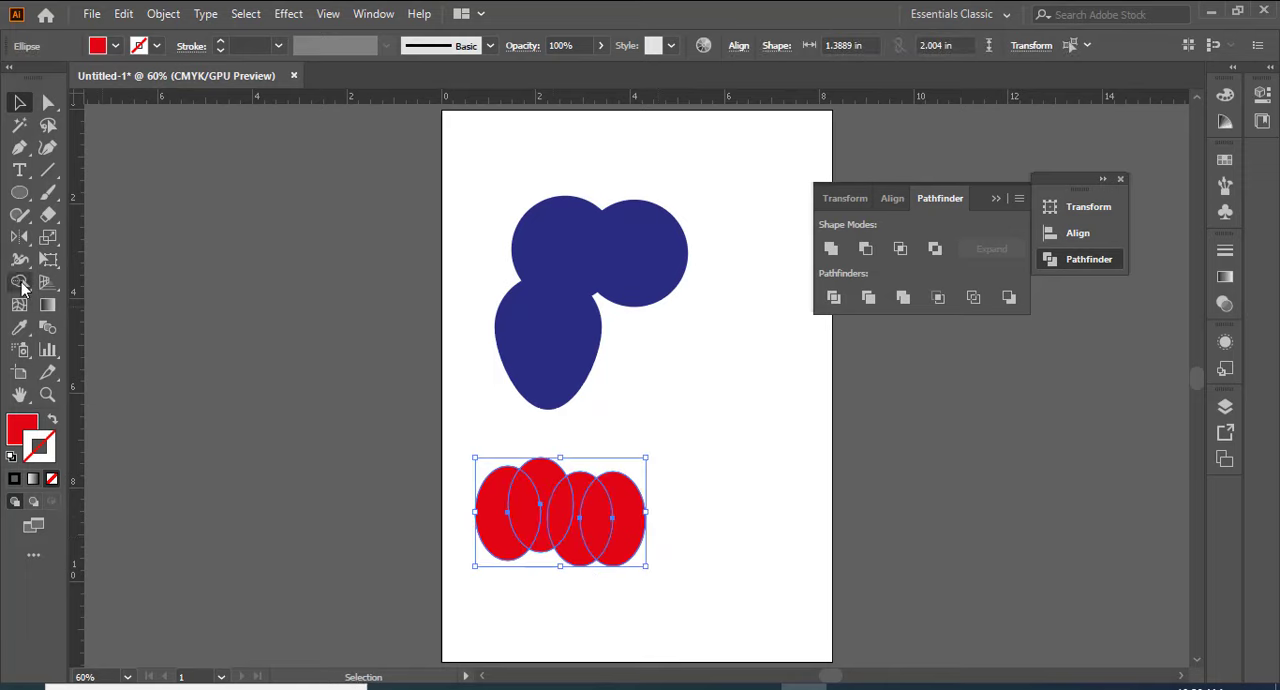
Step: Try merging the four red ellipses with the Shape Builder tool, and undo the merge
{"action": "left_click", "coordinate": [20, 283]}
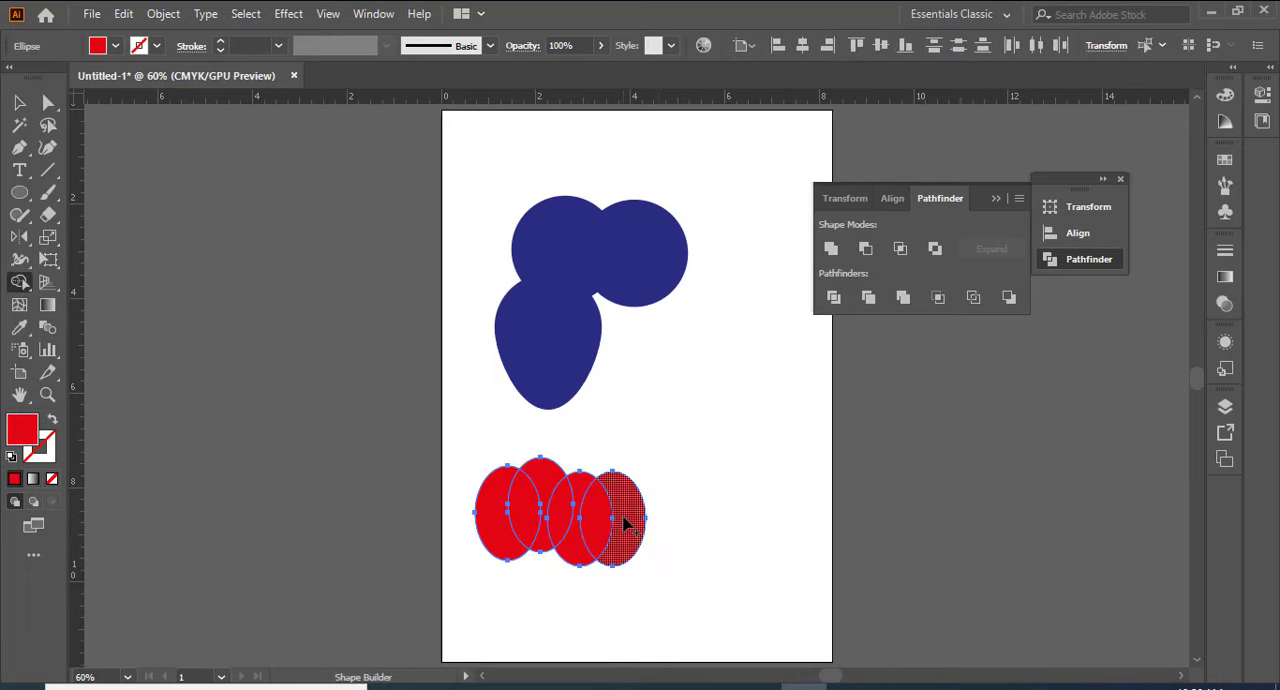
{"action": "left_click_drag", "start_coordinate": [625, 524], "coordinate": [495, 512]}
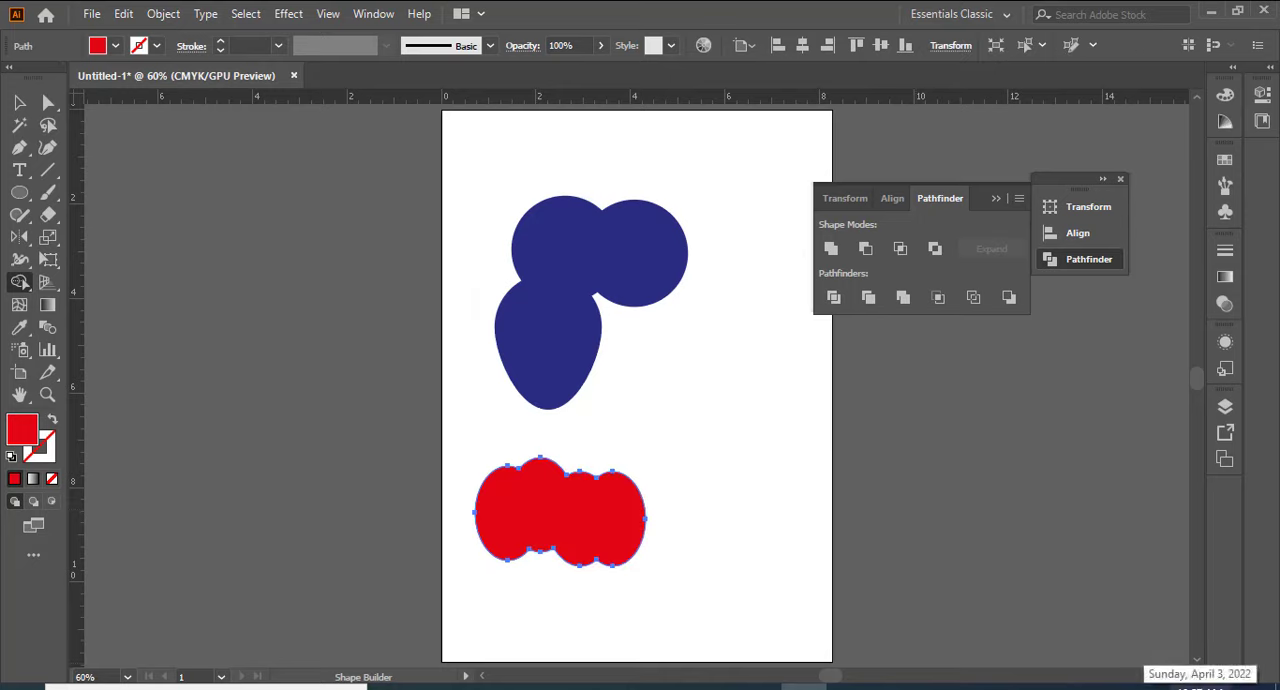
{"action": "key", "text": "ctrl+z"}
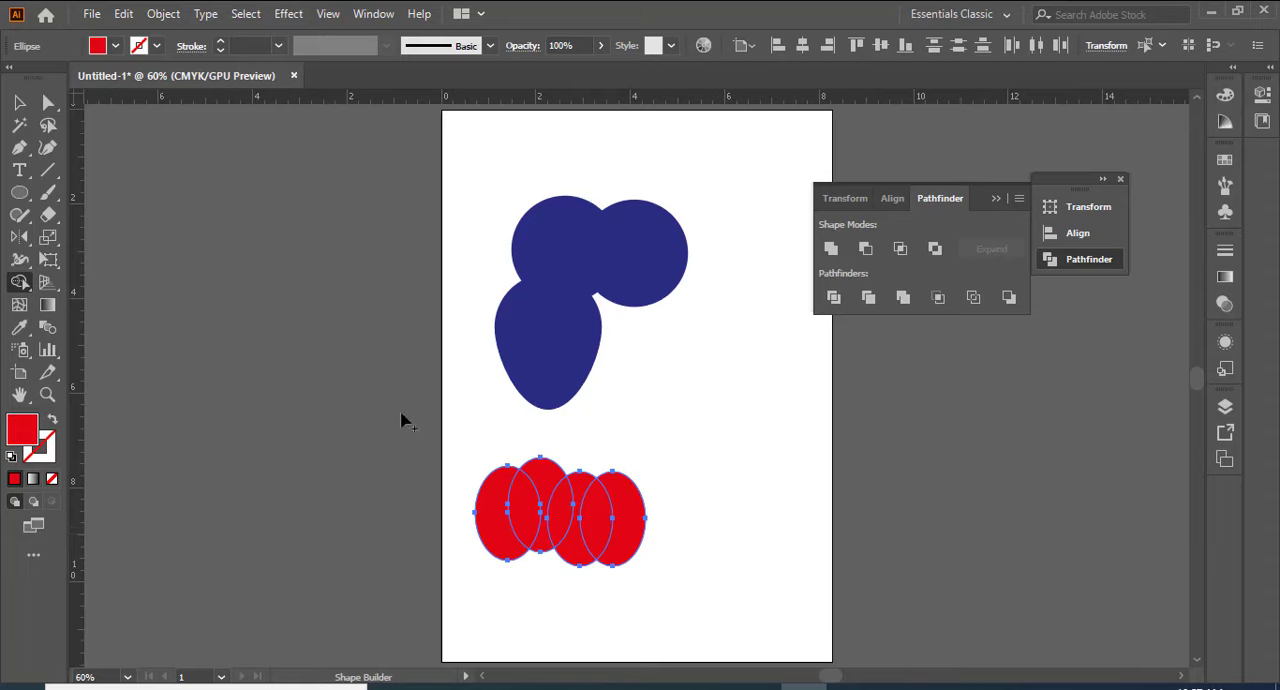
Step: Try Pathfinder Minus Front on the four red ellipses and undo it, then try Intersect on them
{"action": "left_click", "coordinate": [866, 247]}
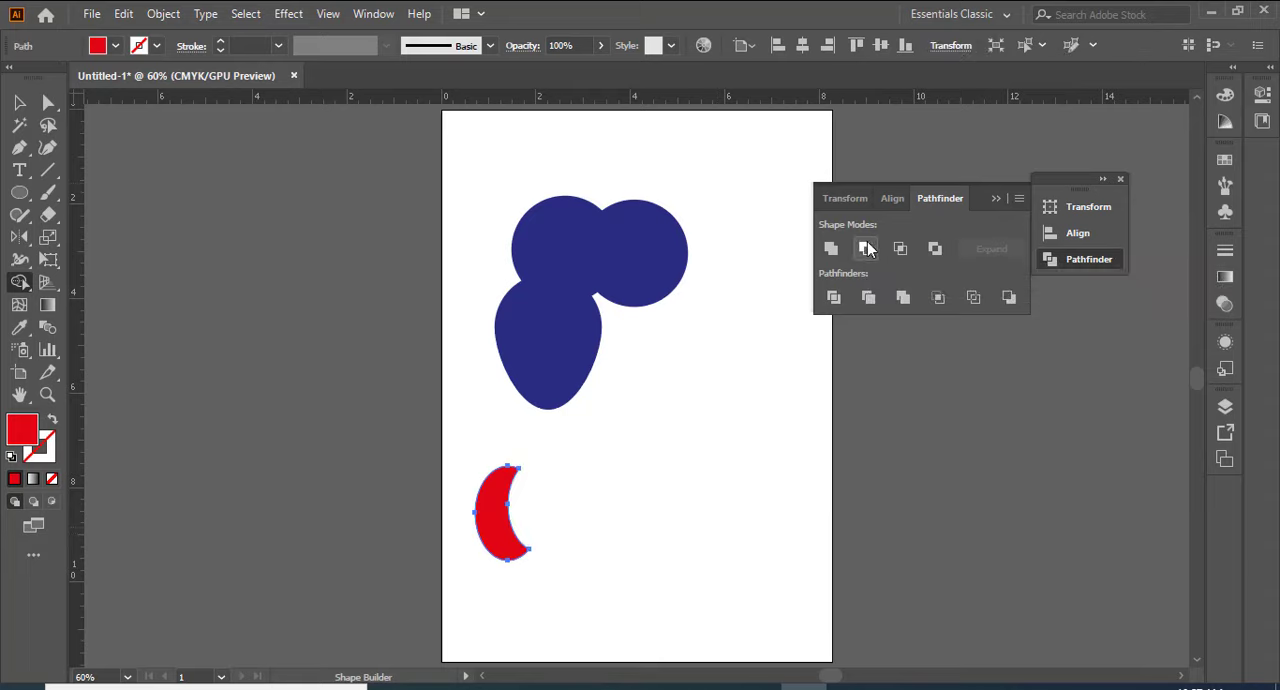
{"action": "key", "text": "ctrl+z"}
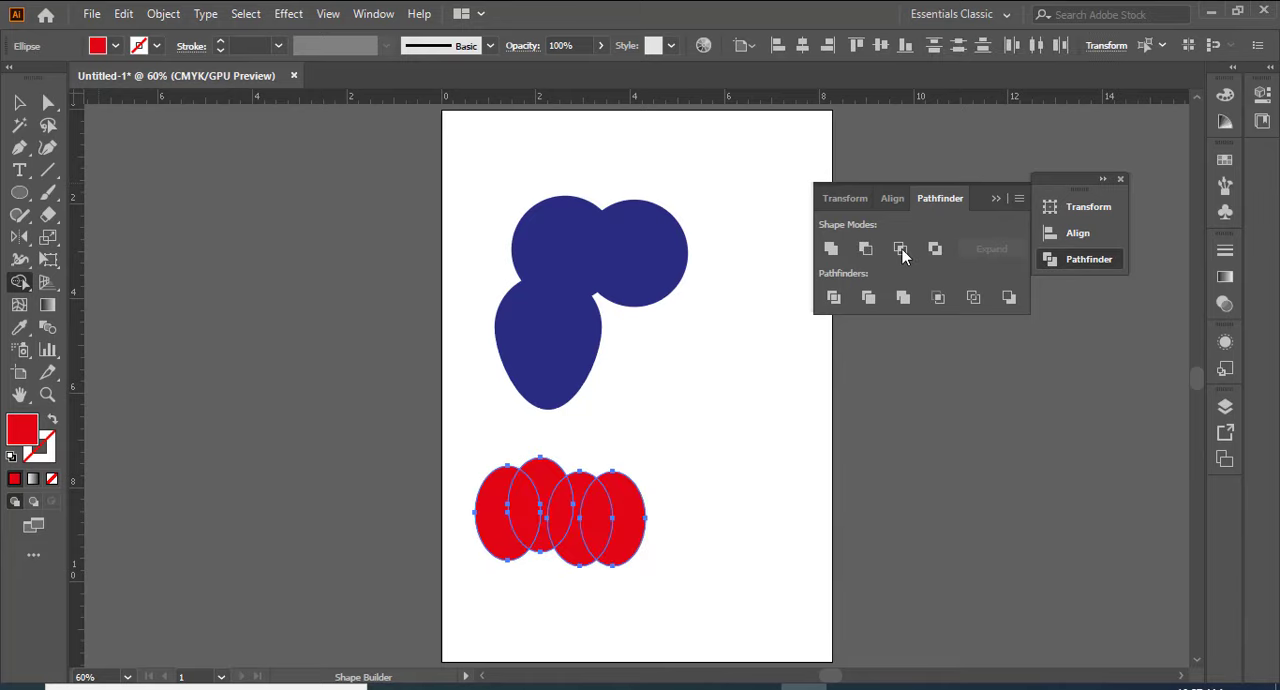
{"action": "left_click", "coordinate": [901, 248]}
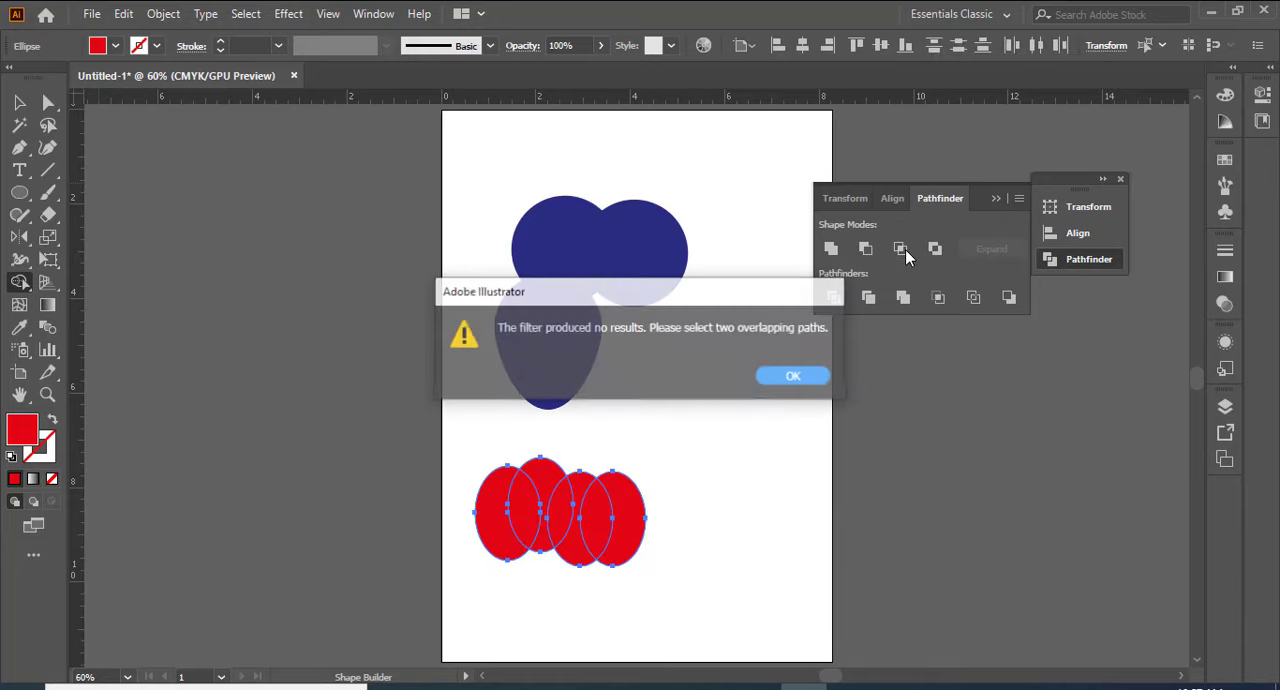
{"action": "left_click", "coordinate": [794, 377]}
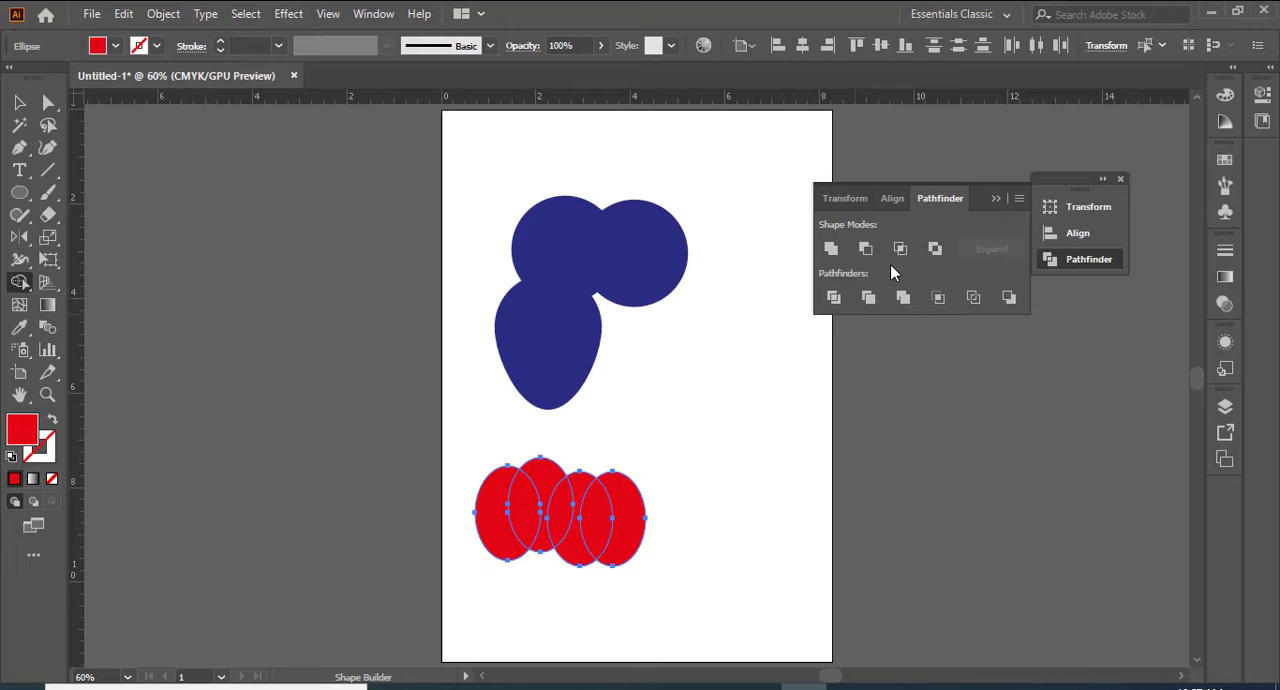
Step: Delete the two rightmost red ellipses, leaving only the two overlapping ones on the left
{"action": "left_click", "coordinate": [19, 102]}
{"action": "left_click", "coordinate": [733, 427]}
{"action": "left_click", "coordinate": [634, 509]}
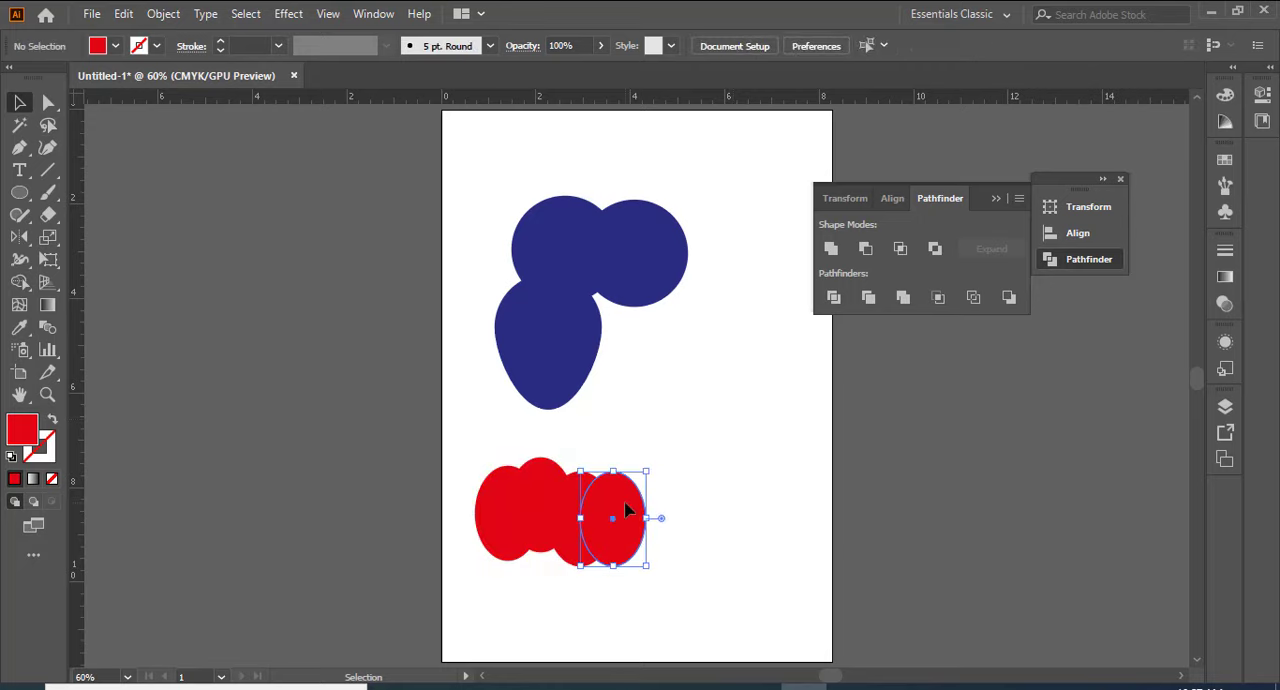
{"action": "key", "text": "Delete"}
{"action": "left_click", "coordinate": [600, 500]}
{"action": "key", "text": "Delete"}
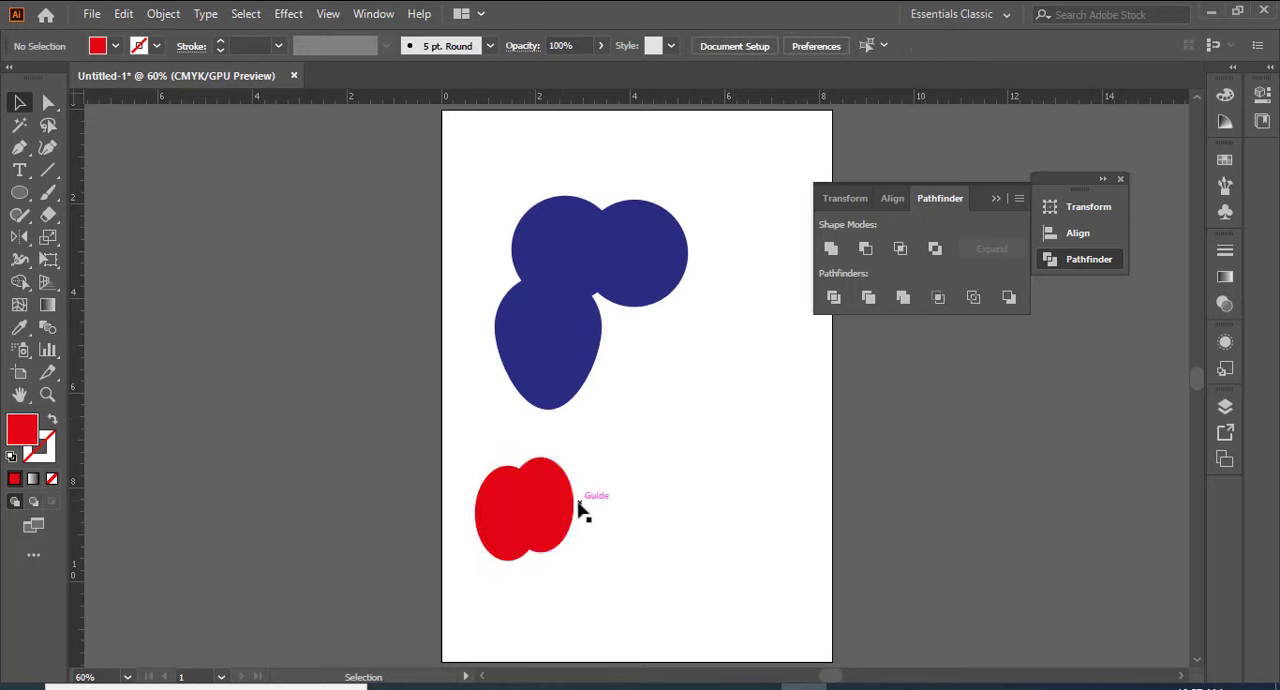
Step: Fill the front ellipse of the remaining overlapping pair with green
{"action": "left_click_drag", "start_coordinate": [470, 451], "coordinate": [597, 523]}
{"action": "left_click", "coordinate": [597, 523]}
{"action": "left_click", "coordinate": [563, 500]}
{"action": "left_click", "coordinate": [118, 46]}
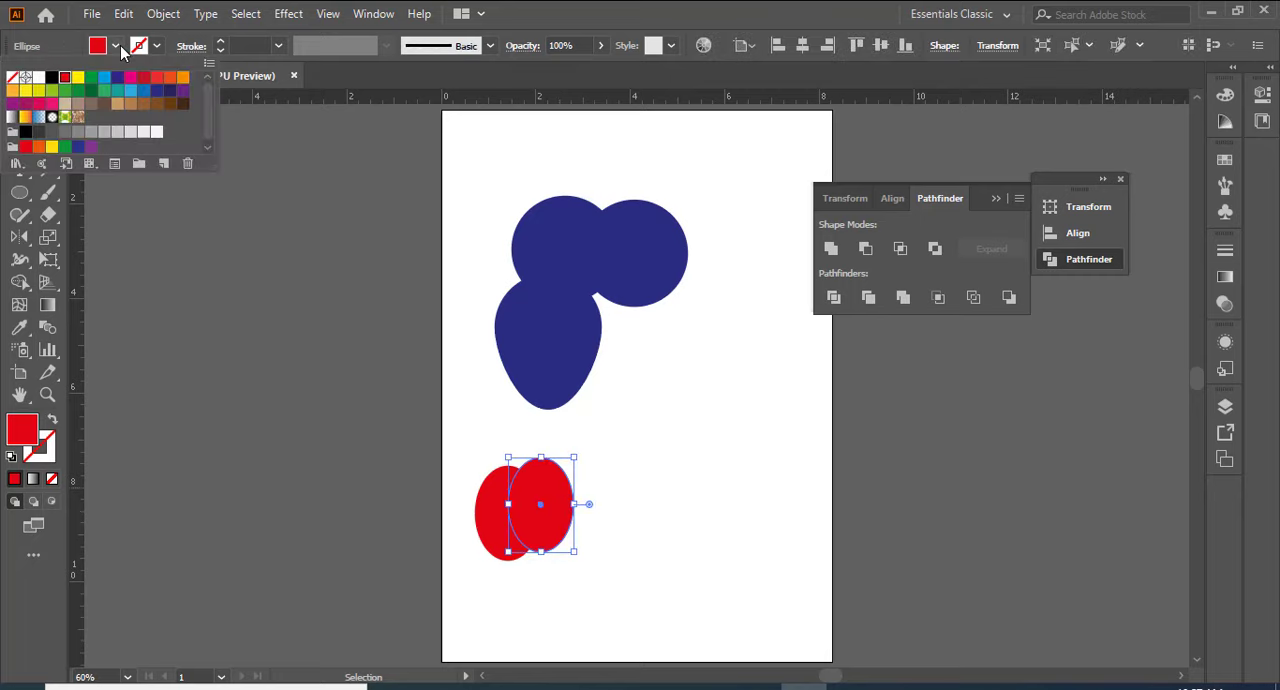
{"action": "left_click", "coordinate": [77, 93]}
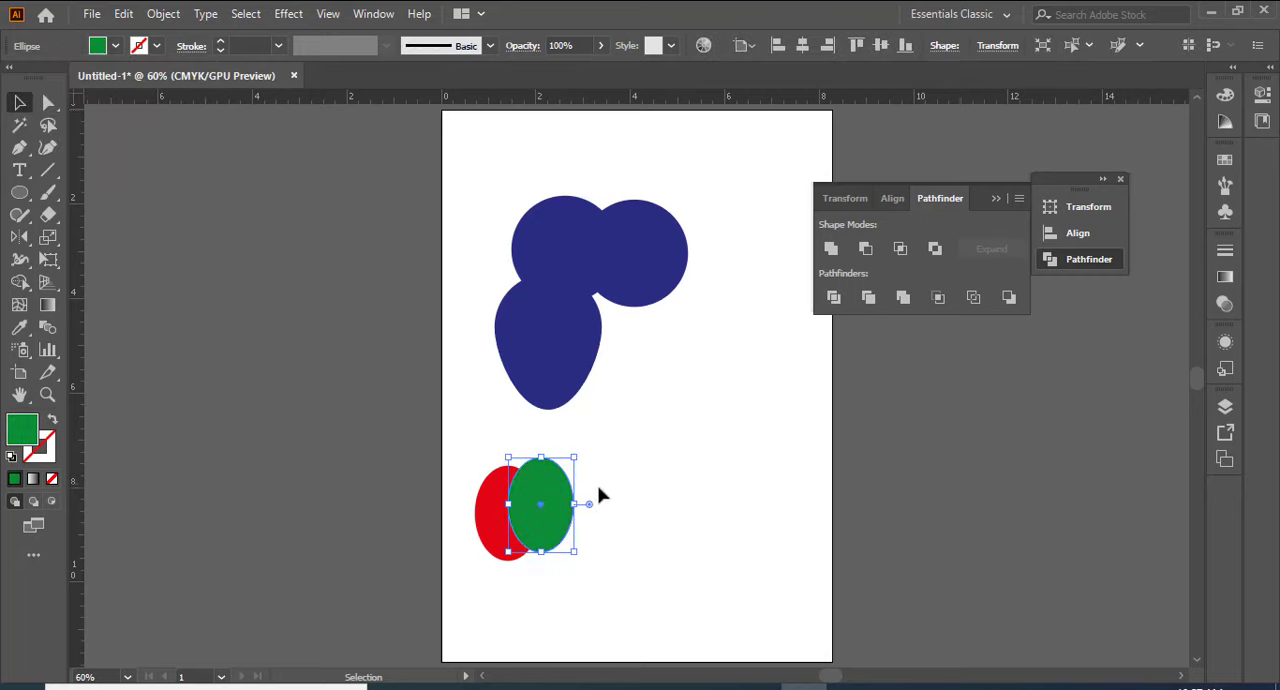
Step: Intersect the overlapping red and green ellipses with Pathfinder, undo it once, and apply Intersect to them again
{"action": "left_click_drag", "start_coordinate": [478, 452], "coordinate": [571, 566]}
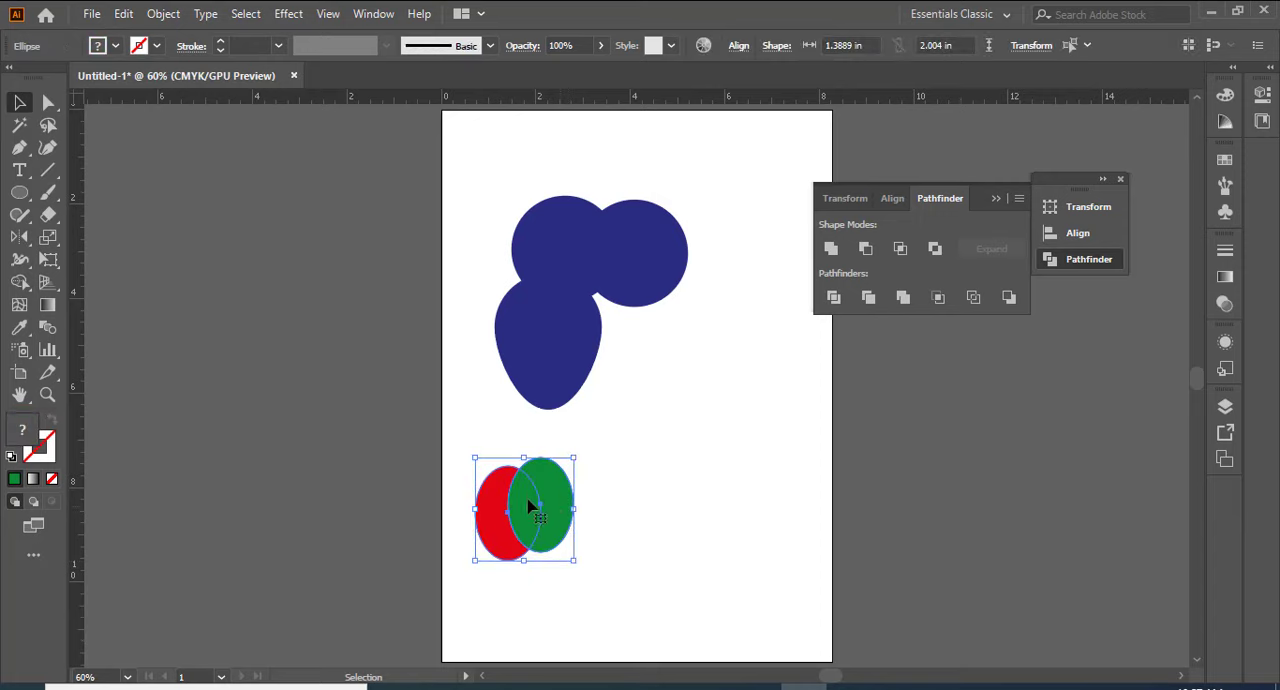
{"action": "left_click", "coordinate": [900, 249]}
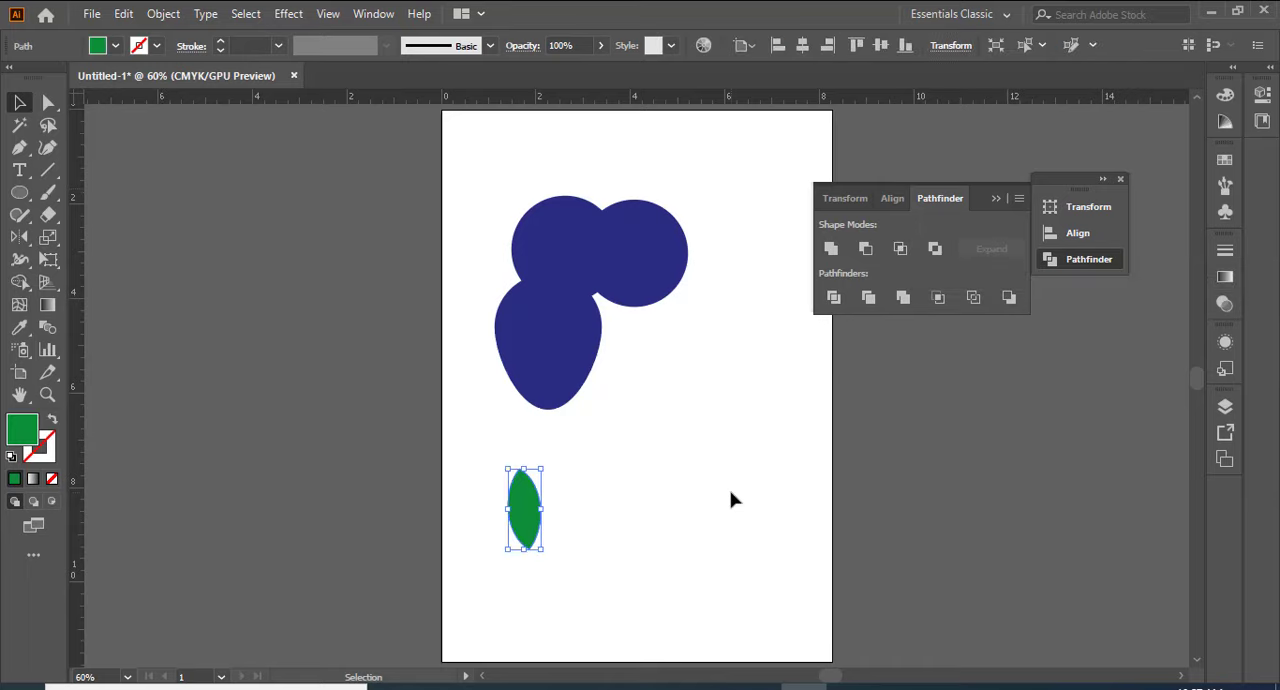
{"action": "left_click", "coordinate": [720, 523]}
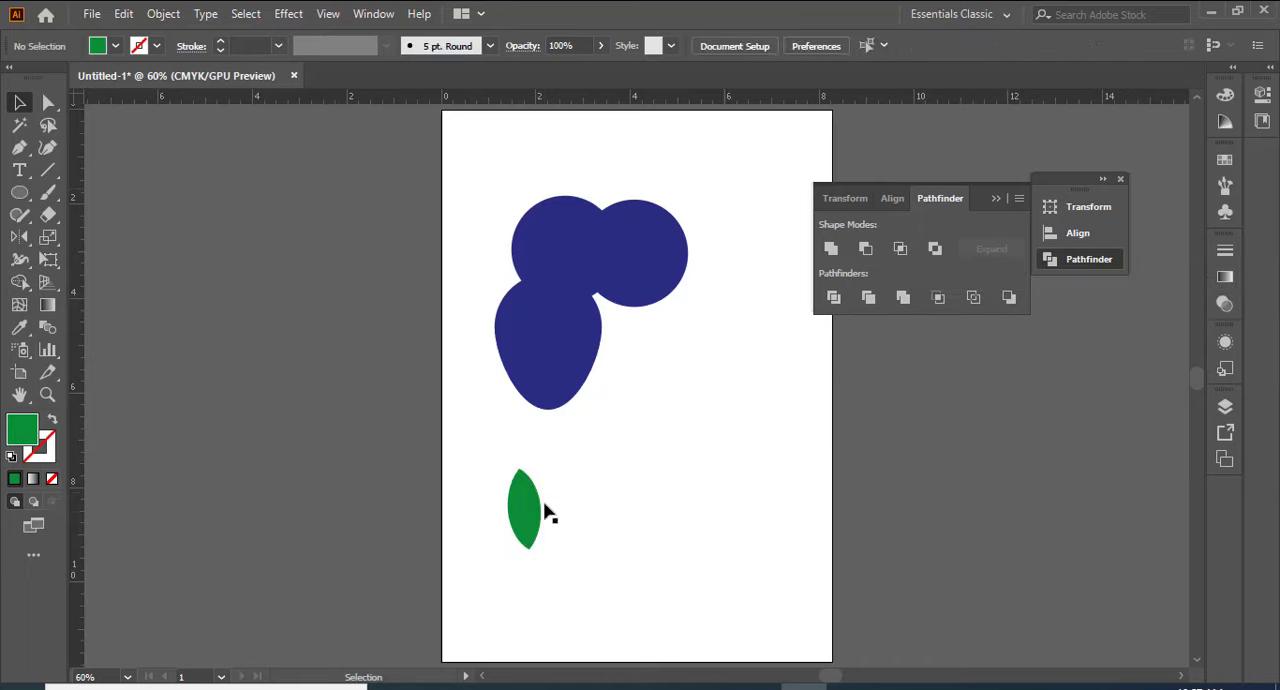
{"action": "left_click", "coordinate": [528, 510]}
{"action": "left_click", "coordinate": [712, 478]}
{"action": "key", "text": "ctrl+z"}
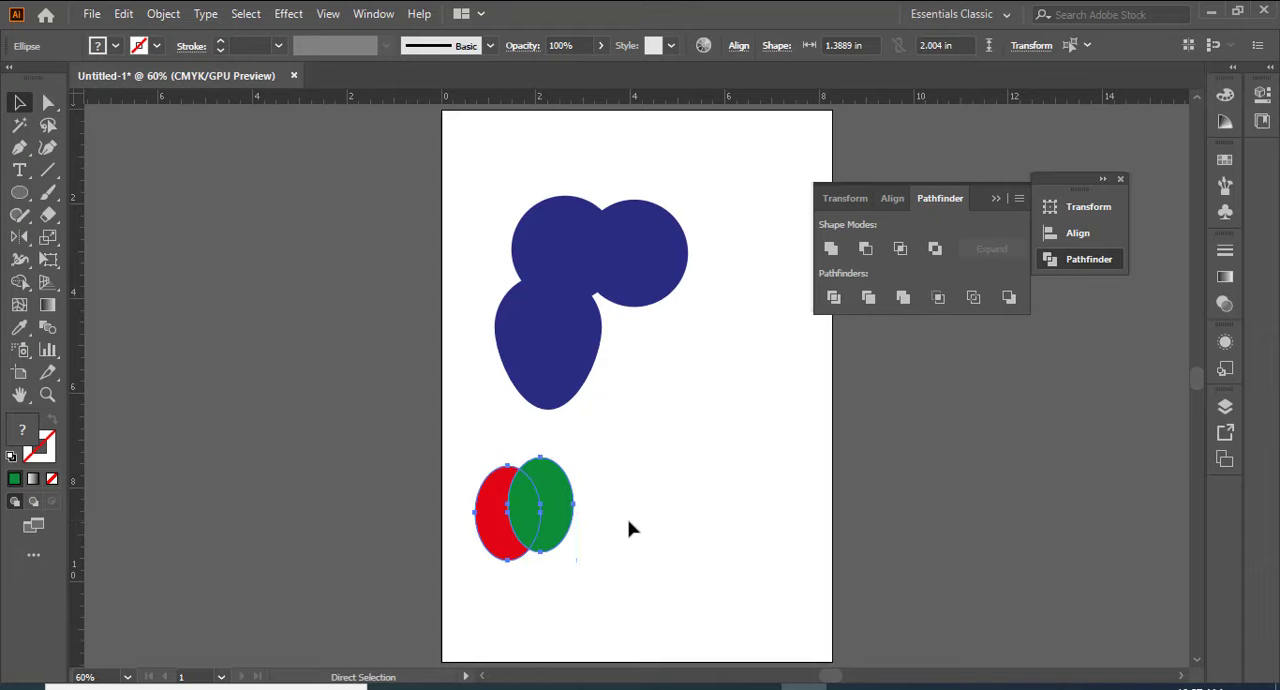
{"action": "left_click", "coordinate": [903, 250]}
{"action": "left_click", "coordinate": [548, 427]}
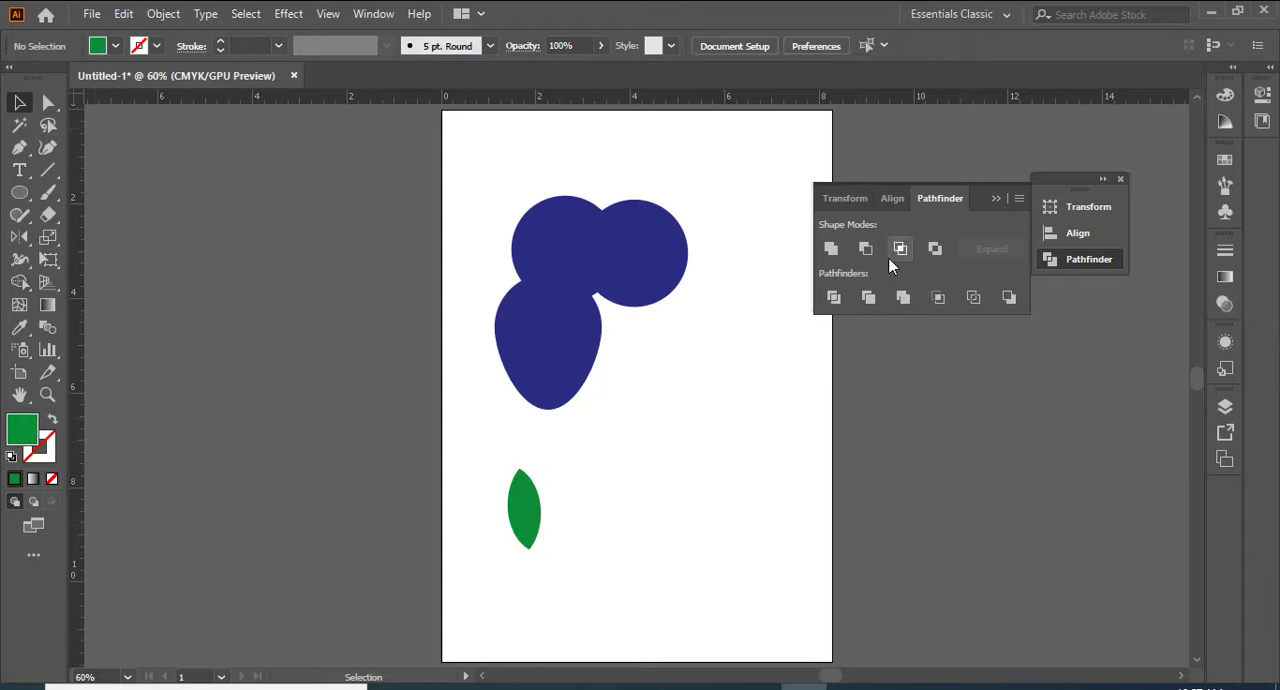
Step: Draw a green circle right of the leaf shape with an ellipse overlapping its lower edge, and fill the ellipse with greyish brown
{"action": "left_click", "coordinate": [19, 192]}
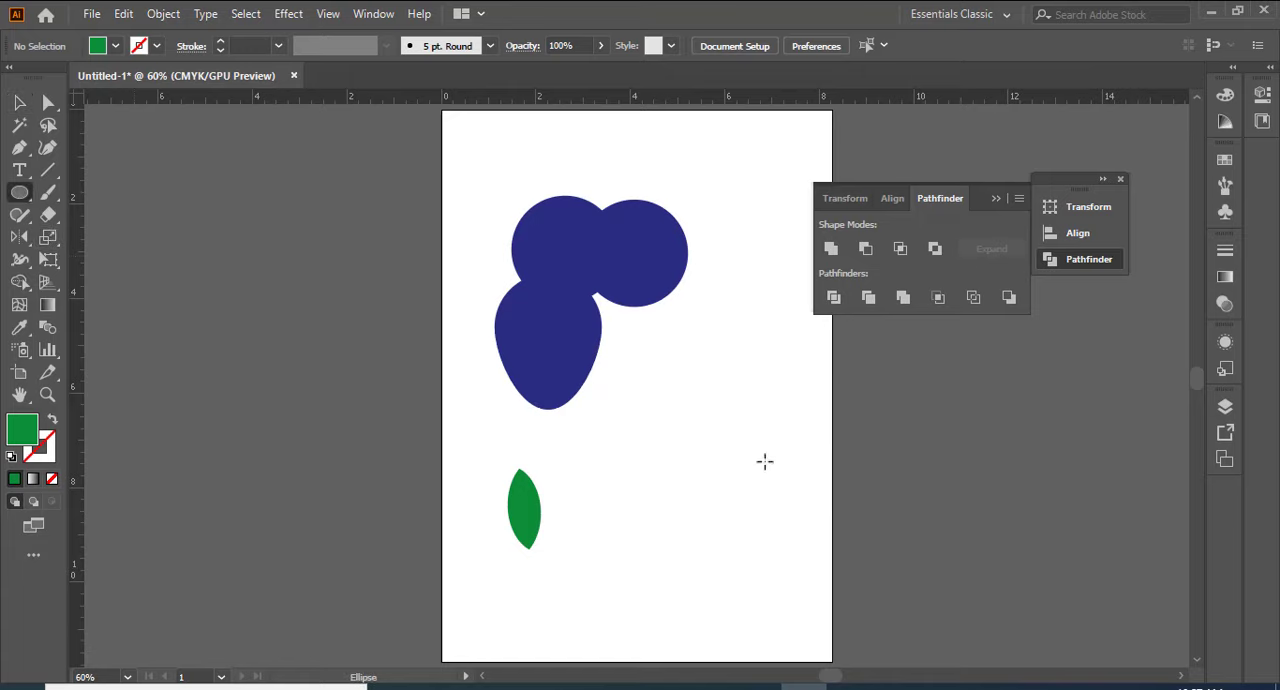
{"action": "left_click_drag", "start_coordinate": [688, 379], "coordinate": [785, 470]}
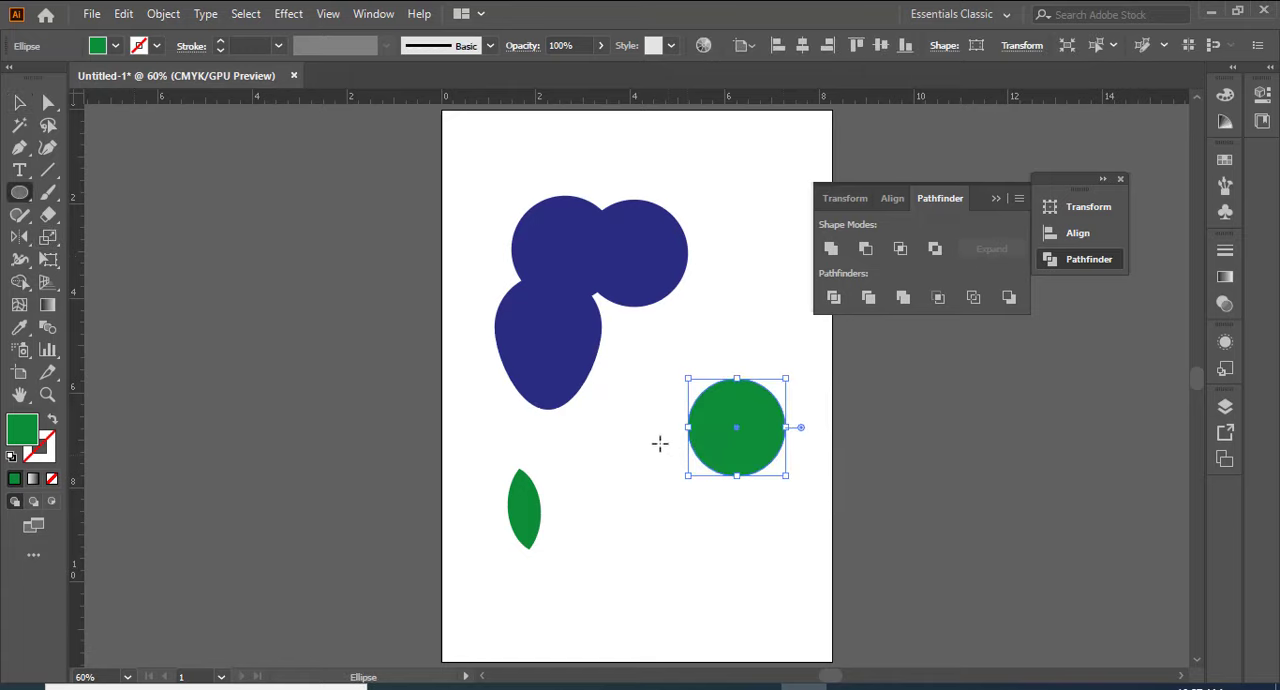
{"action": "left_click_drag", "start_coordinate": [694, 452], "coordinate": [787, 526]}
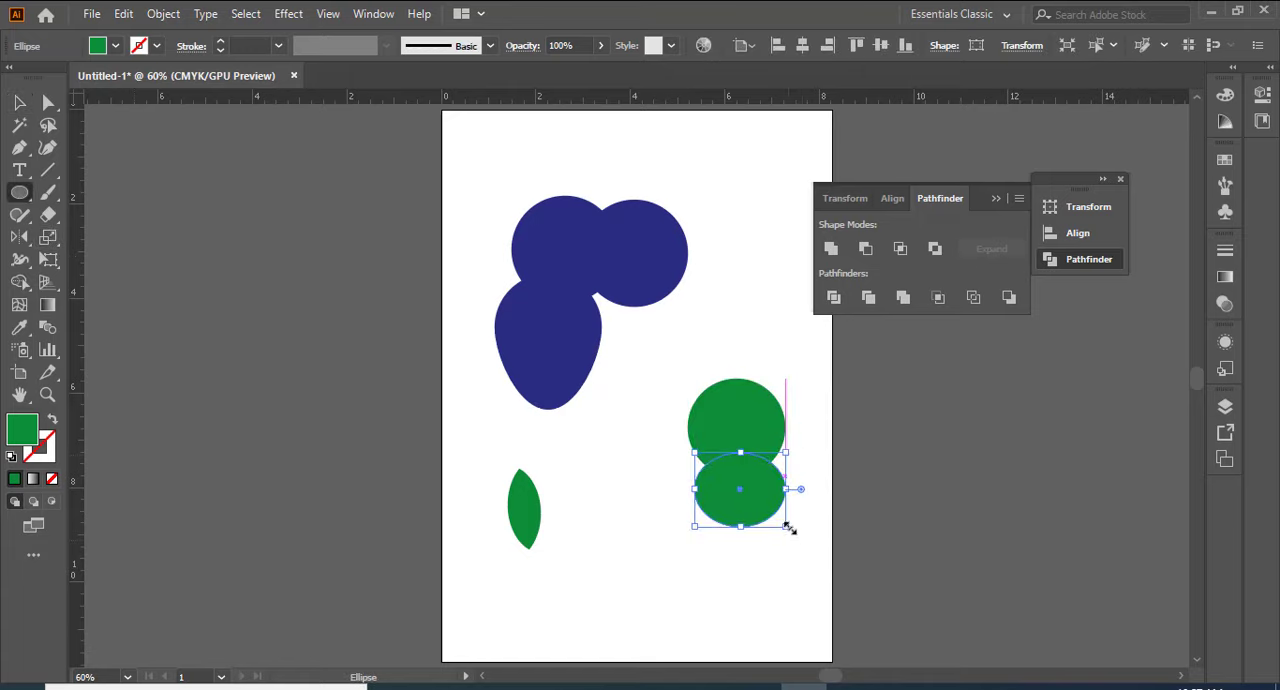
{"action": "left_click", "coordinate": [115, 46]}
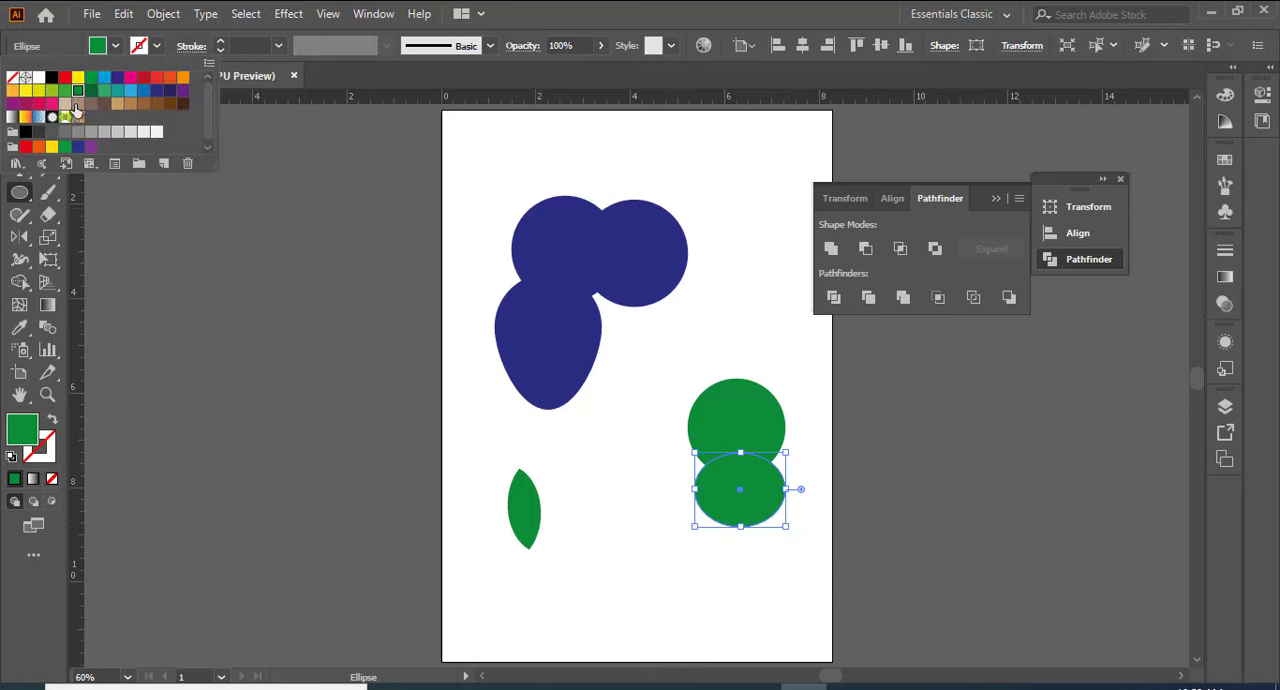
{"action": "left_click", "coordinate": [75, 106]}
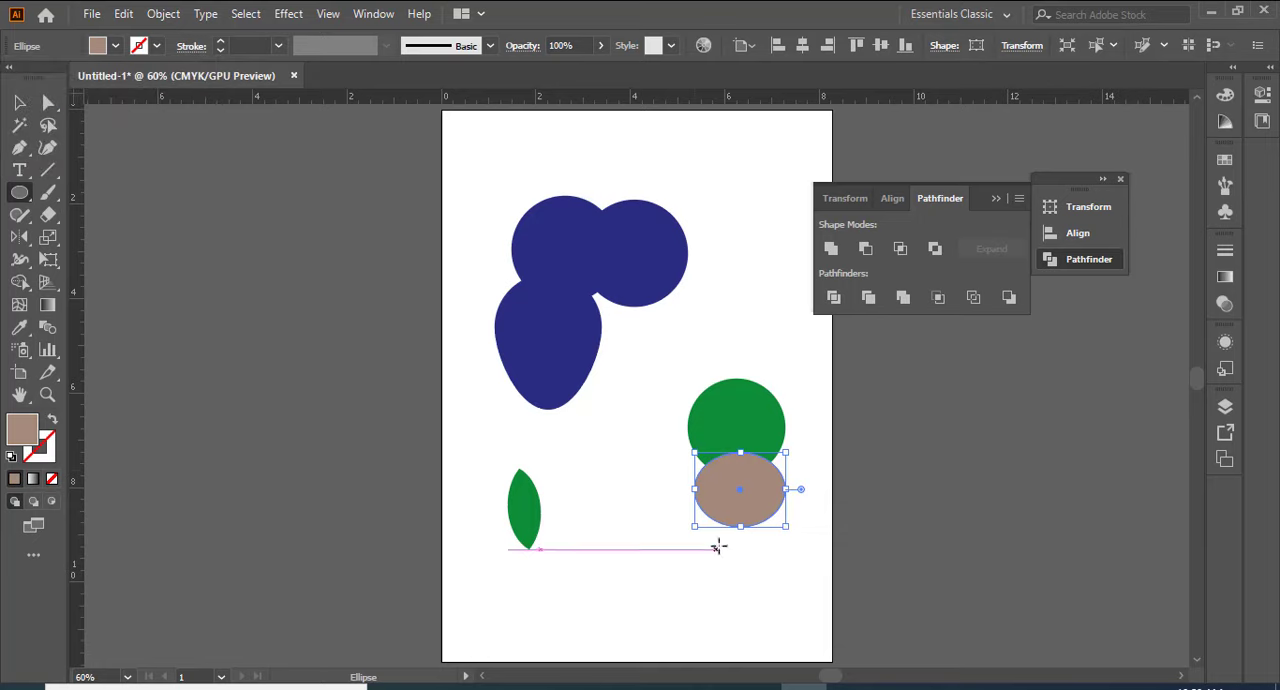
Step: Apply Pathfinder Exclude to the green circle and the brown ellipse to cut out their overlap
{"action": "left_click", "coordinate": [17, 102]}
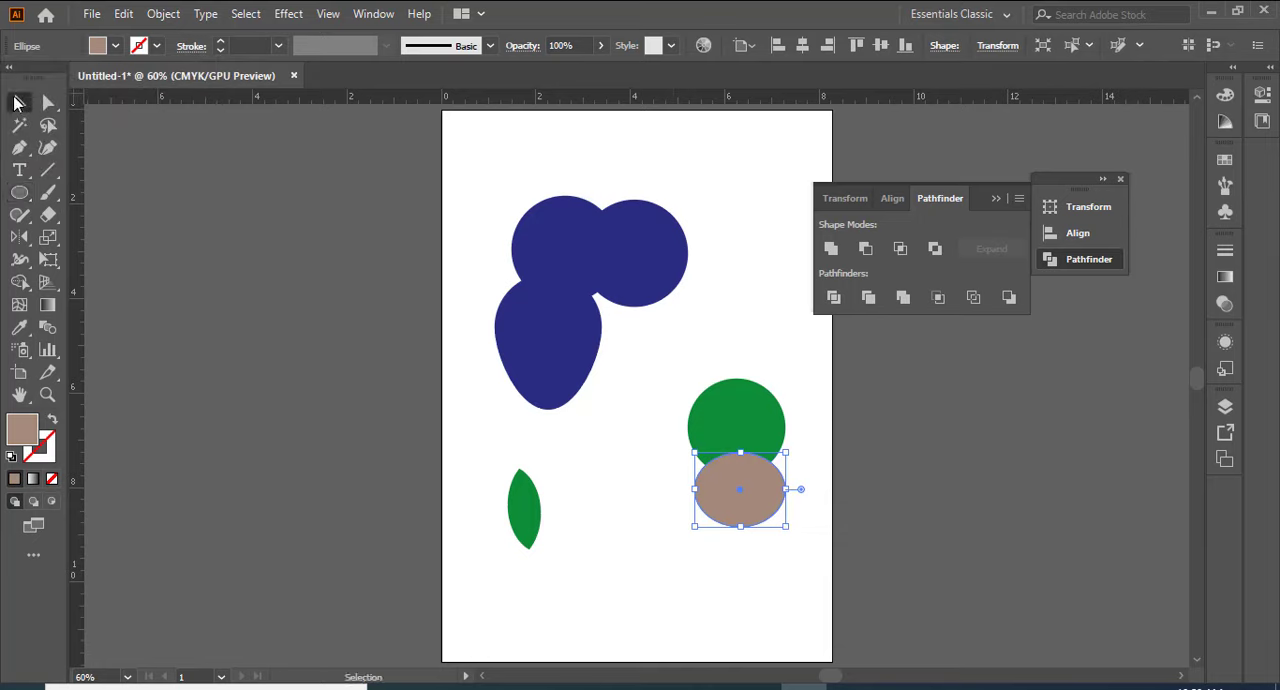
{"action": "left_click_drag", "start_coordinate": [678, 370], "coordinate": [815, 577]}
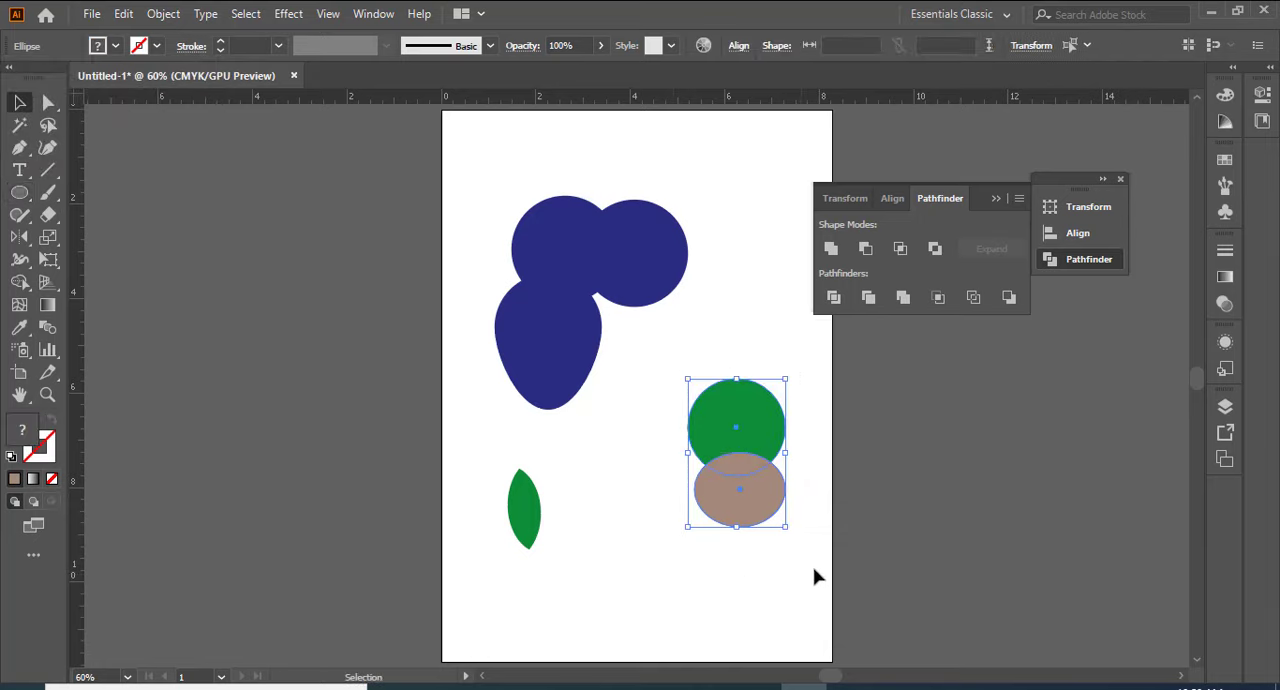
{"action": "left_click", "coordinate": [934, 249]}
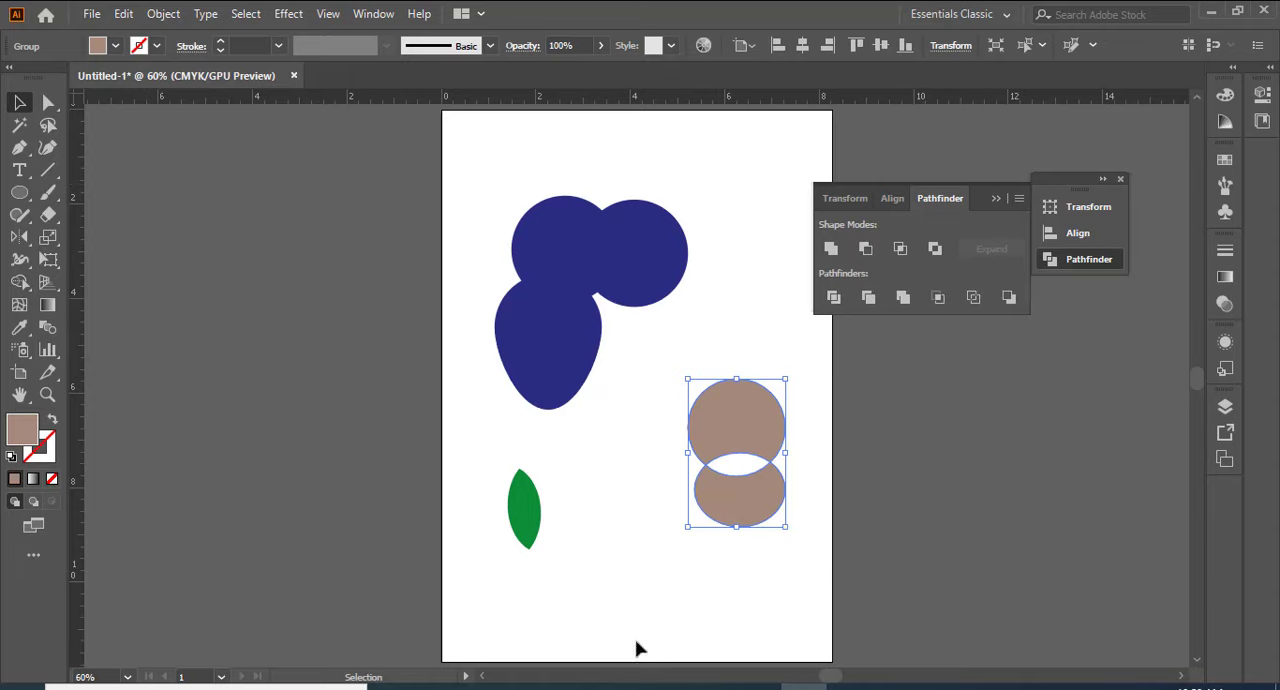
{"action": "left_click", "coordinate": [697, 551]}
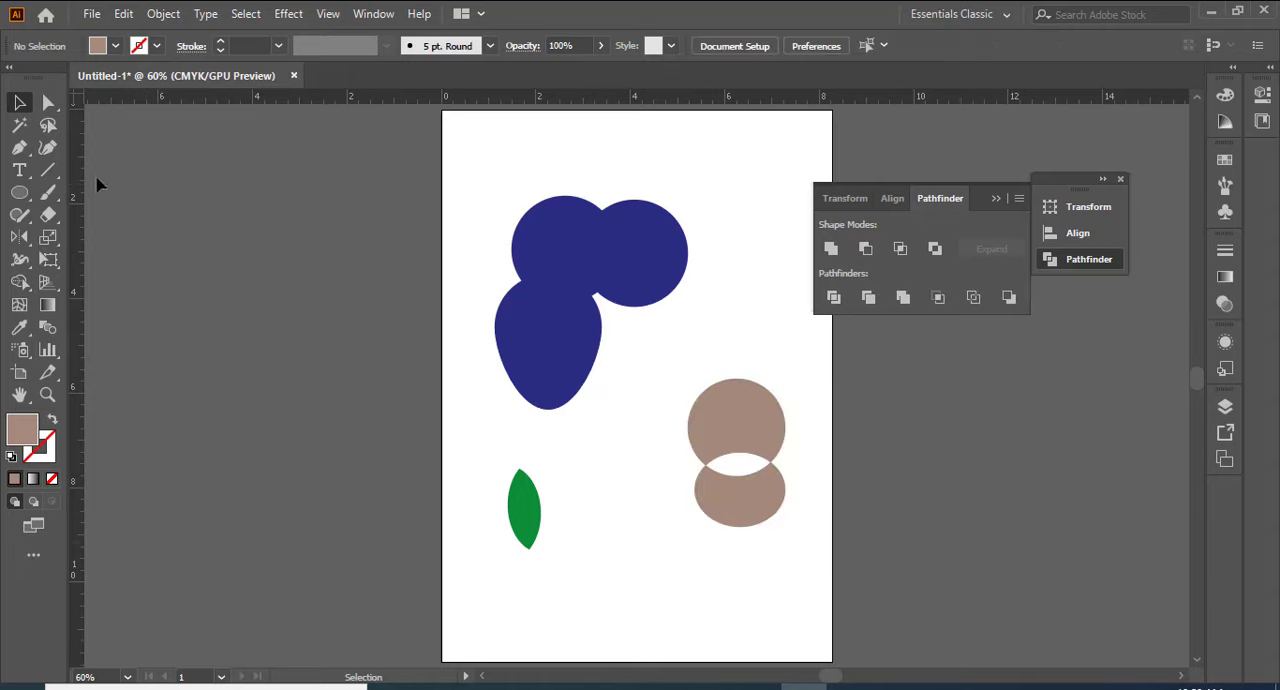
Step: Draw a brown circle near the artboard's lower edge and a wide flat ellipse overlapping its lower half
{"action": "left_click", "coordinate": [19, 192]}
{"action": "left_click_drag", "start_coordinate": [618, 549], "coordinate": [692, 621]}
{"action": "left_click_drag", "start_coordinate": [598, 598], "coordinate": [727, 637]}
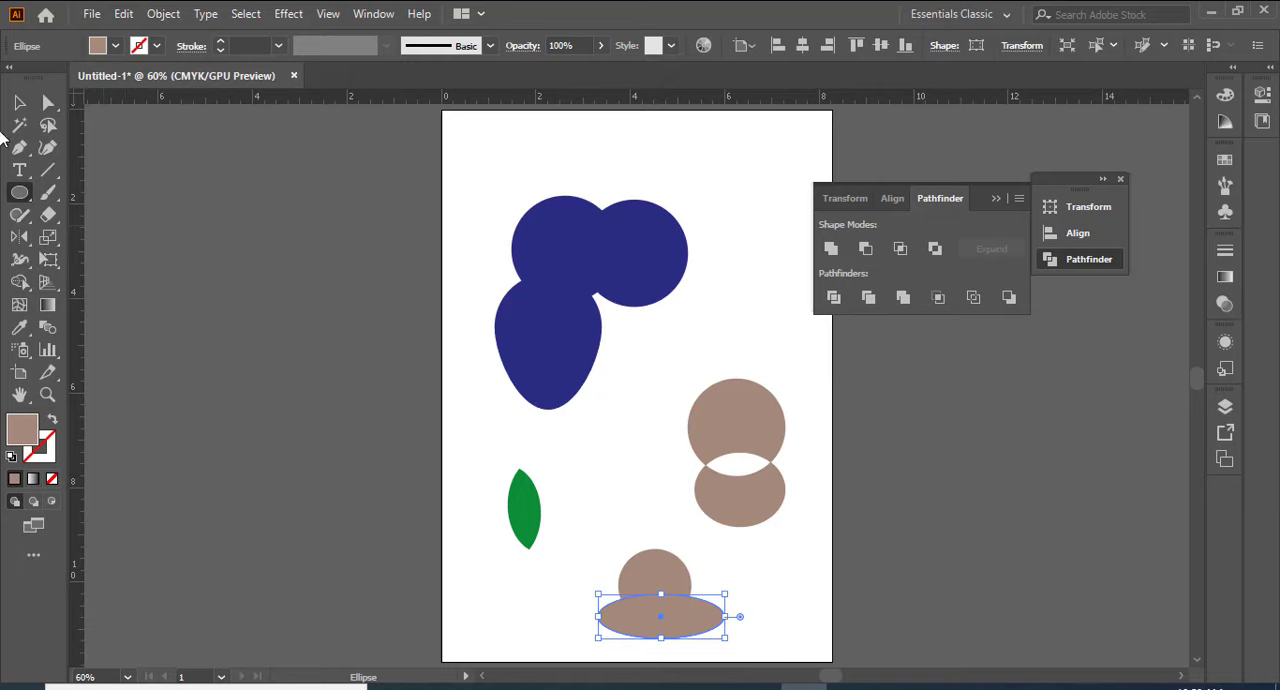
Step: Subtract the wide flat ellipse from the circle behind it with Pathfinder Minus Front
{"action": "left_click", "coordinate": [19, 102]}
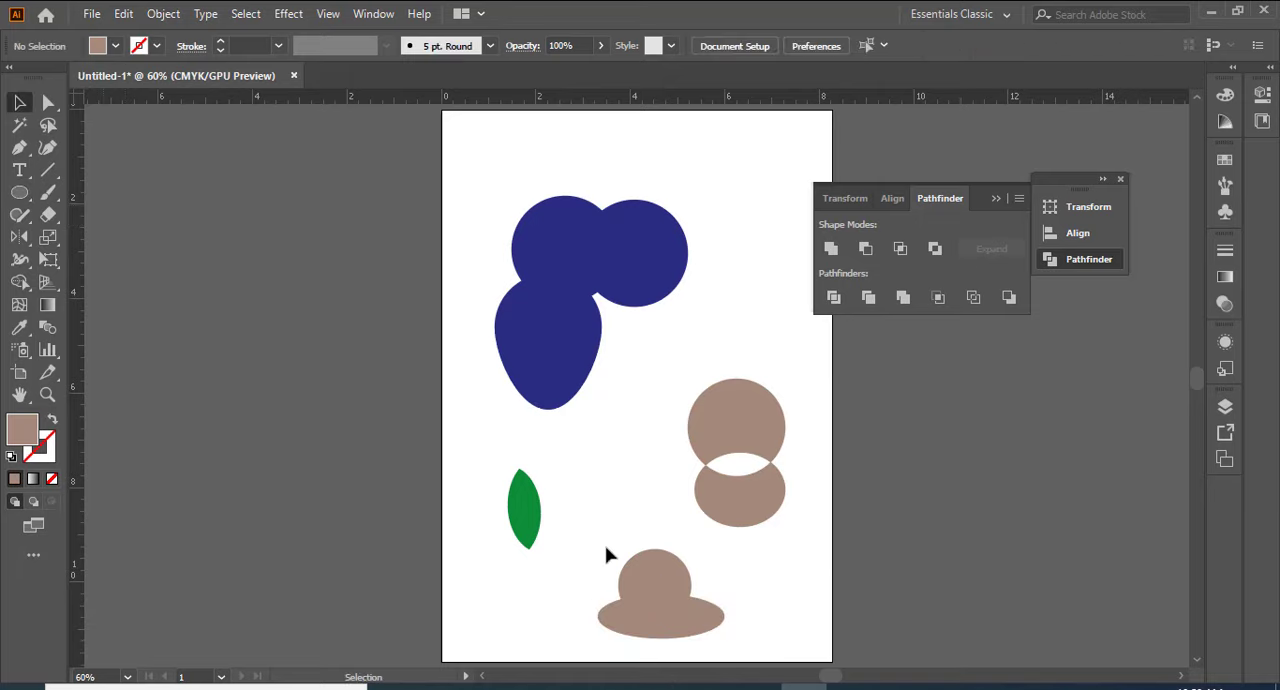
{"action": "left_click_drag", "start_coordinate": [684, 623], "coordinate": [684, 623]}
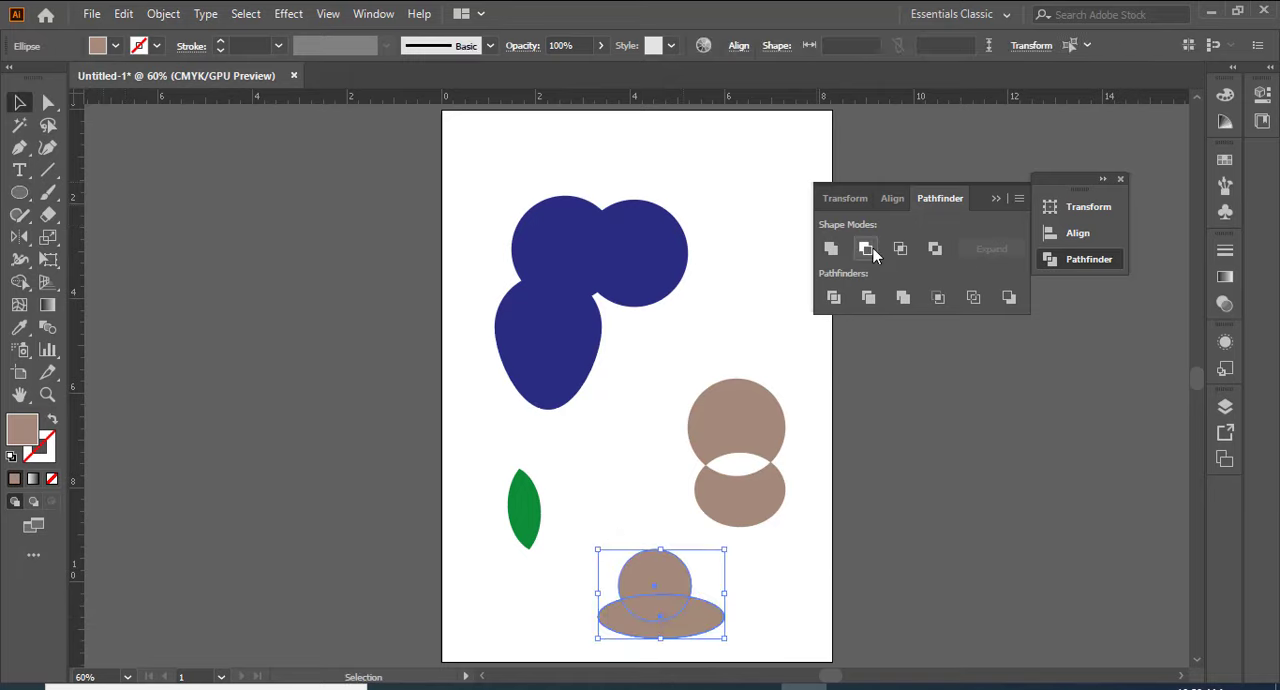
{"action": "left_click", "coordinate": [866, 248]}
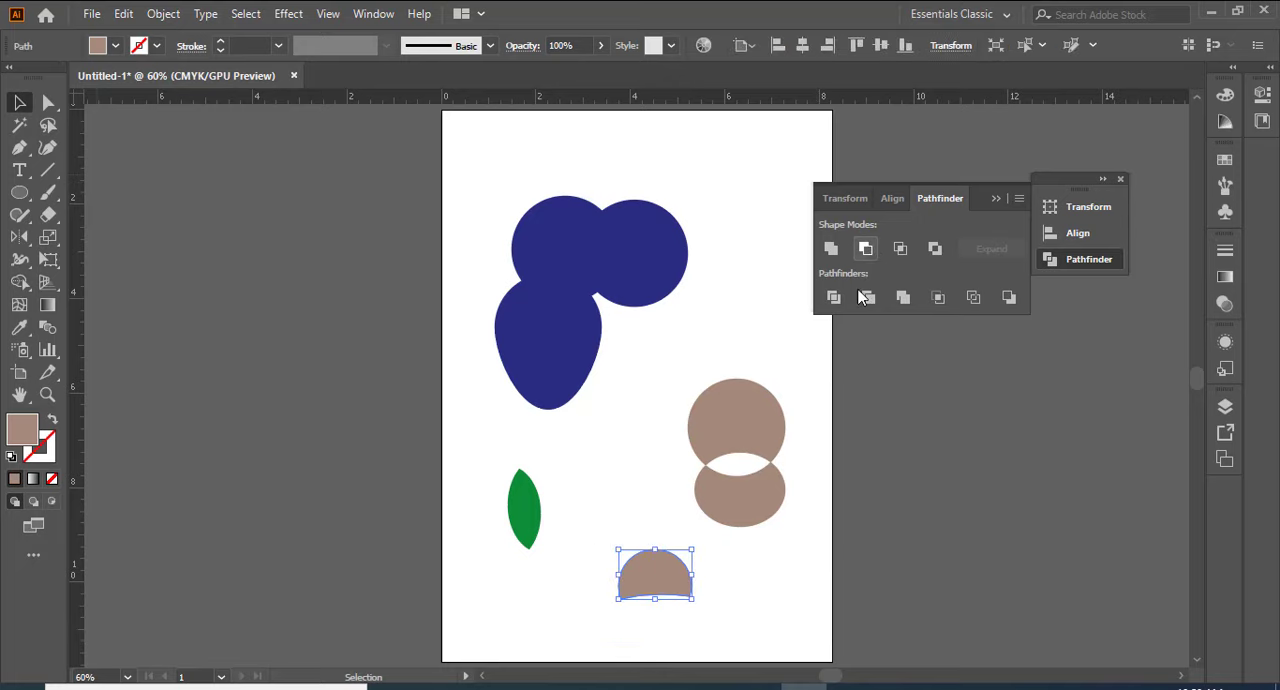
{"action": "left_click", "coordinate": [735, 587]}
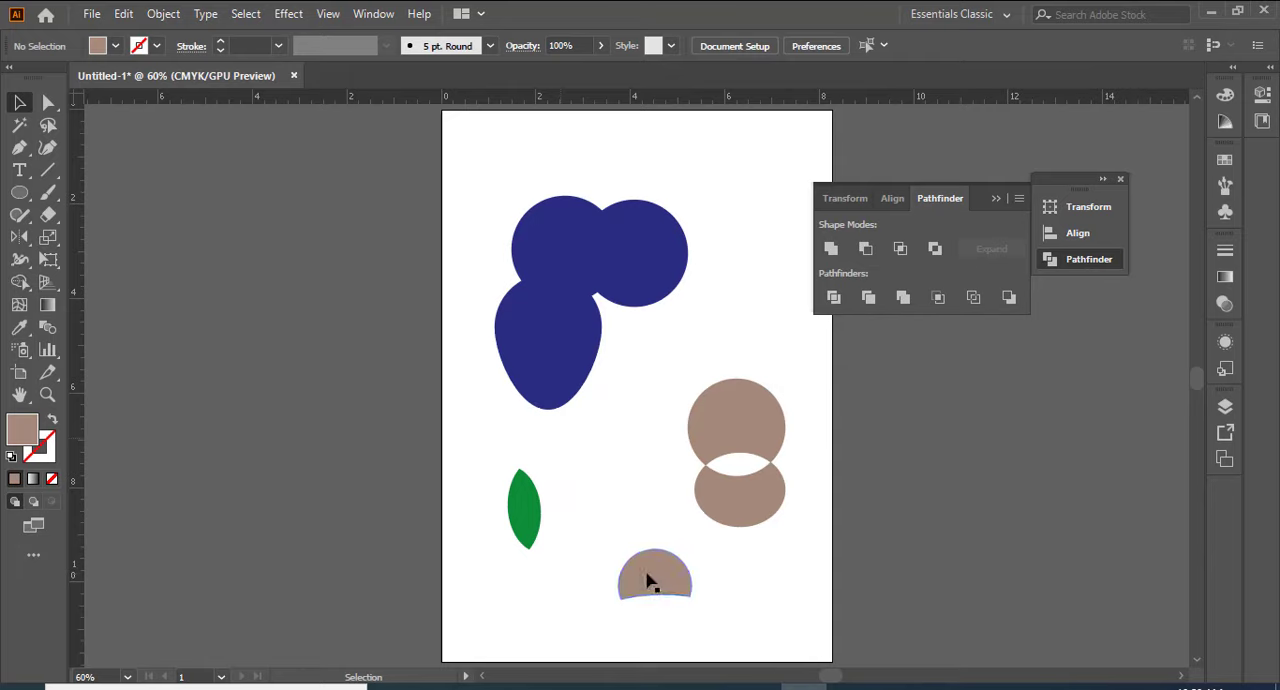
Step: Move the cut brown circle, the excluded brown pair and the green leaf up beside the blue shape
{"action": "left_click_drag", "start_coordinate": [646, 580], "coordinate": [749, 280]}
{"action": "left_click_drag", "start_coordinate": [749, 434], "coordinate": [733, 347]}
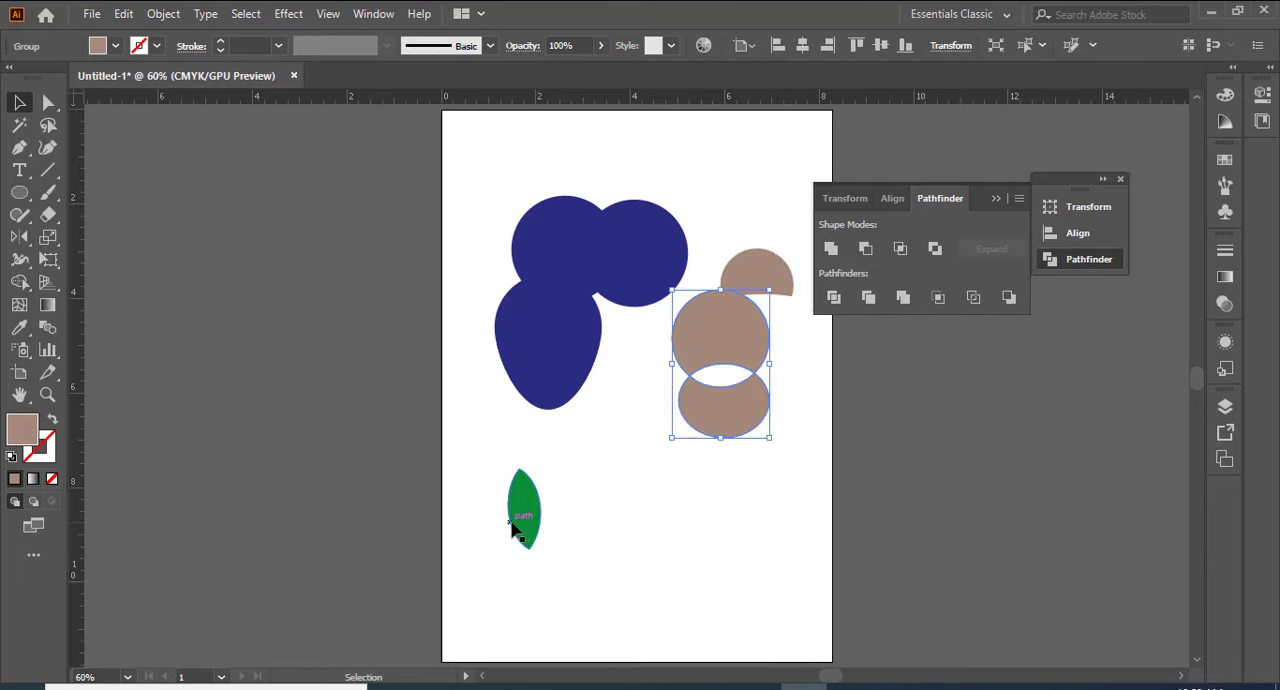
{"action": "left_click_drag", "start_coordinate": [514, 522], "coordinate": [492, 404]}
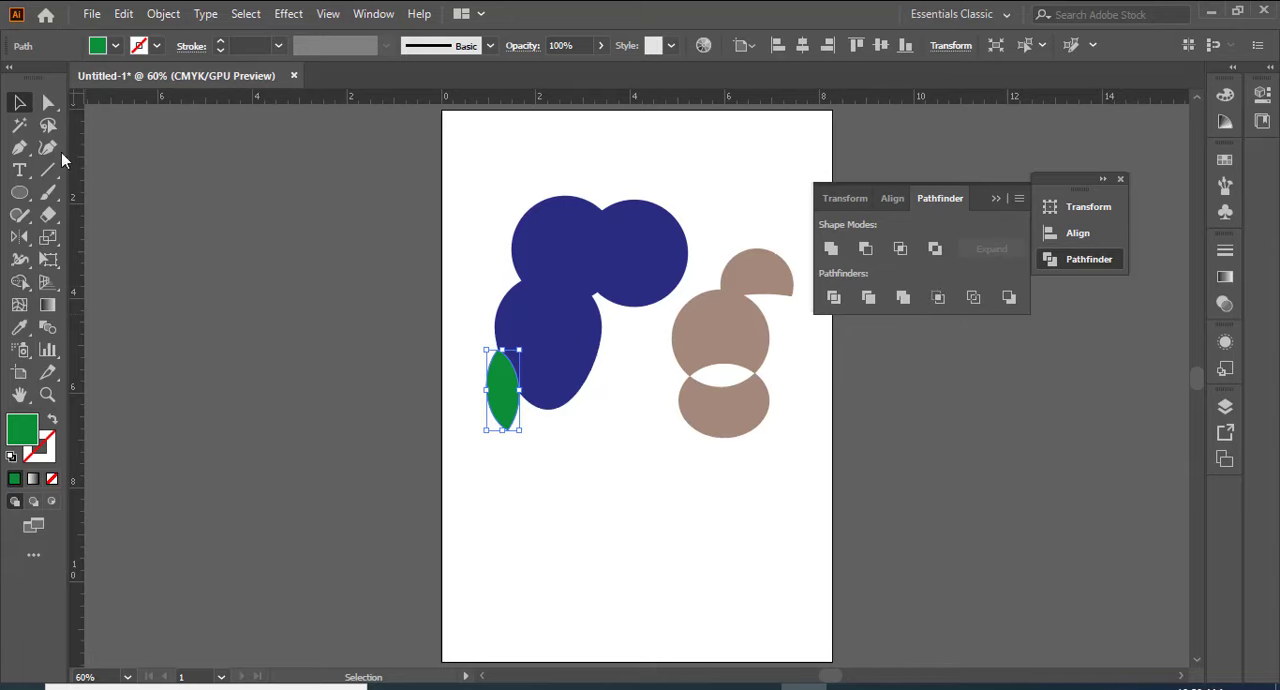
Step: Draw a row of three overlapping green ellipses in the empty lower part of the artboard
{"action": "left_click", "coordinate": [20, 195]}
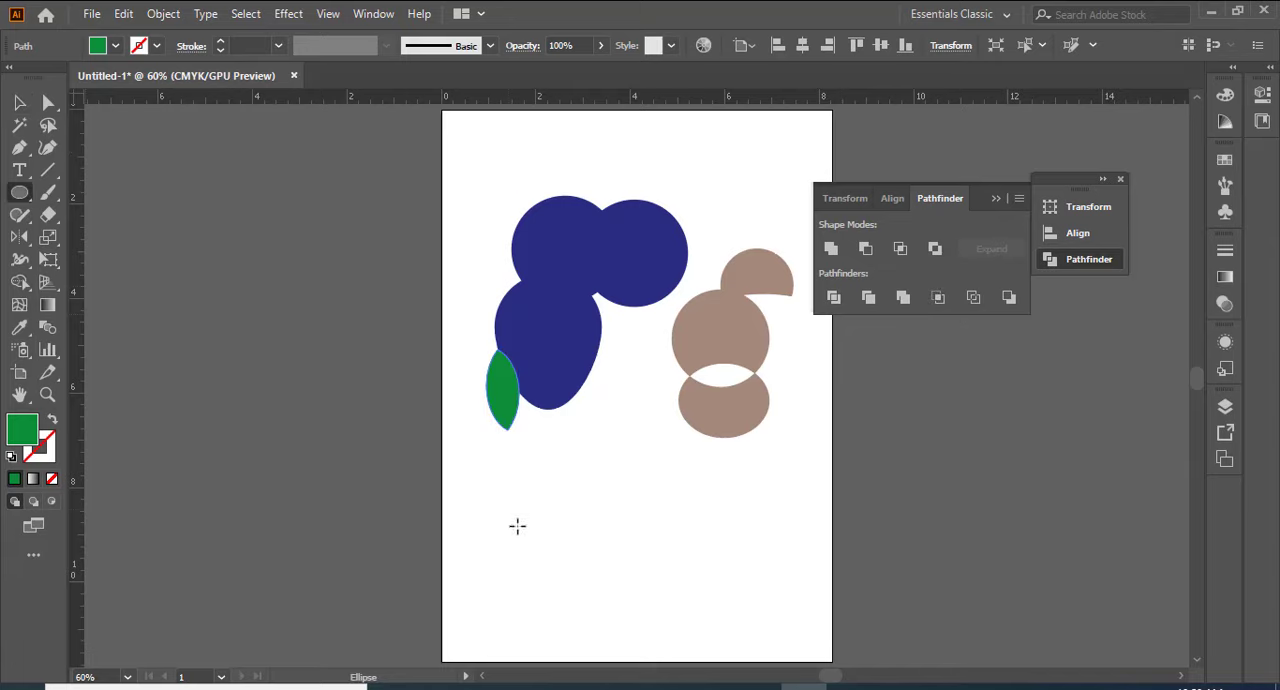
{"action": "left_click_drag", "start_coordinate": [481, 502], "coordinate": [566, 586]}
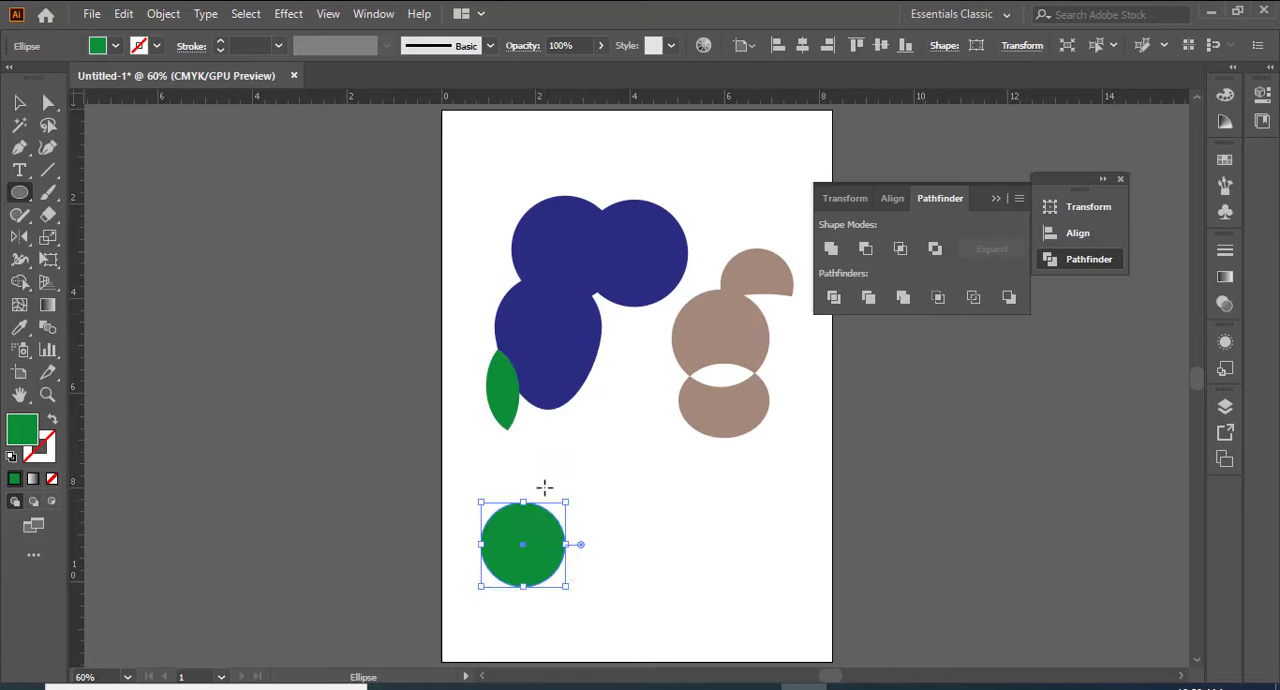
{"action": "mouse_move", "coordinate": [525, 486]}
{"action": "left_mouse_down"}
{"action": "mouse_move", "coordinate": [571, 549]}
{"action": "mouse_move", "coordinate": [608, 564]}
{"action": "left_mouse_up"}
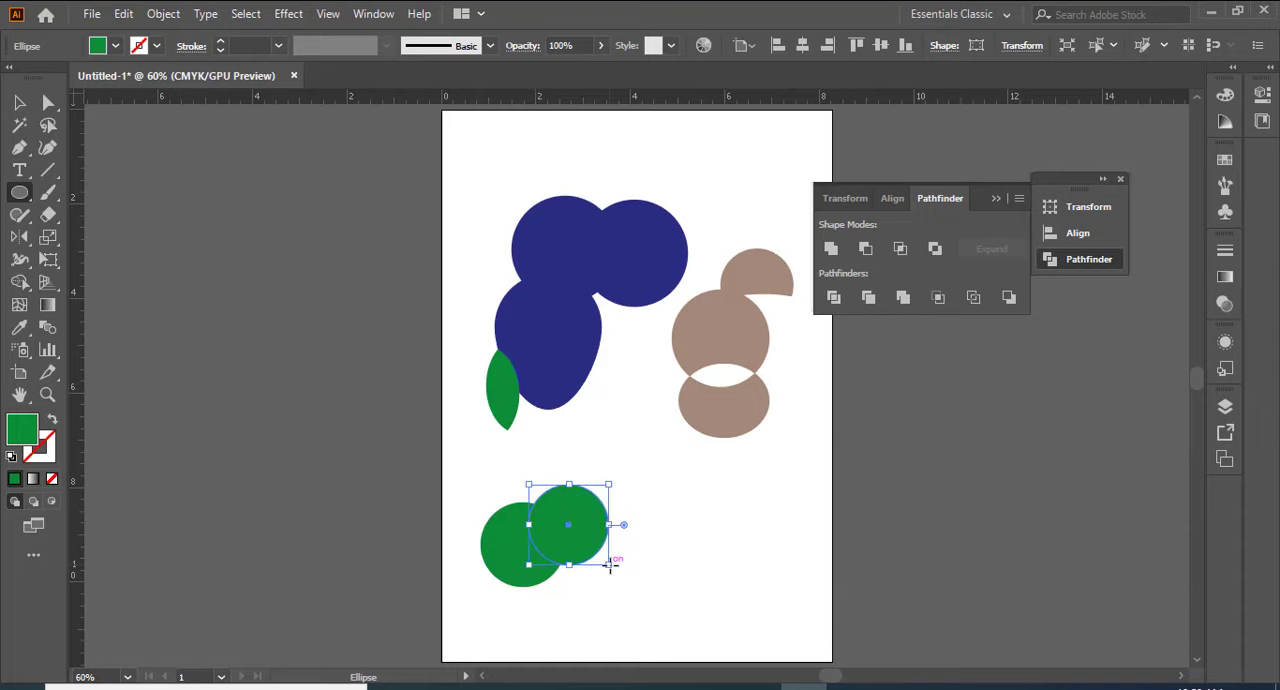
{"action": "left_click_drag", "start_coordinate": [586, 478], "coordinate": [653, 551]}
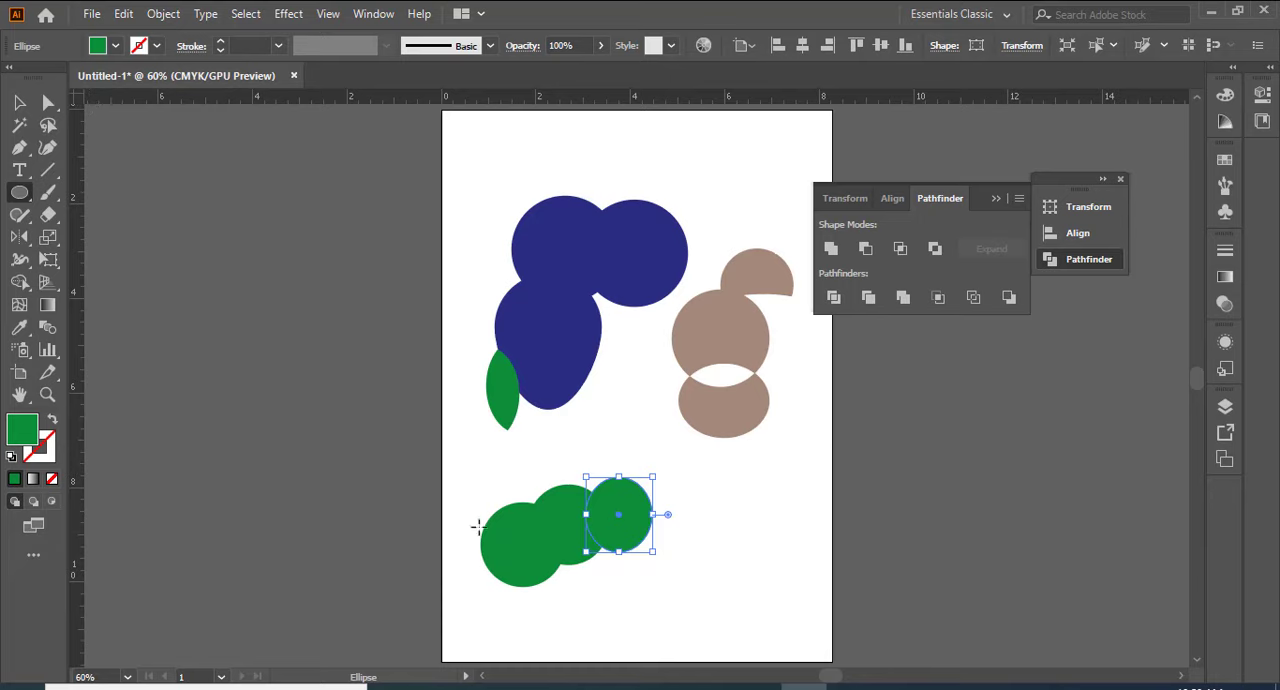
Step: Split the three overlapping green ellipses along their overlaps with Pathfinder Divide
{"action": "left_click", "coordinate": [19, 102]}
{"action": "left_click", "coordinate": [376, 503]}
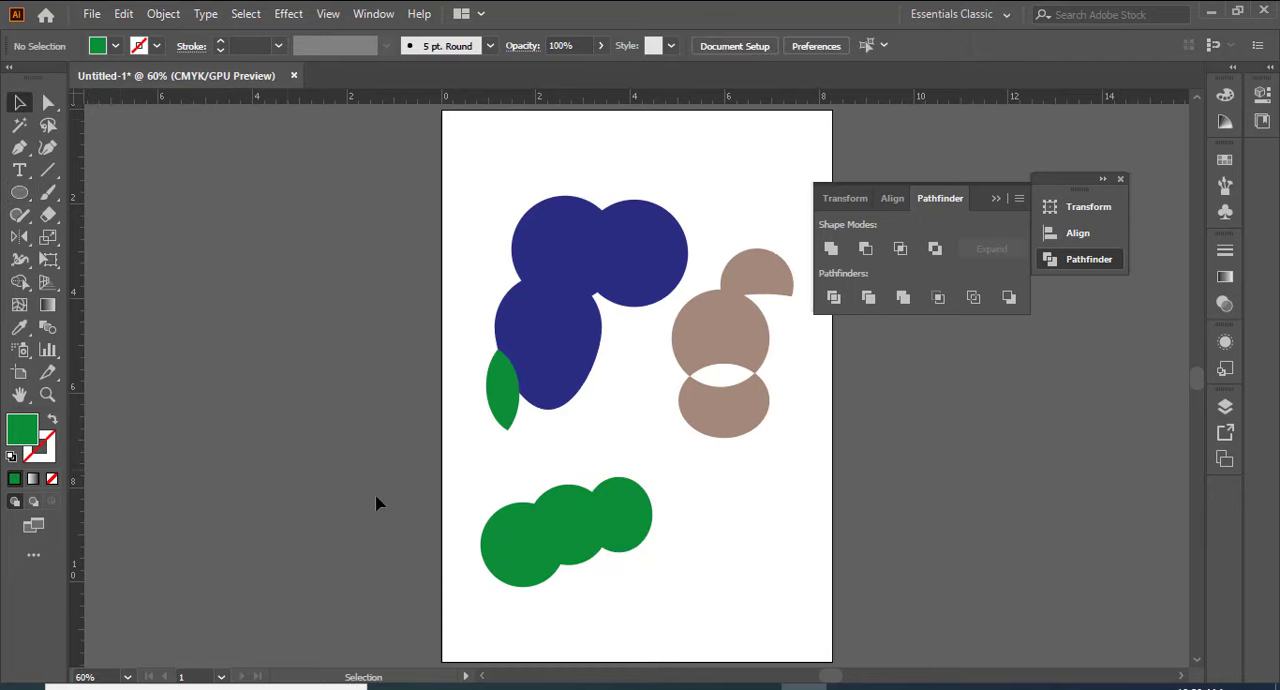
{"action": "left_click_drag", "start_coordinate": [530, 563], "coordinate": [718, 593]}
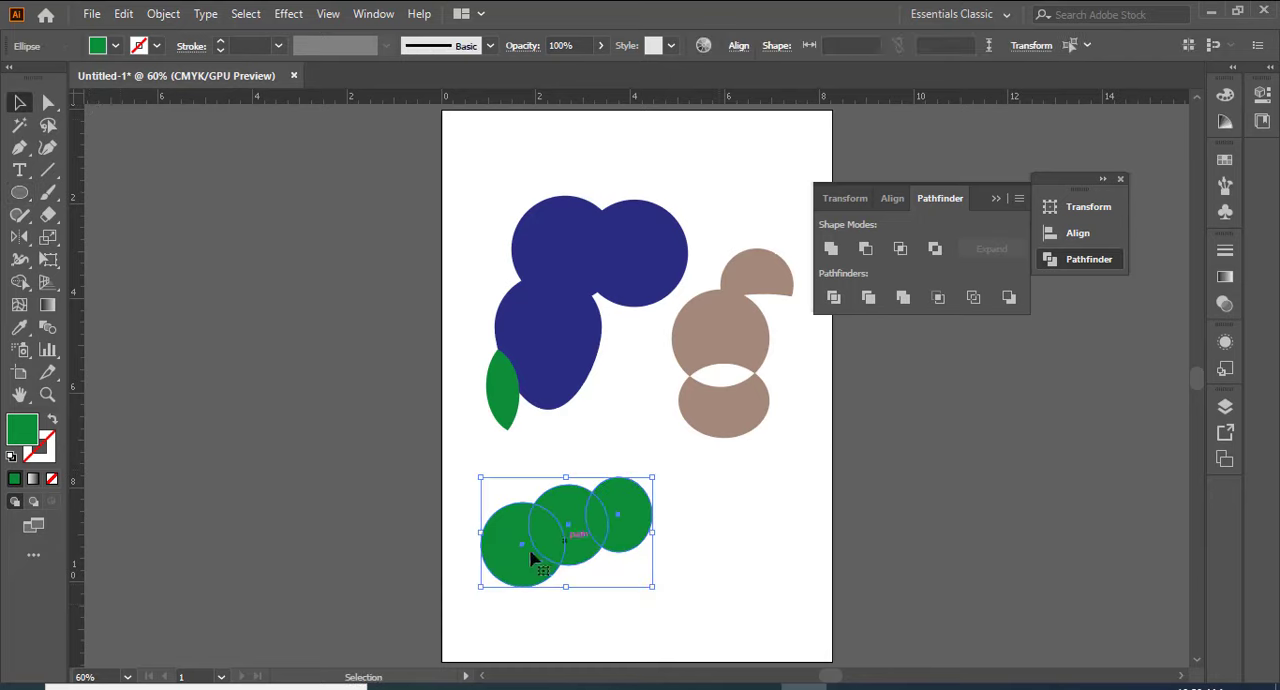
{"action": "left_click", "coordinate": [833, 298]}
{"action": "left_click", "coordinate": [702, 553]}
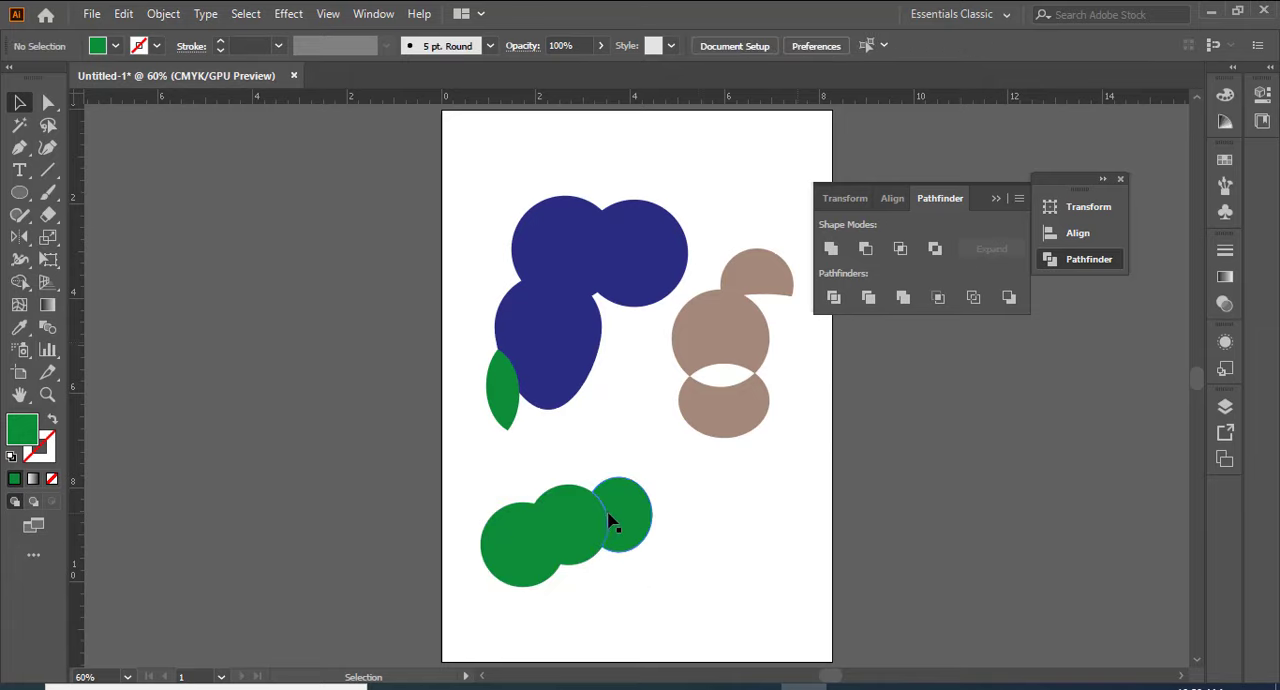
Step: Ungroup the divided green ellipses into separate pieces
{"action": "left_click", "coordinate": [607, 518]}
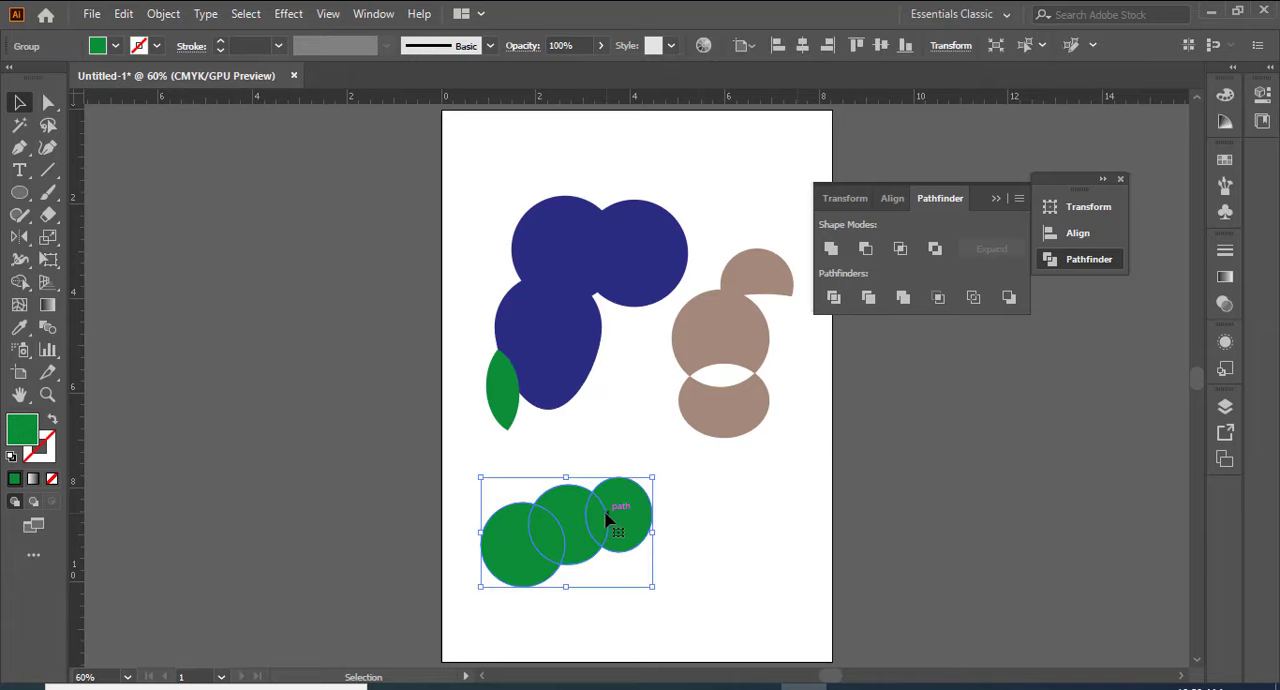
{"action": "left_click", "coordinate": [48, 104]}
{"action": "left_click", "coordinate": [757, 494]}
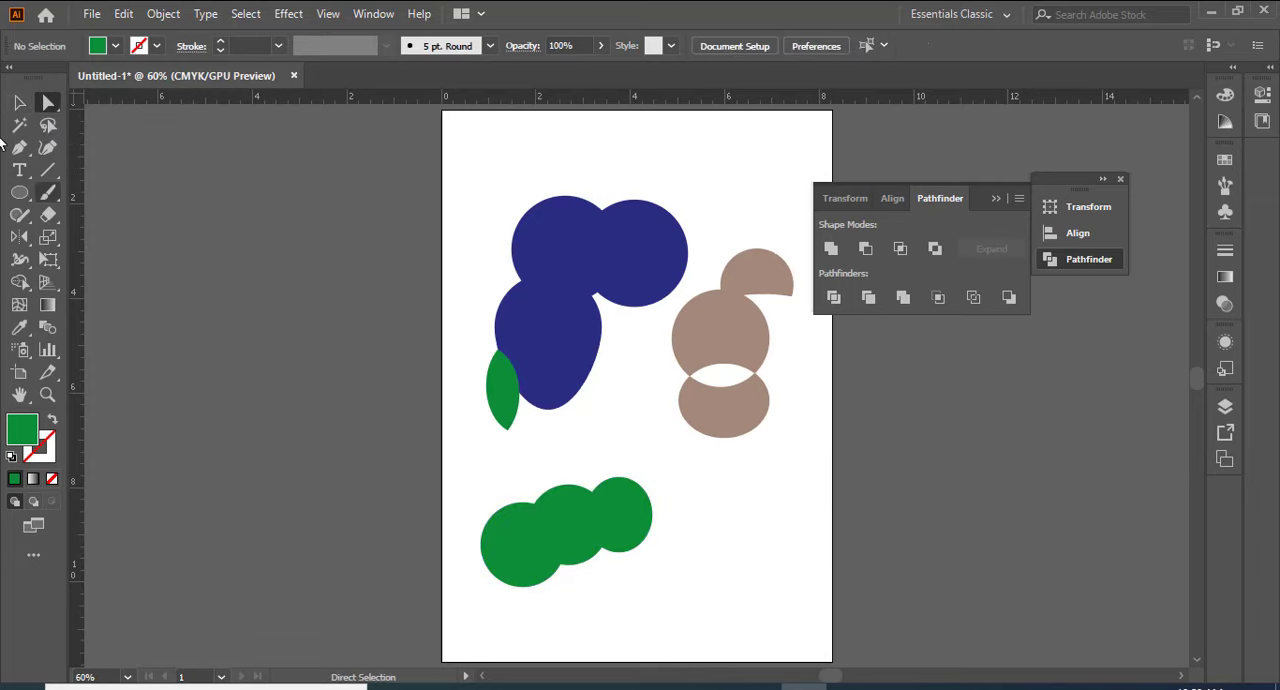
{"action": "left_click", "coordinate": [19, 103]}
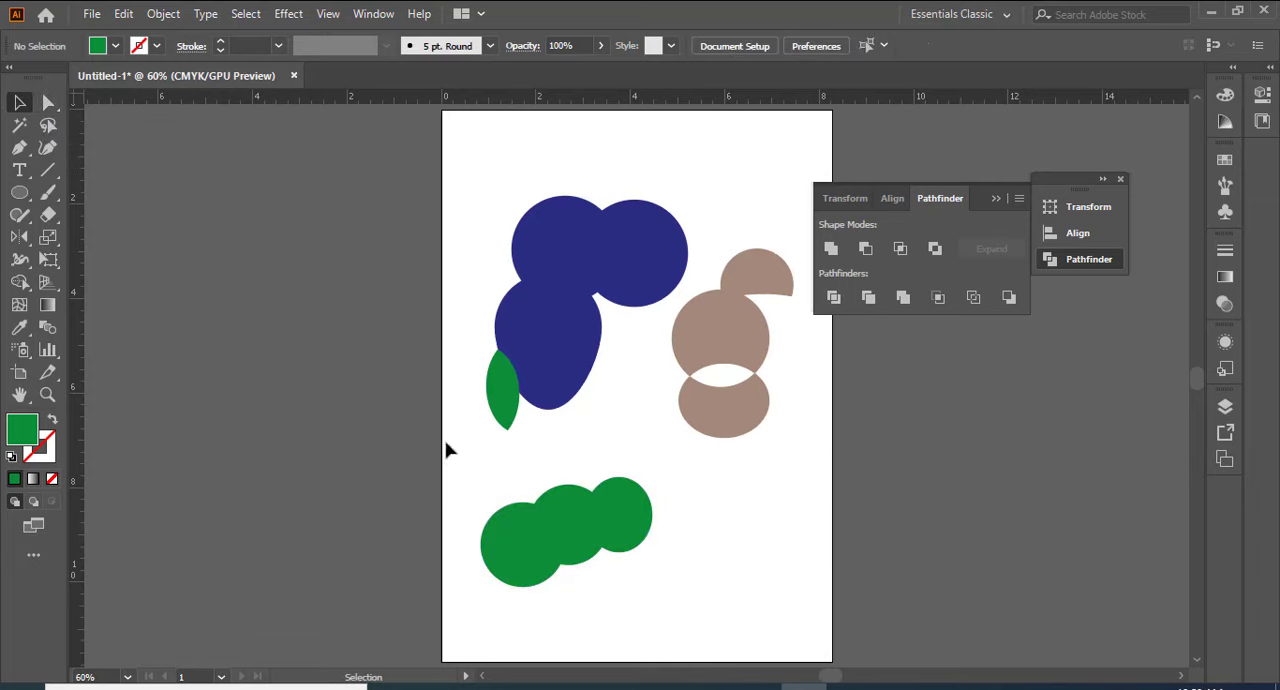
{"action": "left_click", "coordinate": [520, 558]}
{"action": "right_click", "coordinate": [533, 543]}
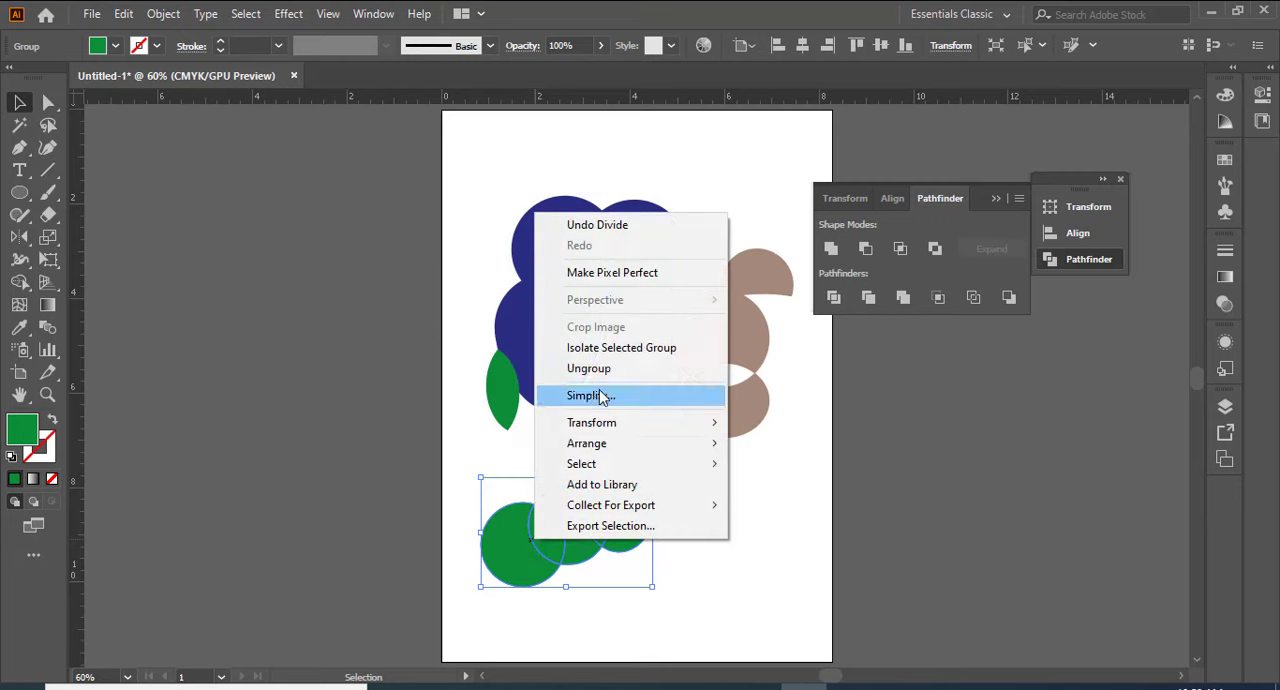
{"action": "left_click", "coordinate": [620, 369]}
{"action": "left_click", "coordinate": [686, 543]}
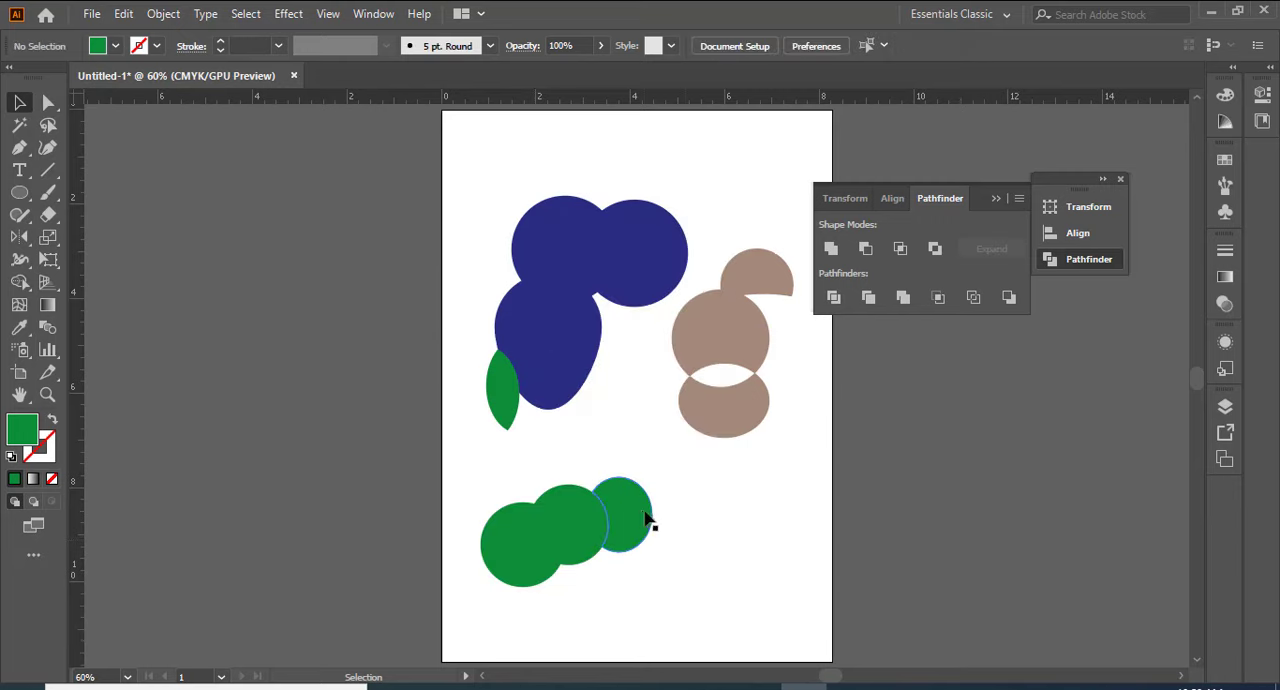
Step: Pull the divided green pieces apart, moving the rightmost crescent, the middle piece and the left overlap lens away from each other
{"action": "left_click", "coordinate": [643, 515]}
{"action": "left_click_drag", "start_coordinate": [597, 517], "coordinate": [692, 507]}
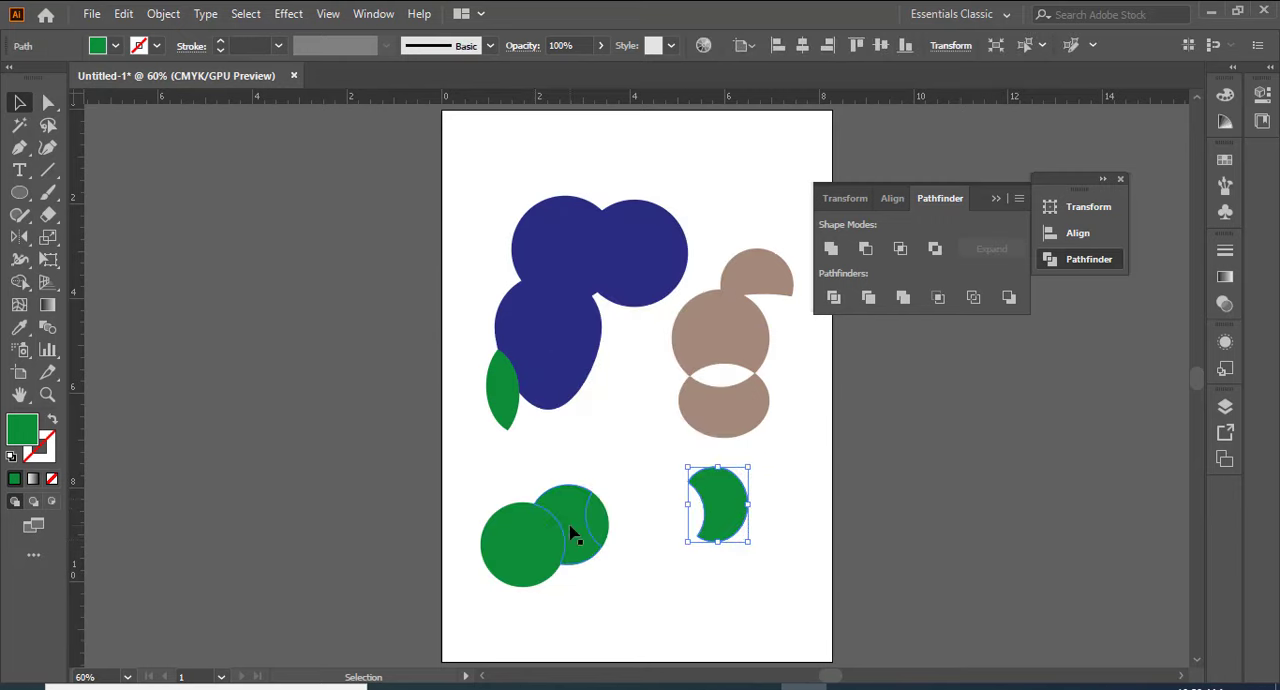
{"action": "left_click_drag", "start_coordinate": [605, 531], "coordinate": [651, 516]}
{"action": "left_click_drag", "start_coordinate": [566, 528], "coordinate": [571, 500]}
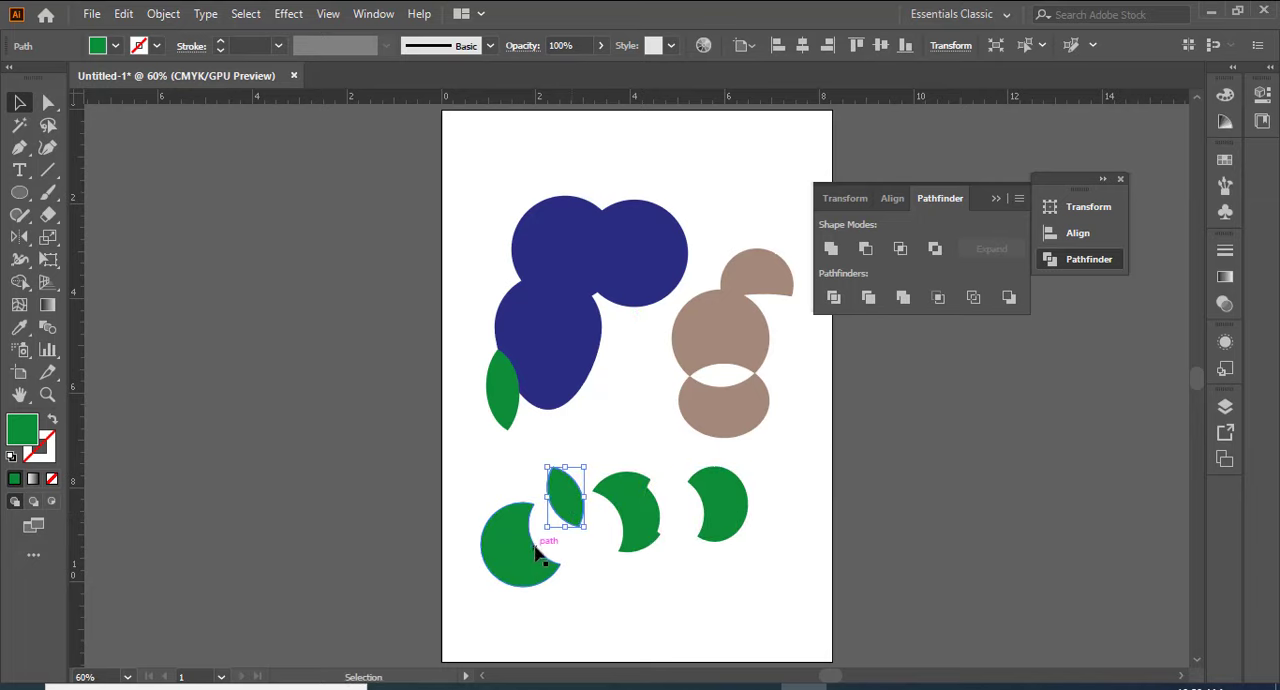
Step: Move the leftmost green crescent up and slightly left, away from the overlap lens
{"action": "left_click_drag", "start_coordinate": [516, 550], "coordinate": [502, 517]}
{"action": "left_click", "coordinate": [643, 583]}
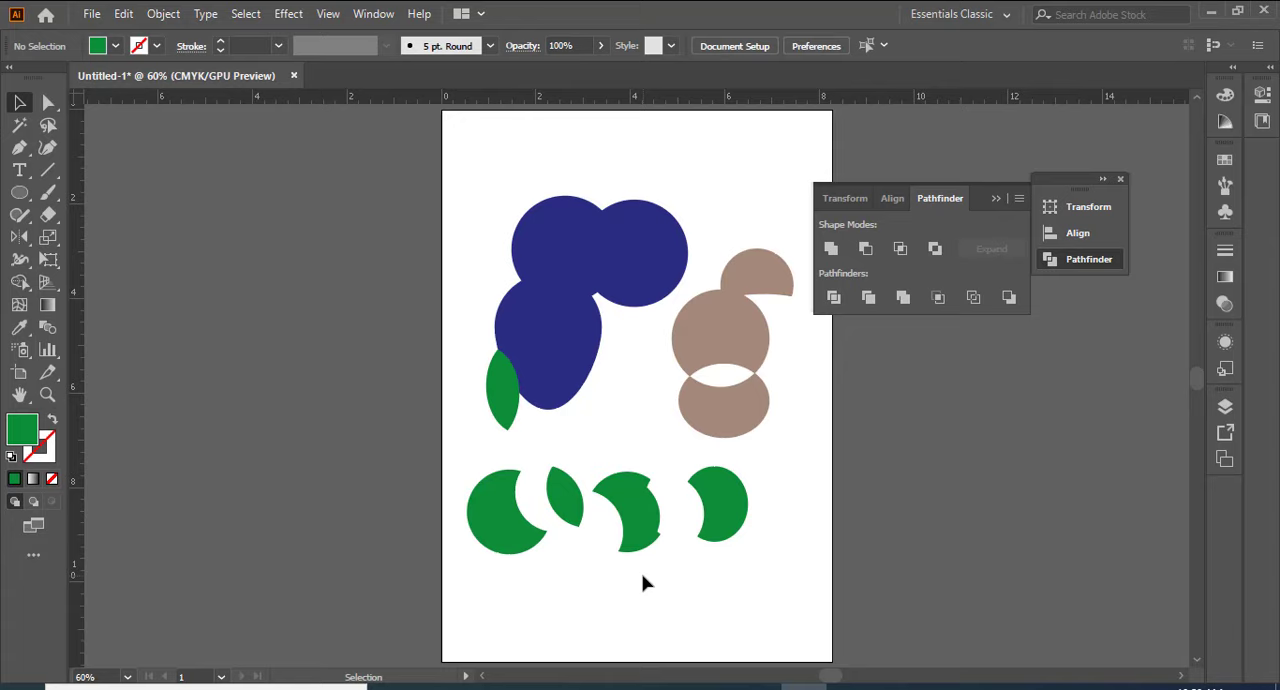
Step: Undo the separated green pieces, the Divide and the third ellipse, back to two overlapping green ellipses
{"action": "key", "text": "ctrl+z"}
{"action": "key", "text": "ctrl+z"}
{"action": "key", "text": "ctrl+z"}
{"action": "key", "text": "ctrl+z"}
{"action": "key", "text": "ctrl+z"}
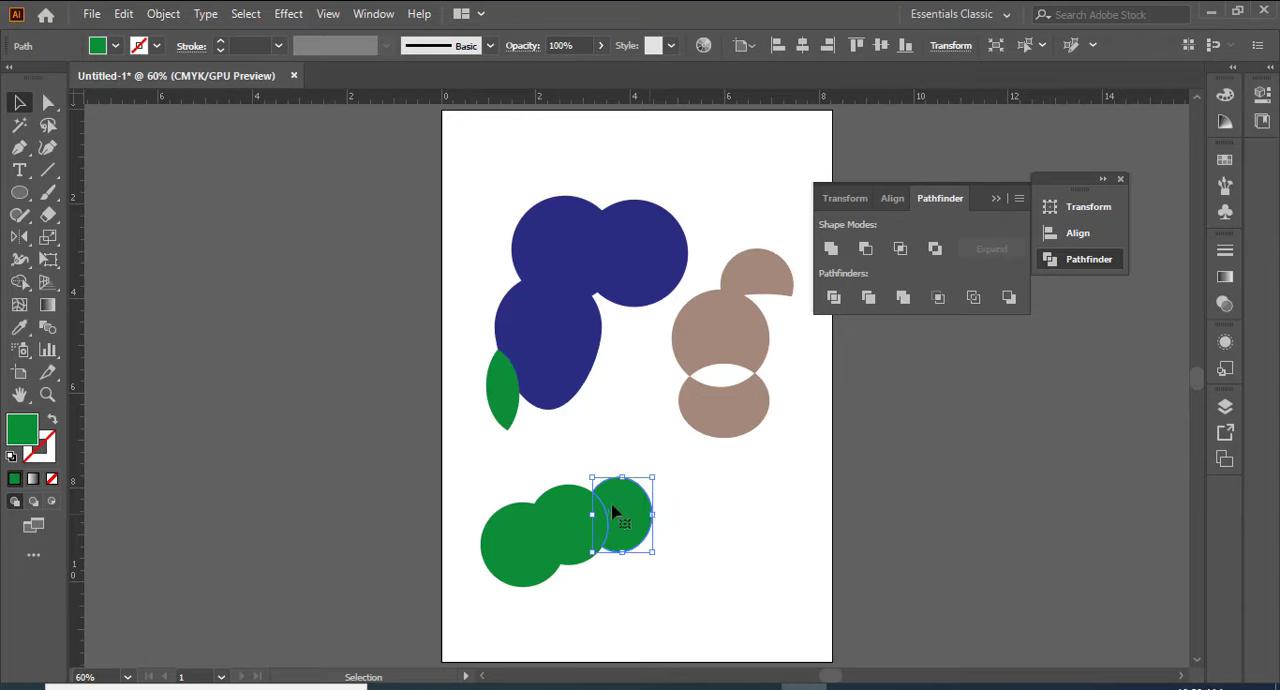
{"action": "left_click", "coordinate": [619, 520]}
{"action": "key", "text": "ctrl+z"}
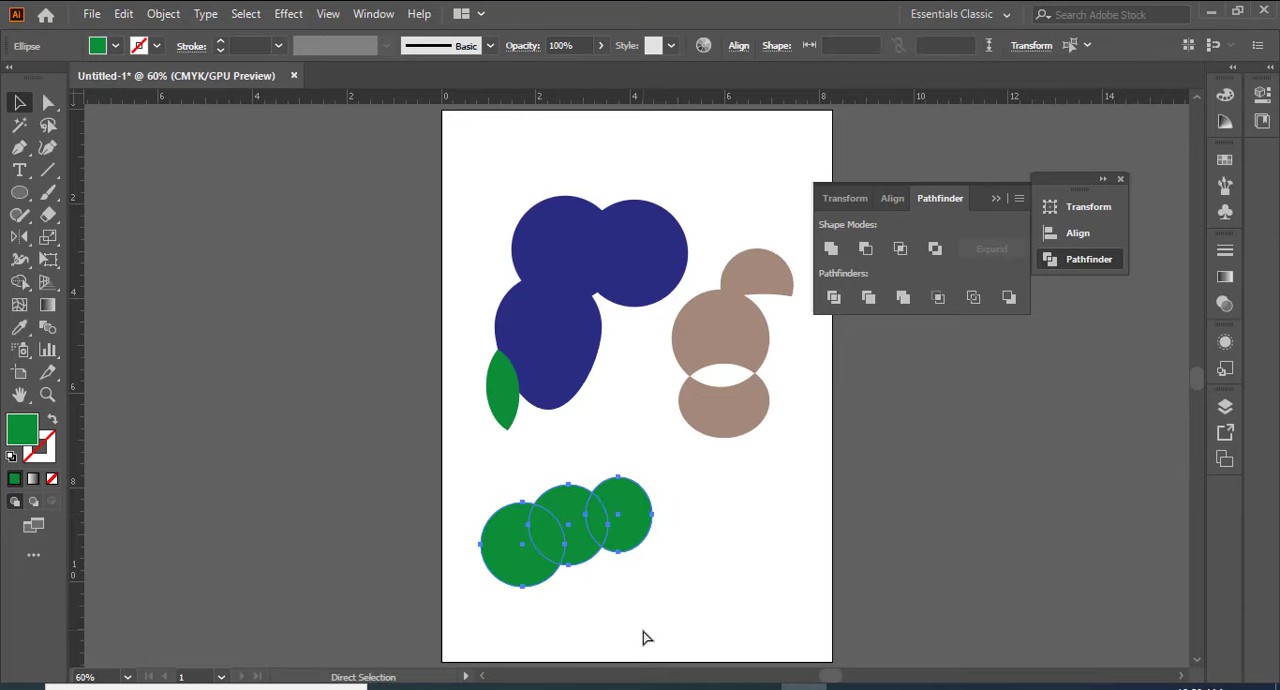
{"action": "key", "text": "ctrl+z"}
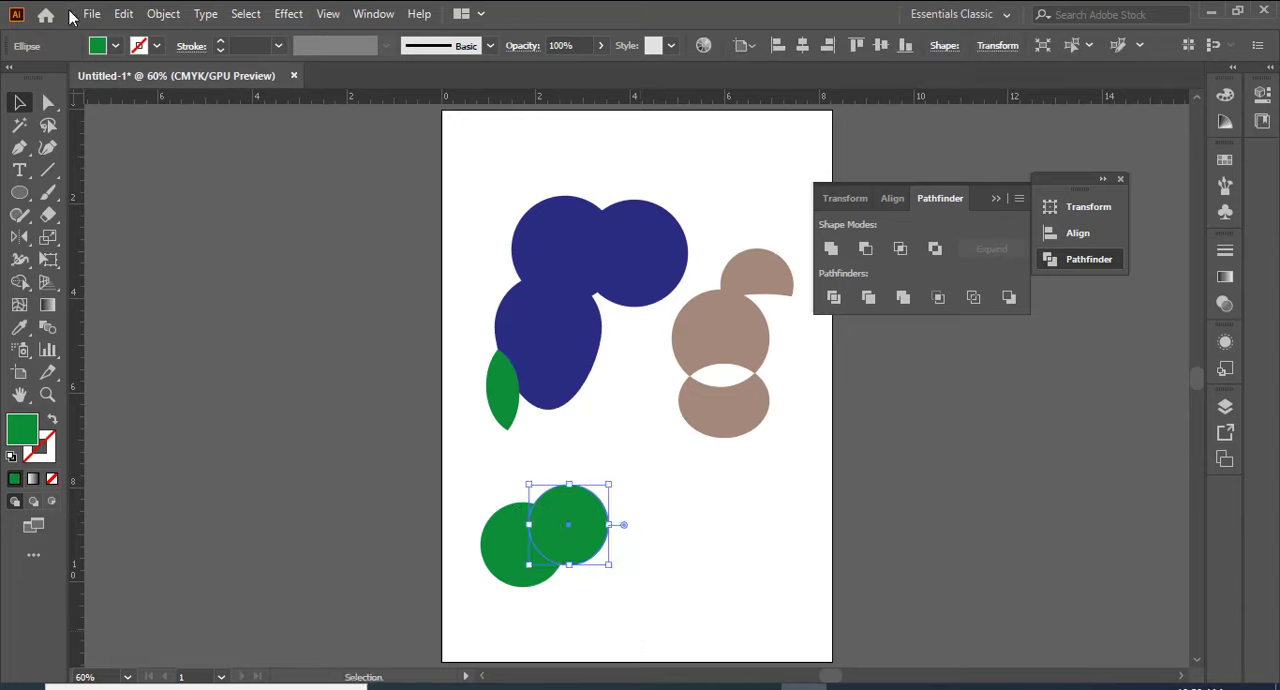
Step: Fill the front one of the two overlapping green ellipses with red
{"action": "left_click", "coordinate": [116, 47]}
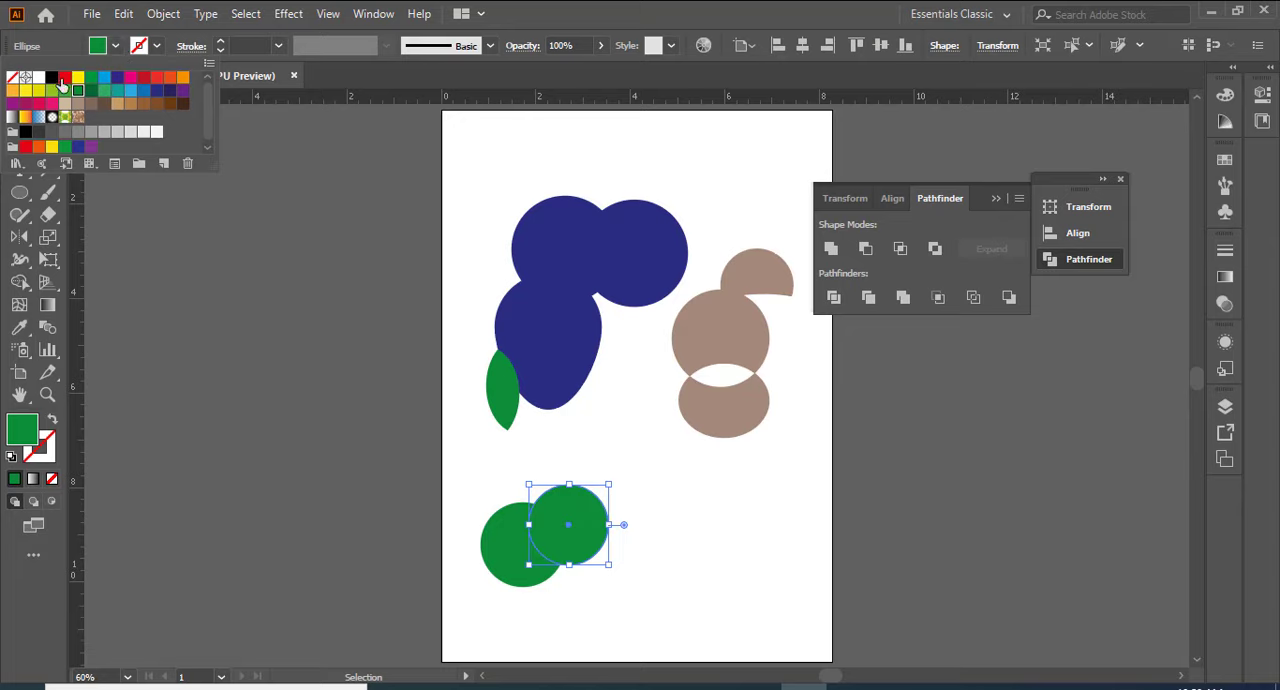
{"action": "left_click", "coordinate": [63, 78]}
{"action": "left_click", "coordinate": [638, 499]}
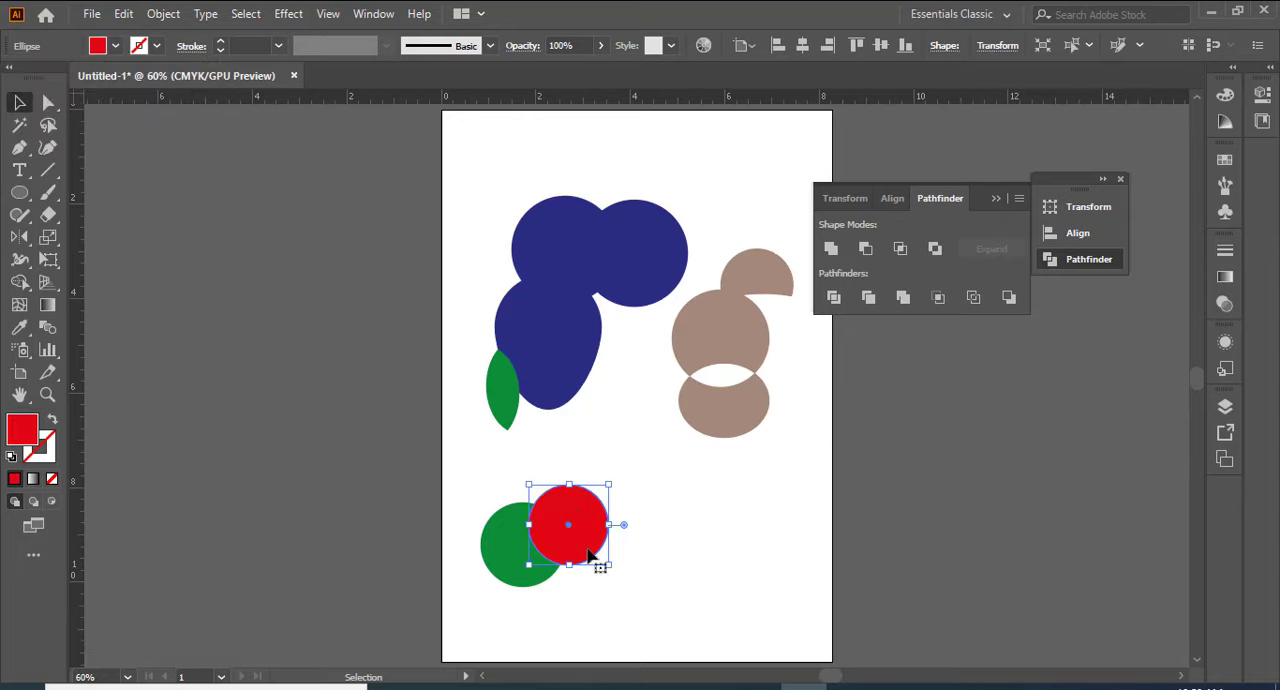
Step: Duplicate the red ellipse up and to its right so the two overlap, and fill the copy with blue
{"action": "left_click_drag", "start_coordinate": [578, 528], "coordinate": [618, 513]}
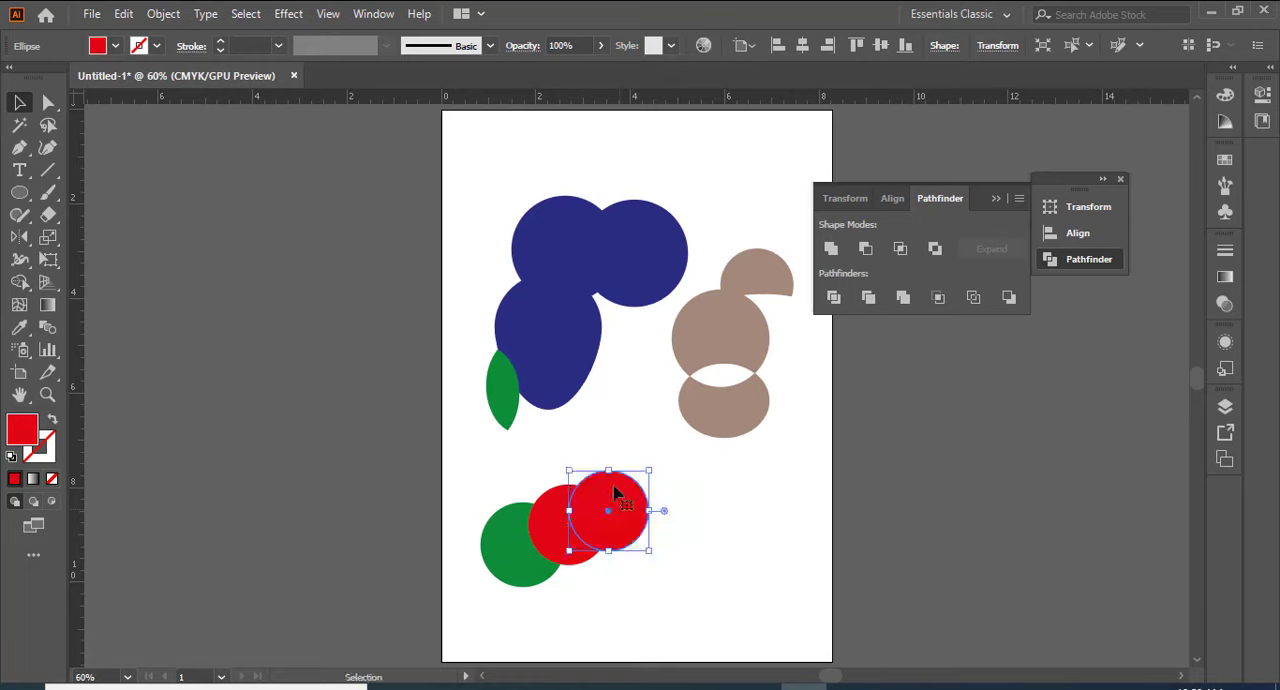
{"action": "left_click", "coordinate": [116, 46]}
{"action": "left_click", "coordinate": [143, 91]}
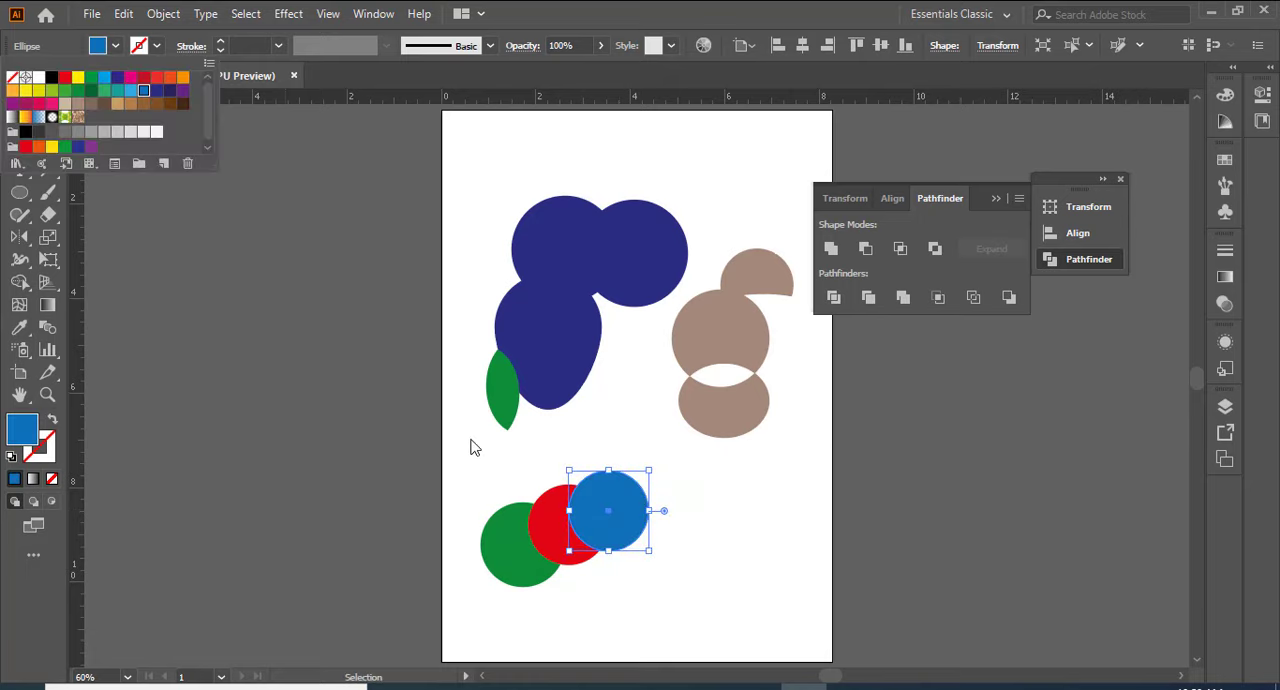
{"action": "left_click", "coordinate": [660, 593]}
Step: Split the green, red and blue ellipses with Pathfinder Divide and shift the divided group slightly right
{"action": "left_click_drag", "start_coordinate": [709, 495], "coordinate": [420, 608]}
{"action": "left_click", "coordinate": [834, 300]}
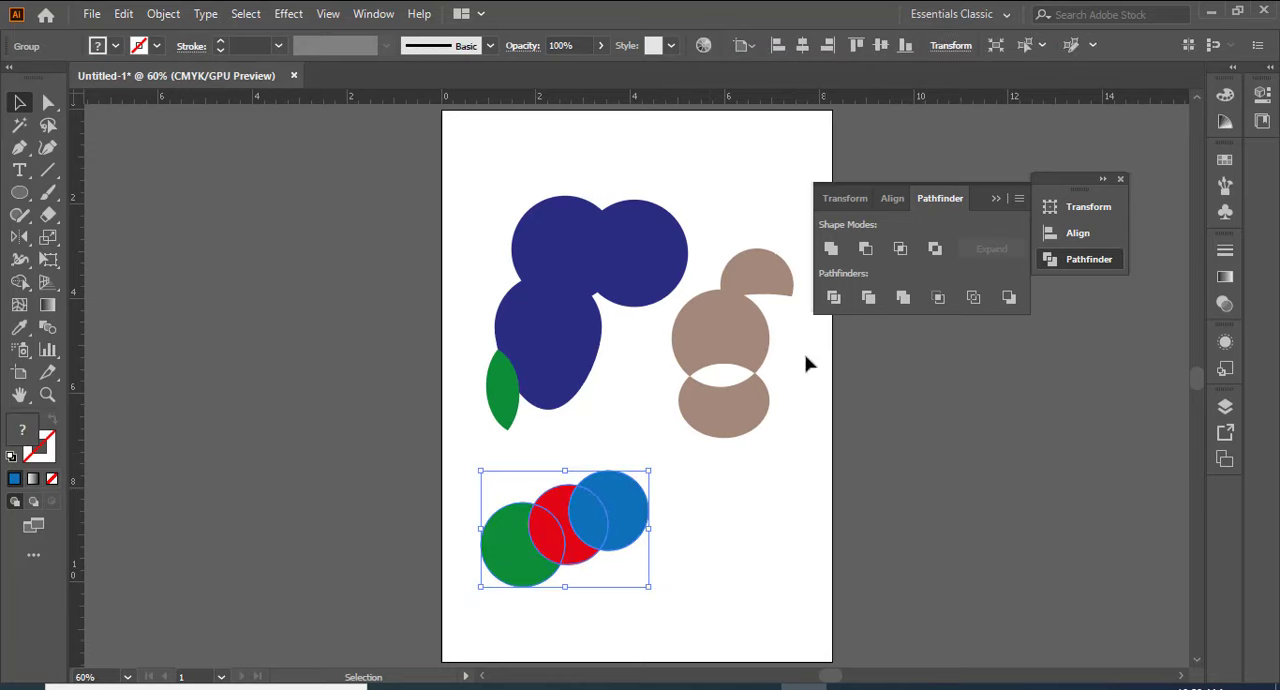
{"action": "left_click", "coordinate": [686, 588]}
{"action": "mouse_move", "coordinate": [628, 514]}
{"action": "left_mouse_down"}
{"action": "mouse_move", "coordinate": [677, 503]}
{"action": "mouse_move", "coordinate": [656, 508]}
{"action": "mouse_move", "coordinate": [717, 517]}
{"action": "mouse_move", "coordinate": [642, 500]}
{"action": "left_mouse_up"}
Step: Ungroup the divided coloured ellipses and pull the pieces apart, placing the red overlap lens below the others
{"action": "right_click", "coordinate": [656, 508]}
{"action": "left_click", "coordinate": [709, 334]}
{"action": "left_click", "coordinate": [720, 517]}
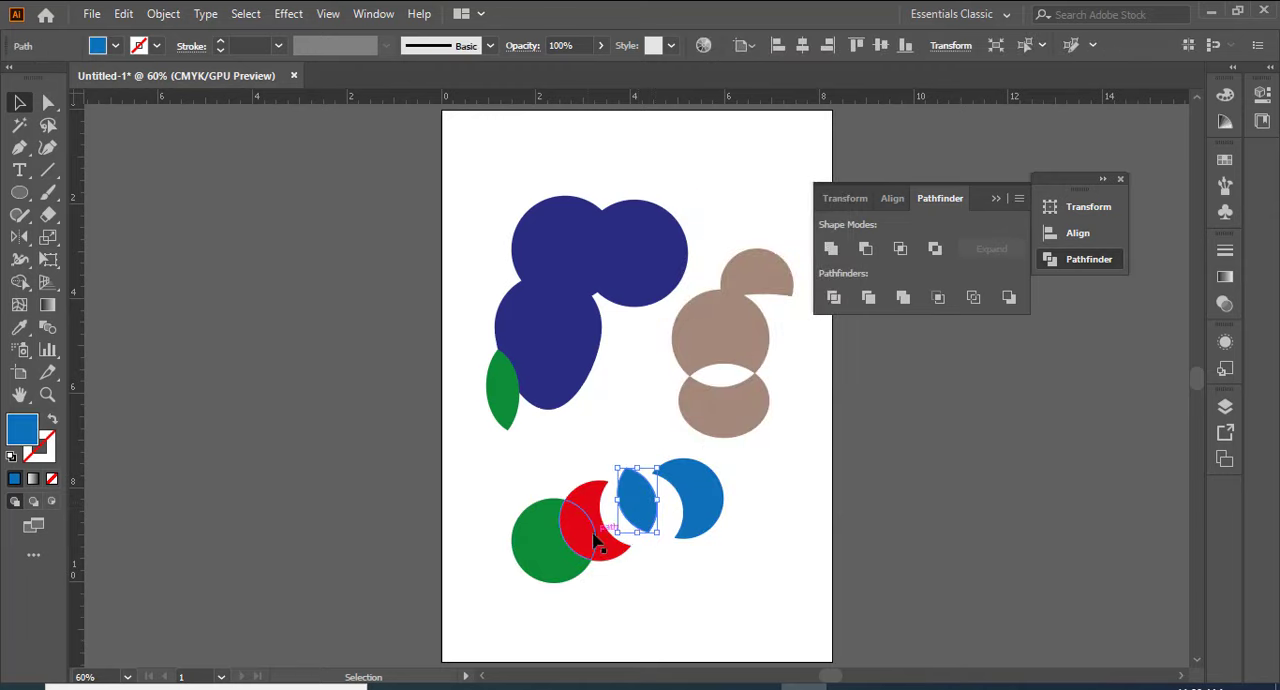
{"action": "left_click_drag", "start_coordinate": [588, 530], "coordinate": [662, 600]}
{"action": "left_click", "coordinate": [785, 560]}
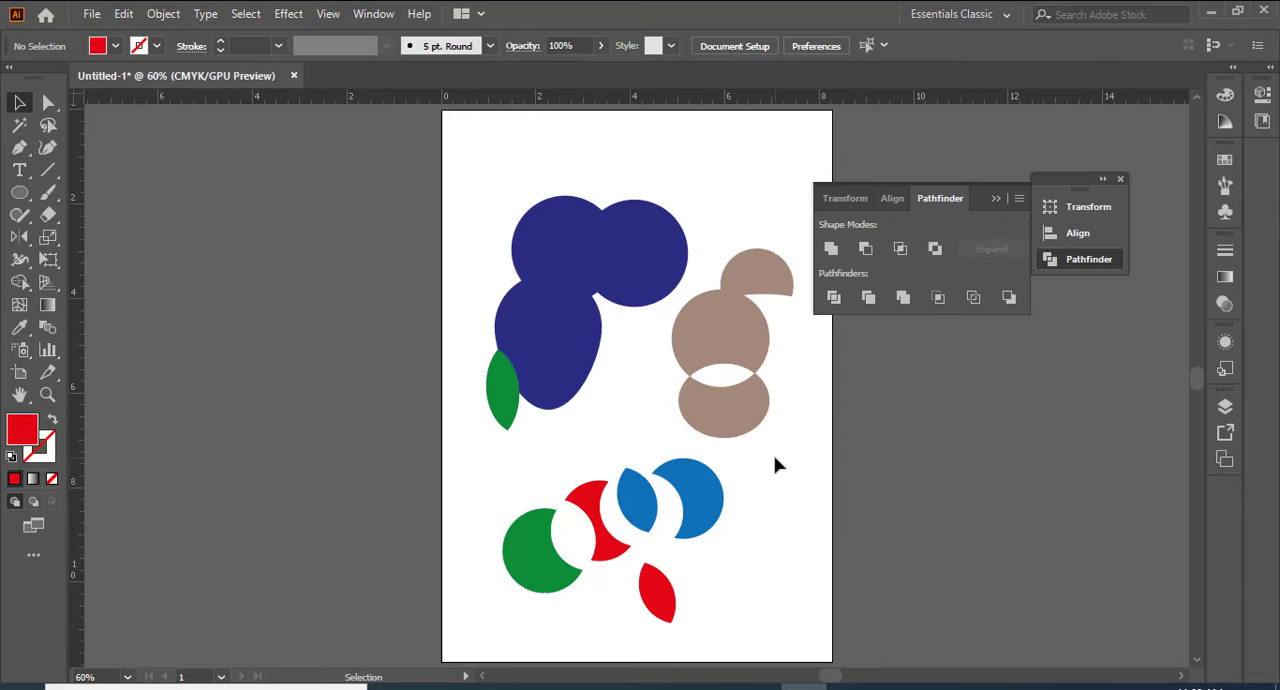
Step: Undo the moved pieces and the ungrouping of the divided coloured ellipses
{"action": "key", "text": "ctrl+z"}
{"action": "key", "text": "ctrl+z"}
{"action": "key", "text": "ctrl+z"}
{"action": "key", "text": "ctrl+z"}
{"action": "key", "text": "ctrl+z"}
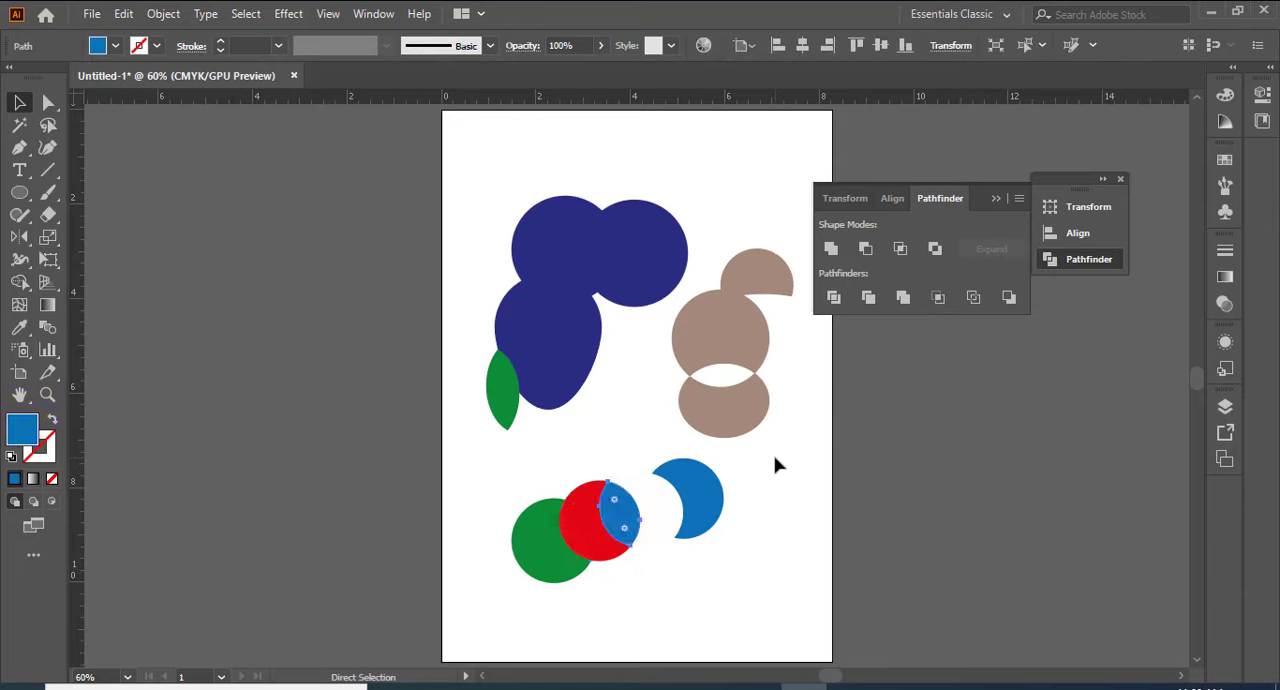
{"action": "key", "text": "ctrl+z"}
{"action": "key", "text": "v"}
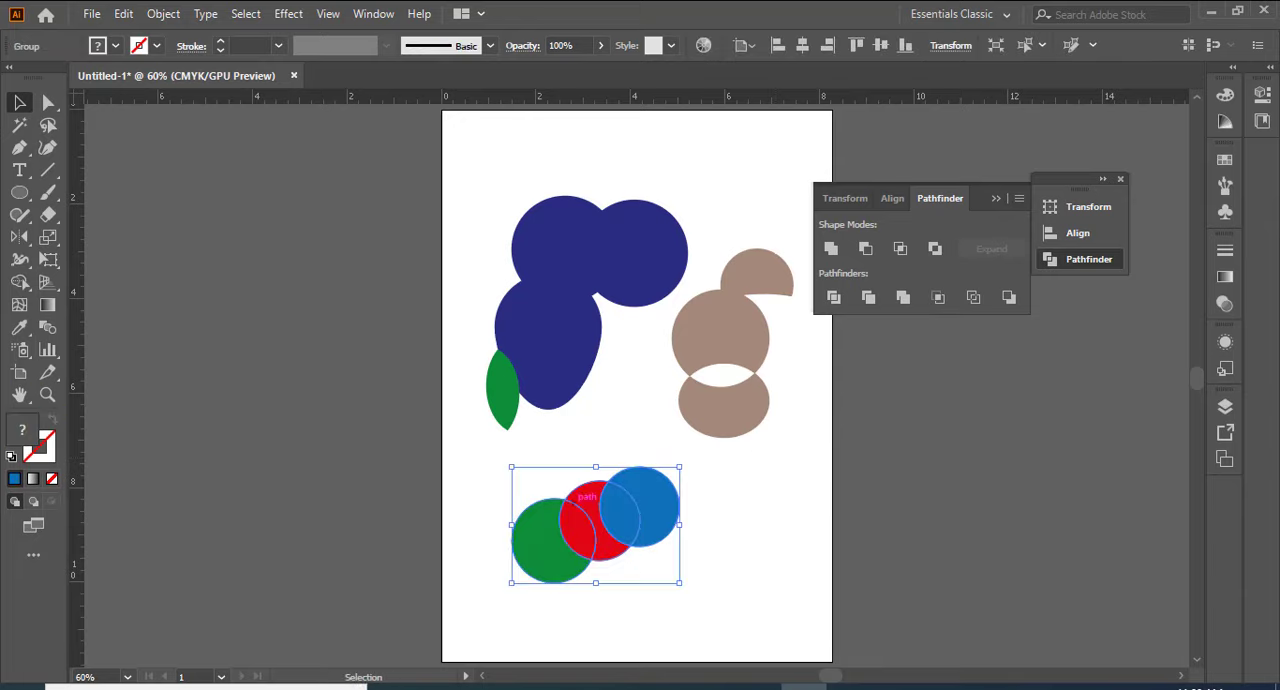
Step: Draw a blue rectangle in the empty area to the right of the coloured ellipses
{"action": "left_click", "coordinate": [21, 200]}
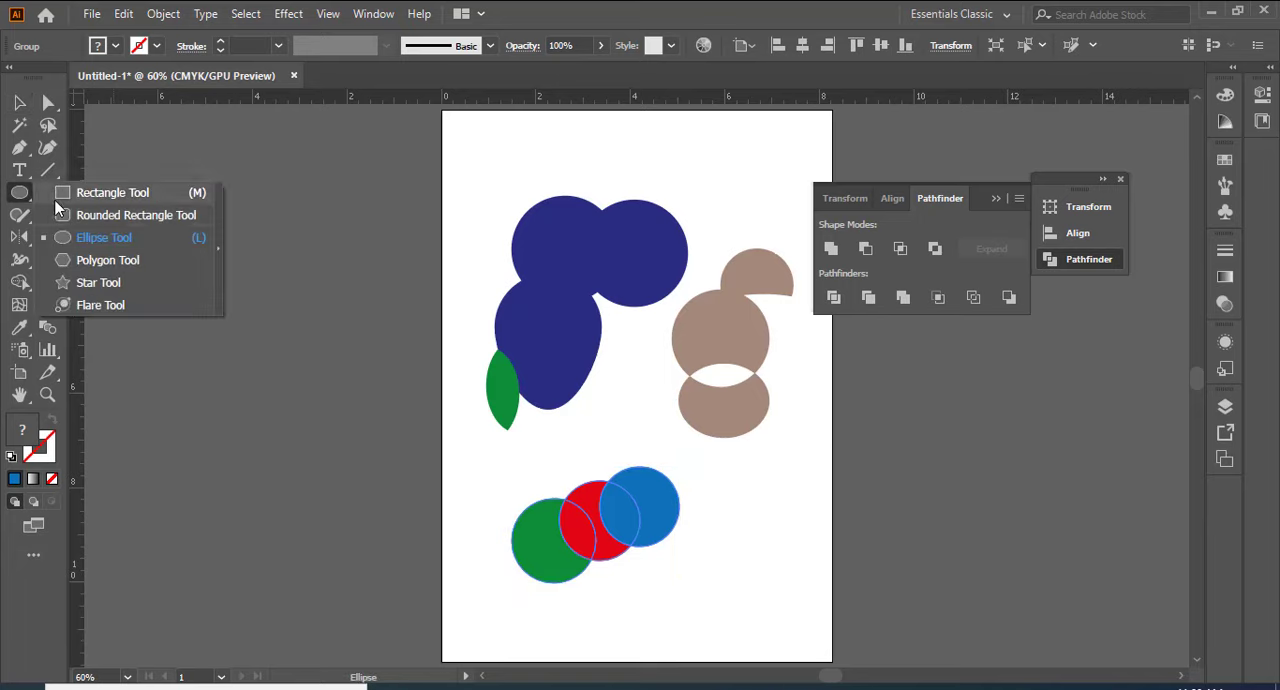
{"action": "left_click", "coordinate": [110, 193]}
{"action": "left_click_drag", "start_coordinate": [723, 513], "coordinate": [820, 590]}
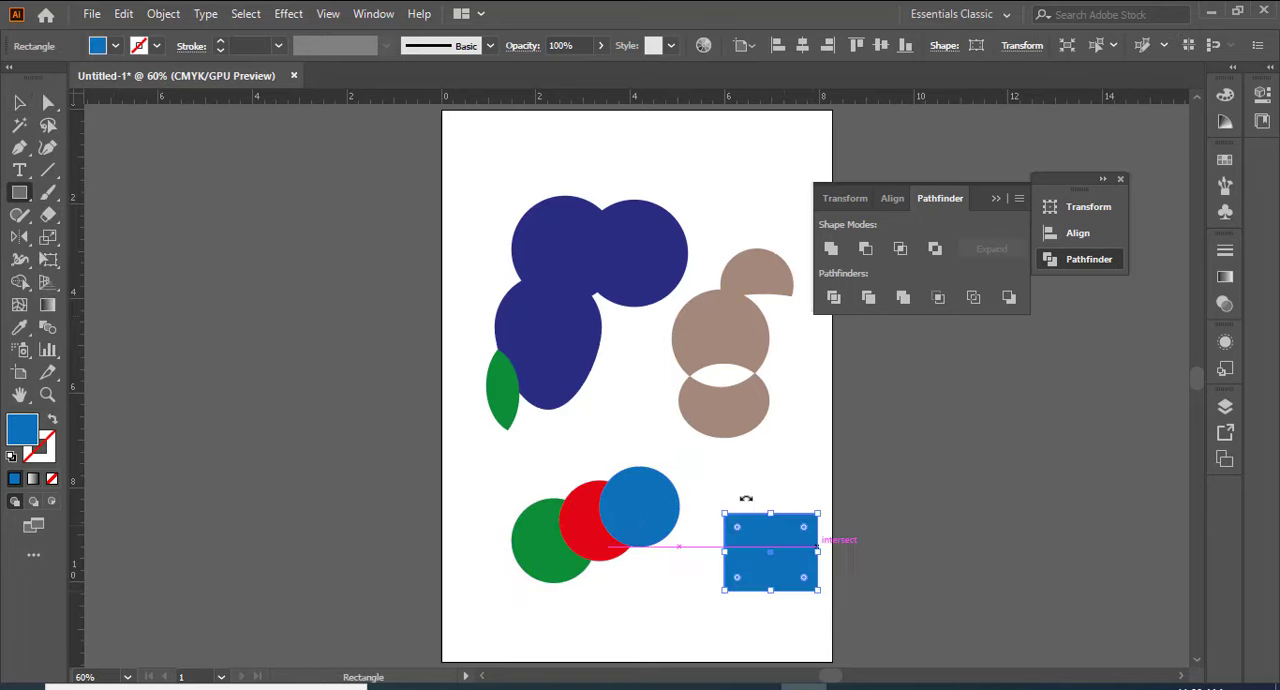
Step: Draw a small blue ellipse overlapping the middle of the new rectangle's upper edge
{"action": "left_click", "coordinate": [30, 205]}
{"action": "left_click", "coordinate": [83, 244]}
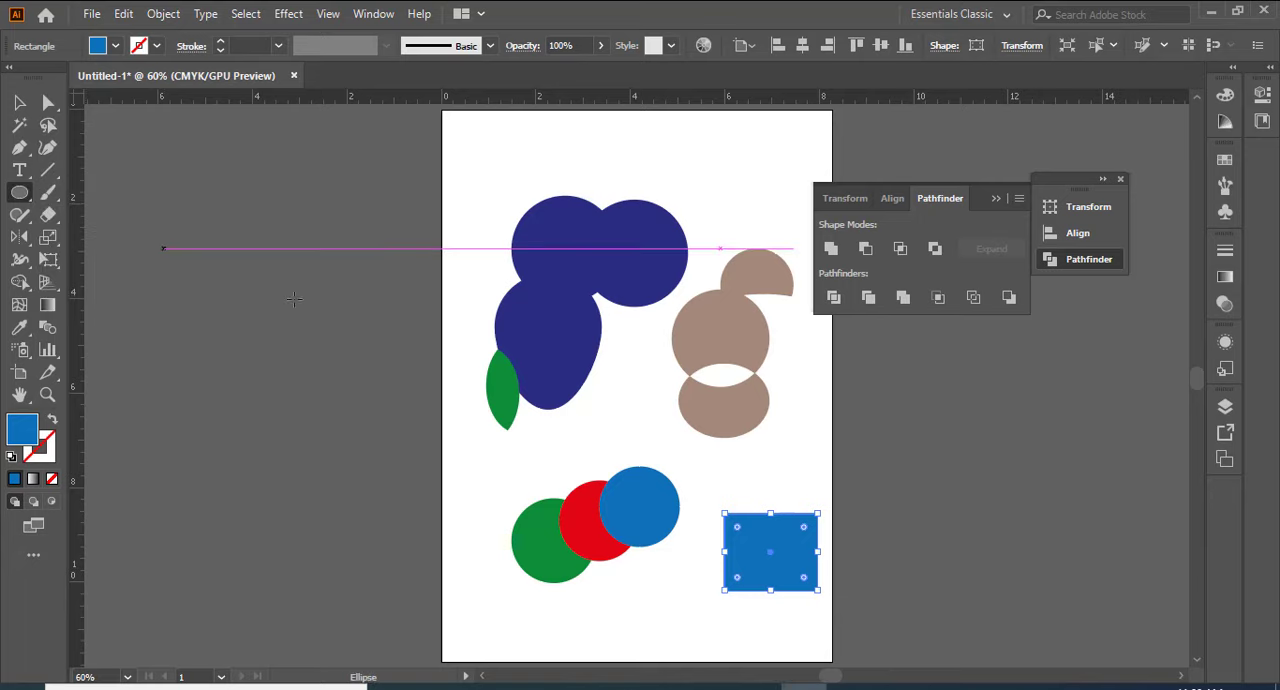
{"action": "left_click_drag", "start_coordinate": [750, 476], "coordinate": [802, 530]}
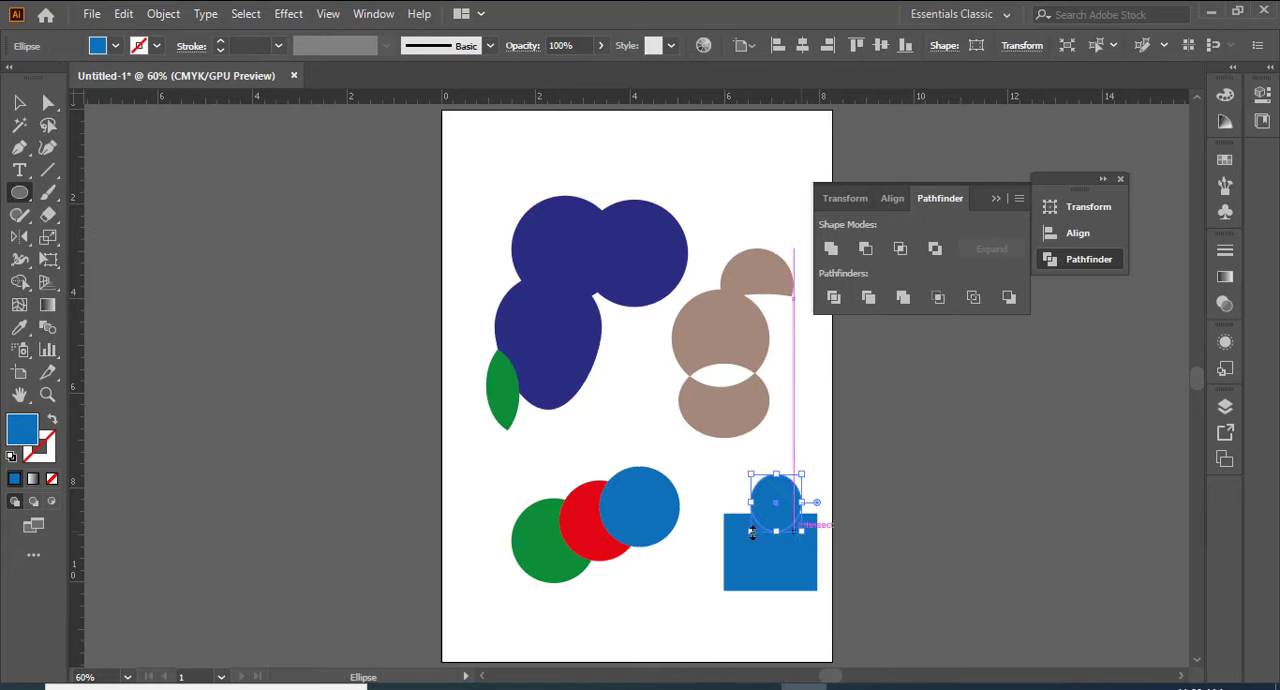
{"action": "key", "text": "v"}
{"action": "left_click", "coordinate": [724, 610]}
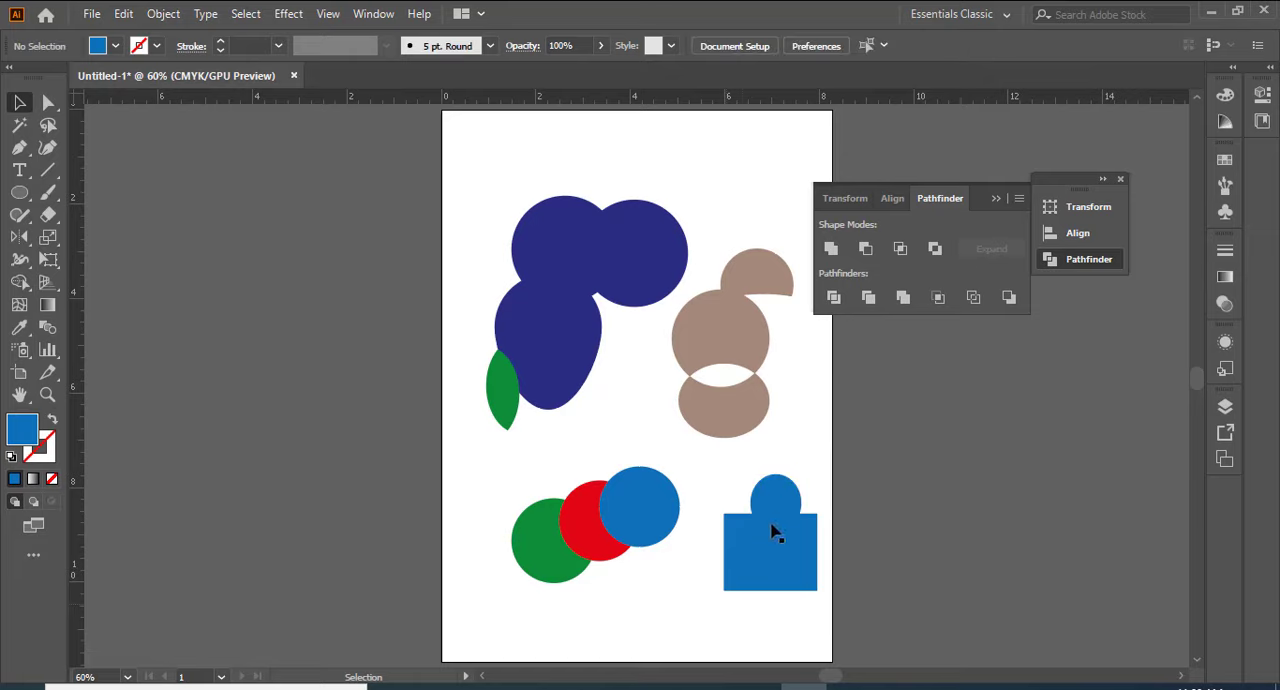
Step: Cut the overlap between the small blue ellipse and the rectangle using Pathfinder Trim
{"action": "left_click", "coordinate": [805, 562]}
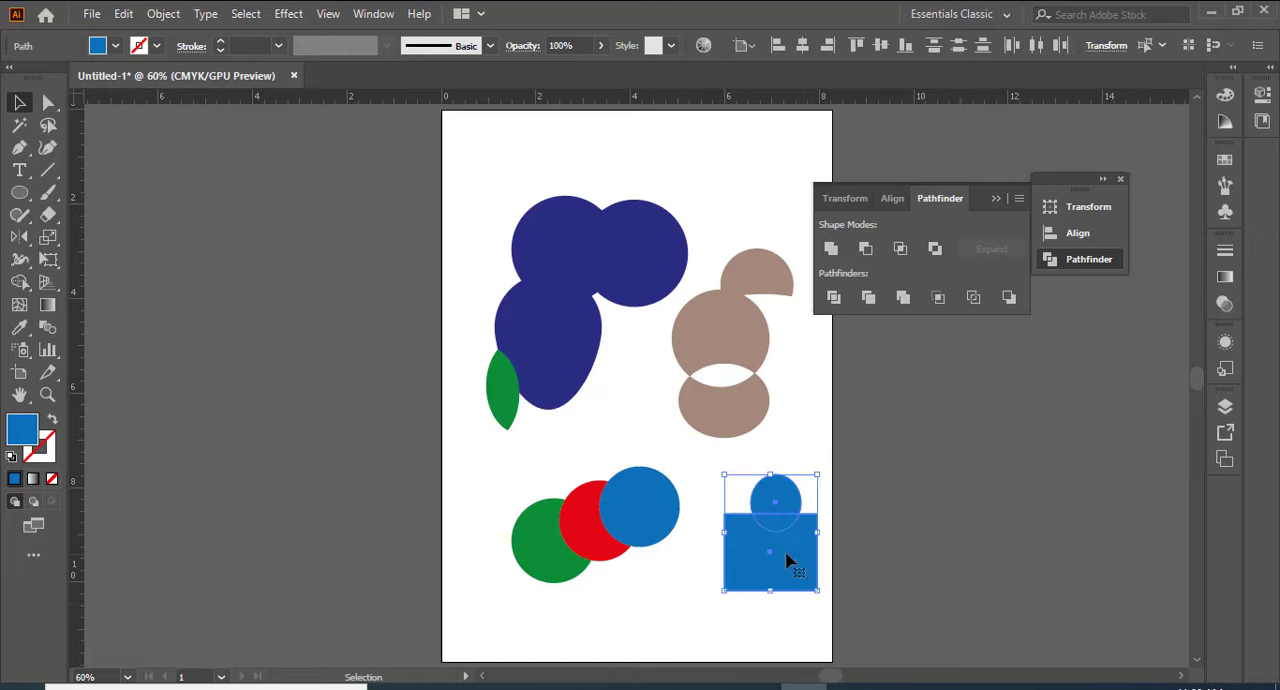
{"action": "left_click", "coordinate": [872, 303]}
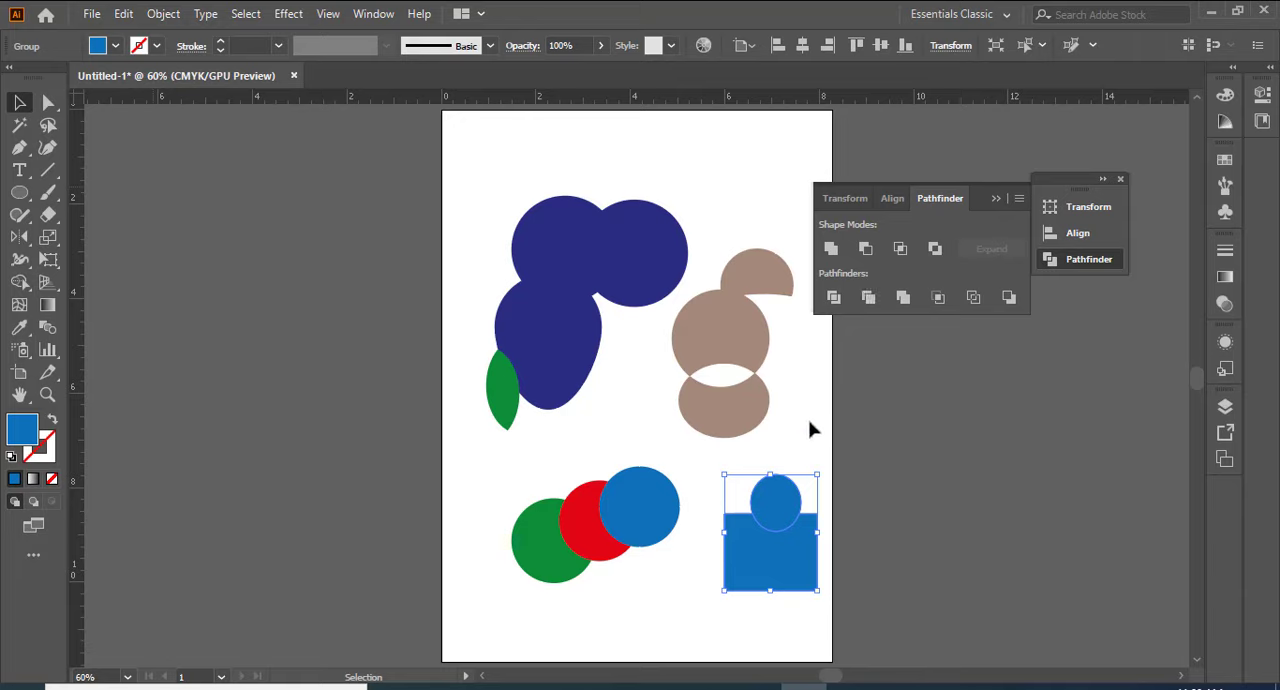
{"action": "left_click", "coordinate": [800, 445]}
Step: Ungroup the trimmed blue ellipse and rectangle into separate pieces
{"action": "right_click", "coordinate": [774, 542]}
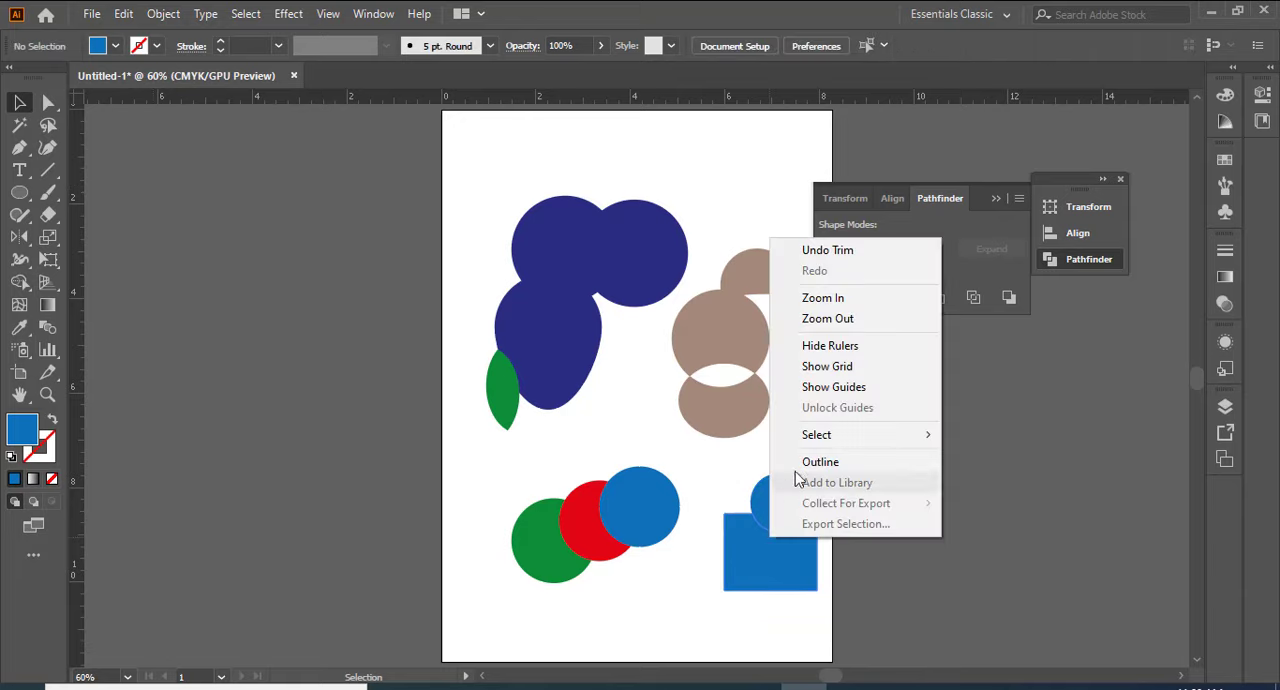
{"action": "left_click", "coordinate": [737, 584]}
{"action": "right_click", "coordinate": [767, 532]}
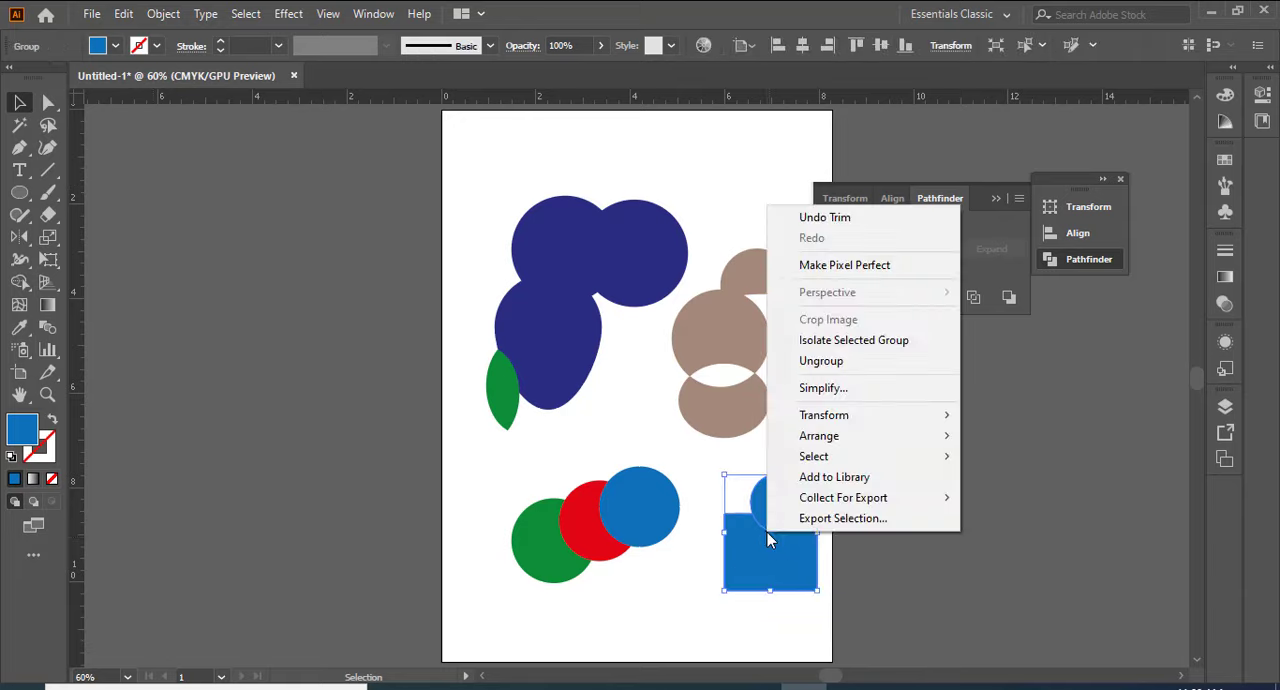
{"action": "left_click", "coordinate": [850, 365]}
{"action": "left_click", "coordinate": [680, 597]}
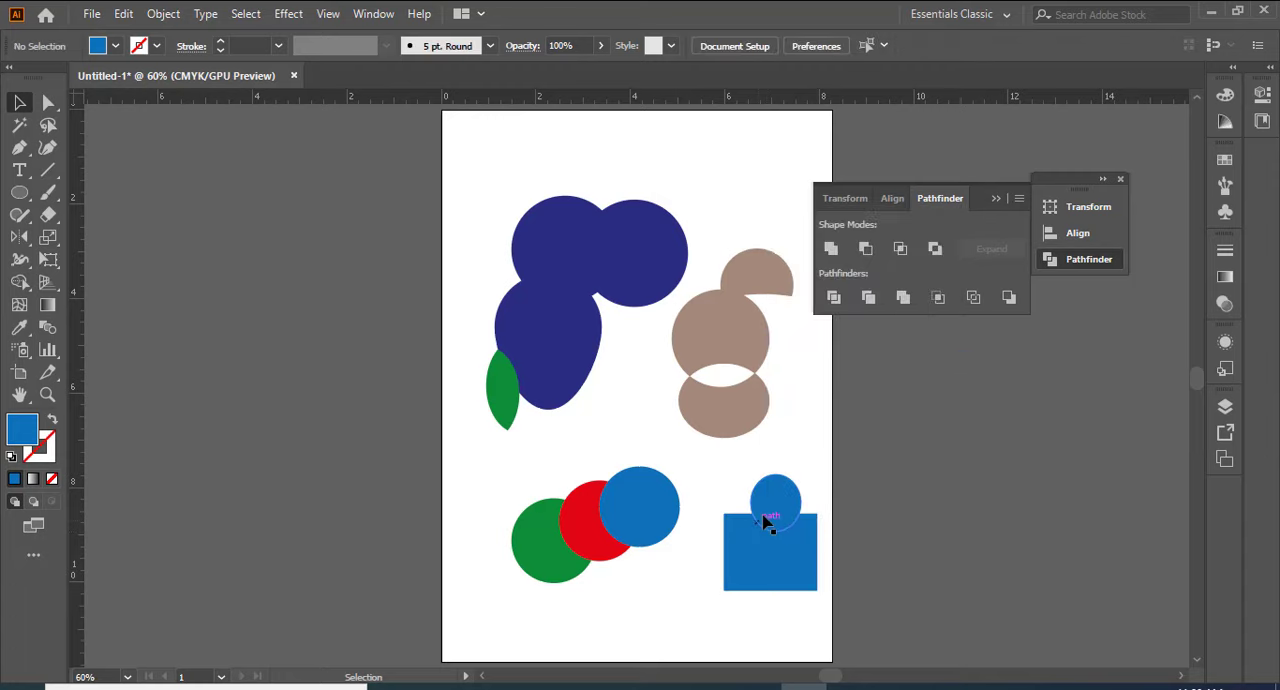
Step: Move the small blue ellipse up out of the rectangle's notch, leaving a small gap between them
{"action": "left_click_drag", "start_coordinate": [777, 503], "coordinate": [775, 461]}
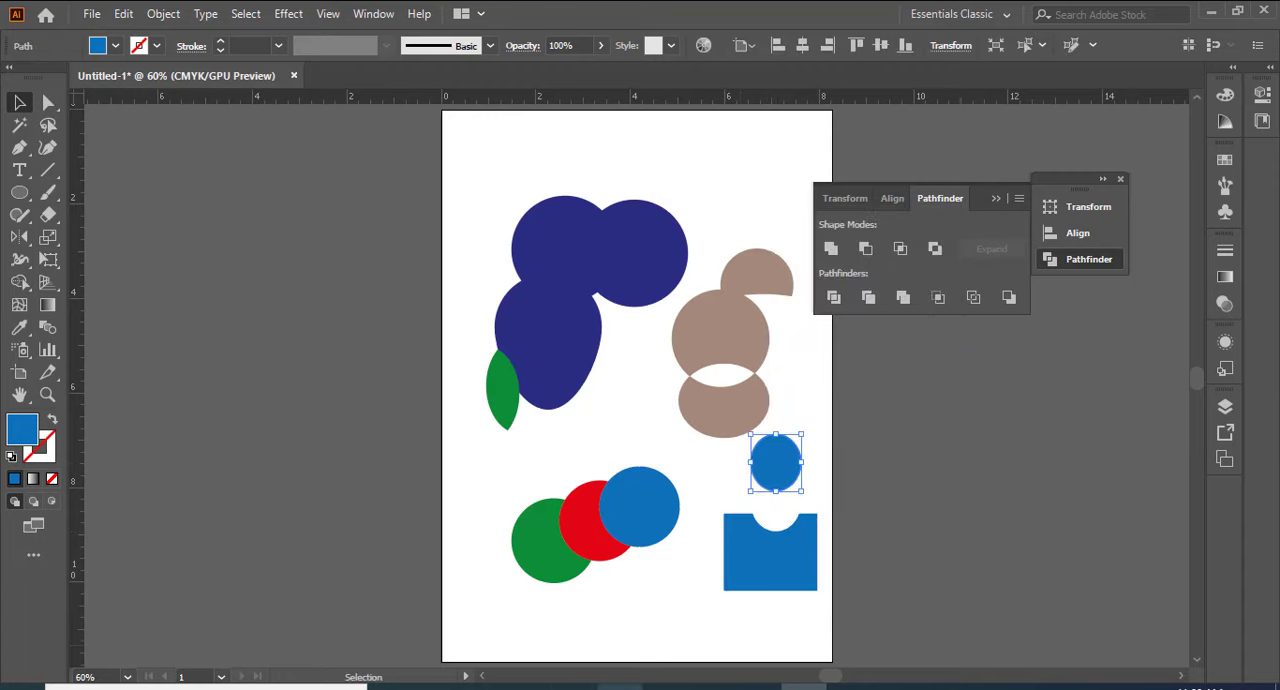
{"action": "mouse_move", "coordinate": [767, 466]}
{"action": "left_mouse_down"}
{"action": "mouse_move", "coordinate": [768, 517]}
{"action": "mouse_move", "coordinate": [771, 463]}
{"action": "mouse_move", "coordinate": [786, 537]}
{"action": "mouse_move", "coordinate": [771, 479]}
{"action": "left_mouse_up"}
{"action": "left_click", "coordinate": [771, 550]}
{"action": "left_click", "coordinate": [810, 423]}
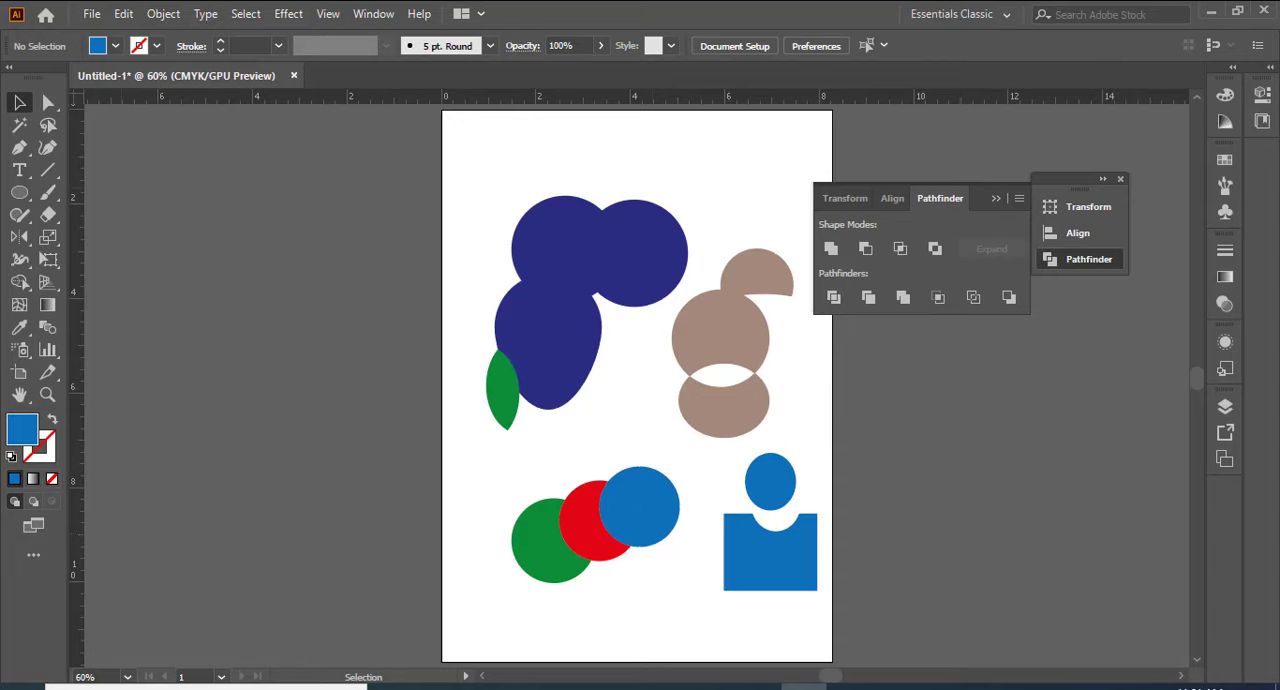
Step: Draw a second blue rectangle near the artboard's lower edge, below the coloured ellipses
{"action": "left_click_drag", "start_coordinate": [19, 192], "coordinate": [62, 194]}
{"action": "left_click_drag", "start_coordinate": [631, 591], "coordinate": [721, 654]}
{"action": "key", "text": "ctrl+equal"}
{"action": "key", "text": "ctrl+equal"}
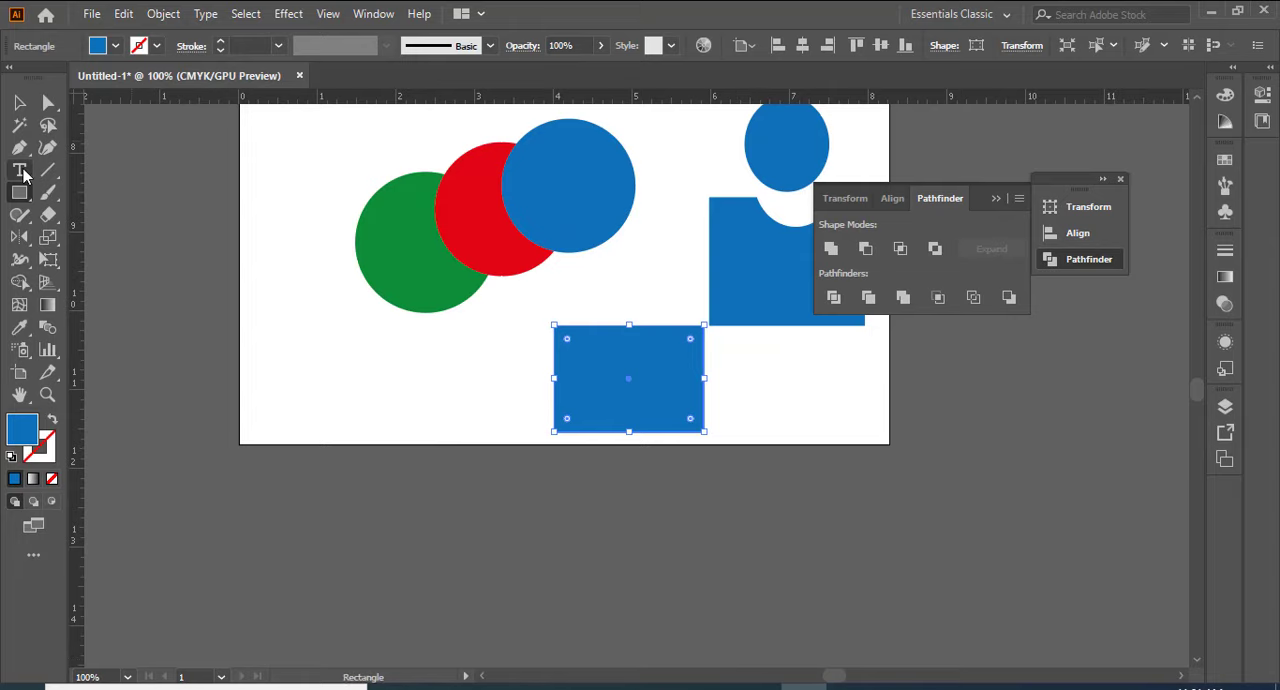
Step: Draw an ellipse about 1.35 × 1.13 in overlapping the lower rectangle's left edge and fill it light green
{"action": "left_click_drag", "start_coordinate": [30, 204], "coordinate": [68, 242]}
{"action": "mouse_move", "coordinate": [504, 337]}
{"action": "left_mouse_down"}
{"action": "mouse_move", "coordinate": [560, 400]}
{"action": "mouse_move", "coordinate": [620, 429]}
{"action": "mouse_move", "coordinate": [605, 423]}
{"action": "left_mouse_up"}
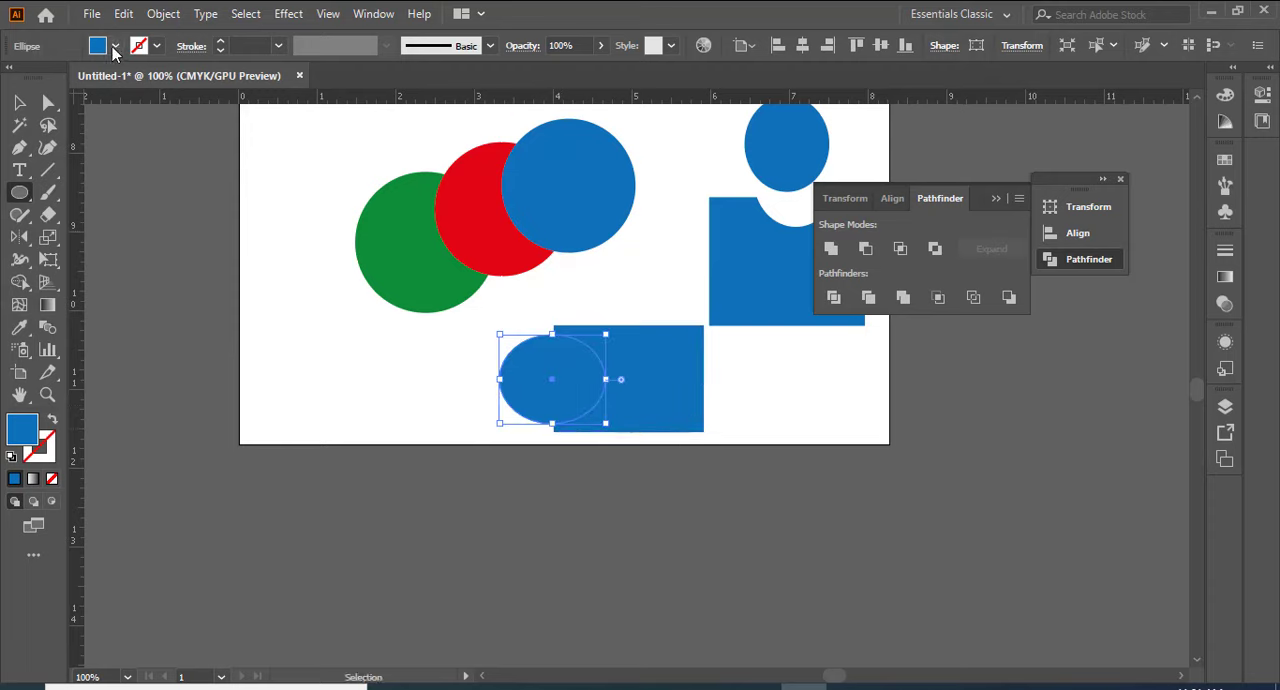
{"action": "left_click", "coordinate": [114, 47]}
{"action": "left_click", "coordinate": [65, 91]}
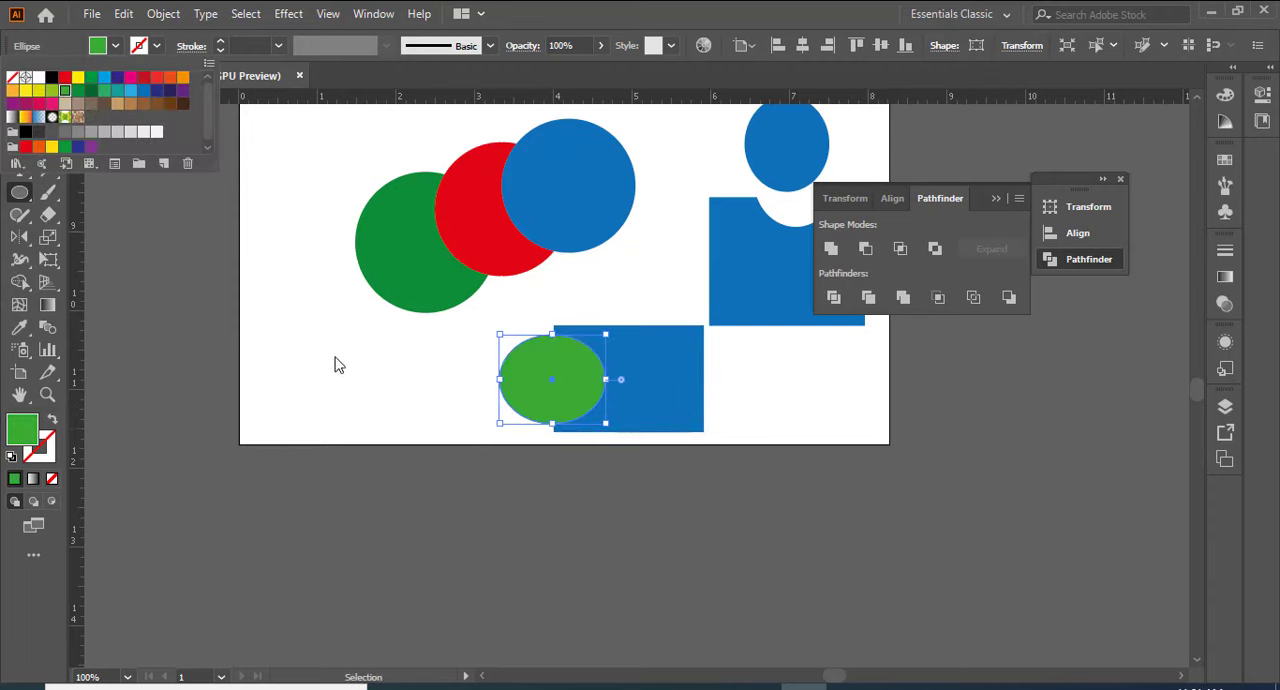
{"action": "left_click", "coordinate": [115, 232]}
{"action": "left_click", "coordinate": [468, 361]}
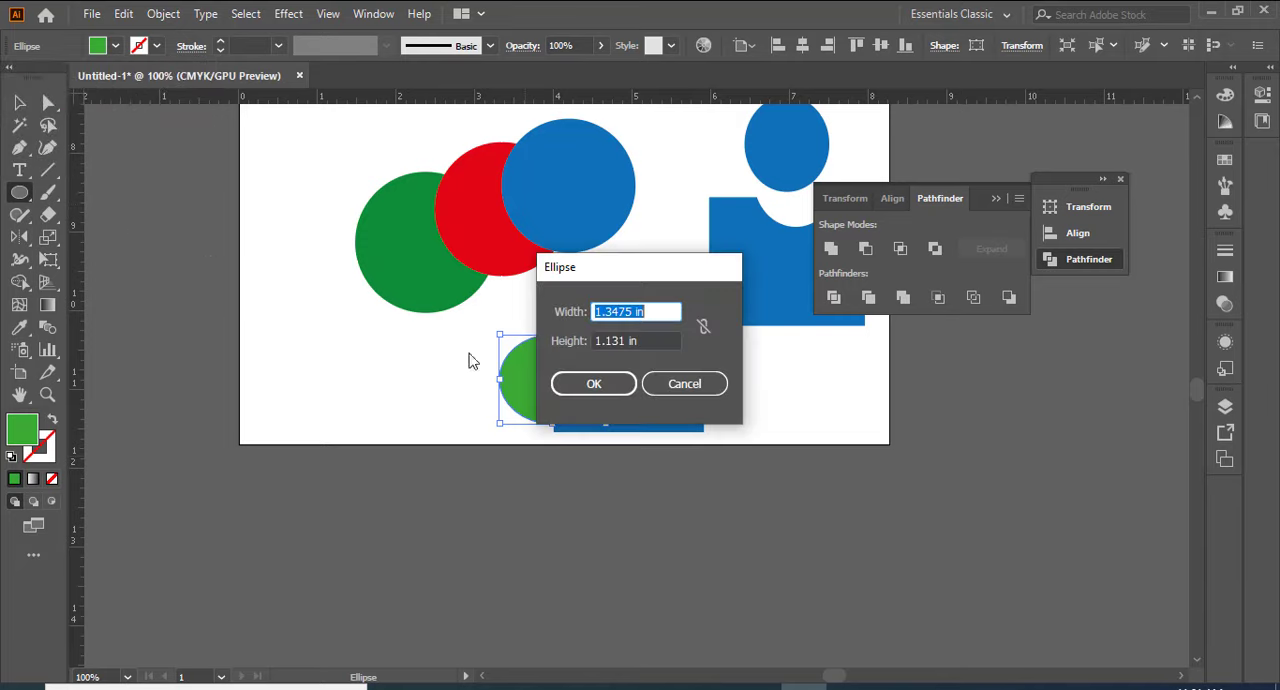
{"action": "left_click", "coordinate": [716, 383]}
Step: Apply Pathfinder Merge to the light green ellipse and the lower blue rectangle
{"action": "left_click", "coordinate": [24, 105]}
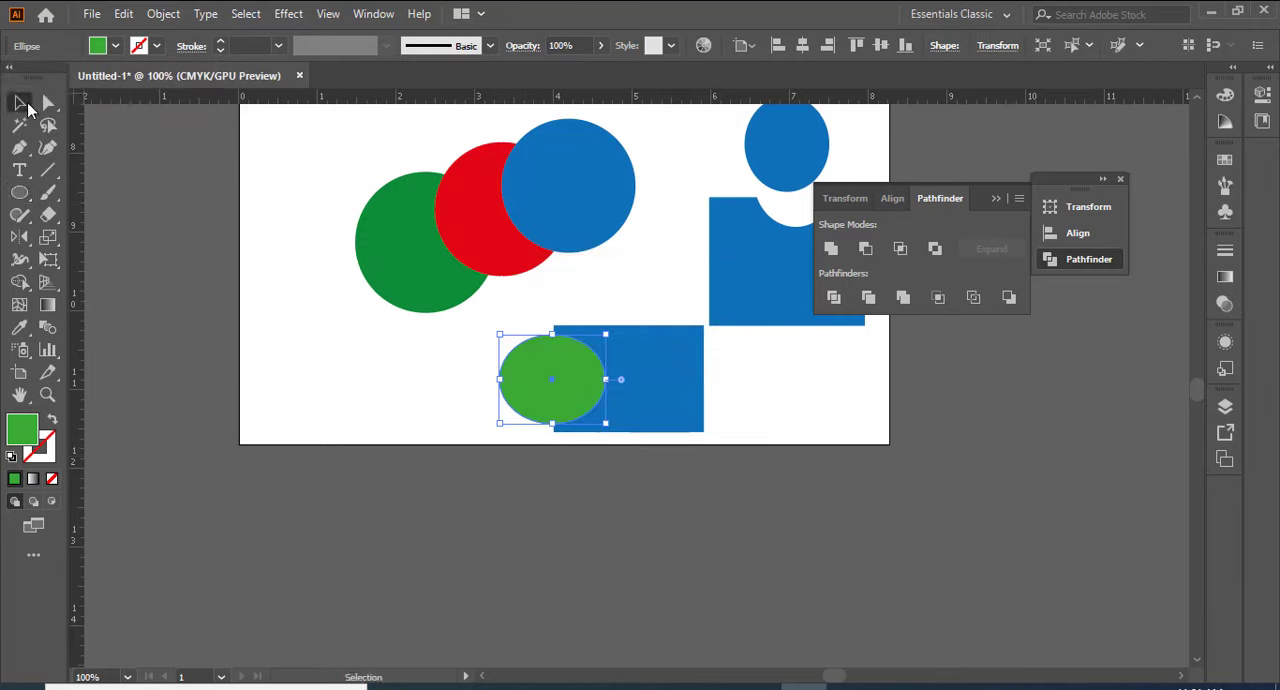
{"action": "left_click", "coordinate": [405, 382]}
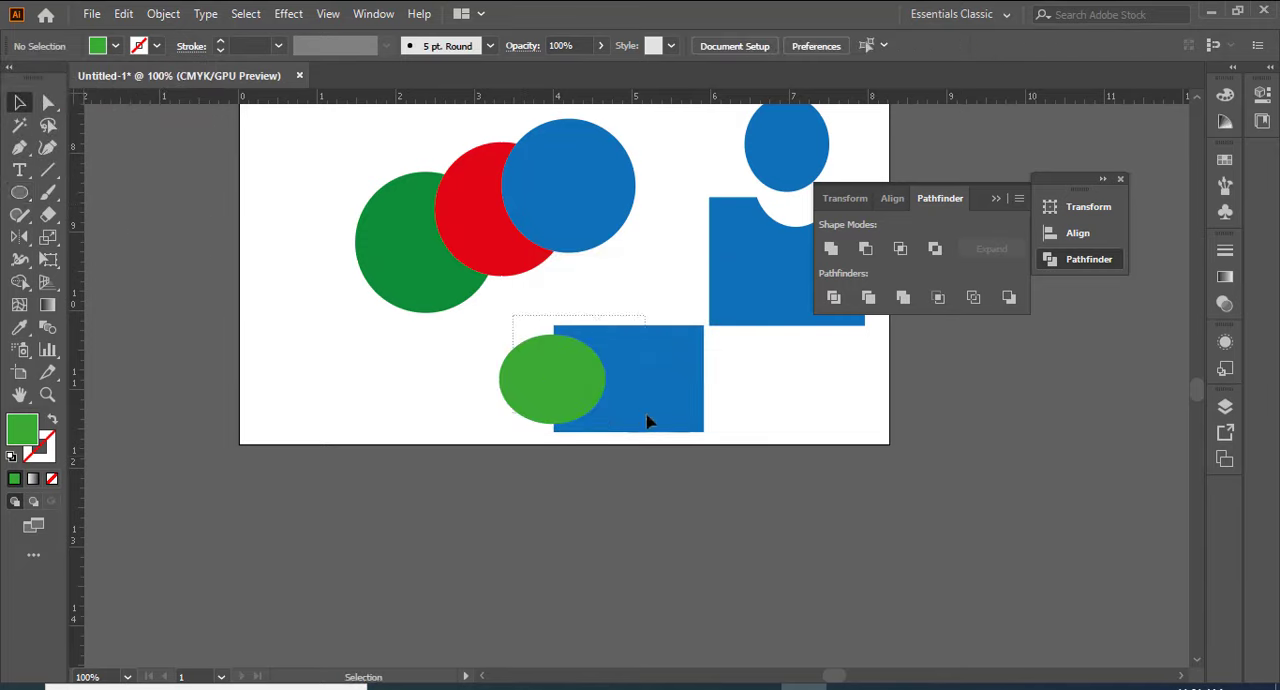
{"action": "left_click_drag", "start_coordinate": [647, 421], "coordinate": [648, 422]}
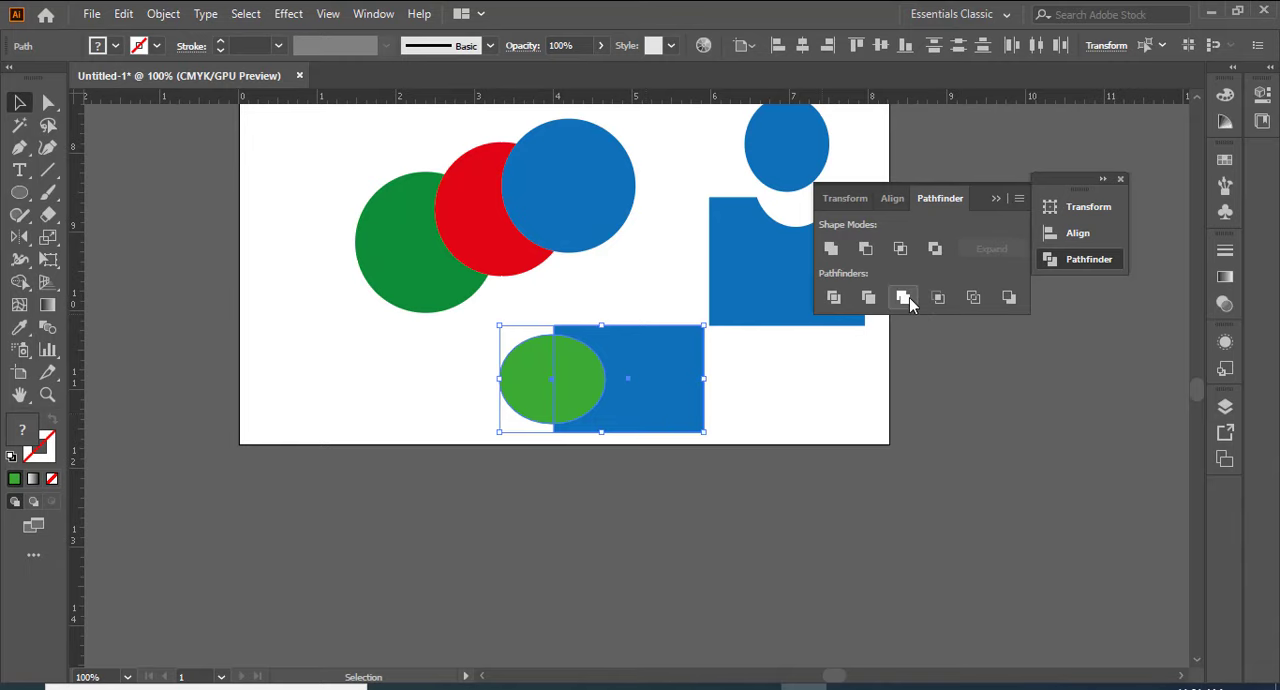
{"action": "left_click", "coordinate": [909, 297]}
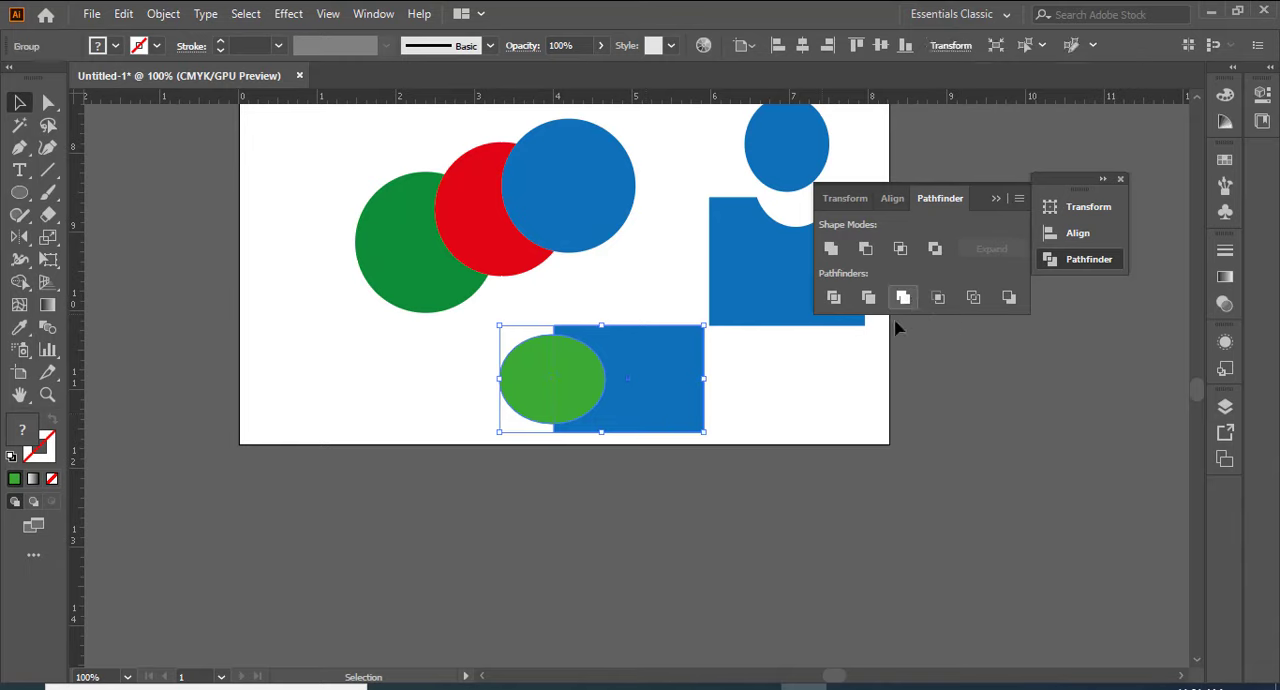
Step: Ungroup the merged shapes and move the light green ellipse left, away from the rectangle's cut-out
{"action": "left_click", "coordinate": [812, 381]}
{"action": "left_click", "coordinate": [593, 366]}
{"action": "right_click", "coordinate": [593, 362]}
{"action": "left_click", "coordinate": [648, 188]}
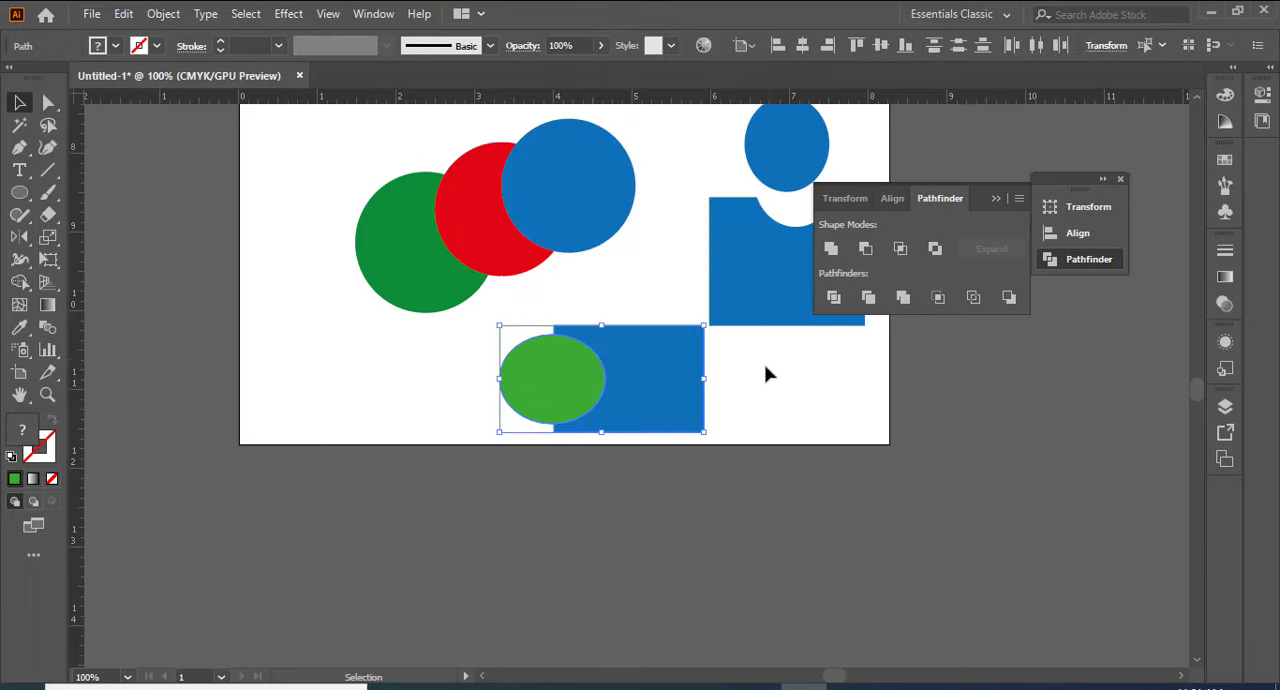
{"action": "left_click", "coordinate": [766, 371]}
{"action": "left_click_drag", "start_coordinate": [556, 373], "coordinate": [491, 397]}
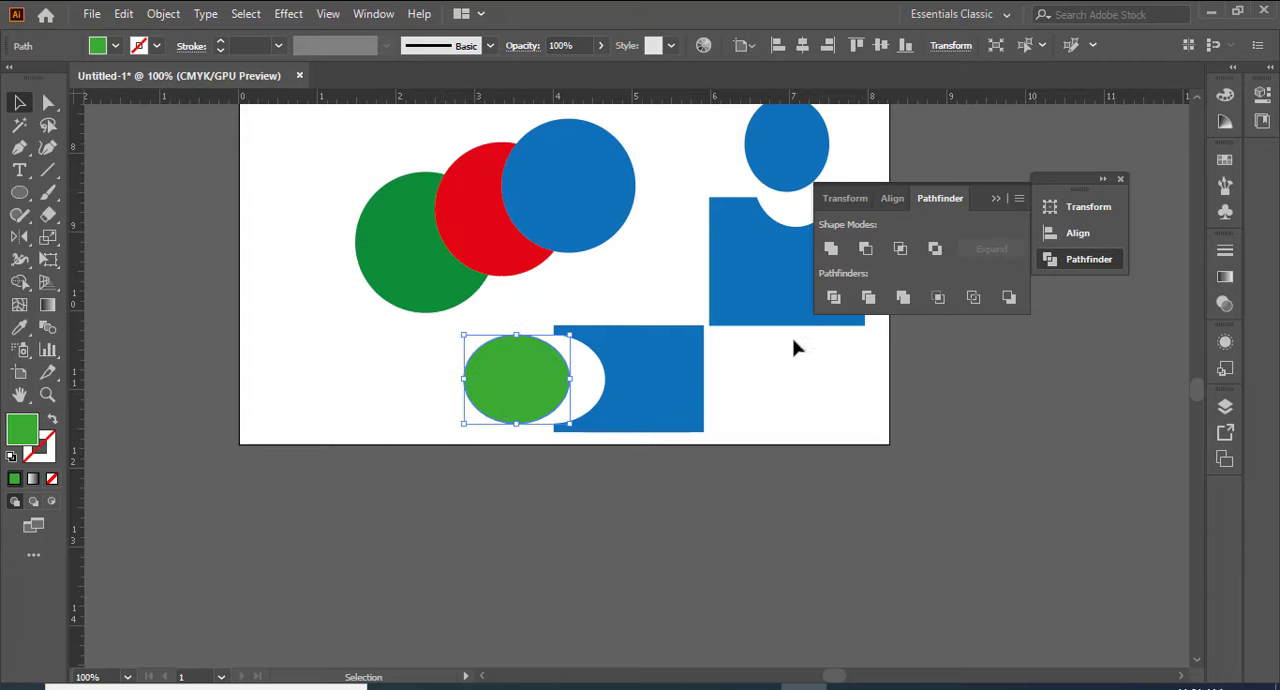
Step: Move the light green ellipse and the blue rectangle with the cut-out to the artboard's lower-left area
{"action": "left_click_drag", "start_coordinate": [573, 379], "coordinate": [622, 381]}
{"action": "left_click", "coordinate": [722, 388]}
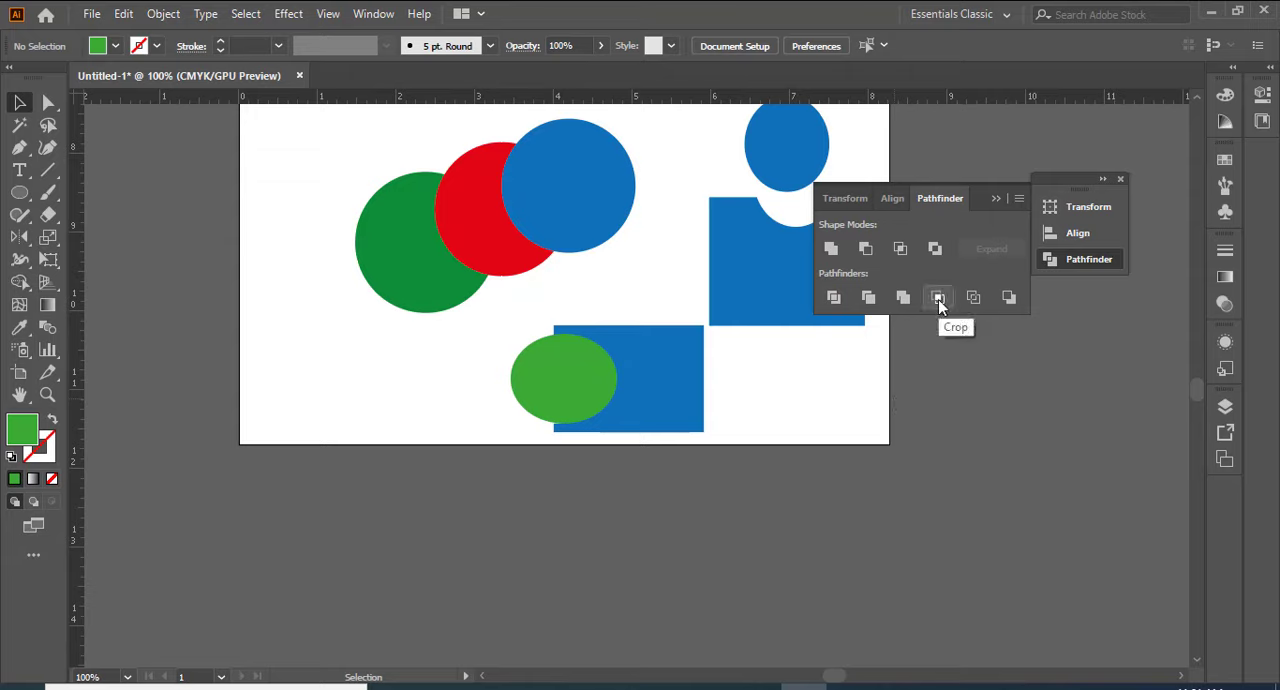
{"action": "left_click_drag", "start_coordinate": [546, 380], "coordinate": [296, 372]}
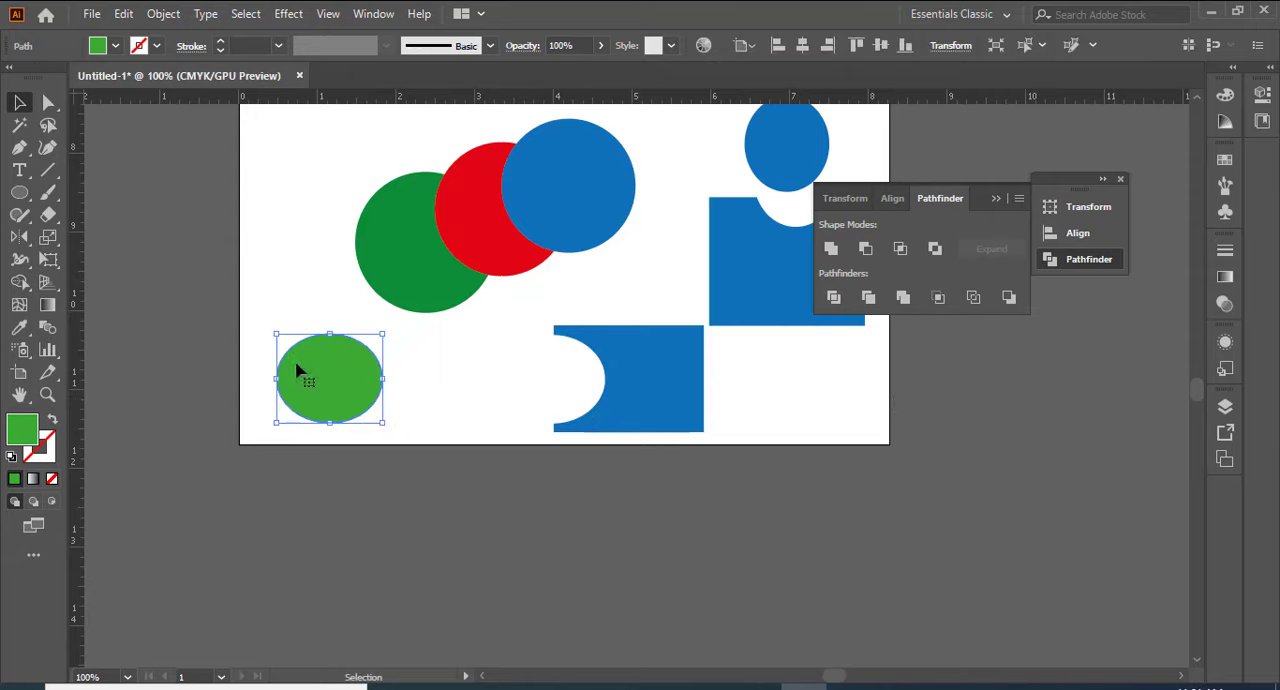
{"action": "left_click_drag", "start_coordinate": [623, 404], "coordinate": [394, 392]}
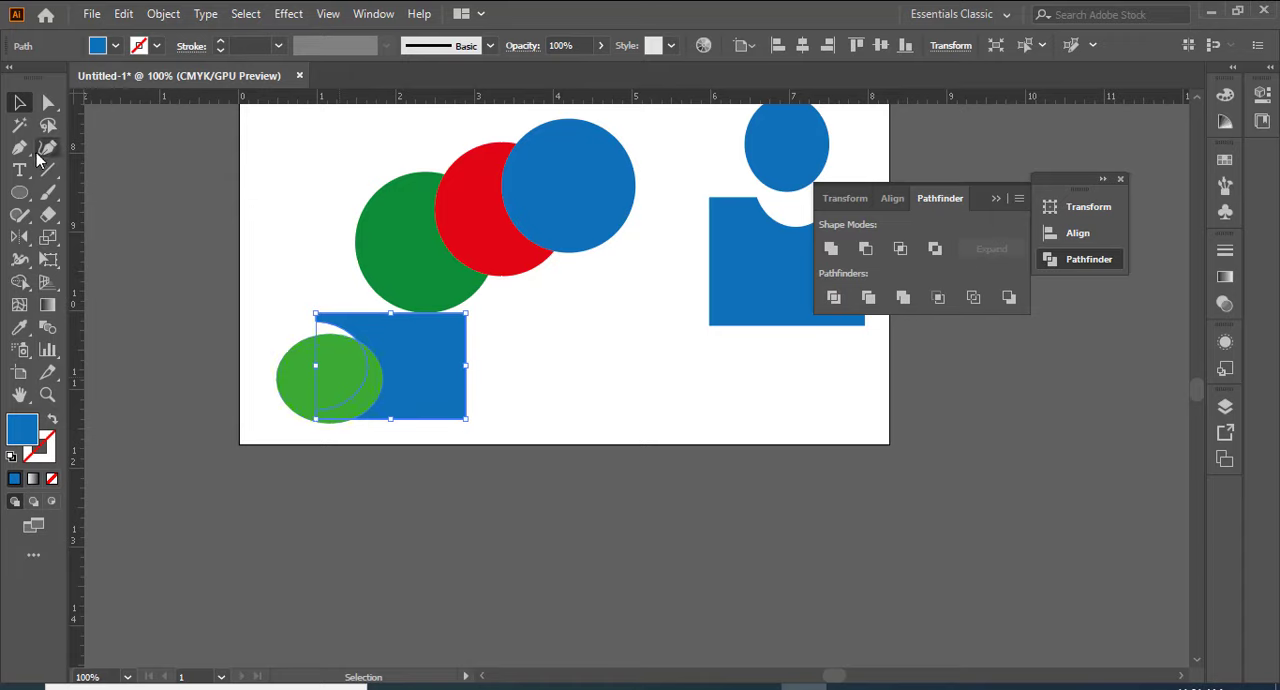
Step: Draw a blue rectangle near the artboard's lower edge and overlap it with a wider ellipse filled yellow
{"action": "left_click_drag", "start_coordinate": [22, 197], "coordinate": [114, 192]}
{"action": "mouse_move", "coordinate": [576, 300]}
{"action": "left_mouse_down"}
{"action": "mouse_move", "coordinate": [660, 394]}
{"action": "mouse_move", "coordinate": [706, 400]}
{"action": "left_mouse_up"}
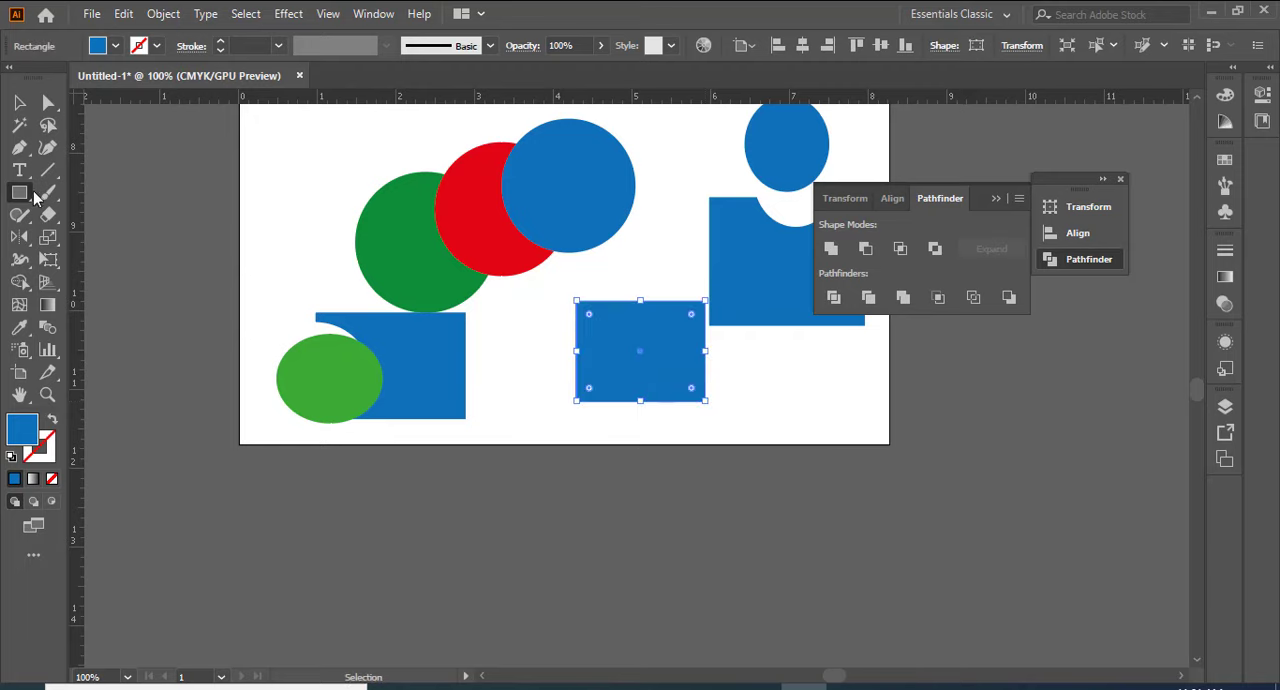
{"action": "left_click_drag", "start_coordinate": [22, 197], "coordinate": [100, 237]}
{"action": "left_click_drag", "start_coordinate": [555, 325], "coordinate": [723, 432]}
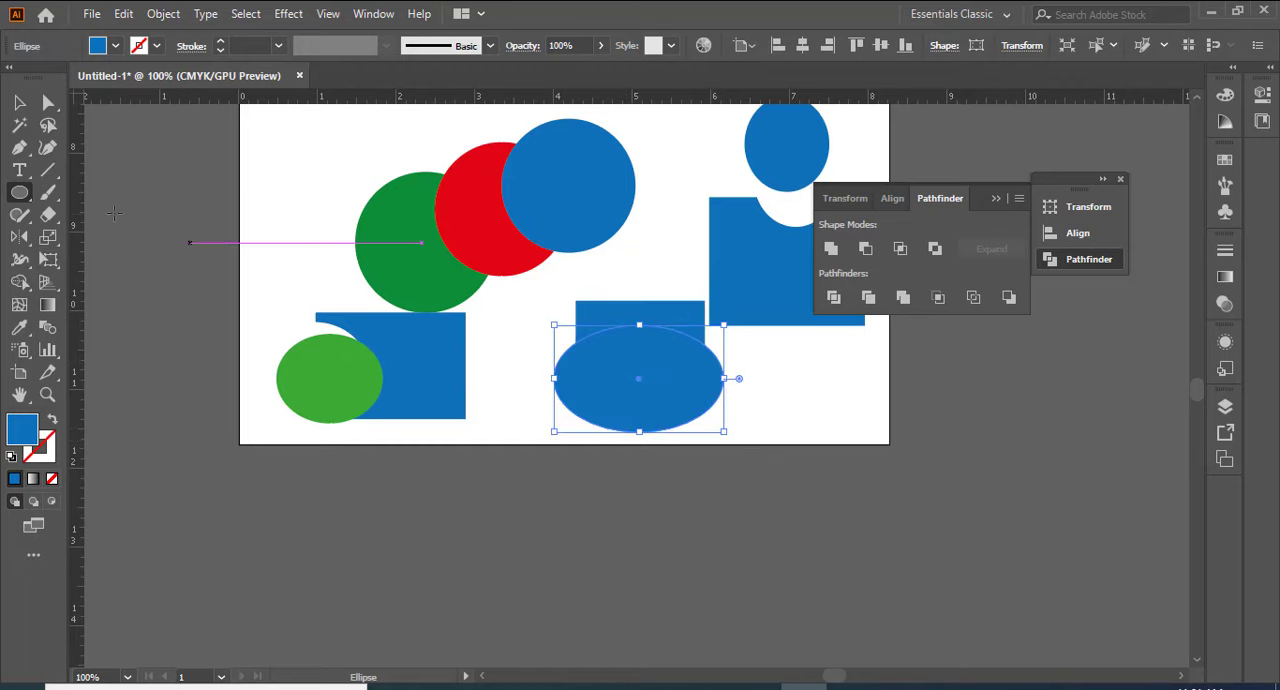
{"action": "left_click", "coordinate": [116, 48]}
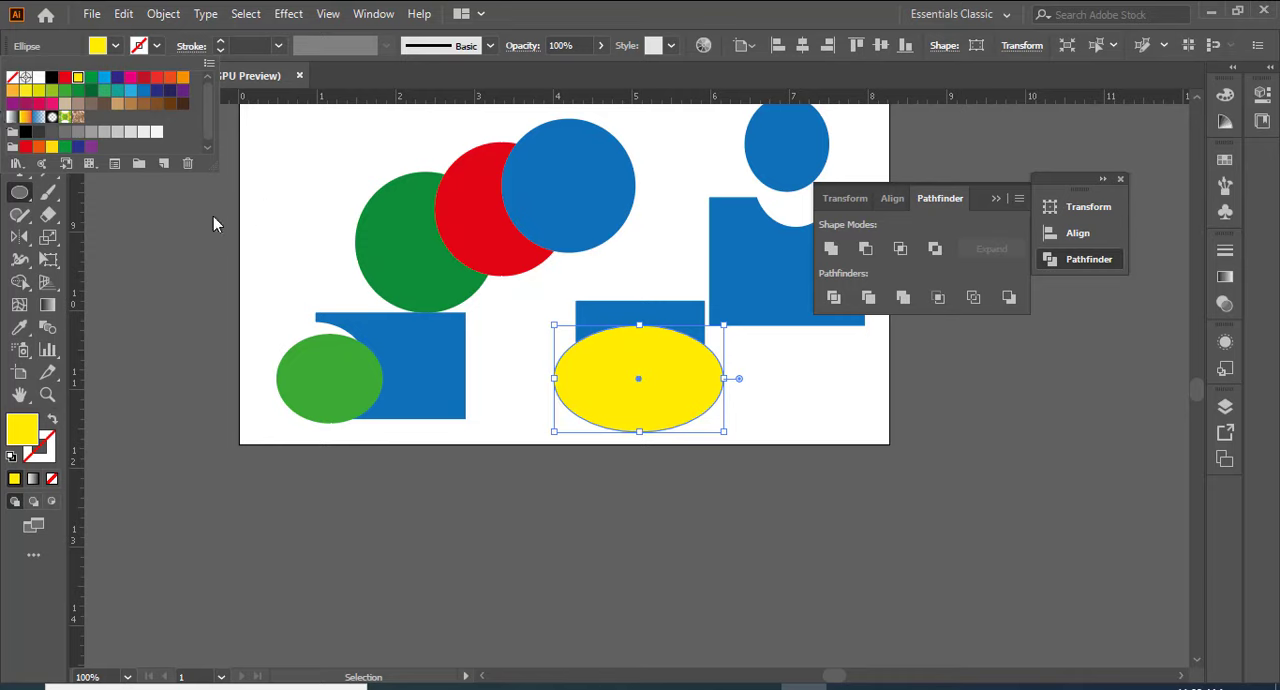
{"action": "left_click", "coordinate": [164, 241]}
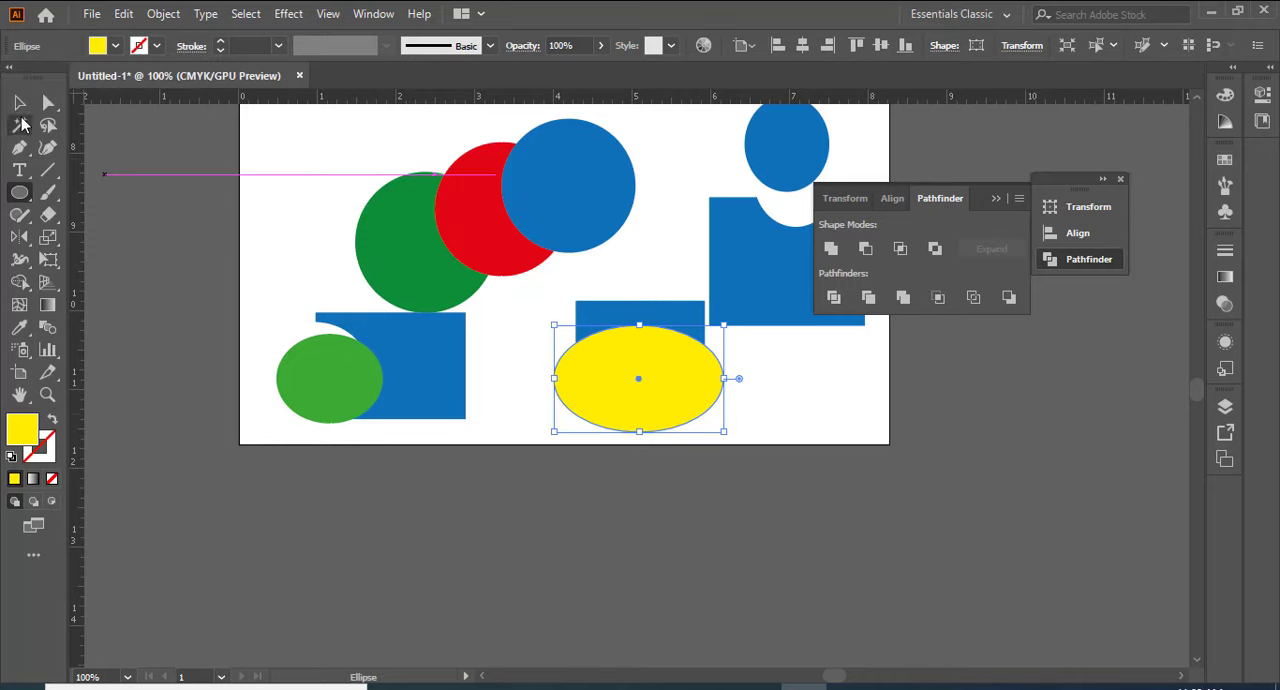
Step: Try Pathfinder Crop on the yellow ellipse and the blue rectangle behind it, and undo the crop
{"action": "left_click", "coordinate": [19, 102]}
{"action": "left_click", "coordinate": [545, 334]}
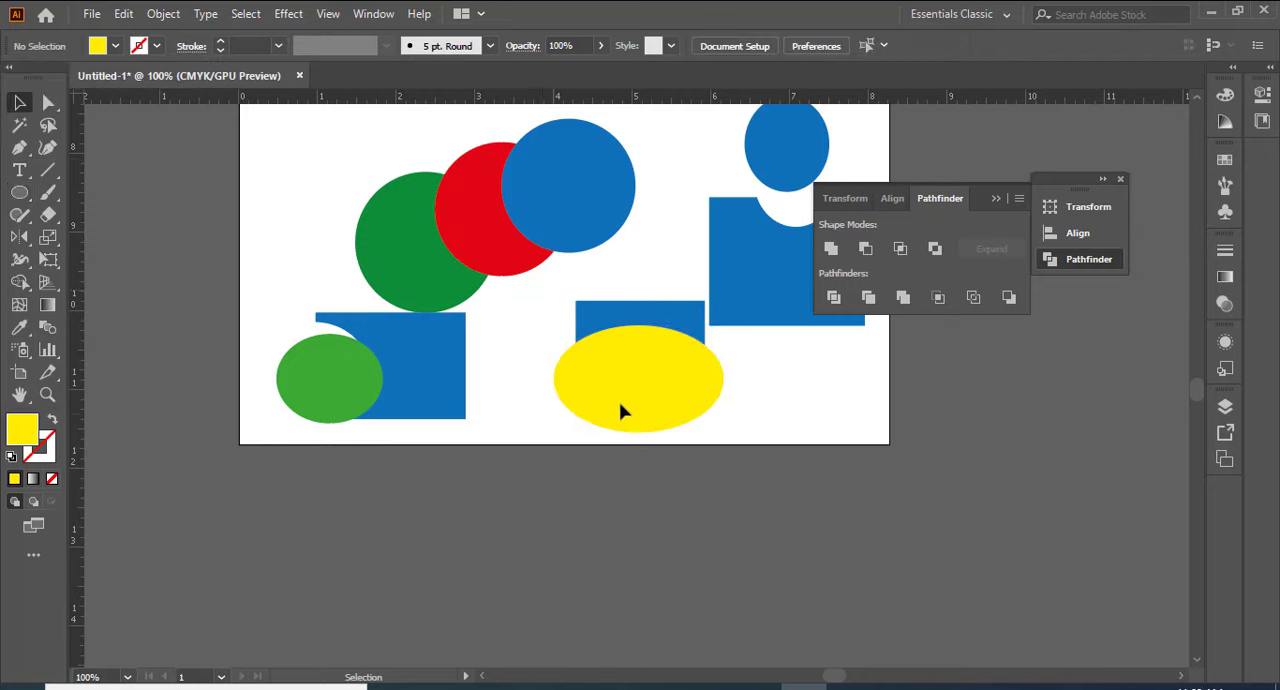
{"action": "left_click_drag", "start_coordinate": [540, 277], "coordinate": [624, 400]}
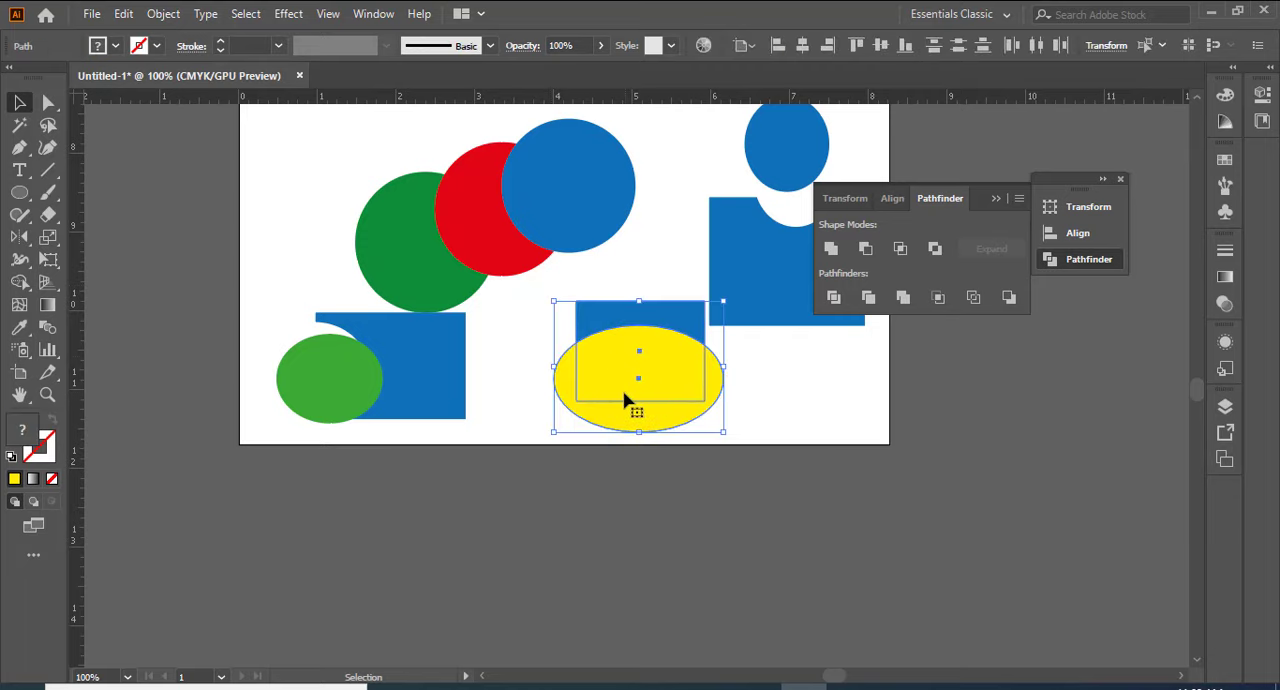
{"action": "left_click", "coordinate": [949, 297]}
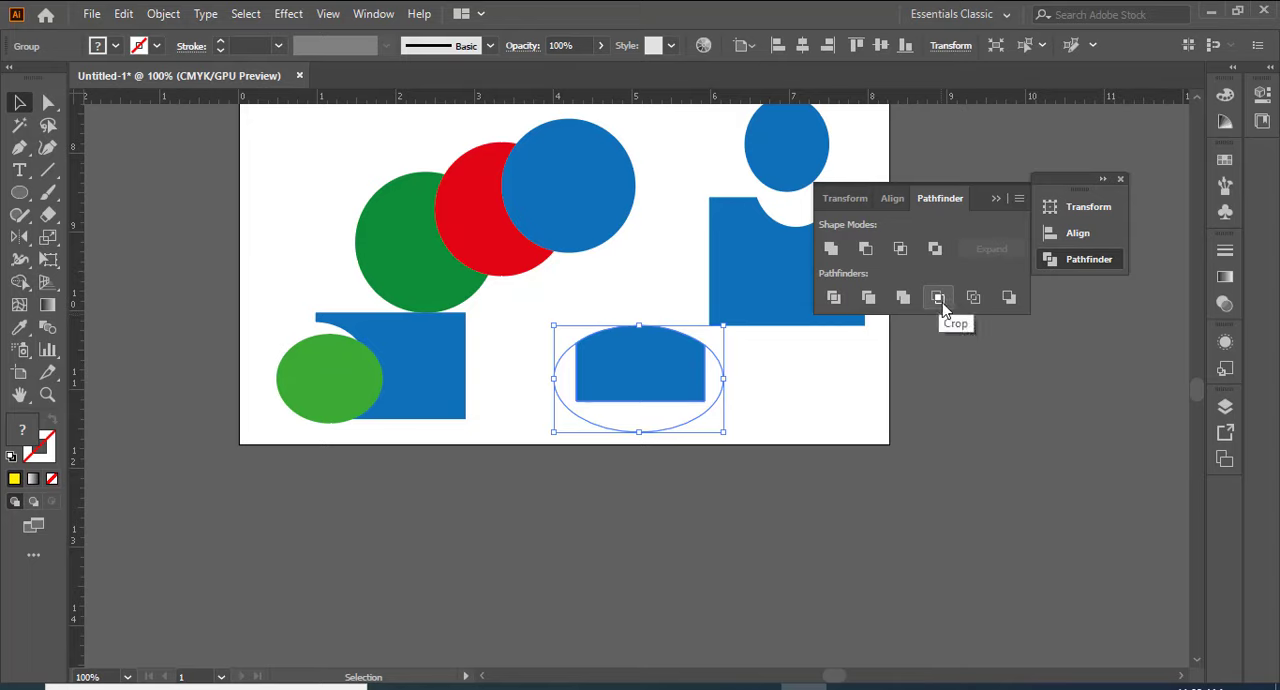
{"action": "key", "text": "ctrl+z"}
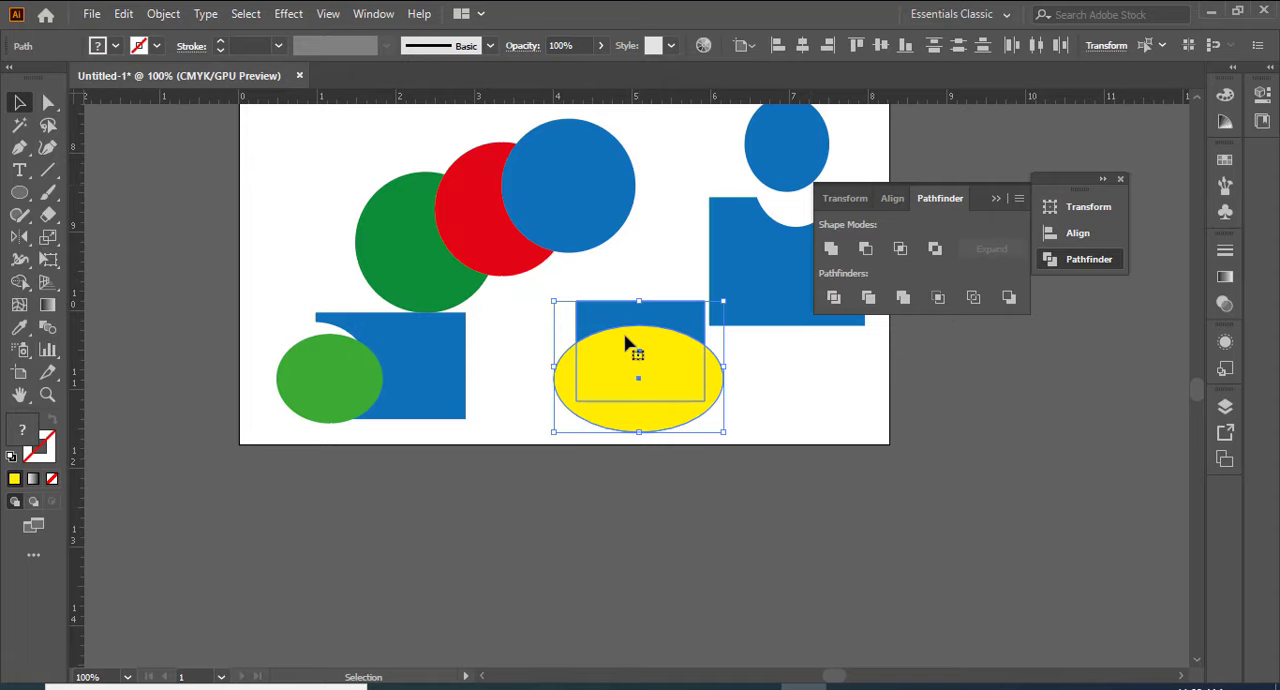
Step: Apply Pathfinder Outline to the yellow ellipse and blue rectangle and move the outlined group down into the empty area beside the green ellipse
{"action": "left_click_drag", "start_coordinate": [646, 322], "coordinate": [645, 290]}
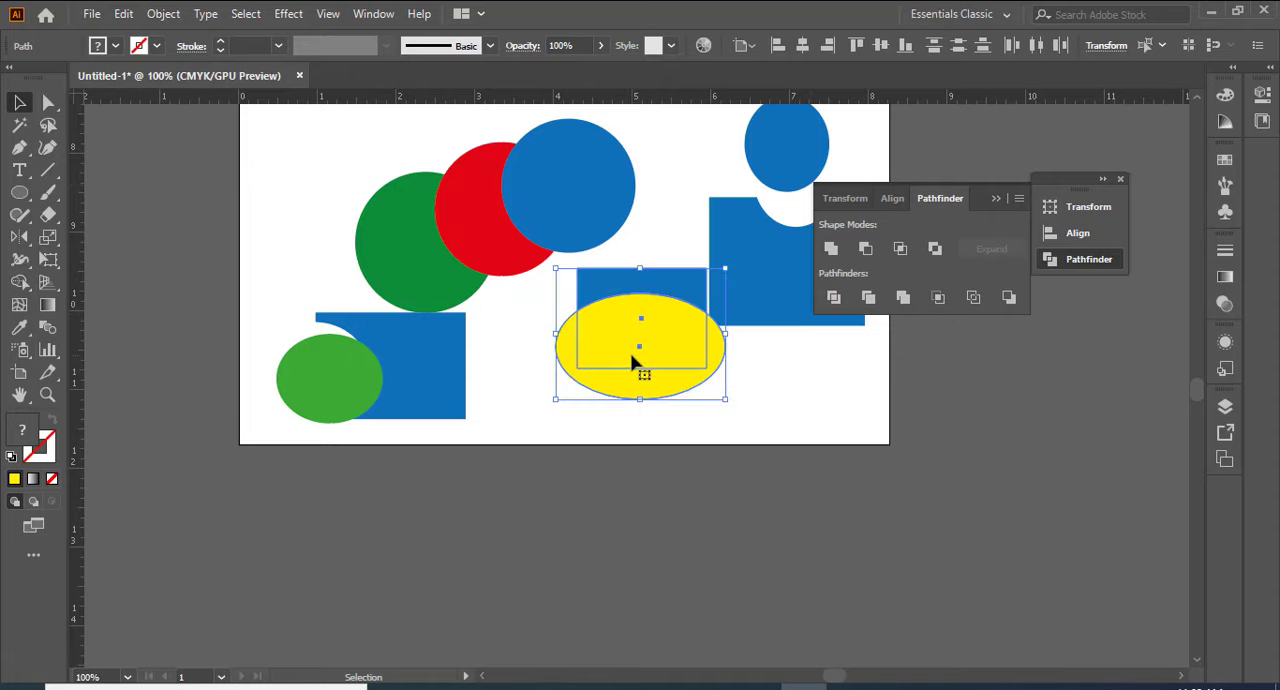
{"action": "left_click_drag", "start_coordinate": [628, 331], "coordinate": [564, 376]}
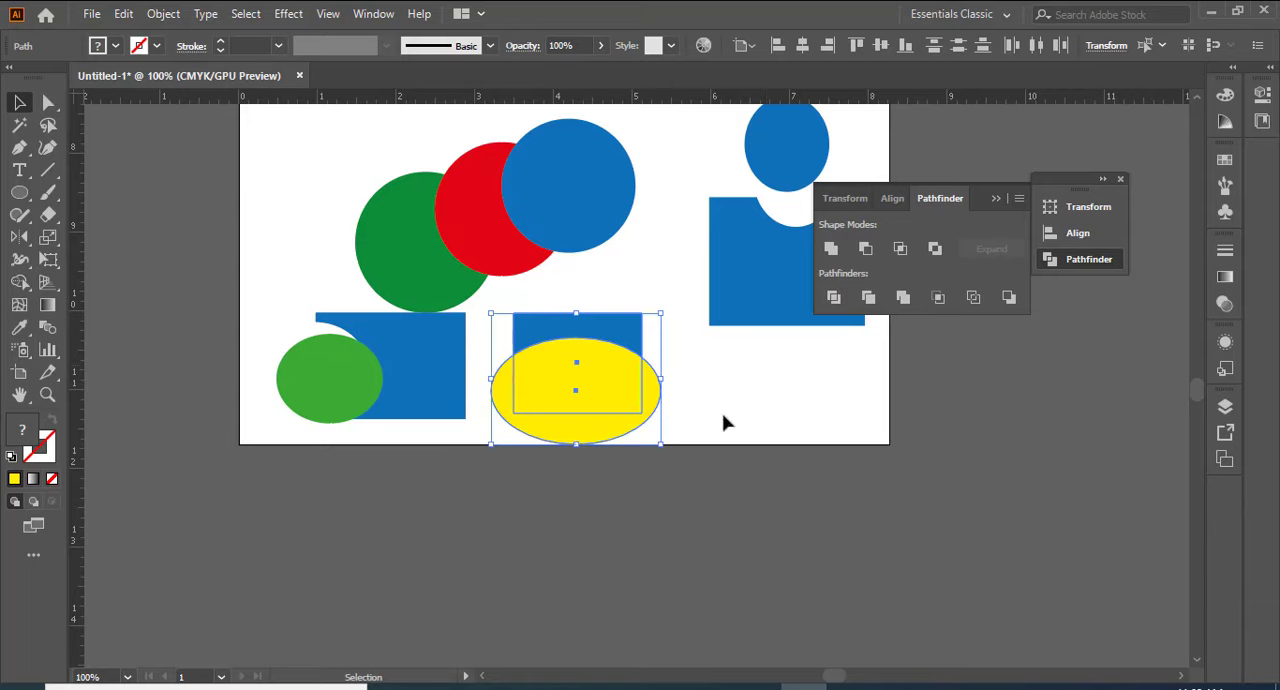
{"action": "key", "text": "ctrl+z"}
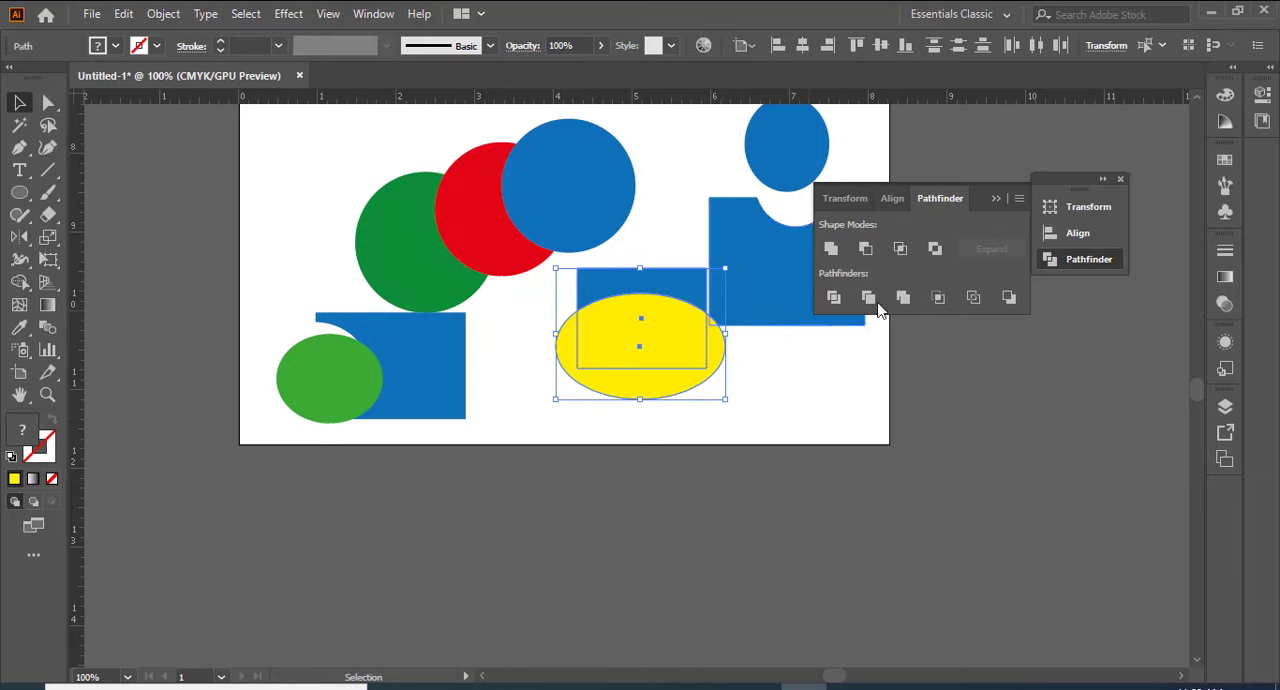
{"action": "left_click", "coordinate": [974, 298]}
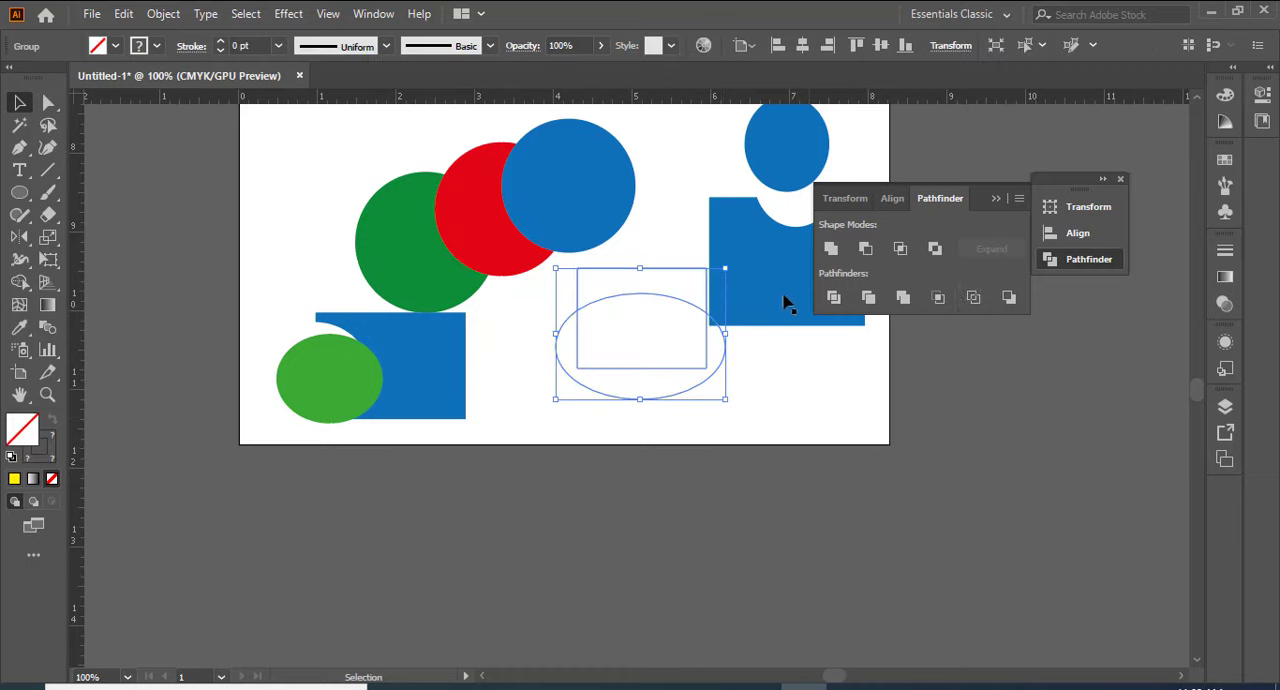
{"action": "left_click_drag", "start_coordinate": [630, 303], "coordinate": [596, 344]}
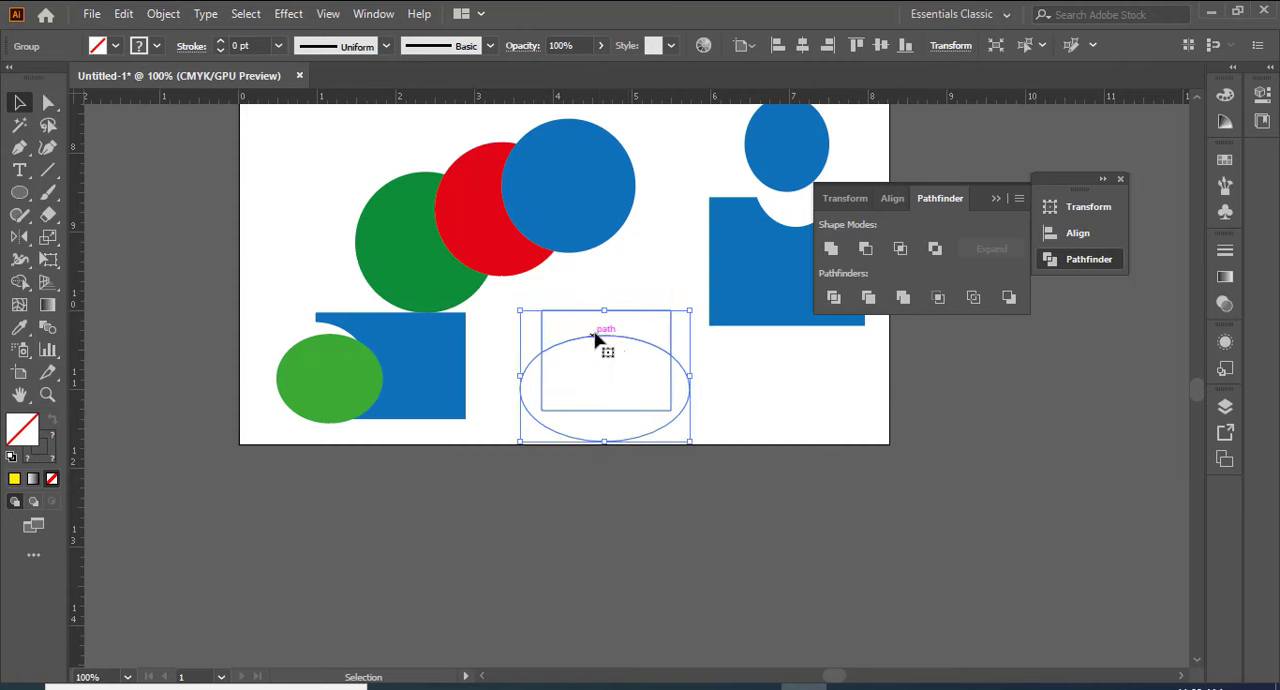
{"action": "left_click", "coordinate": [755, 373]}
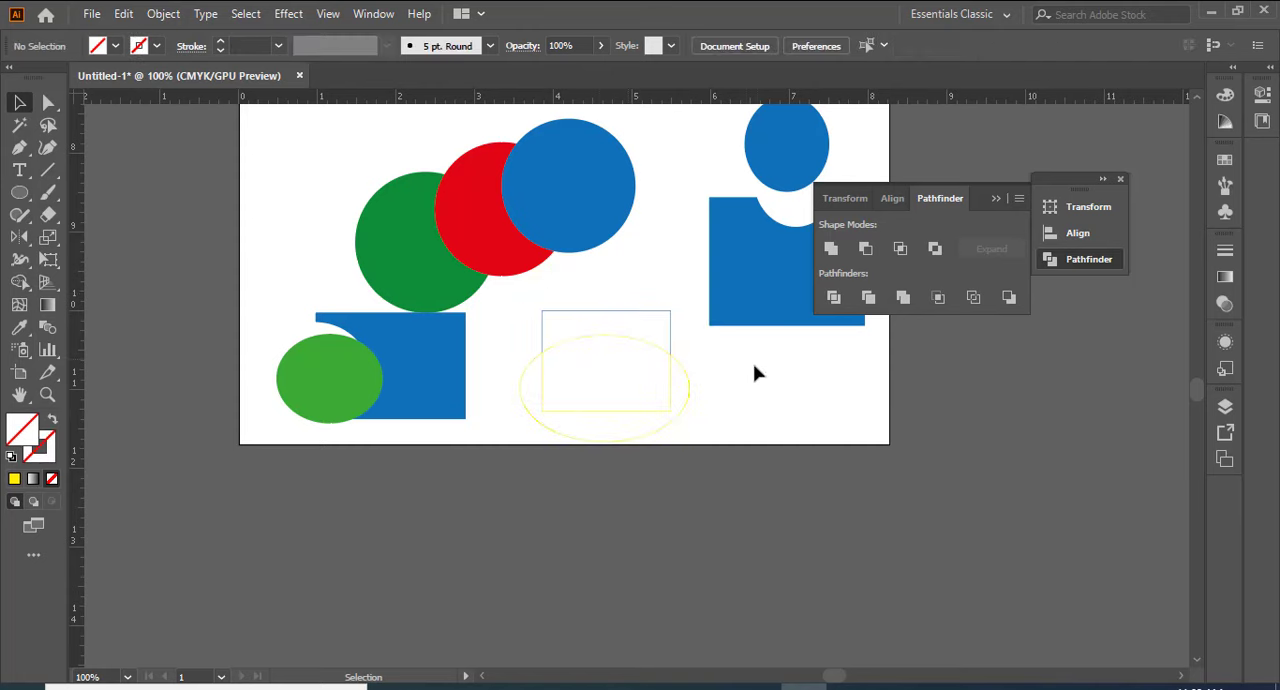
Step: Give the outlined group a black stroke colour and ungroup it into separate paths
{"action": "left_click", "coordinate": [604, 312]}
{"action": "right_click", "coordinate": [604, 312]}
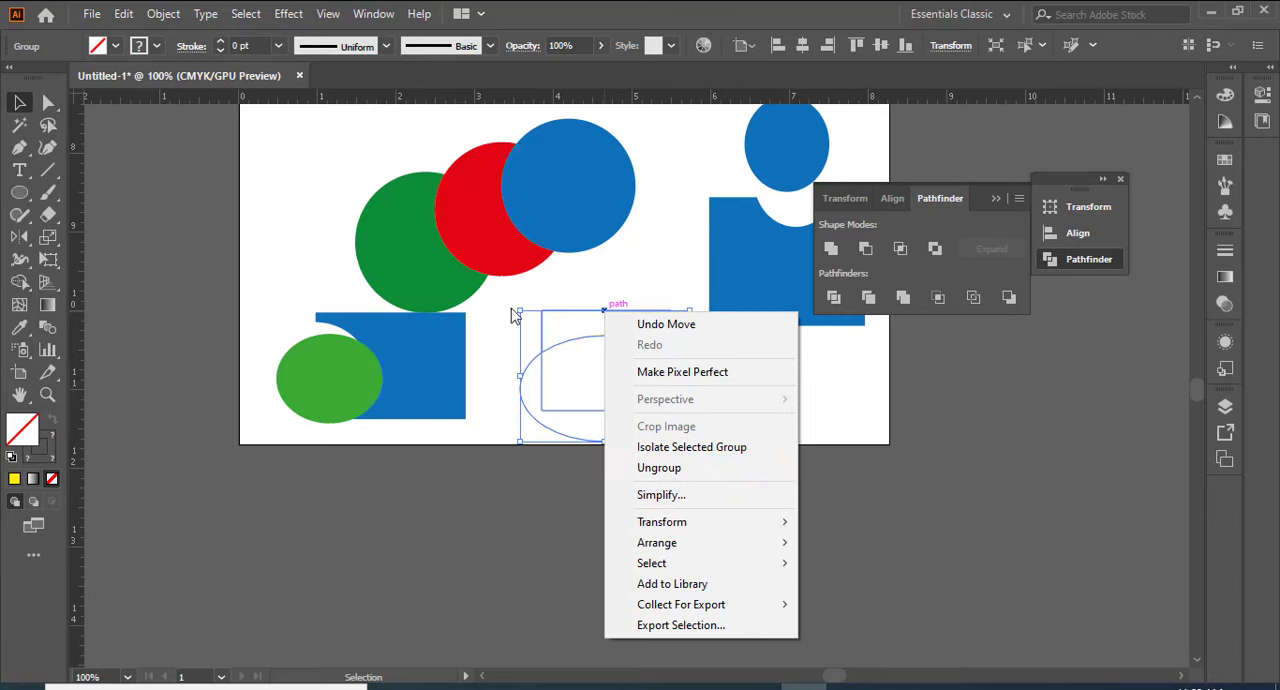
{"action": "left_click", "coordinate": [158, 46]}
{"action": "left_click", "coordinate": [158, 46]}
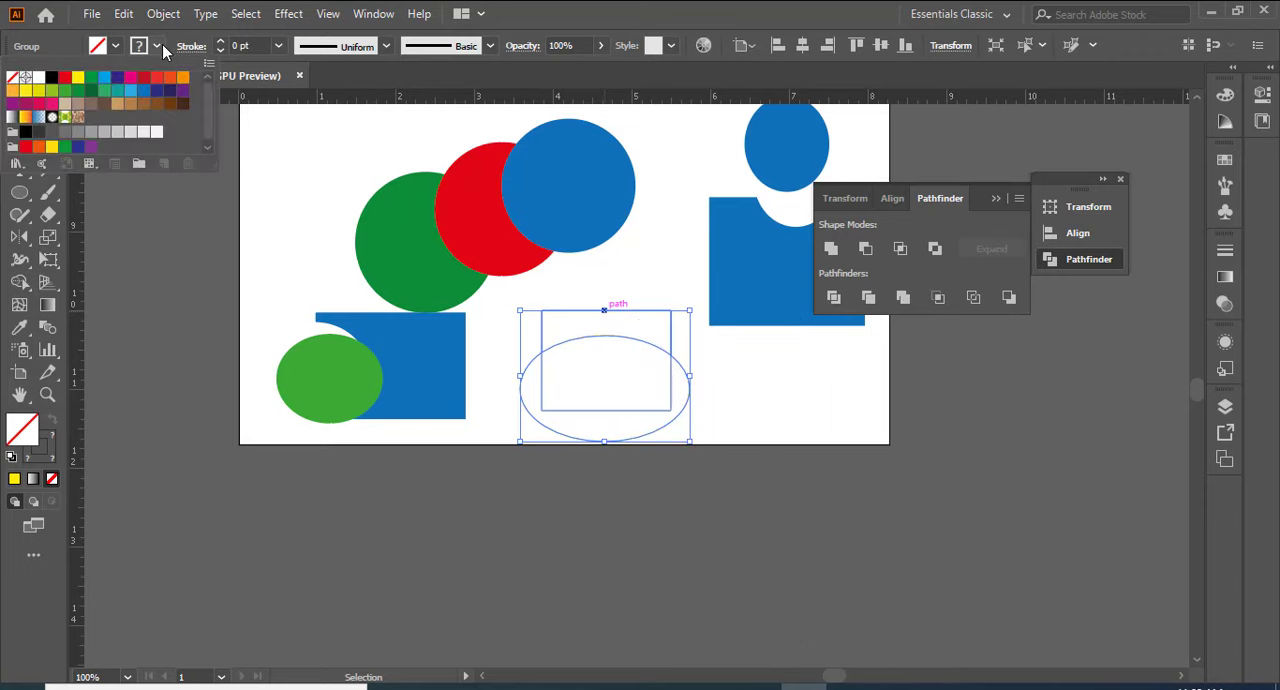
{"action": "left_click", "coordinate": [52, 77]}
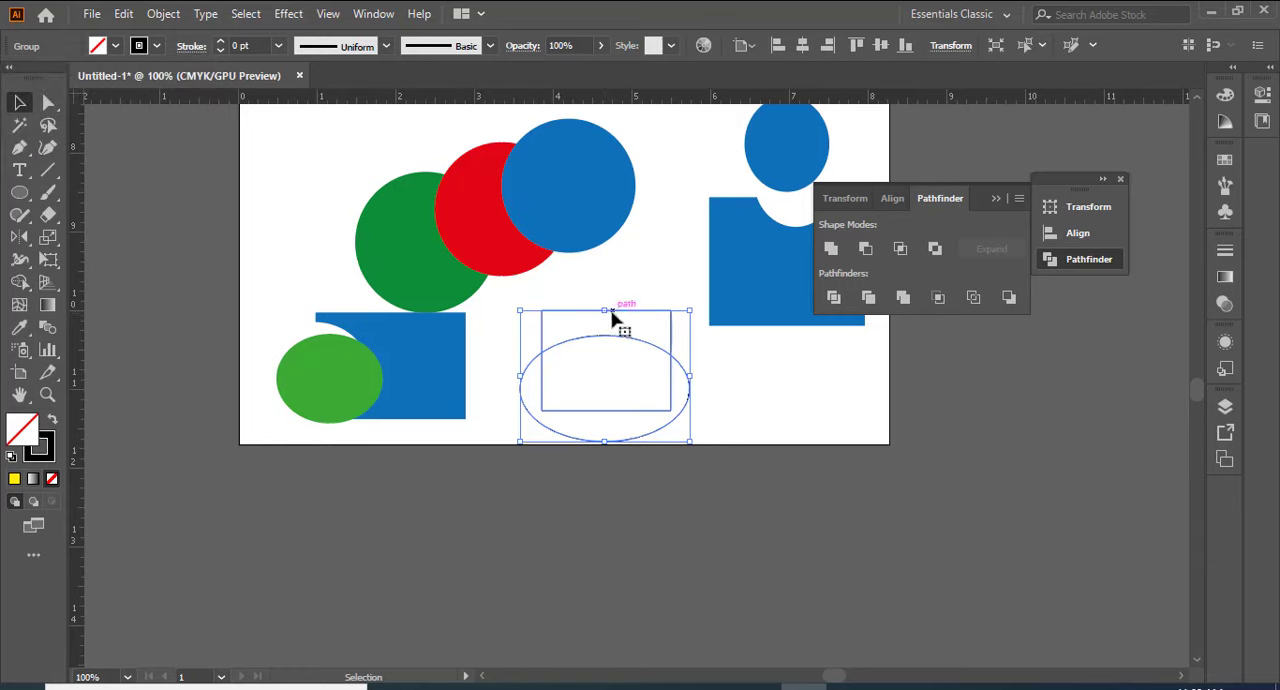
{"action": "right_click", "coordinate": [574, 316]}
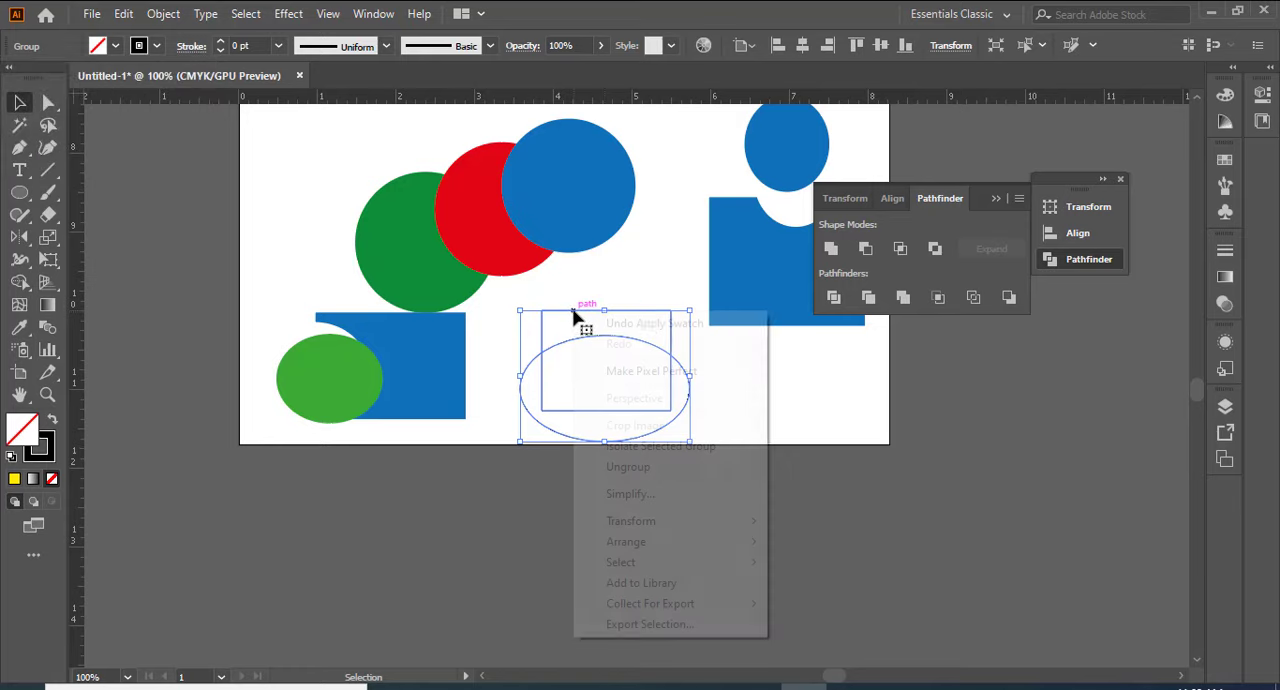
{"action": "left_click", "coordinate": [632, 472]}
{"action": "left_click", "coordinate": [757, 410]}
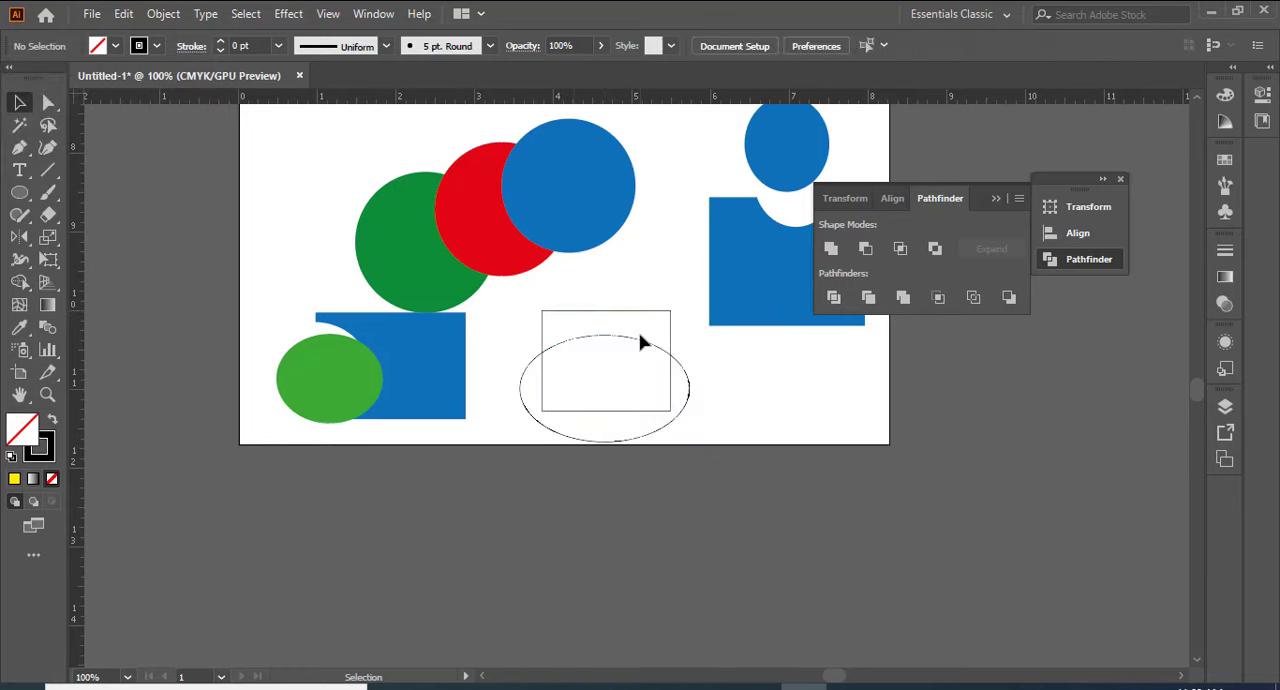
Step: Pull the outline apart by moving the ellipse's top arc, the rectangle's upper and lower parts and the open ellipse away from each other
{"action": "left_click", "coordinate": [635, 343]}
{"action": "left_click_drag", "start_coordinate": [635, 343], "coordinate": [838, 374]}
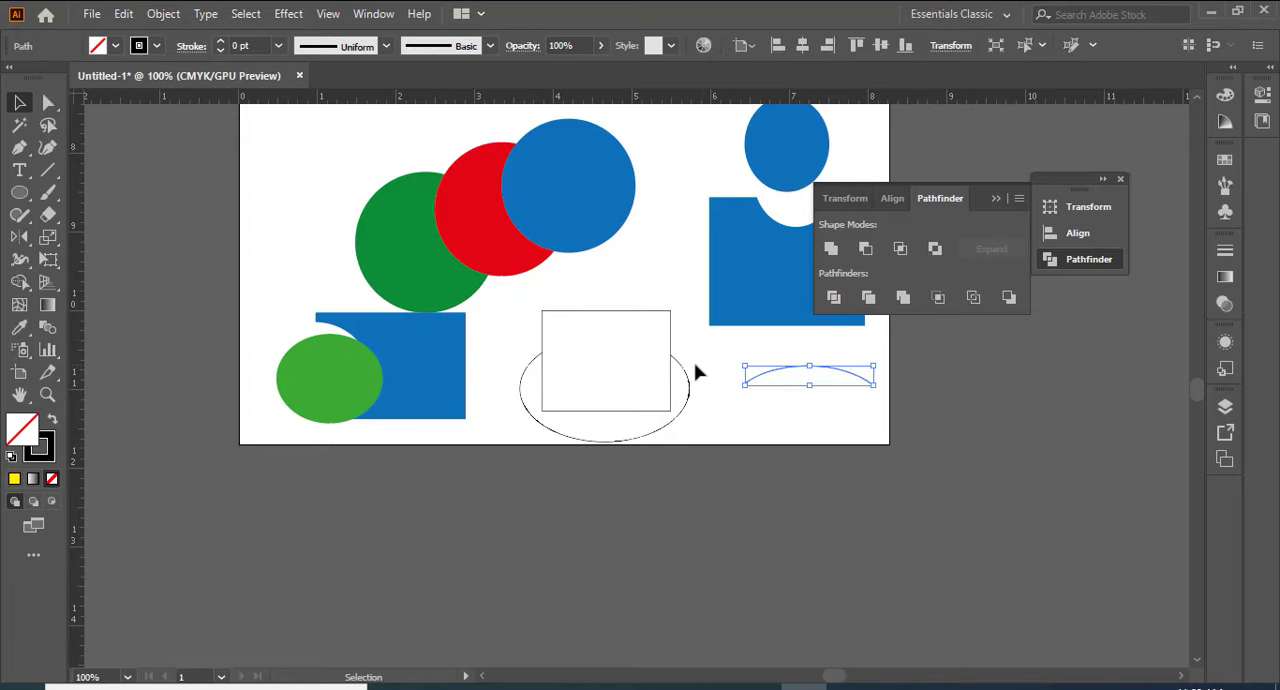
{"action": "left_click_drag", "start_coordinate": [643, 314], "coordinate": [651, 270]}
{"action": "left_click", "coordinate": [716, 404]}
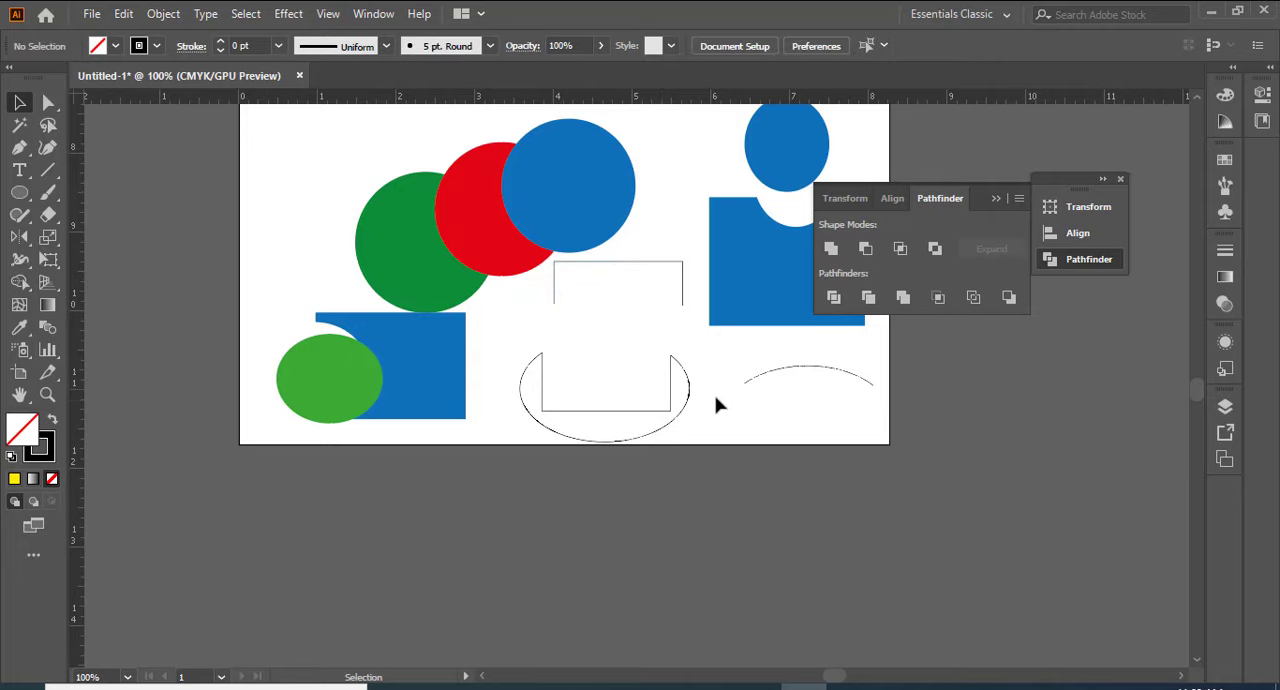
{"action": "left_click_drag", "start_coordinate": [689, 400], "coordinate": [668, 340]}
{"action": "left_click", "coordinate": [800, 417]}
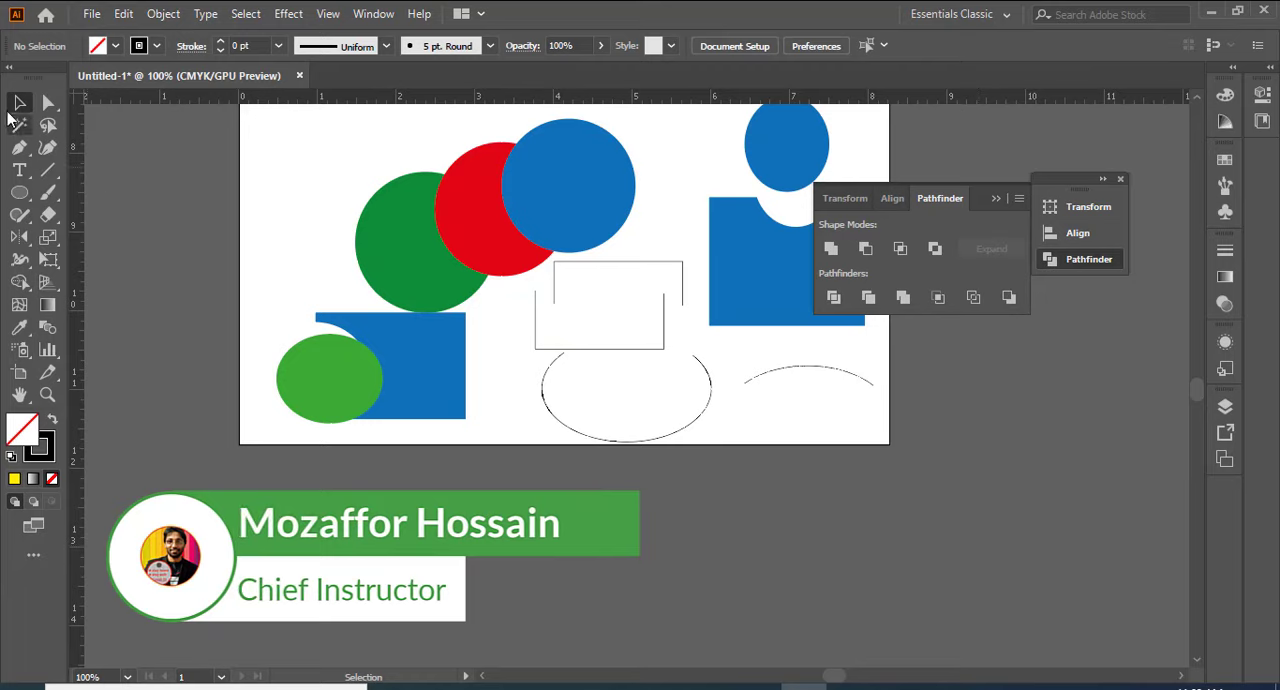
Step: Set the stroke weight of all four separated outline paths to 4 pt
{"action": "left_click", "coordinate": [618, 263]}
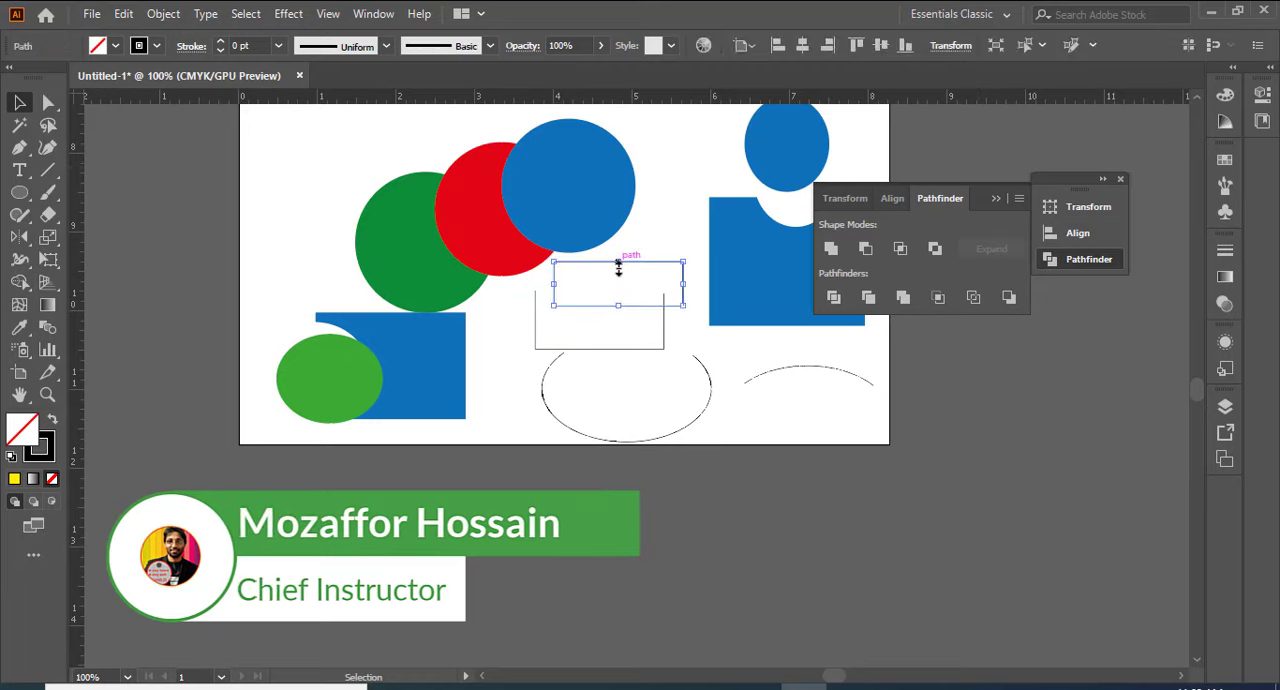
{"action": "left_click", "coordinate": [535, 334], "text": "shift"}
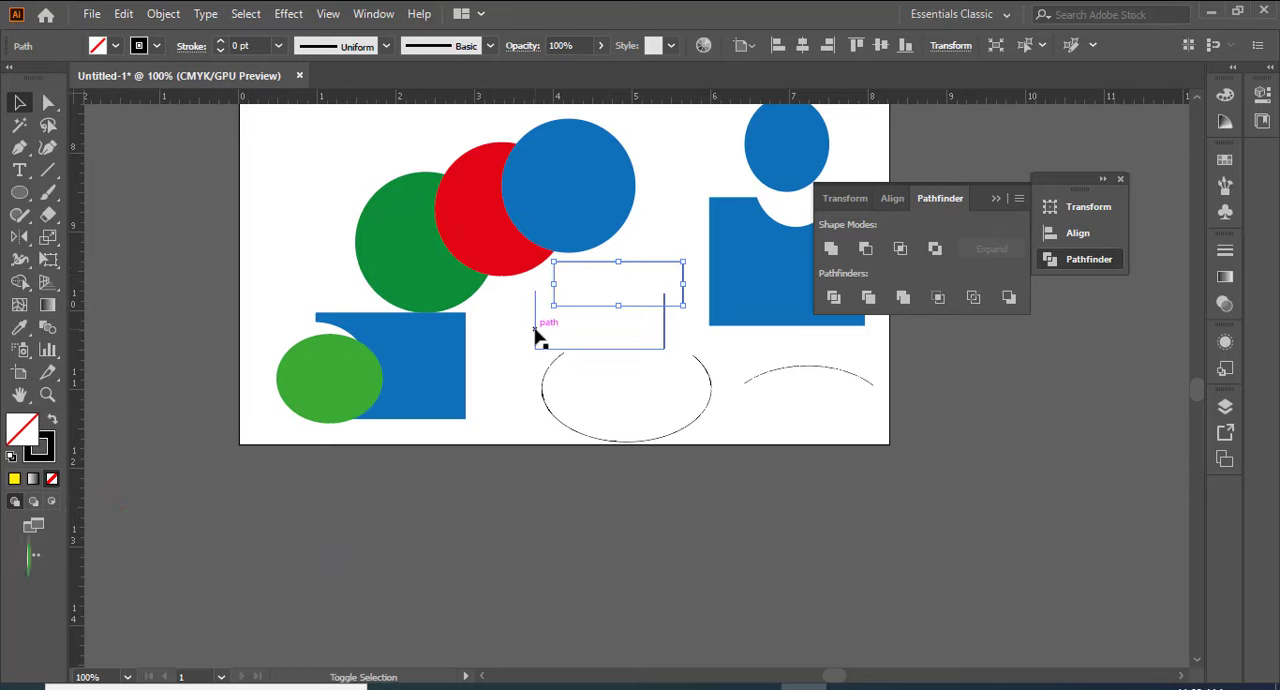
{"action": "left_click", "coordinate": [557, 423], "text": "shift"}
{"action": "left_click", "coordinate": [786, 370], "text": "shift"}
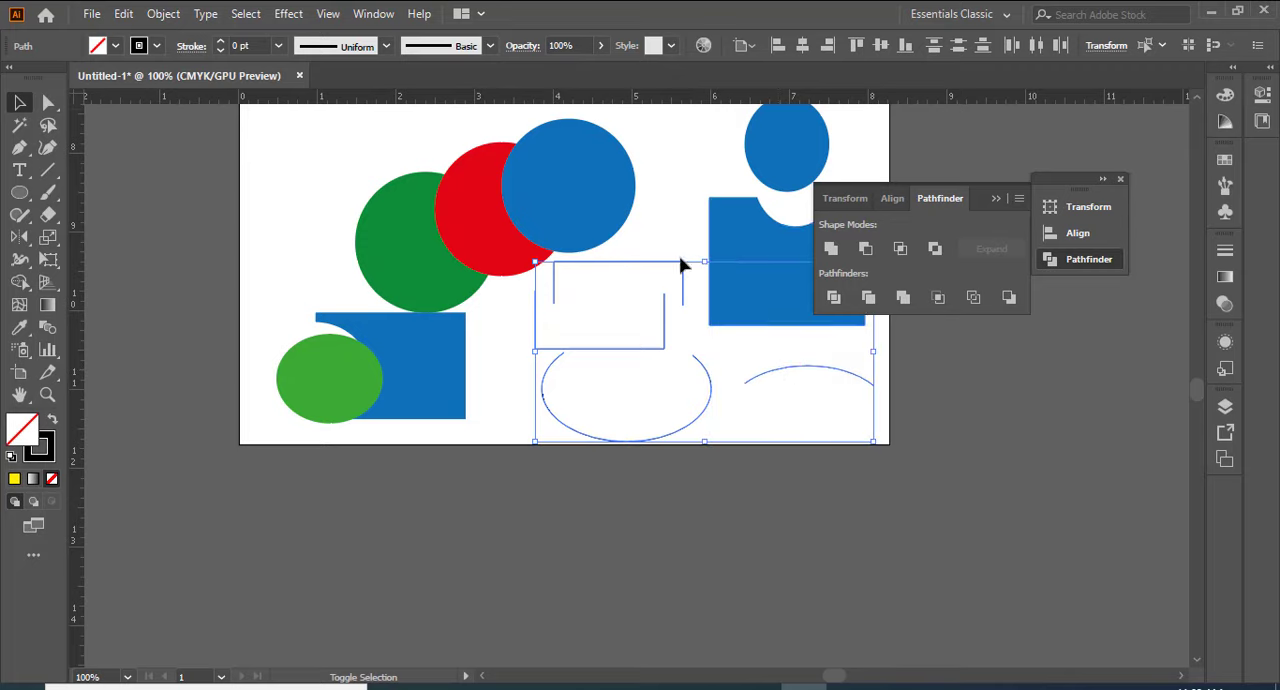
{"action": "left_click", "coordinate": [279, 45]}
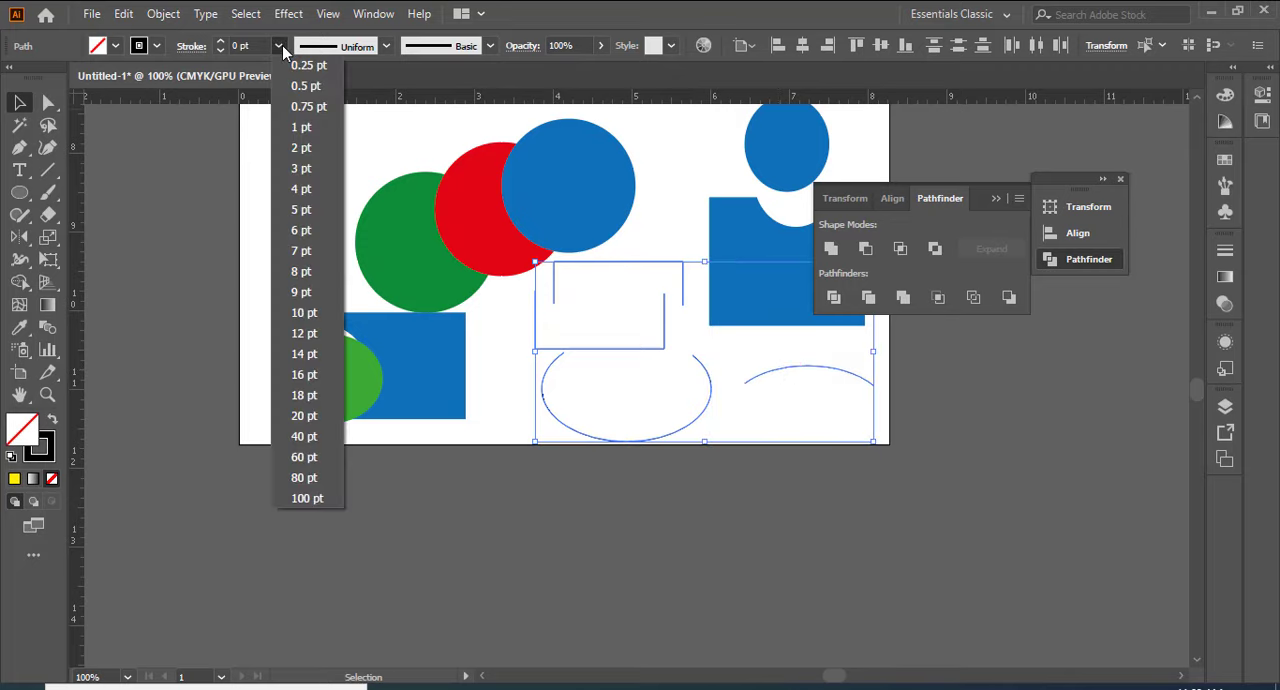
{"action": "left_click", "coordinate": [302, 189]}
{"action": "left_click", "coordinate": [287, 213]}
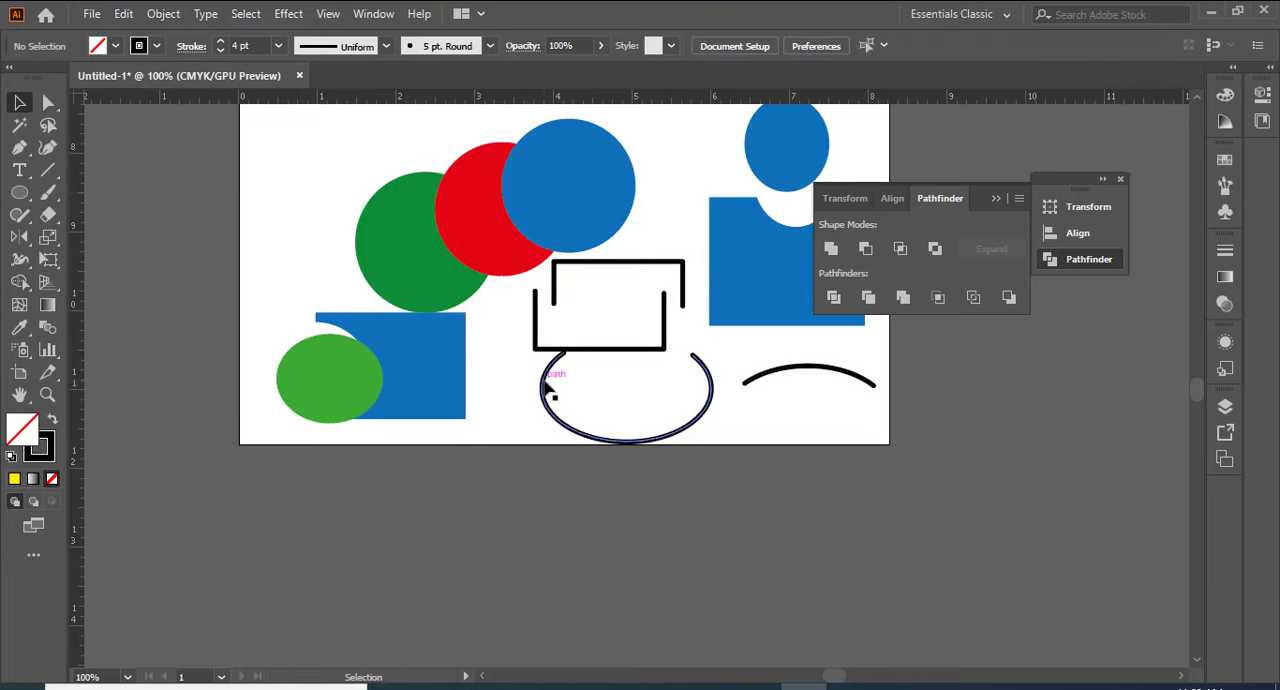
Step: Reposition the open ellipse slightly lower and shift the rectangle's upper part right and its lower part up and left
{"action": "left_click_drag", "start_coordinate": [550, 366], "coordinate": [542, 378]}
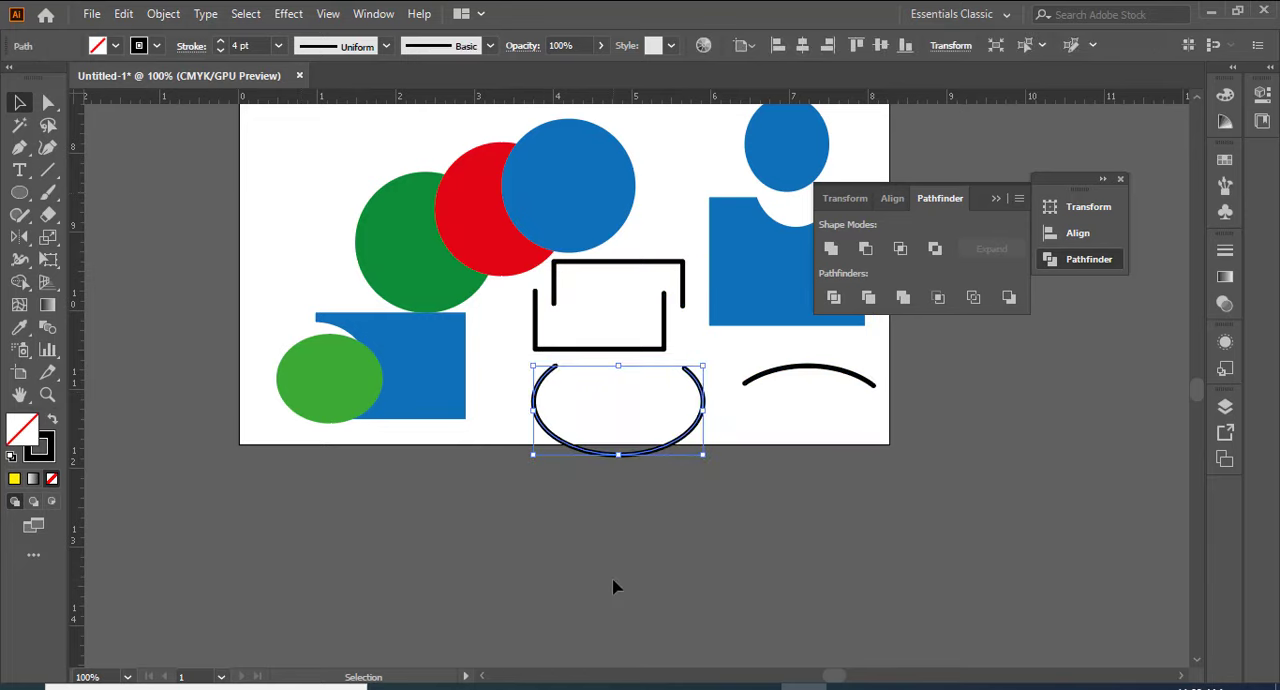
{"action": "left_click", "coordinate": [635, 290]}
{"action": "left_click_drag", "start_coordinate": [640, 264], "coordinate": [688, 277]}
{"action": "left_click", "coordinate": [720, 362]}
{"action": "left_click", "coordinate": [694, 351]}
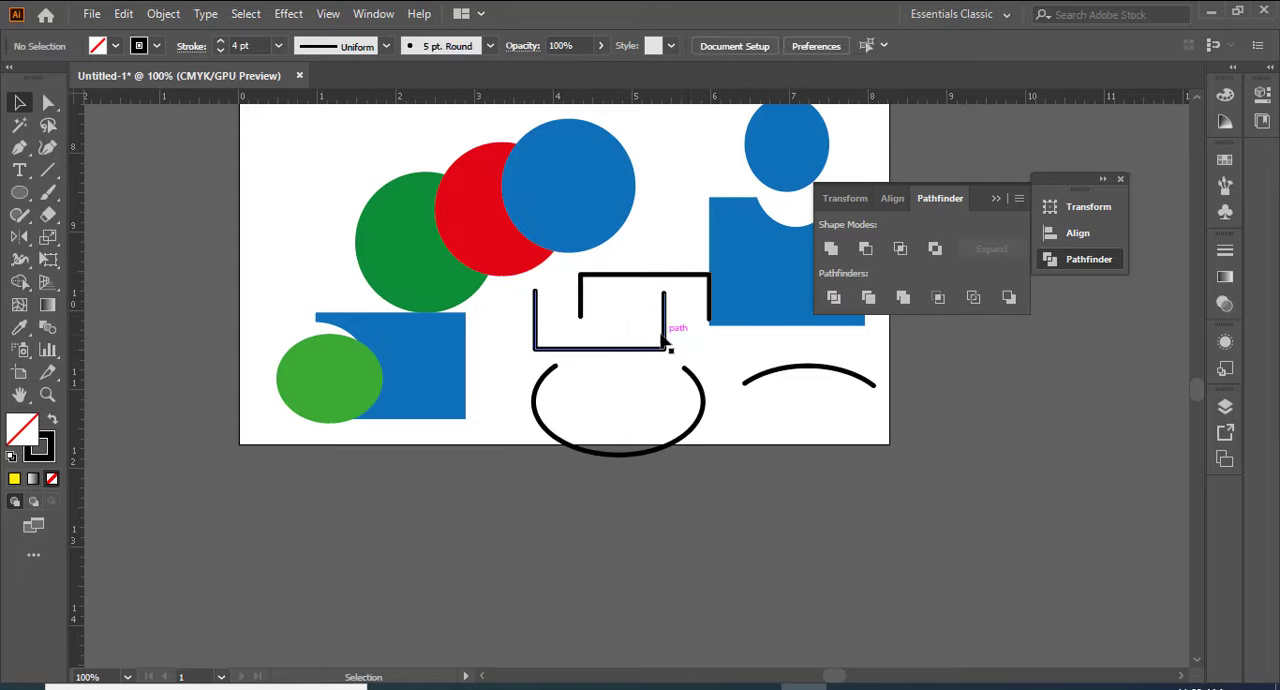
{"action": "left_click_drag", "start_coordinate": [667, 337], "coordinate": [652, 322]}
{"action": "left_click", "coordinate": [700, 402]}
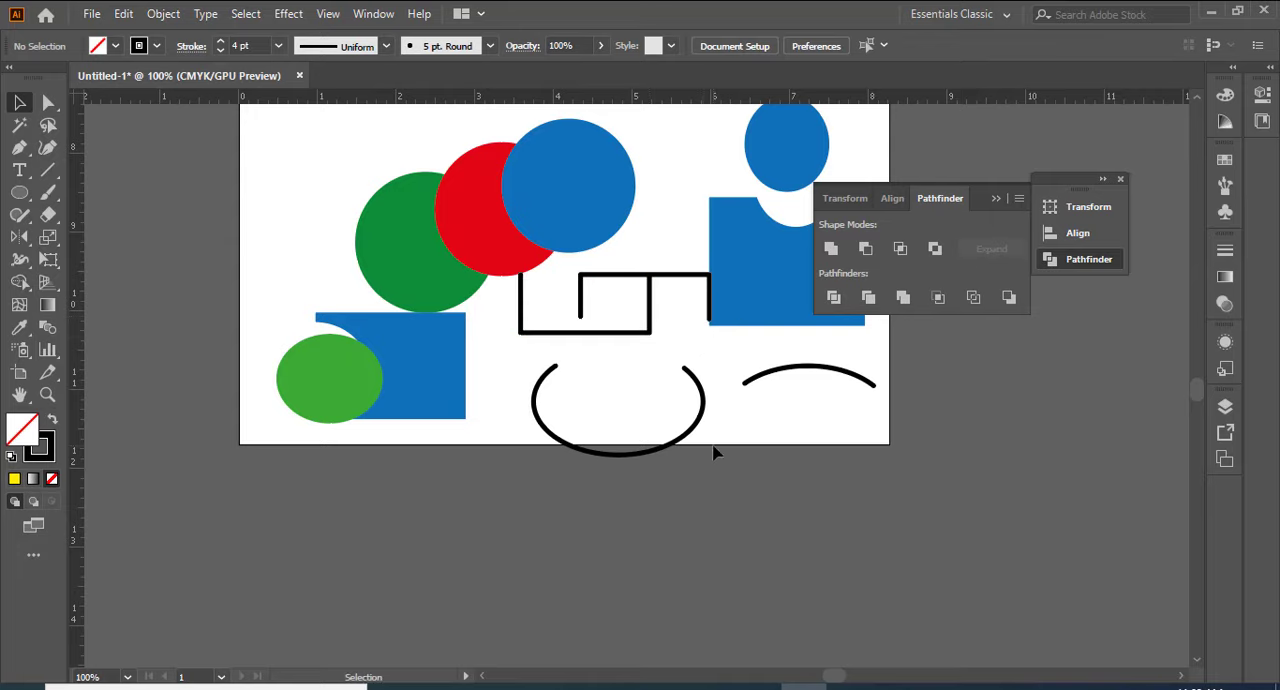
Step: Rotate the open ellipse path a quarter turn clockwise so its gap faces right
{"action": "left_click", "coordinate": [551, 372]}
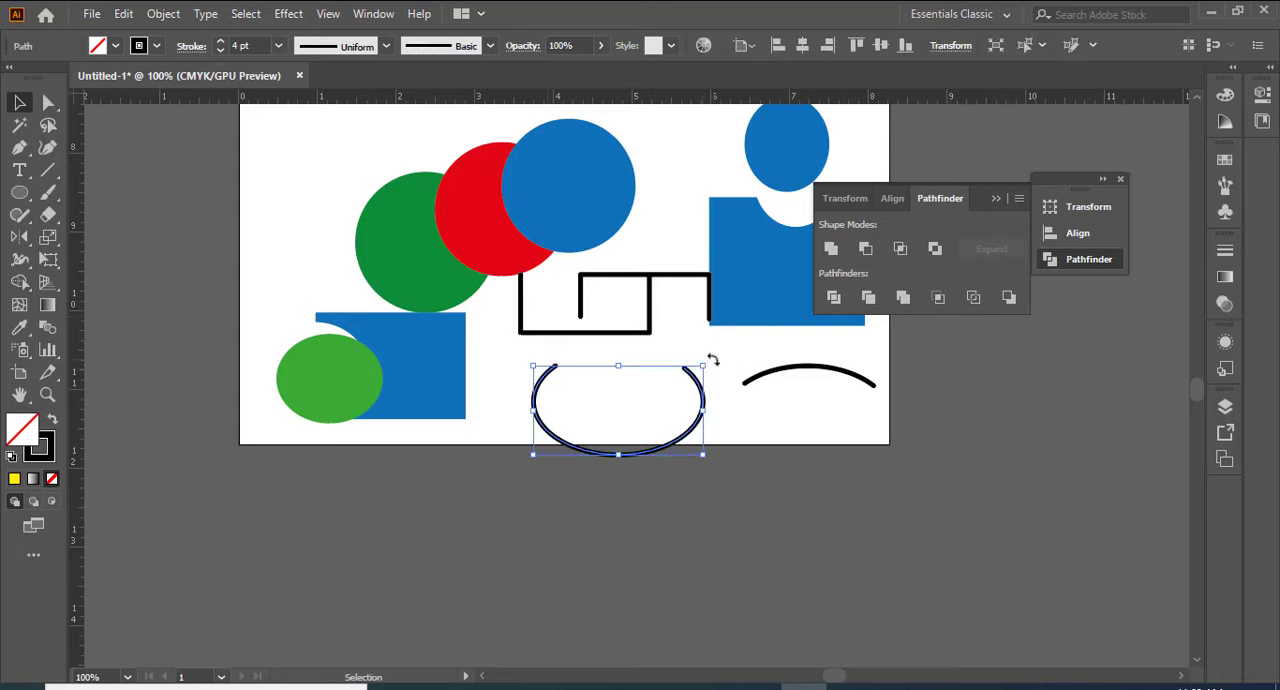
{"action": "left_click_drag", "start_coordinate": [711, 358], "coordinate": [699, 481]}
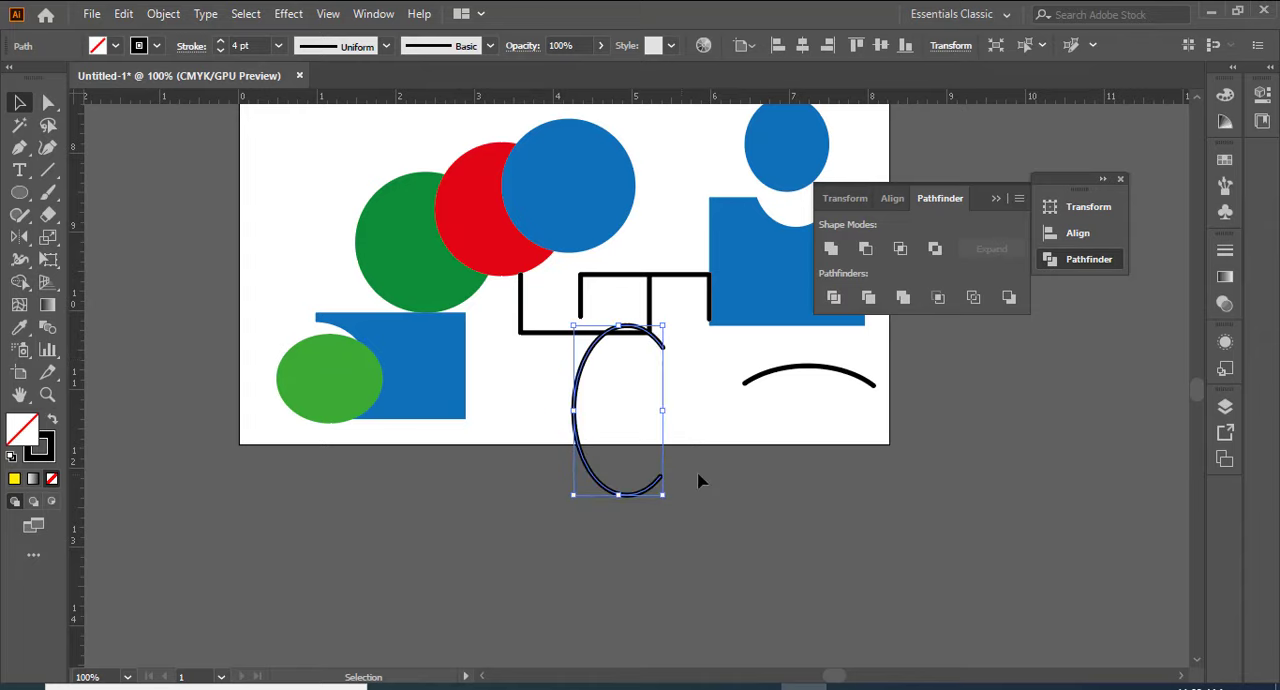
Step: Move the open ellipse to the artboard's left side and rotate the rectangle's lower part a quarter turn clockwise so it opens right
{"action": "left_click_drag", "start_coordinate": [586, 403], "coordinate": [268, 182]}
{"action": "left_click", "coordinate": [640, 338]}
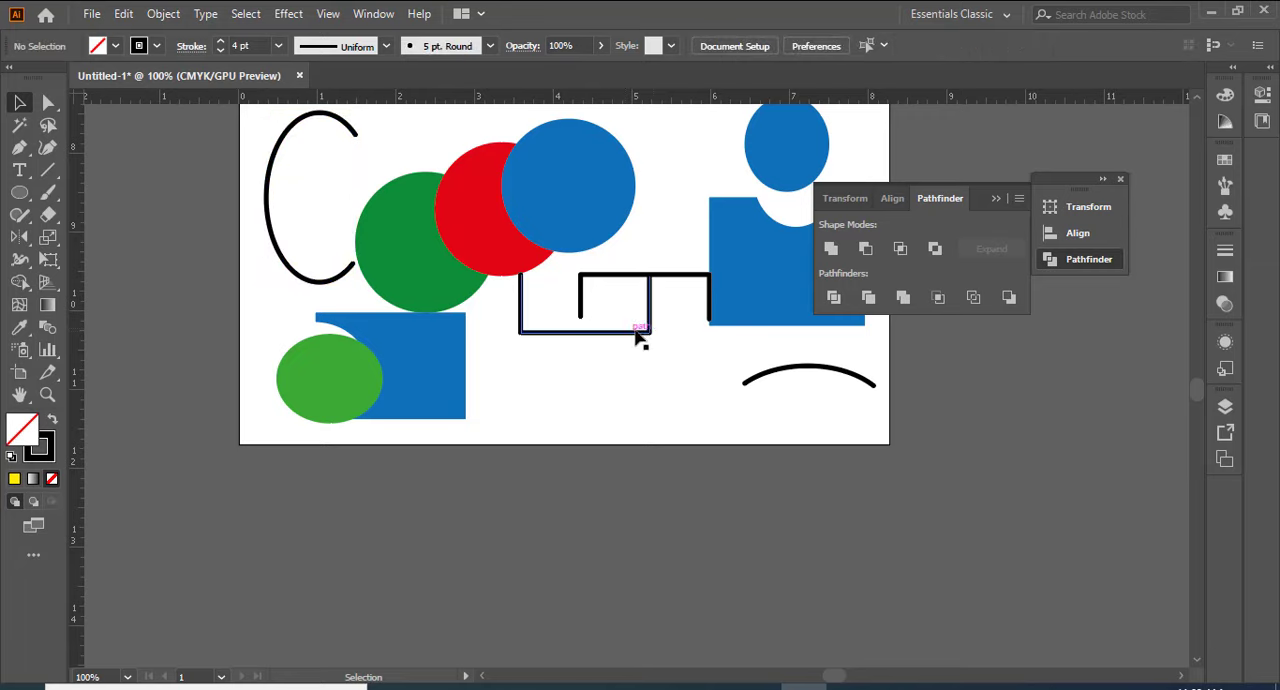
{"action": "left_click_drag", "start_coordinate": [652, 290], "coordinate": [620, 437]}
{"action": "left_click", "coordinate": [585, 363]}
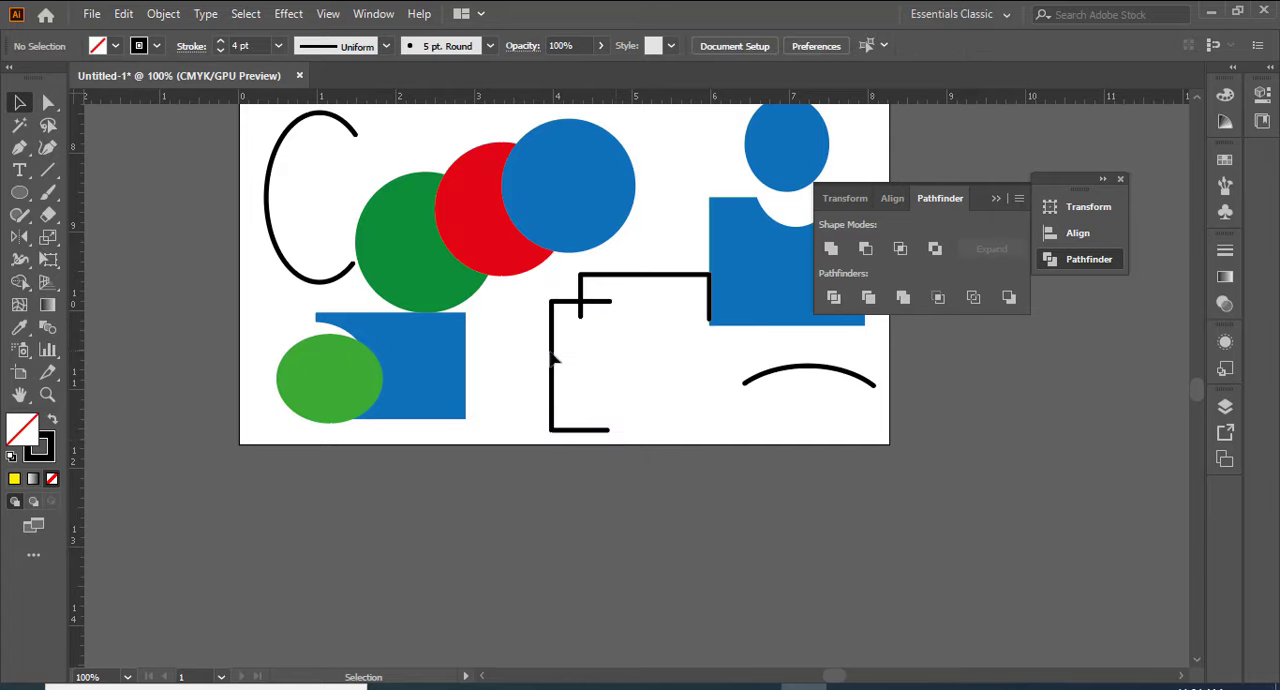
Step: Shift the rotated rectangle part right and up so its upper end meets the upper part's horizontal line
{"action": "left_click", "coordinate": [554, 365]}
{"action": "left_click", "coordinate": [574, 366]}
{"action": "left_click_drag", "start_coordinate": [553, 355], "coordinate": [603, 352]}
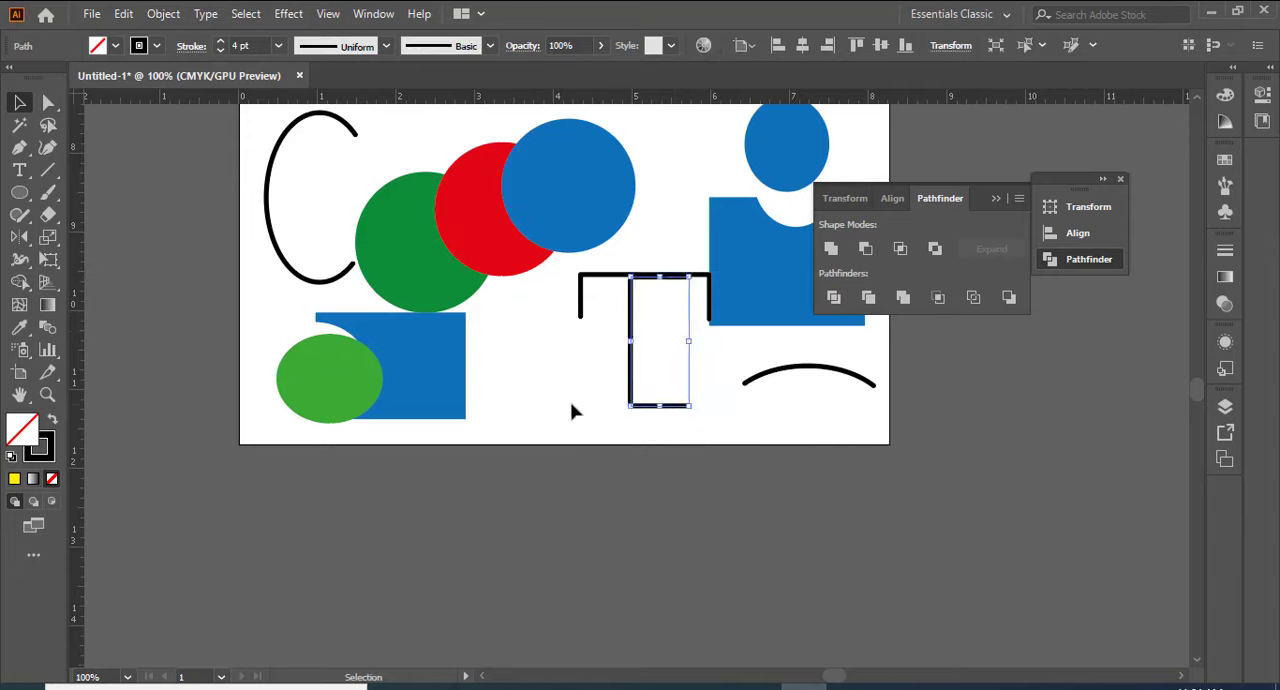
{"action": "left_click", "coordinate": [728, 427]}
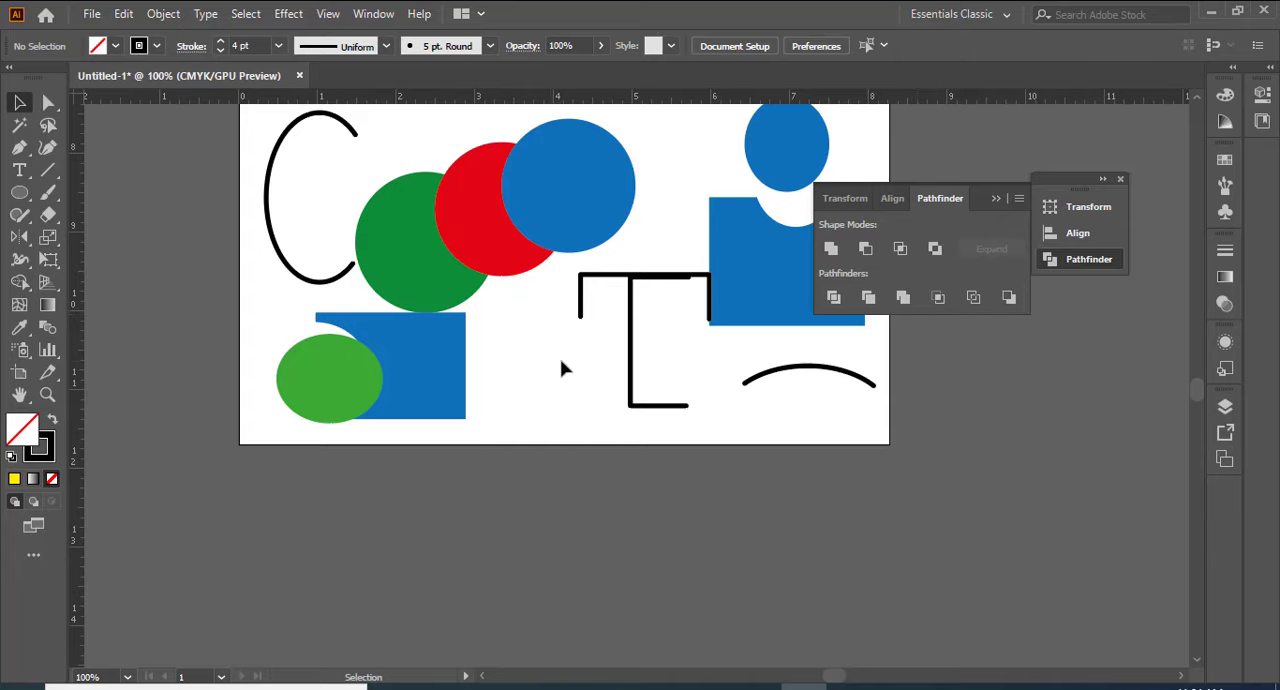
Step: Delete the dark blue united shape made of overlapping circles near the top of the artboard
{"action": "left_click_drag", "start_coordinate": [551, 282], "coordinate": [811, 420]}
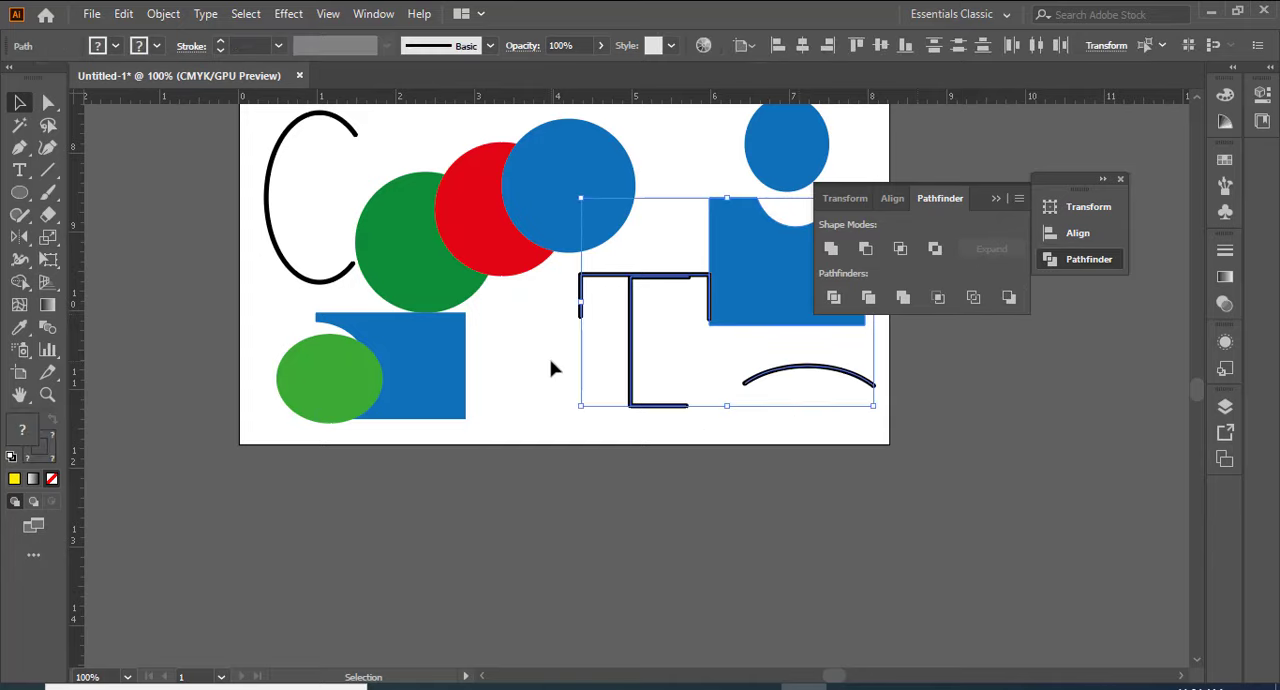
{"action": "left_click", "coordinate": [514, 429]}
{"action": "scroll", "coordinate": [523, 437], "scroll_direction": "up", "scroll_amount": 5}
{"action": "scroll", "coordinate": [490, 436], "scroll_direction": "up", "scroll_amount": 3}
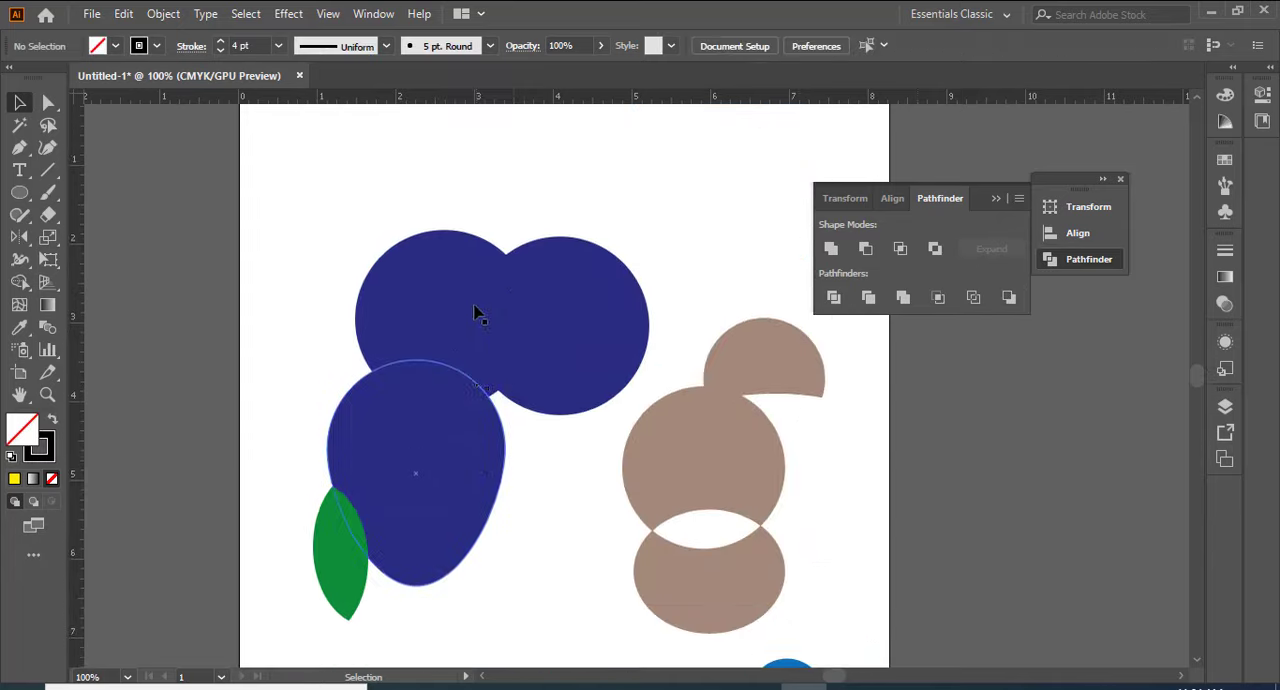
{"action": "left_click", "coordinate": [464, 280]}
{"action": "key", "text": "Delete"}
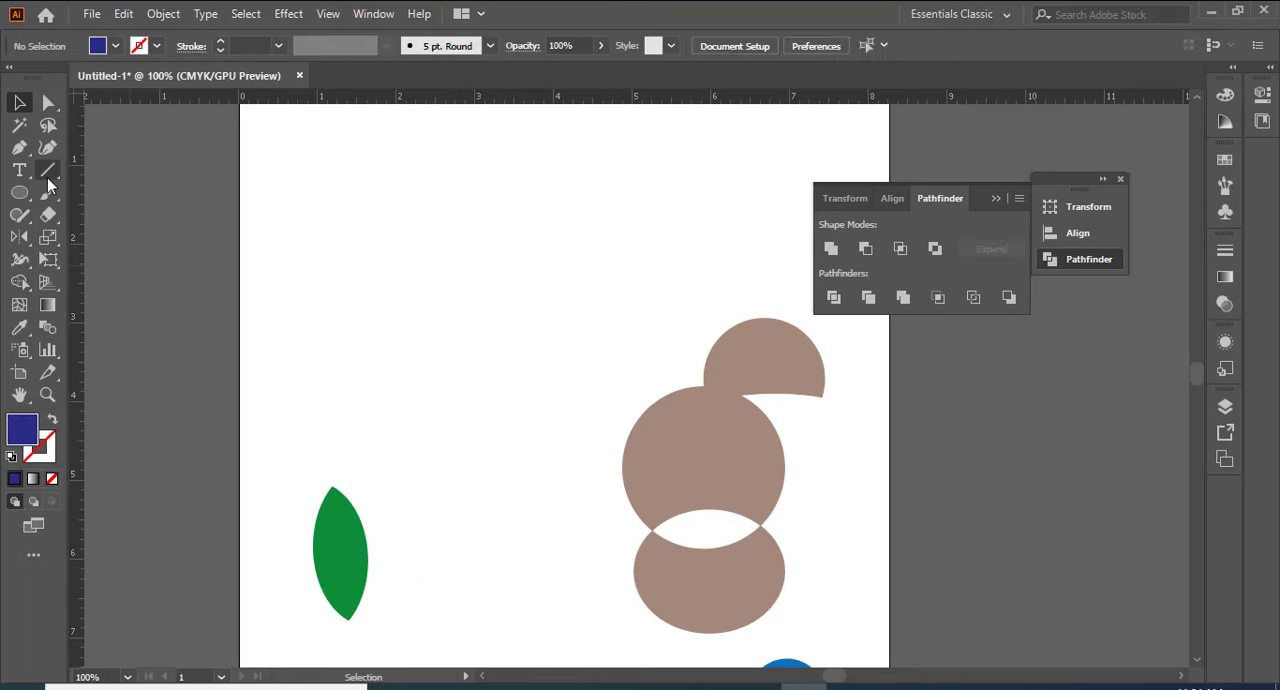
Step: Draw a dark blue rectangle in the artboard's empty upper-left area and a hexagon overlapping the rectangle's top edge
{"action": "left_click_drag", "start_coordinate": [20, 200], "coordinate": [70, 193]}
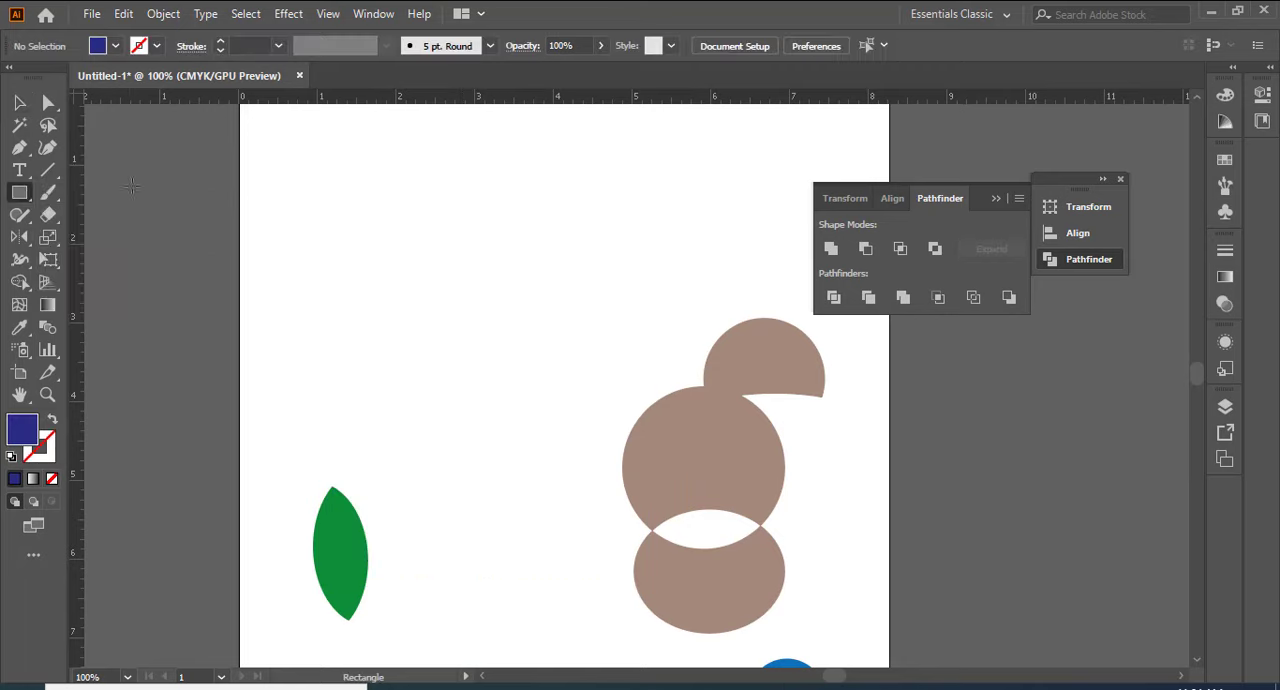
{"action": "left_click_drag", "start_coordinate": [295, 158], "coordinate": [464, 299]}
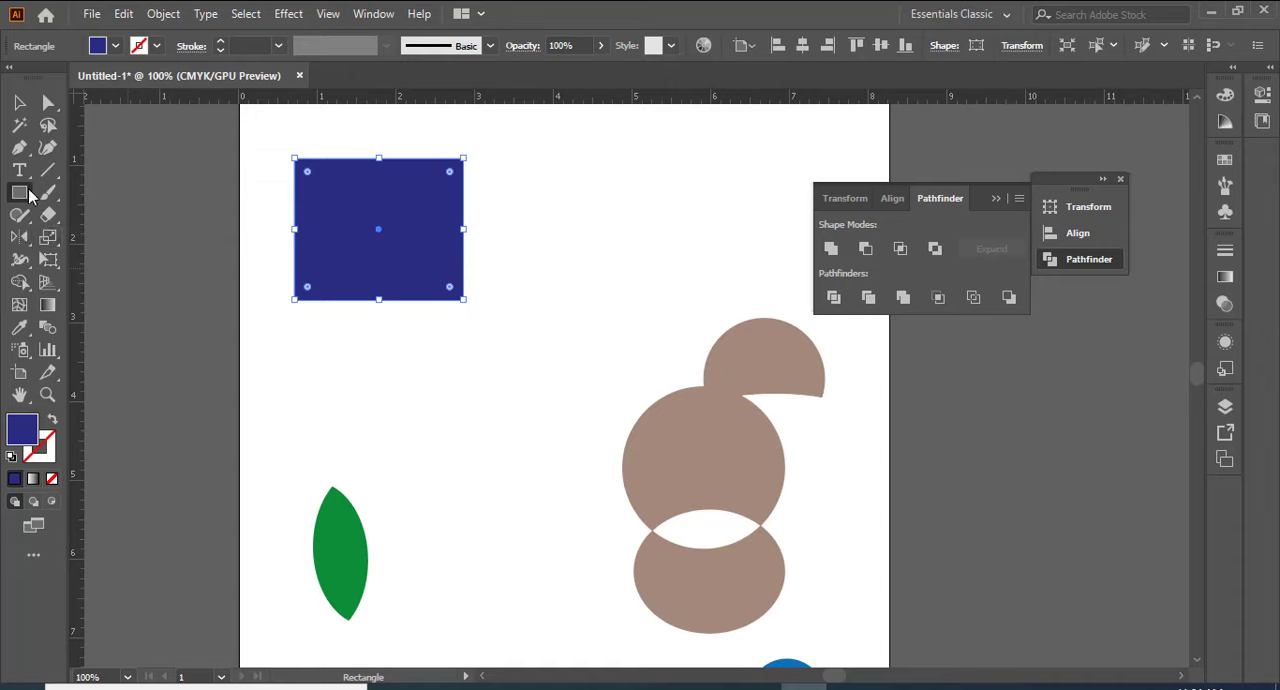
{"action": "left_click_drag", "start_coordinate": [30, 195], "coordinate": [86, 257]}
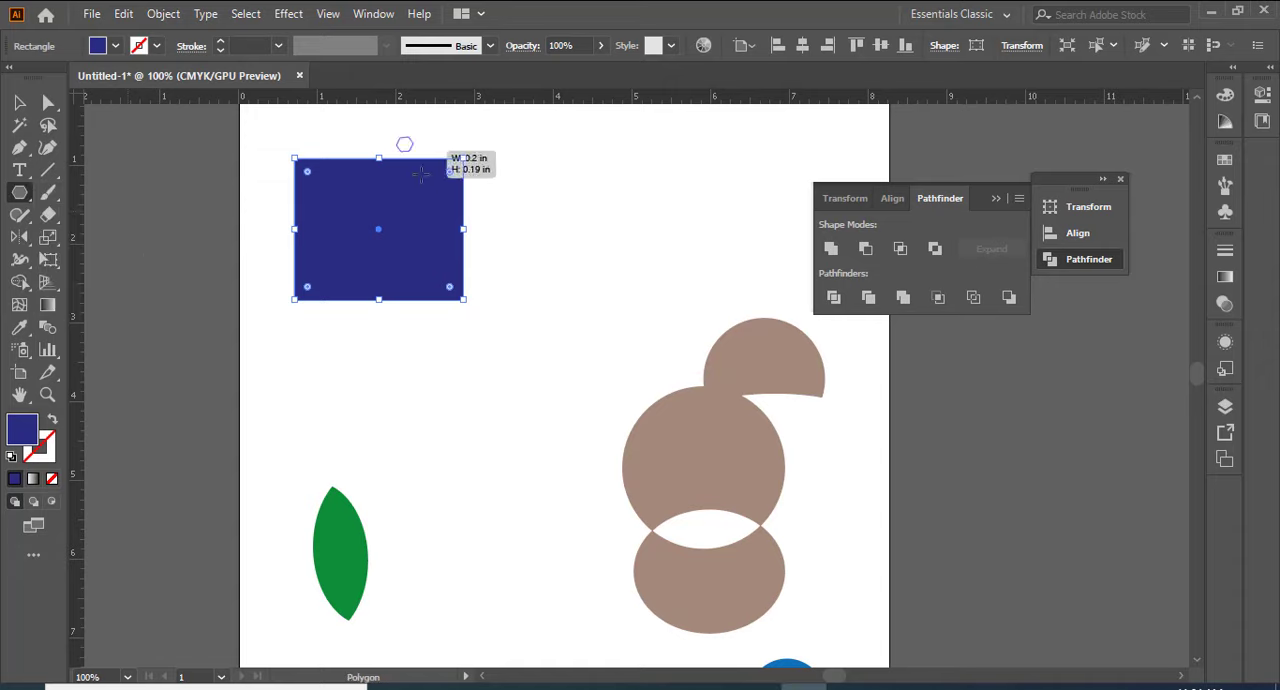
{"action": "left_click_drag", "start_coordinate": [421, 174], "coordinate": [457, 174]}
Step: Fill the hexagon with red so it stands out from the dark blue rectangle
{"action": "left_click", "coordinate": [117, 46]}
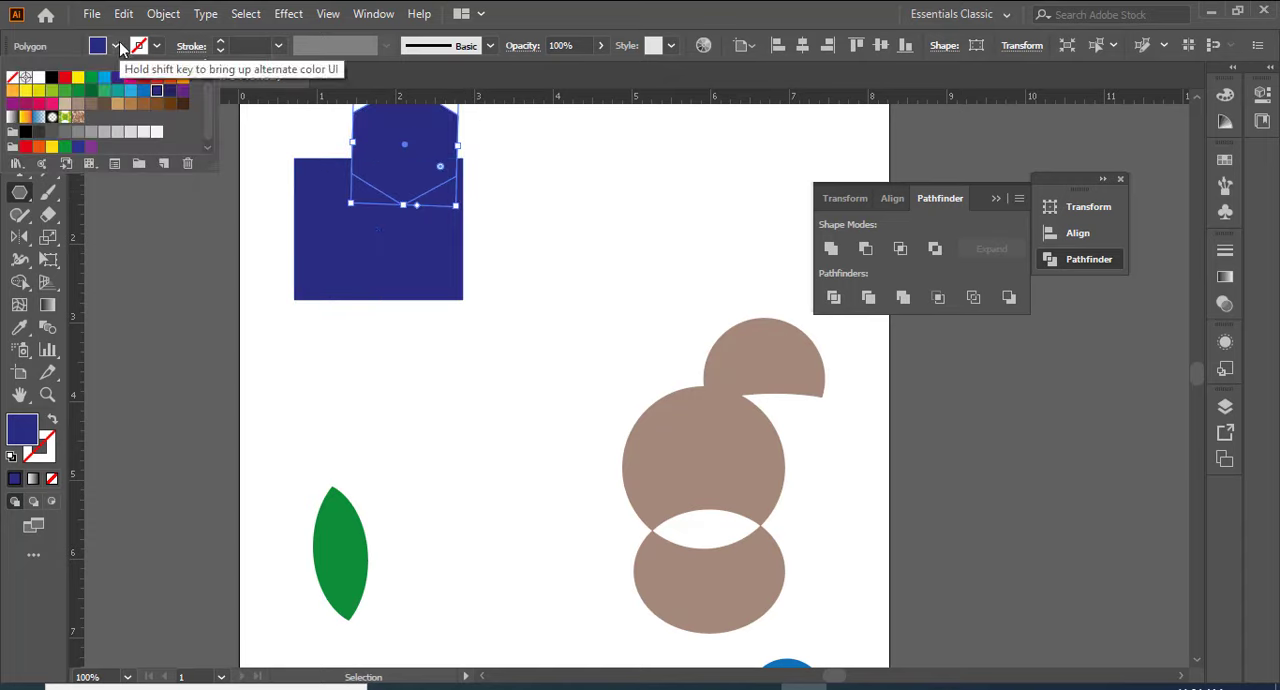
{"action": "left_click", "coordinate": [91, 78]}
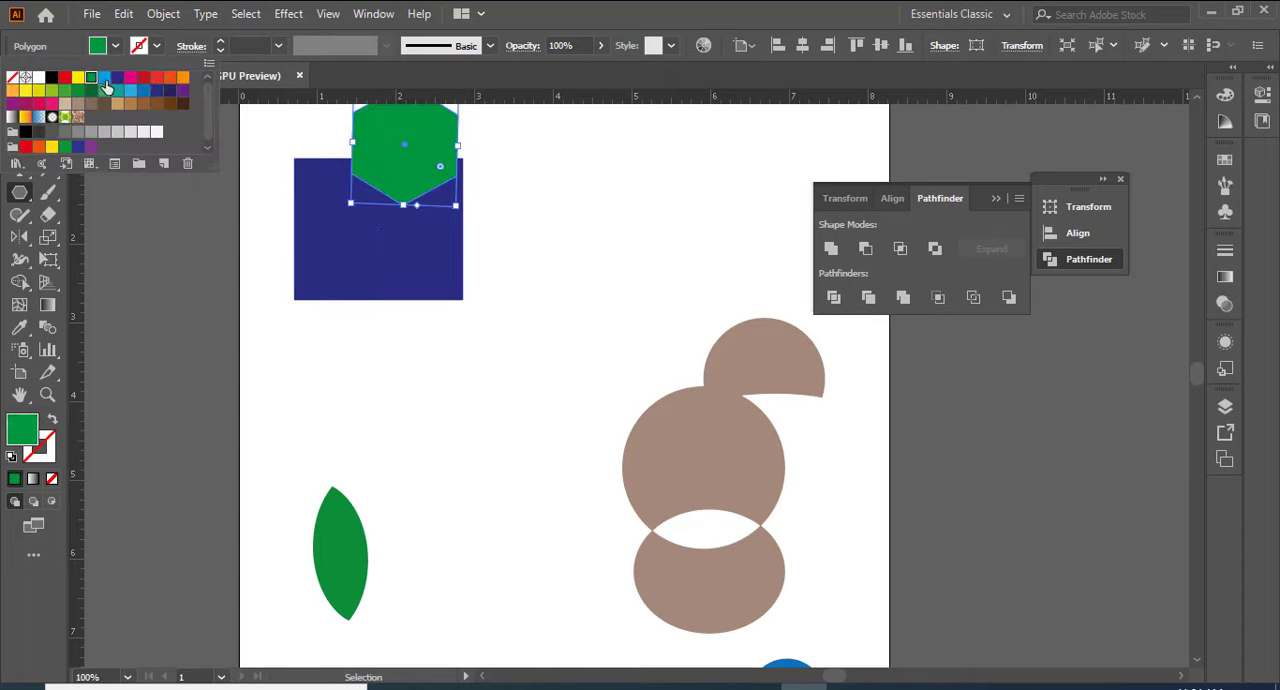
{"action": "left_click", "coordinate": [143, 78]}
{"action": "left_click", "coordinate": [165, 181]}
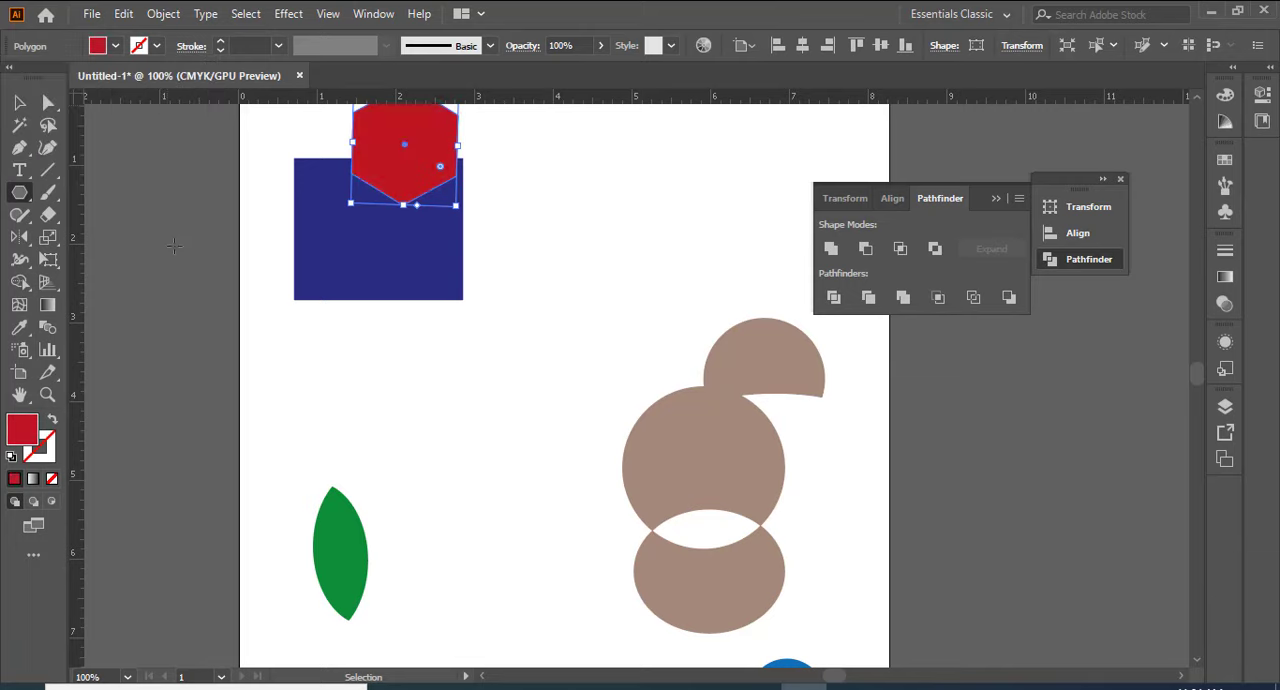
Step: Apply Minus Back to the dark blue rectangle and red hexagon and move the remaining red piece down
{"action": "left_click", "coordinate": [19, 103]}
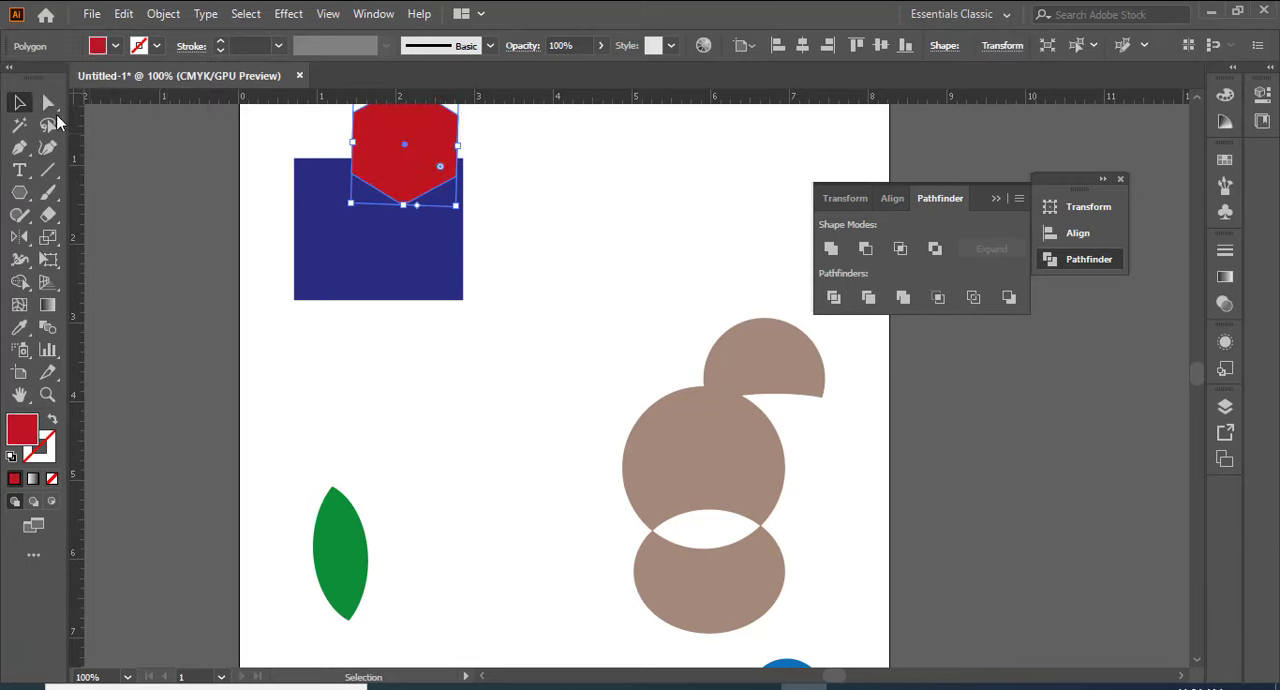
{"action": "left_click", "coordinate": [316, 230]}
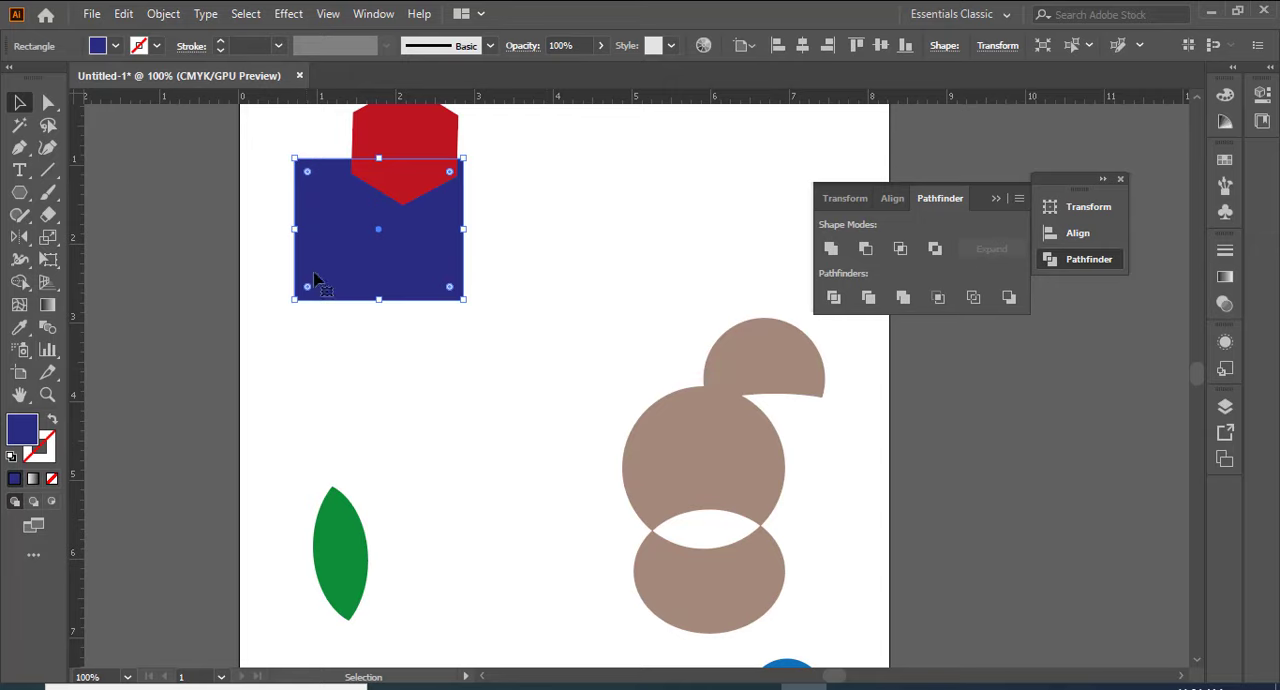
{"action": "left_click", "coordinate": [500, 350]}
{"action": "left_click", "coordinate": [408, 271]}
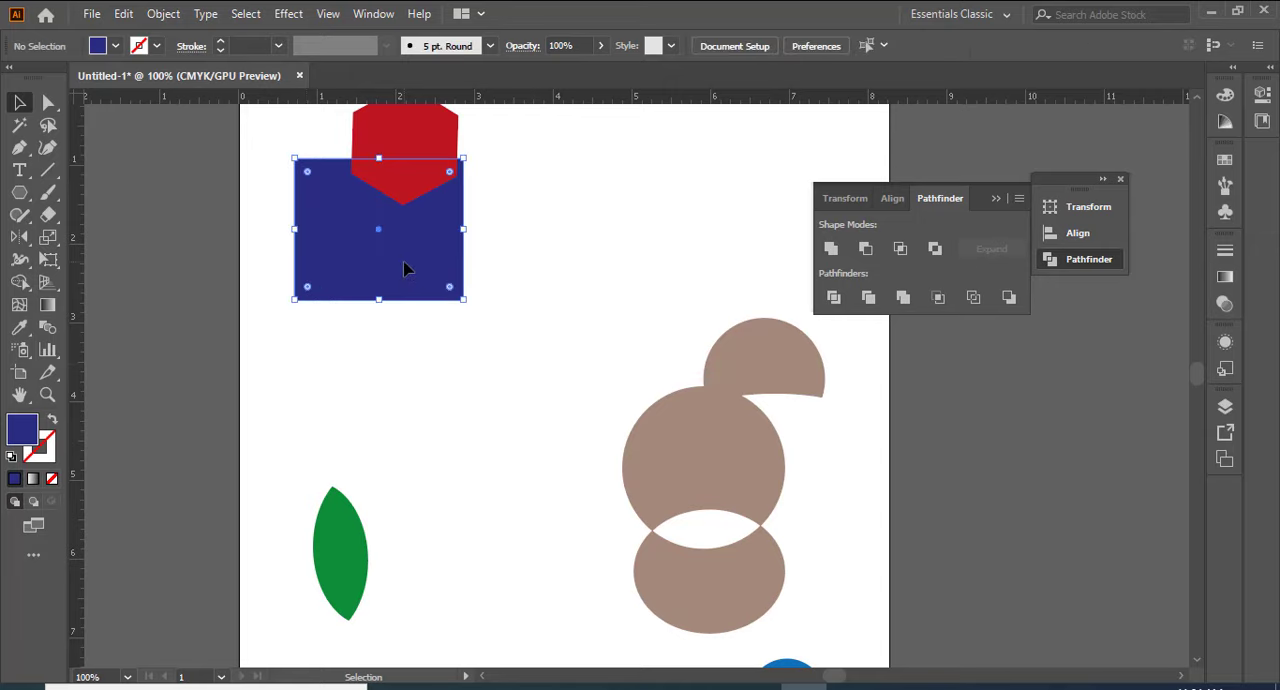
{"action": "left_click", "coordinate": [418, 133], "text": "shift"}
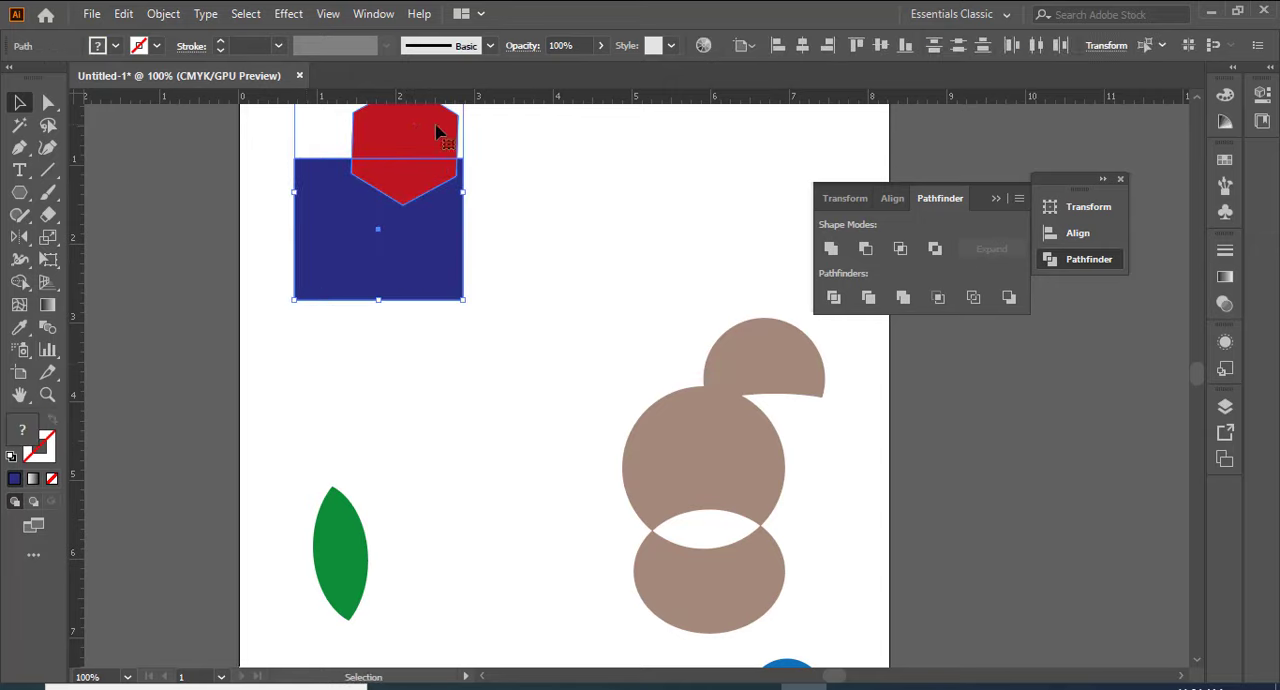
{"action": "left_click", "coordinate": [1008, 297]}
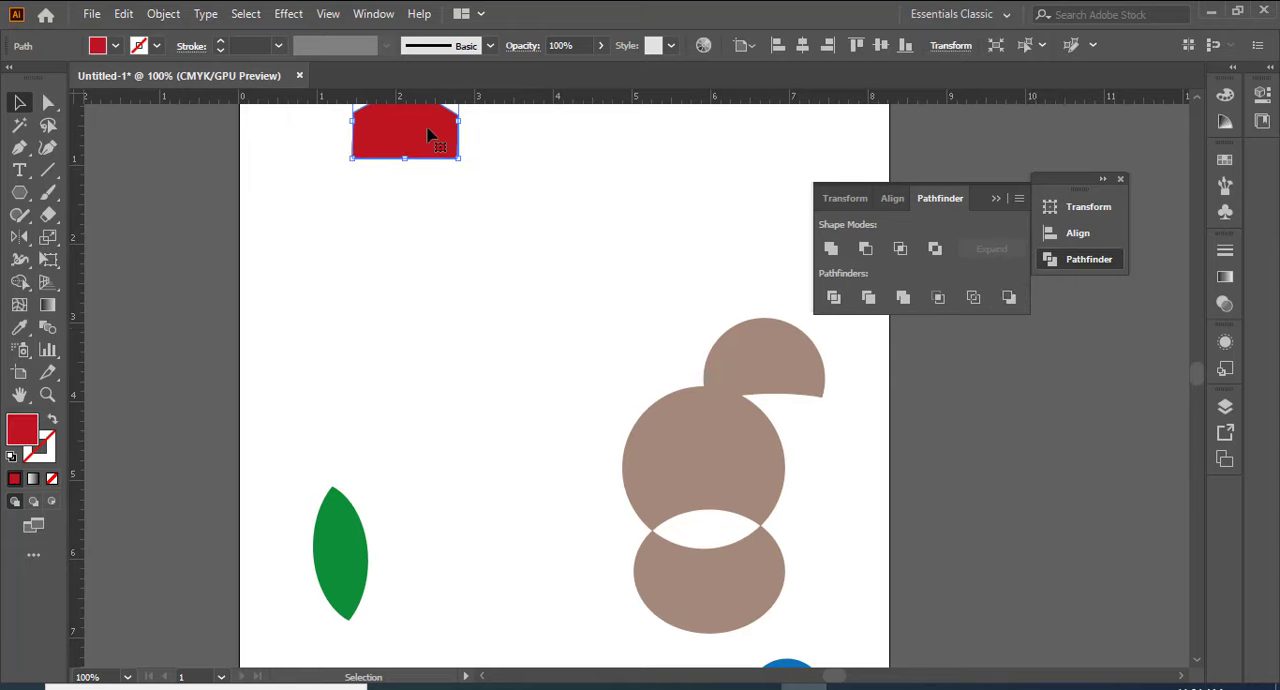
{"action": "left_click_drag", "start_coordinate": [428, 137], "coordinate": [410, 272]}
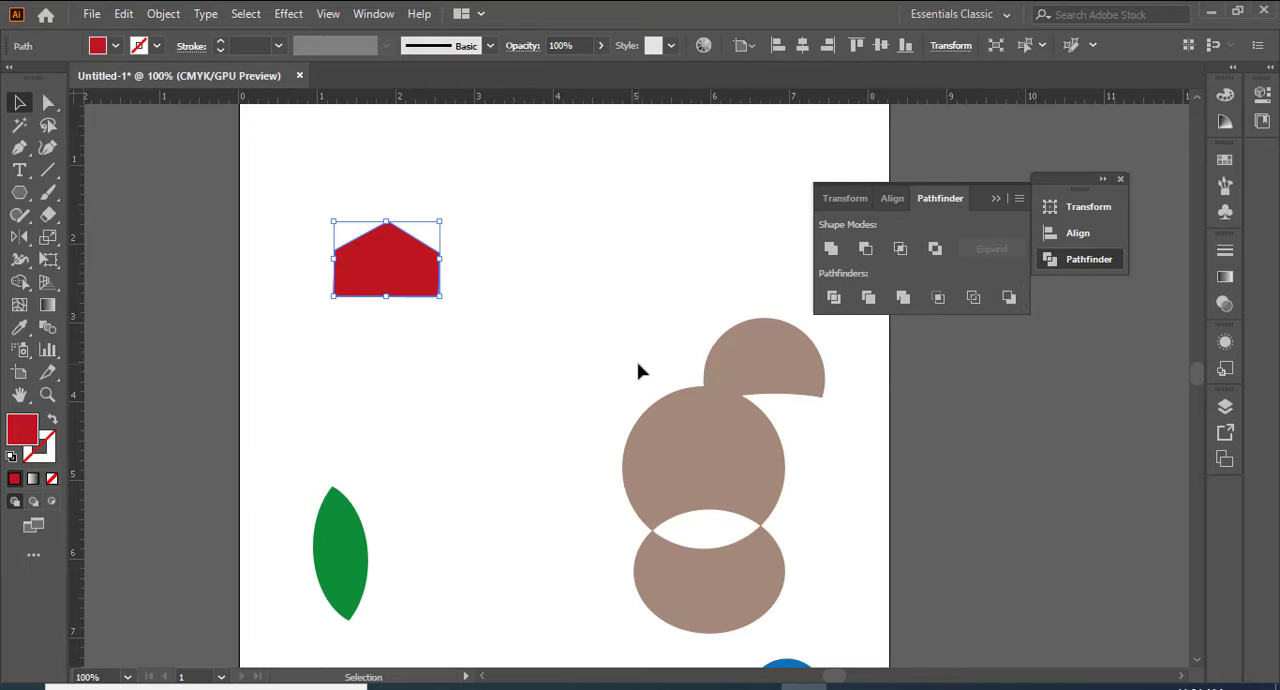
Step: Undo the red piece's move and the Minus Back operation
{"action": "key", "text": "a"}
{"action": "key", "text": "ctrl+z"}
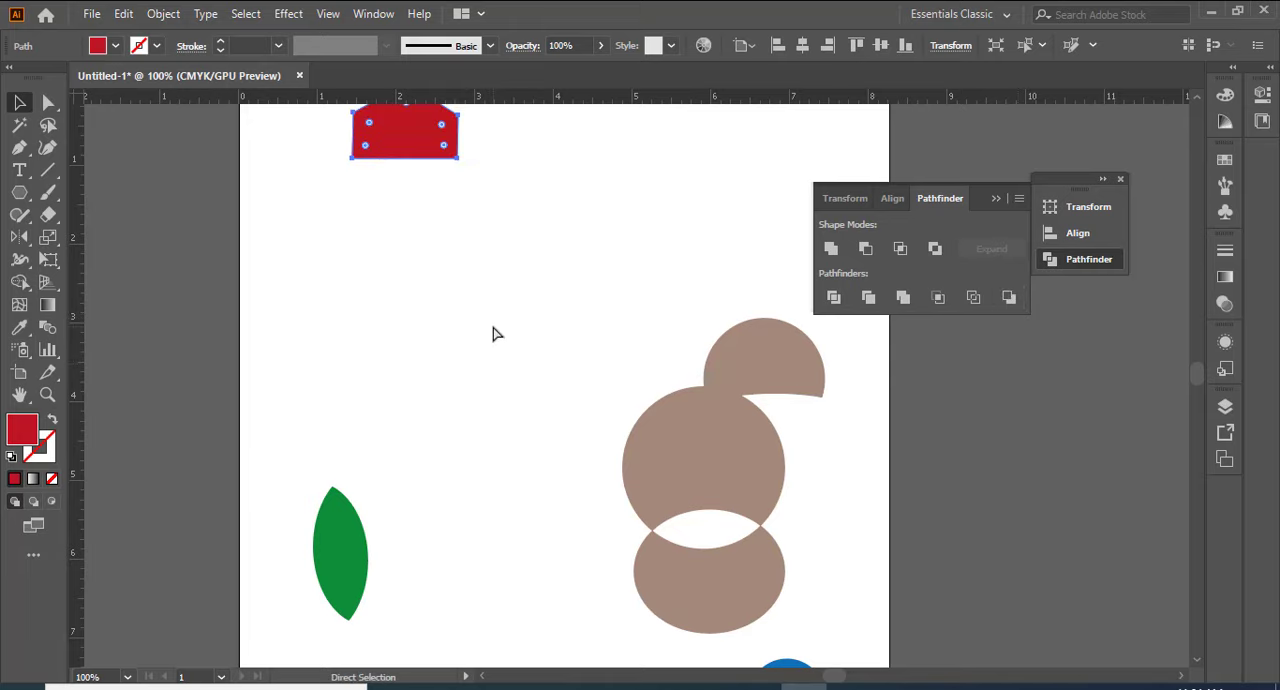
{"action": "key", "text": "ctrl+z"}
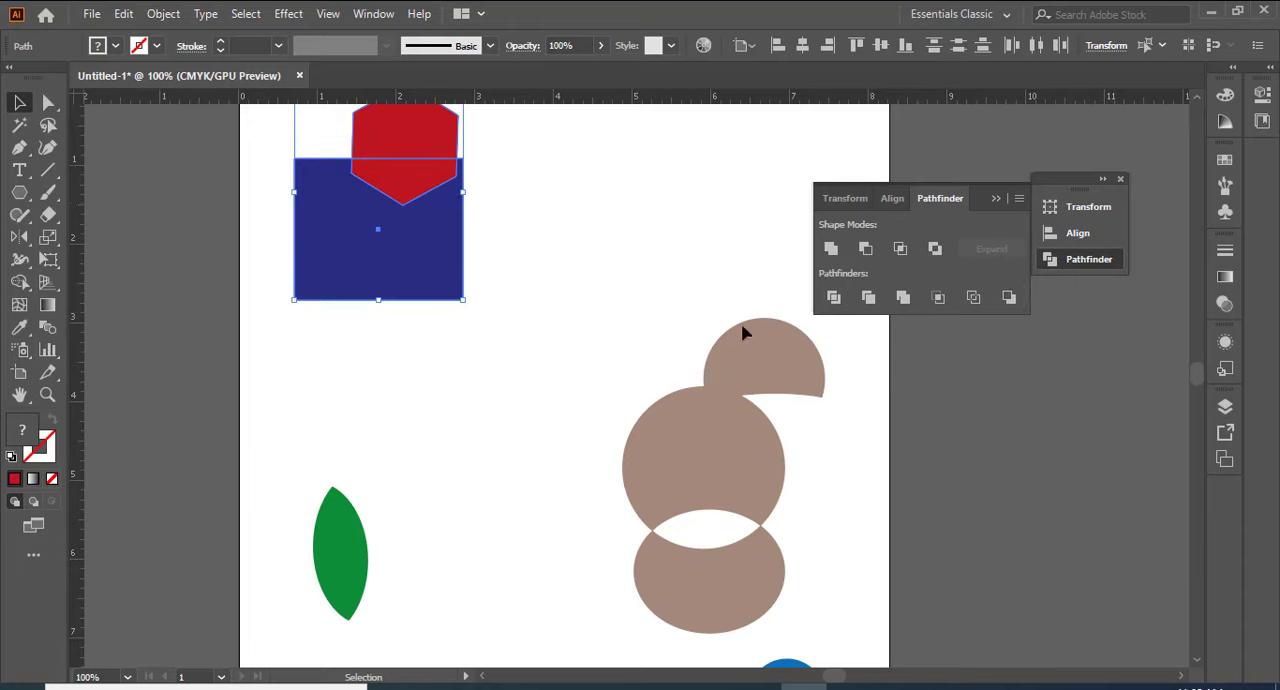
Step: Subtract the rectangle from the red hexagon again with Minus Back, then place the remaining piece lower on the artboard and deselect it
{"action": "left_click", "coordinate": [1007, 299]}
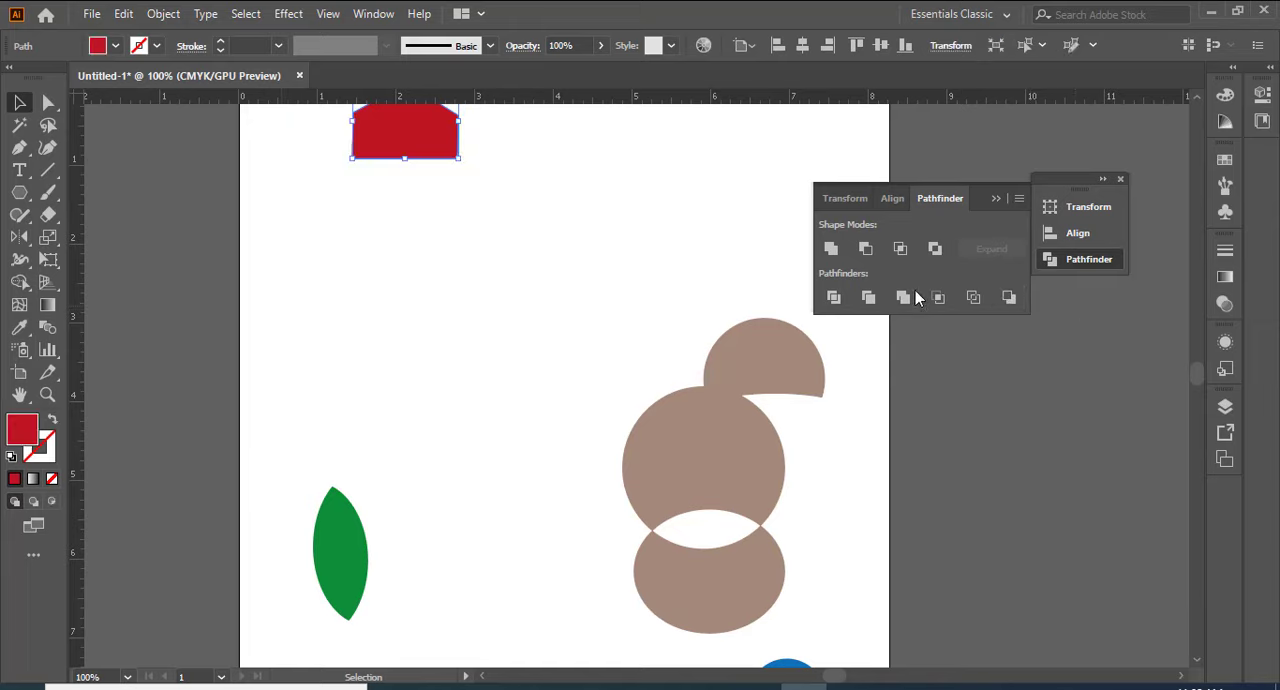
{"action": "left_click_drag", "start_coordinate": [390, 125], "coordinate": [415, 265]}
{"action": "left_click", "coordinate": [577, 278]}
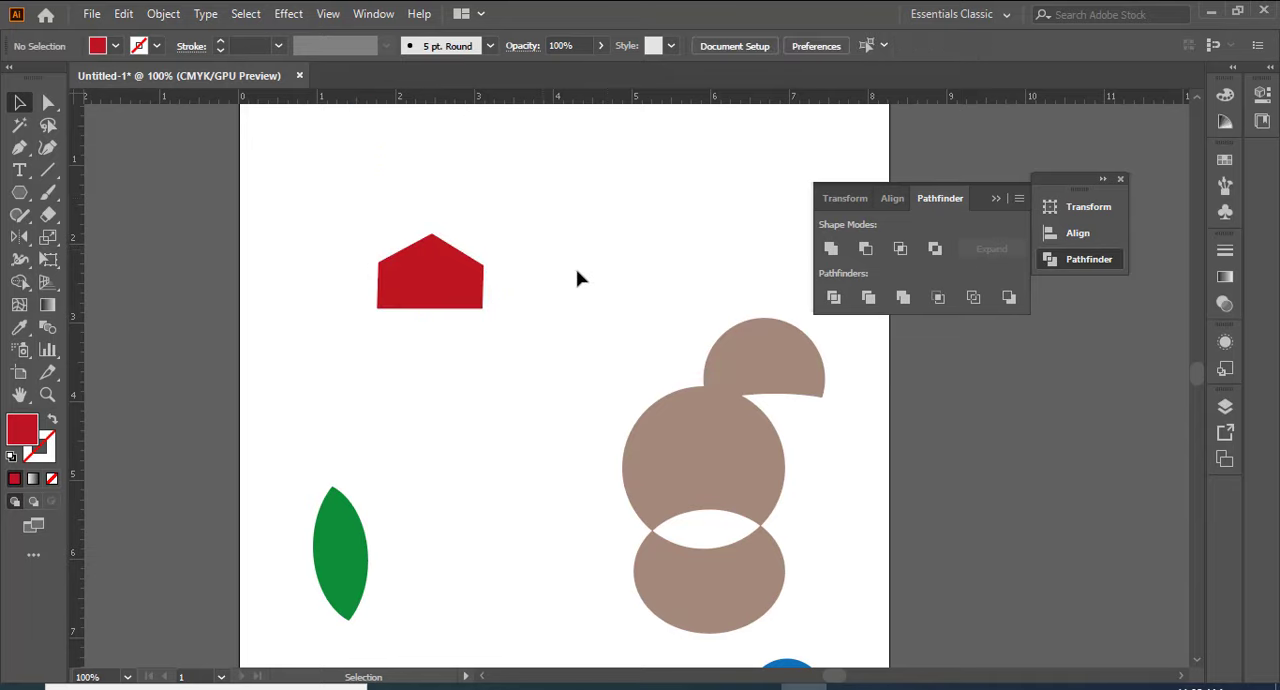